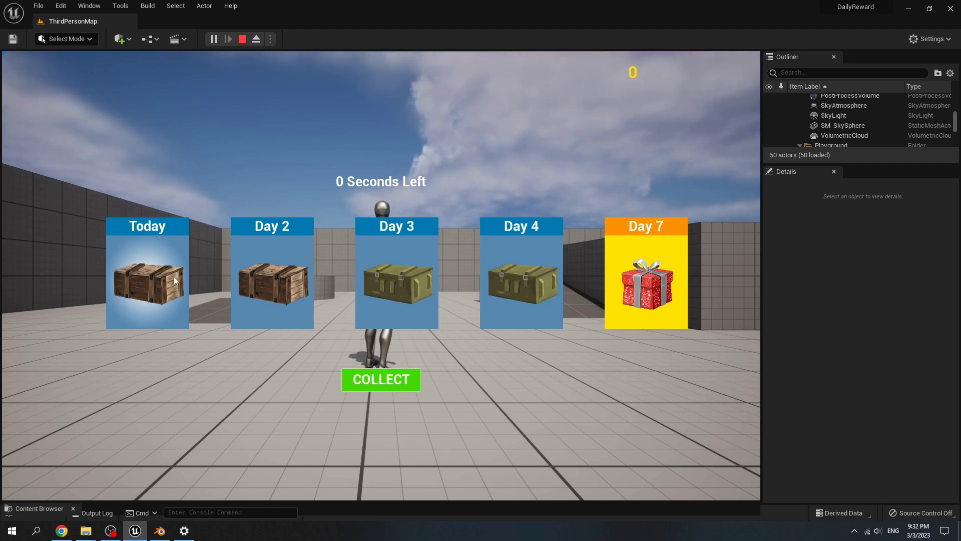
- Collect the Today reward in the running game and dismiss the congratulations message
left_click(370, 382)
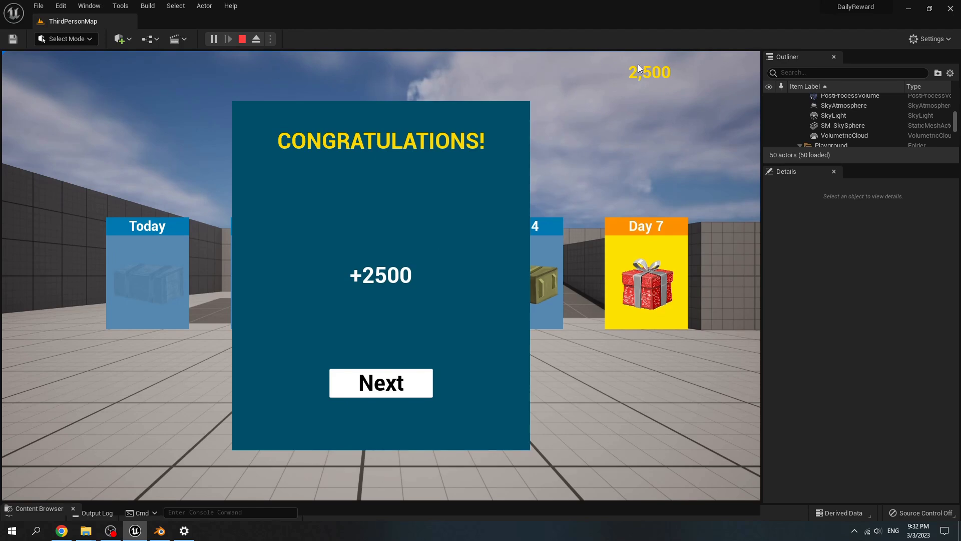
left_click(385, 387)
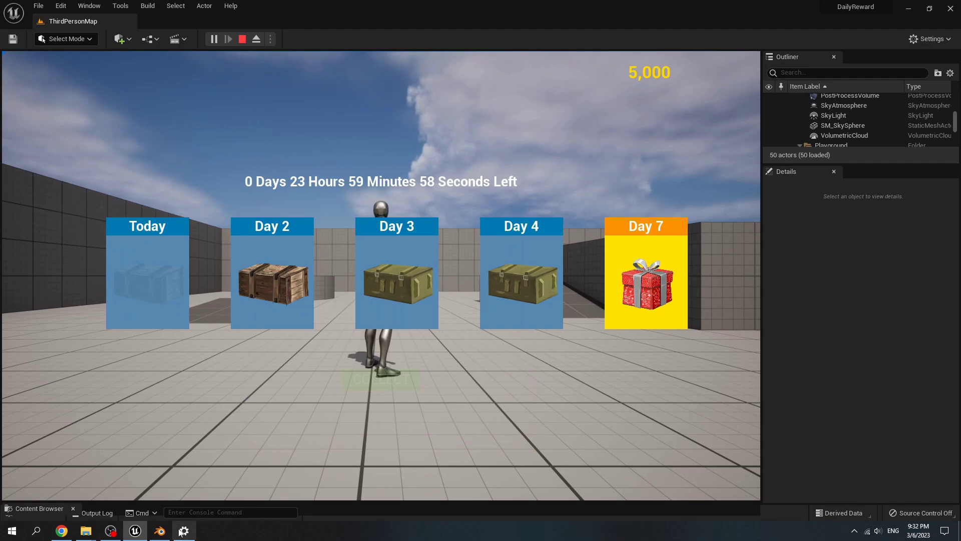
- Switch to the Windows date and time settings and manually set the date to March 7, 2023
left_click(182, 530)
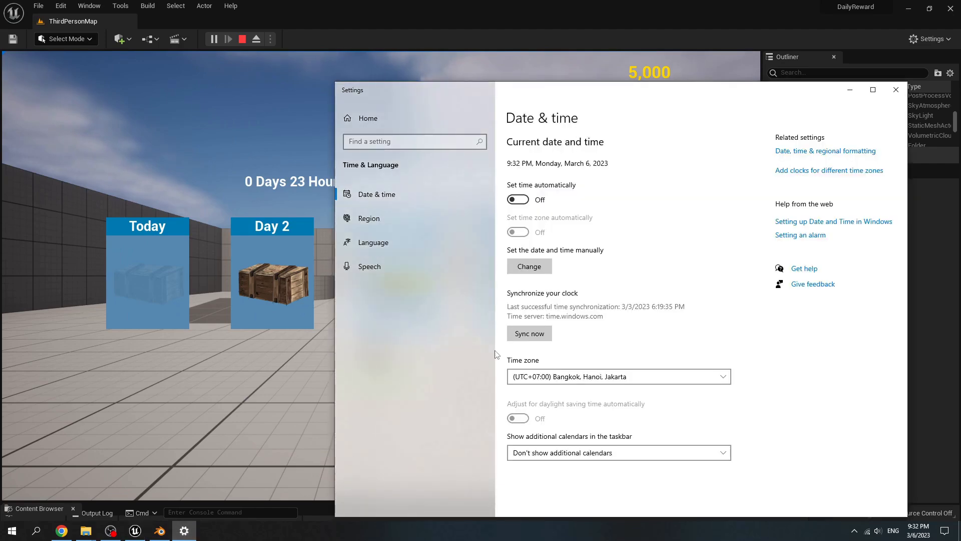
left_click(535, 270)
left_click(561, 271)
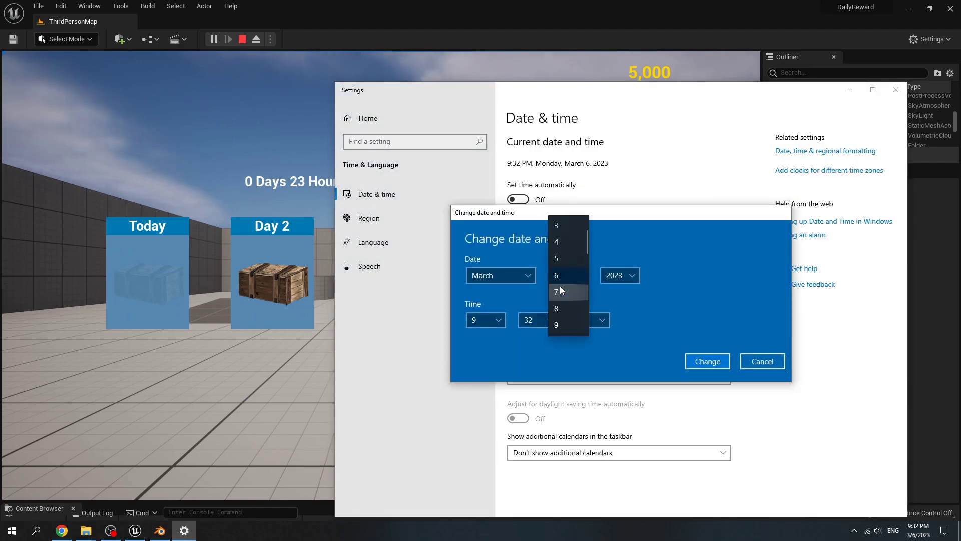
left_click(560, 291)
left_click(708, 361)
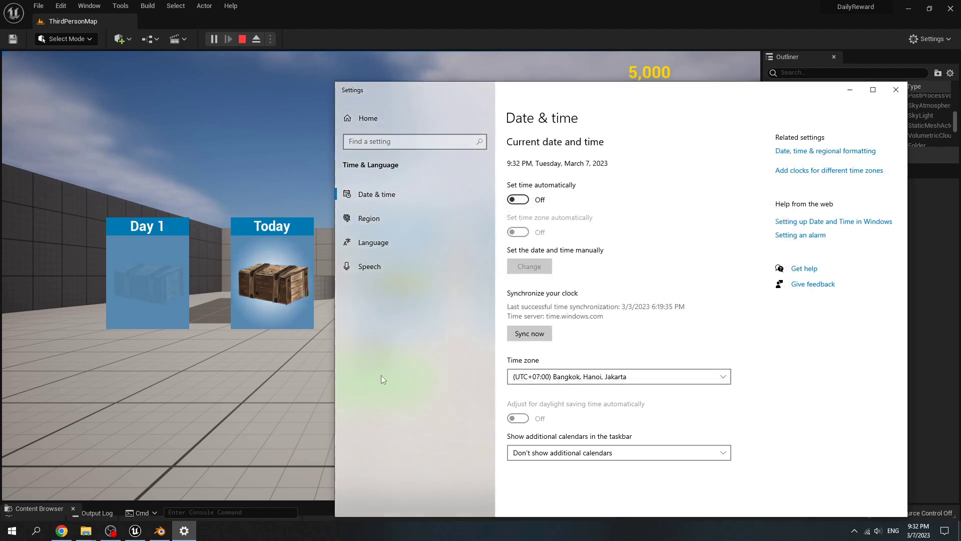
- Return to the running game, collect the second day's reward and dismiss the congratulations message
left_click(311, 380)
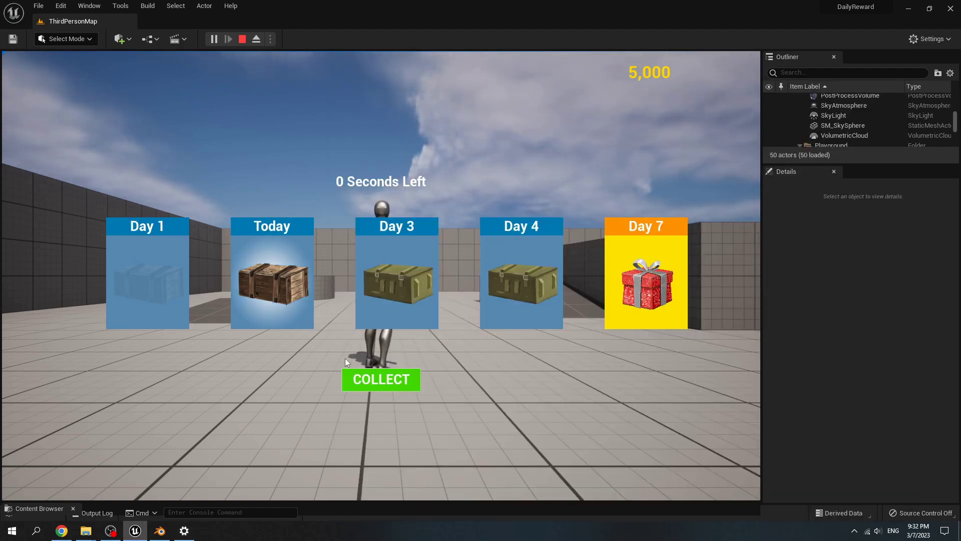
left_click(384, 378)
left_click(383, 381)
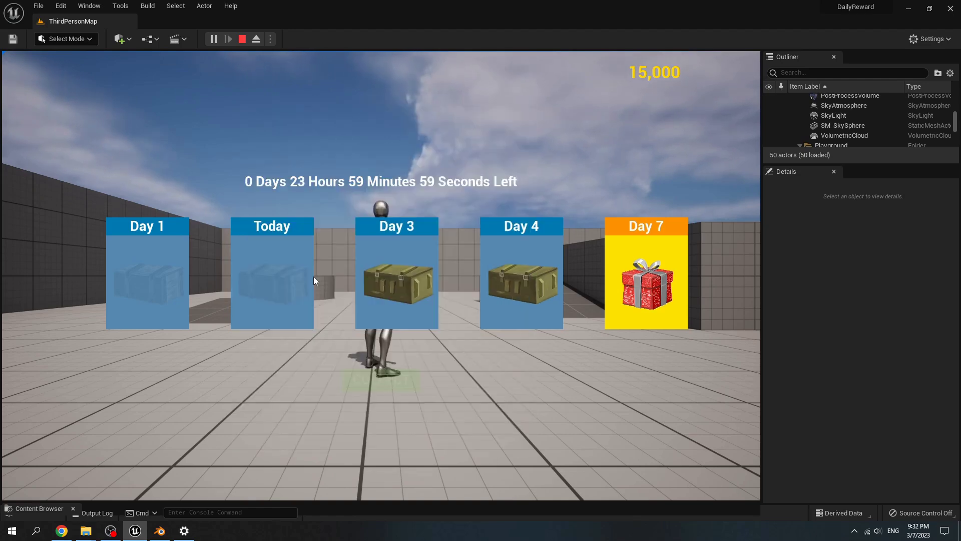
- Switch to the Windows date and time settings and advance the date to March 8, 2023
left_click(184, 531)
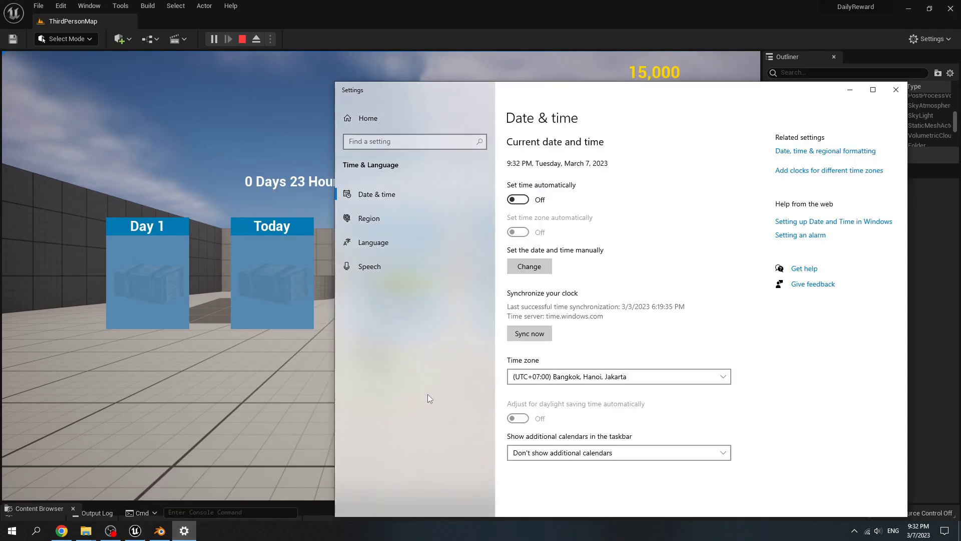
left_click(529, 266)
left_click(559, 278)
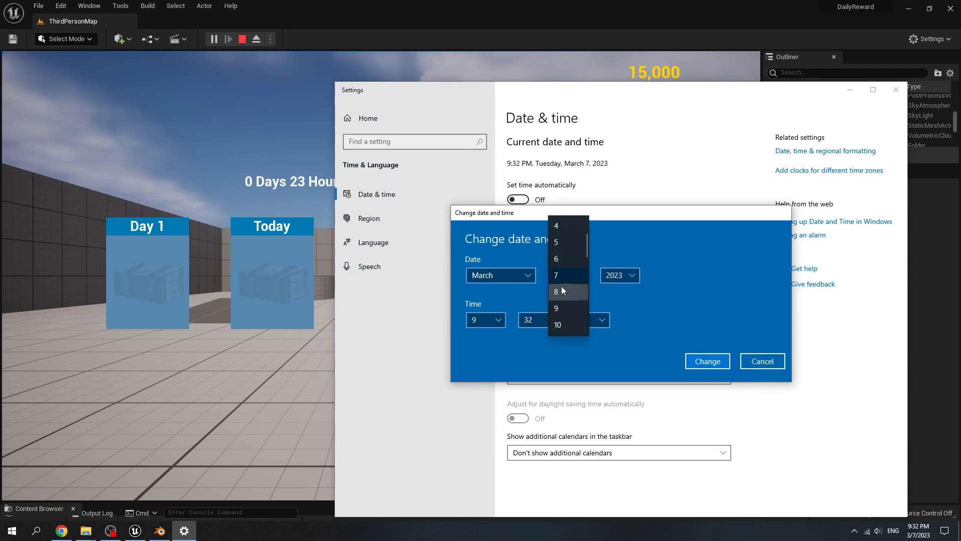
left_click(563, 291)
left_click(704, 361)
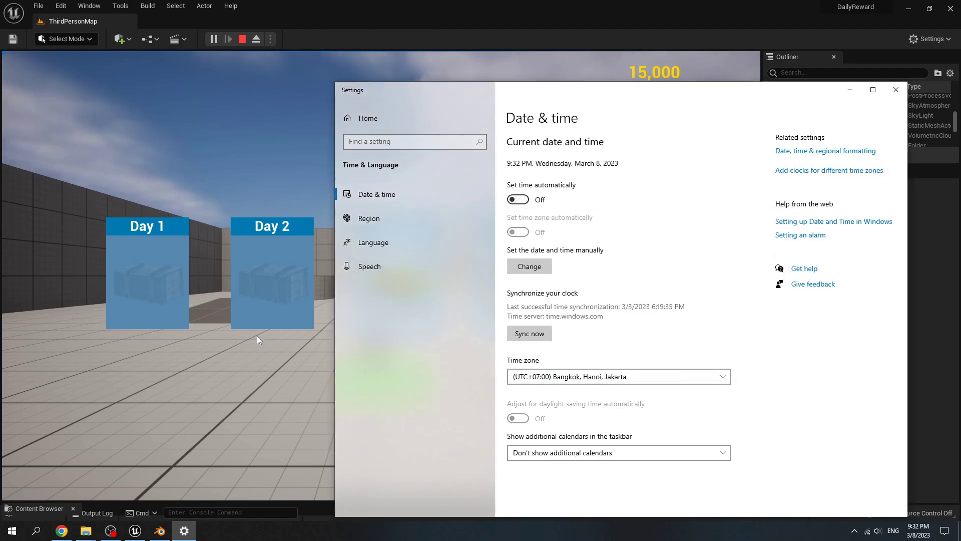
- Return to the running game, collect the third day's reward and dismiss the congratulations message
left_click(257, 335)
left_click(391, 385)
left_click(416, 393)
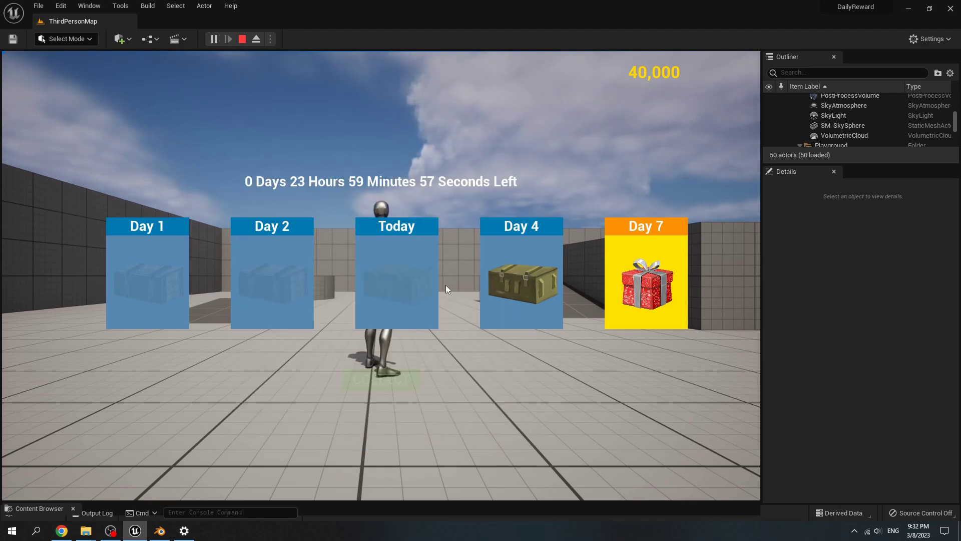
- Skip a day by setting the Windows date to March 10, 2023, and return to the running game
left_click(184, 531)
left_click(529, 266)
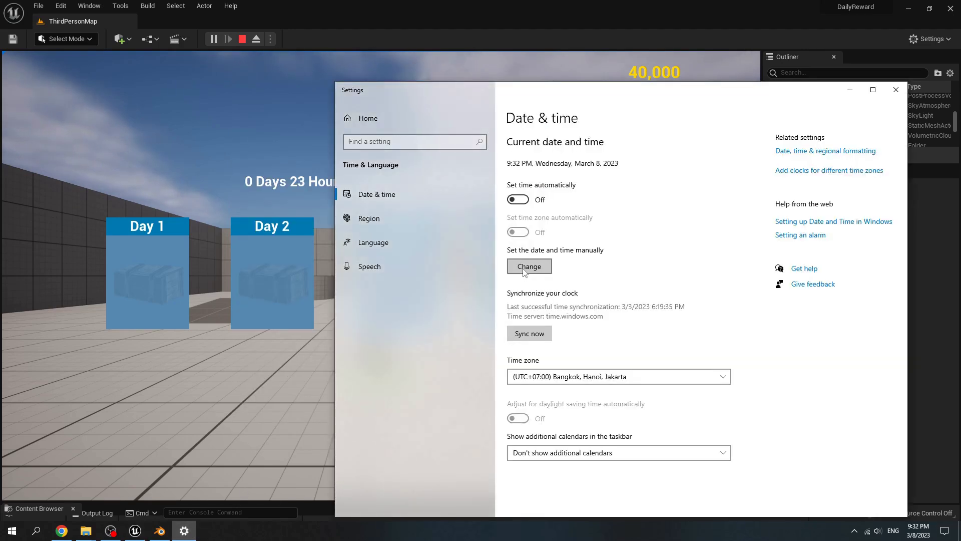
left_click(575, 275)
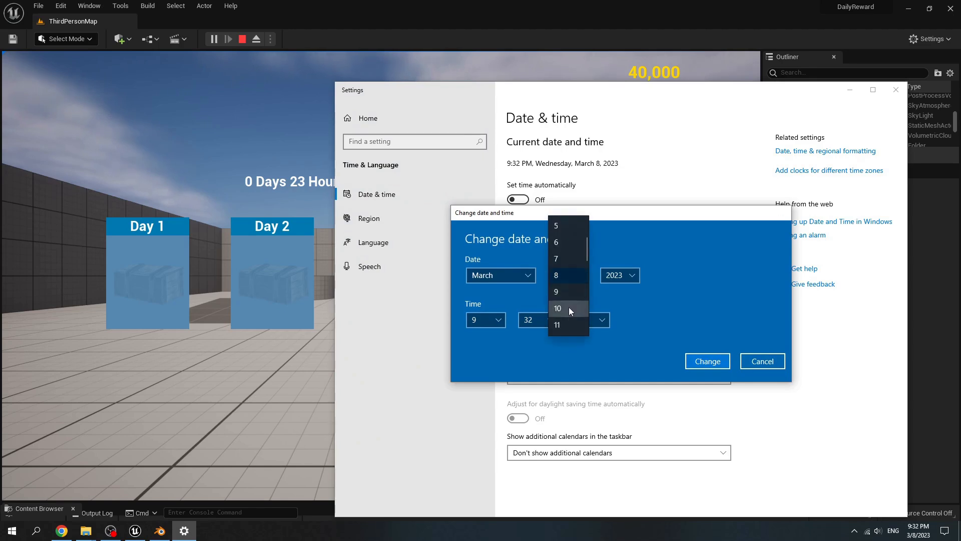
left_click(568, 308)
left_click(701, 361)
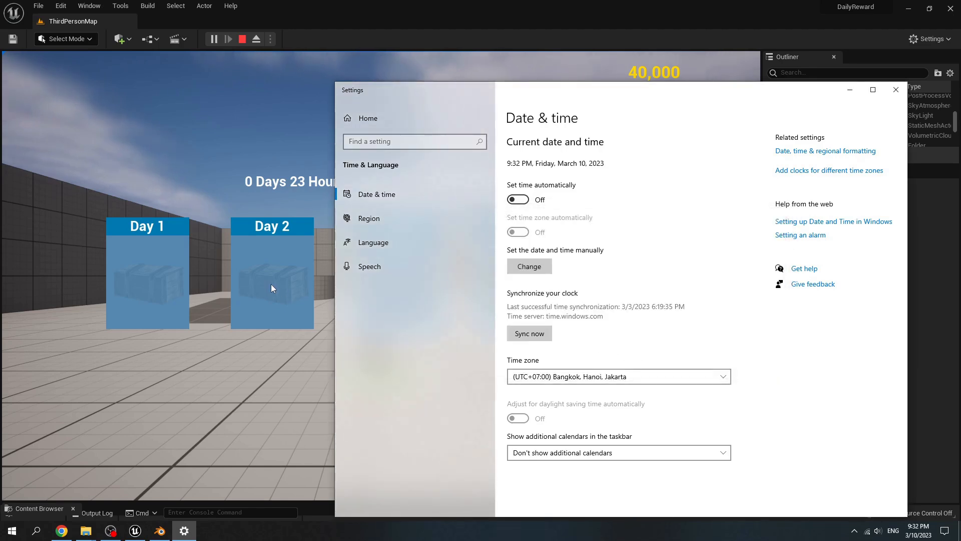
left_click(272, 284)
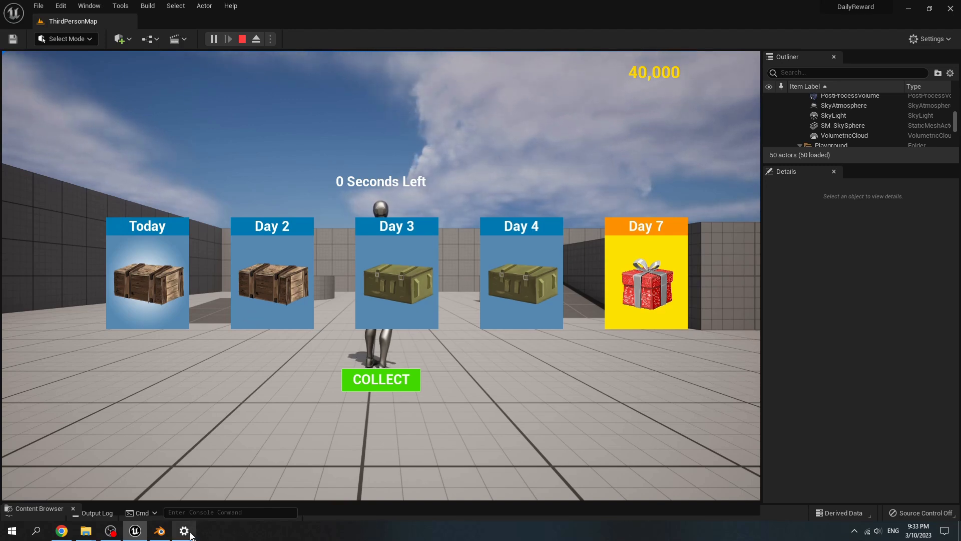
- Turn on automatic time setting in the Windows date and time settings and return to the game
mouse_move(191, 535)
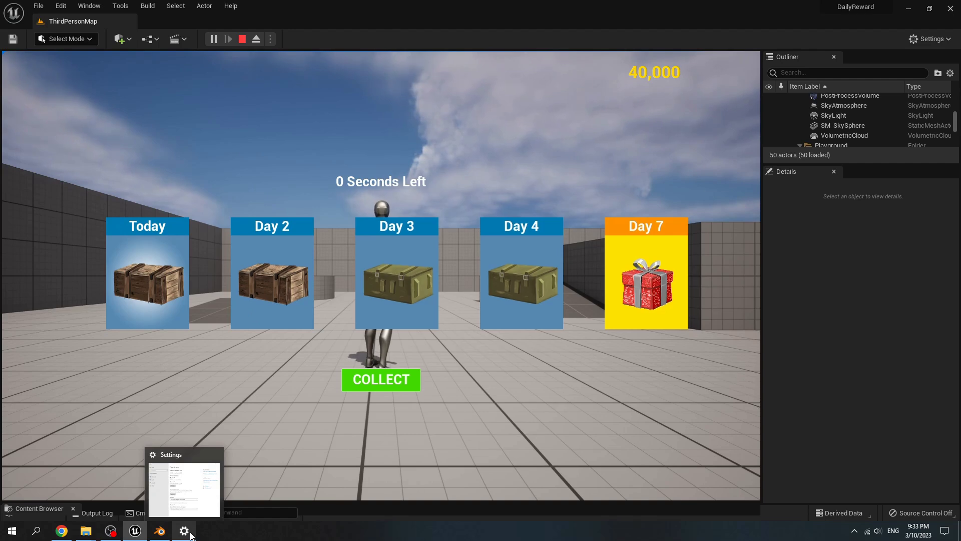
left_click(191, 535)
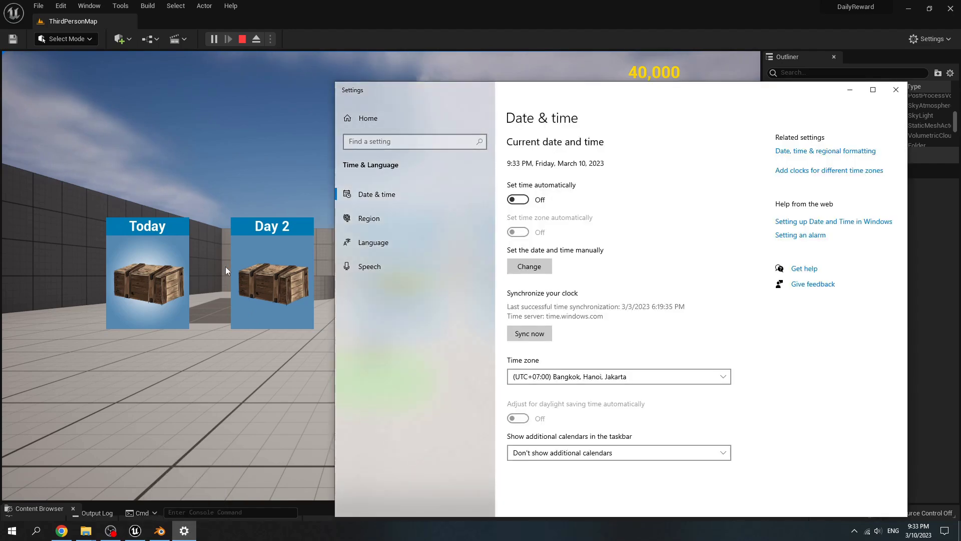
left_click(523, 200)
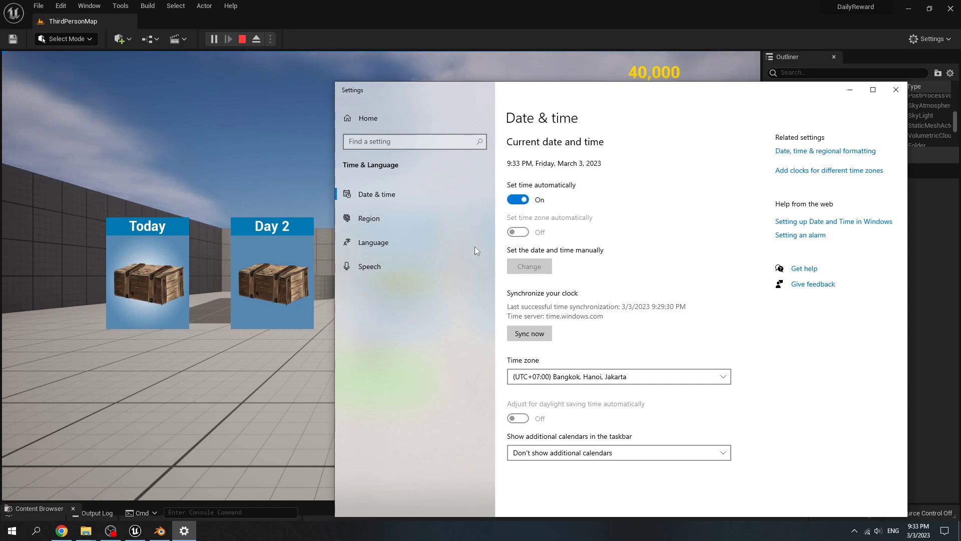
left_click(247, 199)
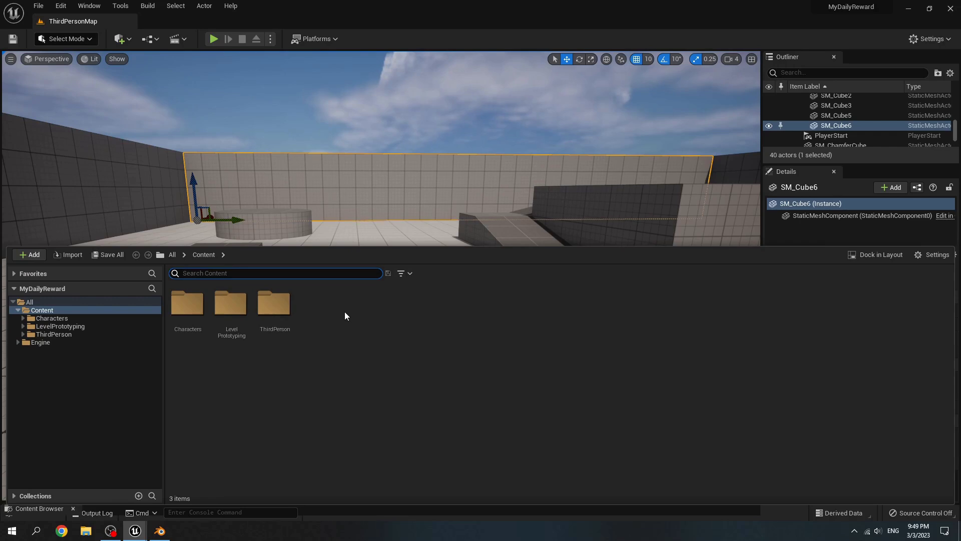
- Create a folder named DailyReward in the MyDailyReward project's Content folder and open it
right_click(338, 308)
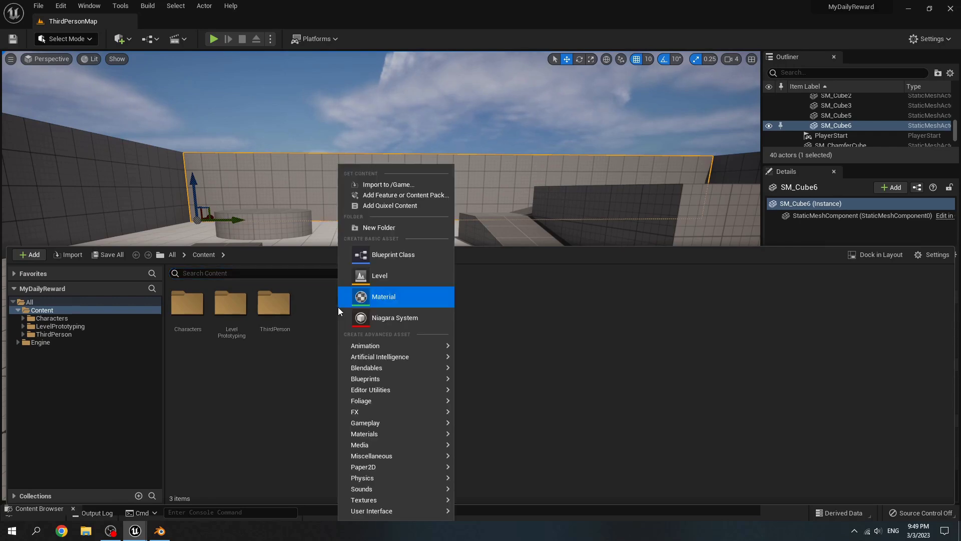
left_click(362, 228)
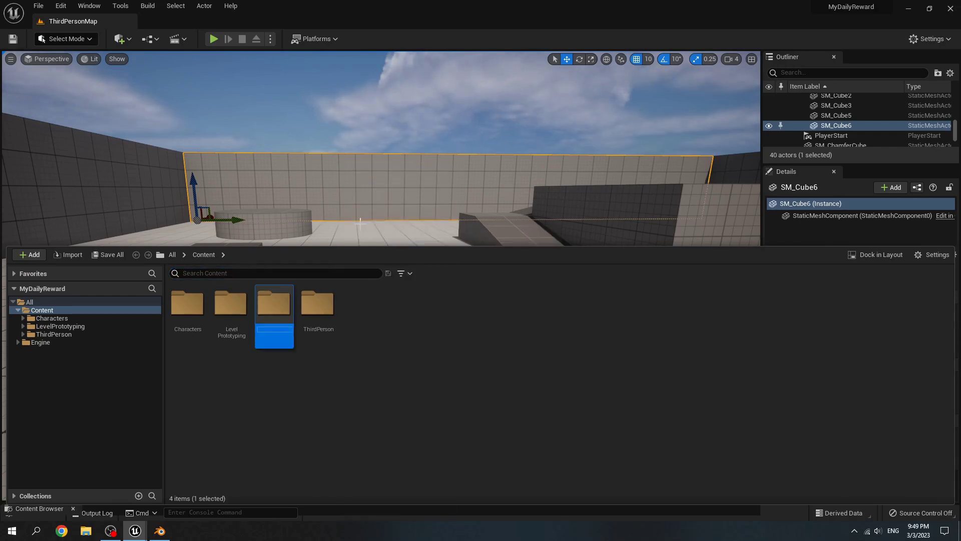
type("Daily")
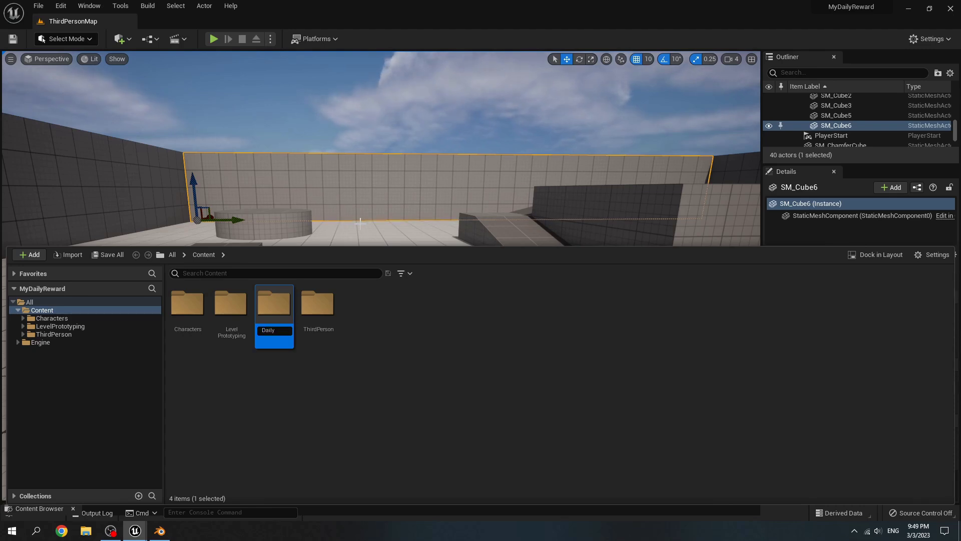
type("Reward")
key("Return")
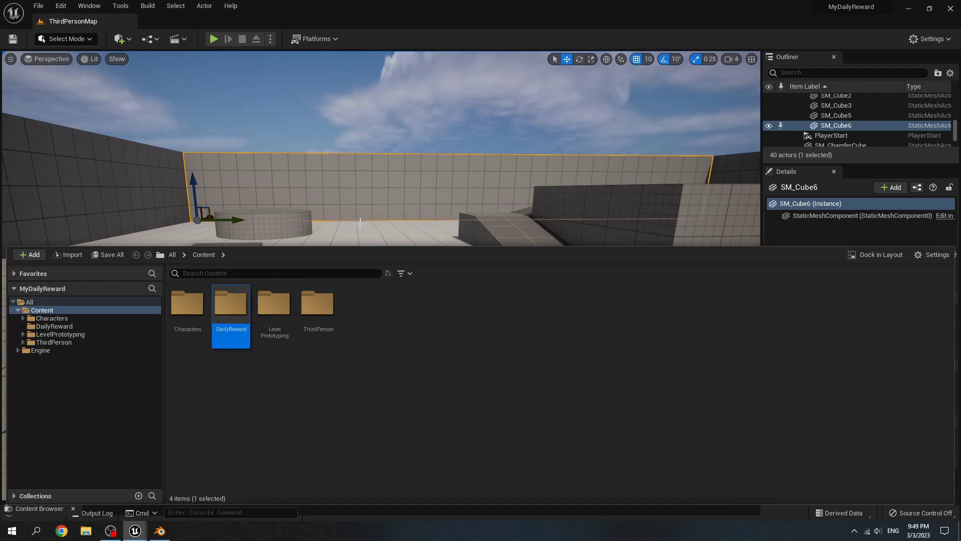
double_click(229, 303)
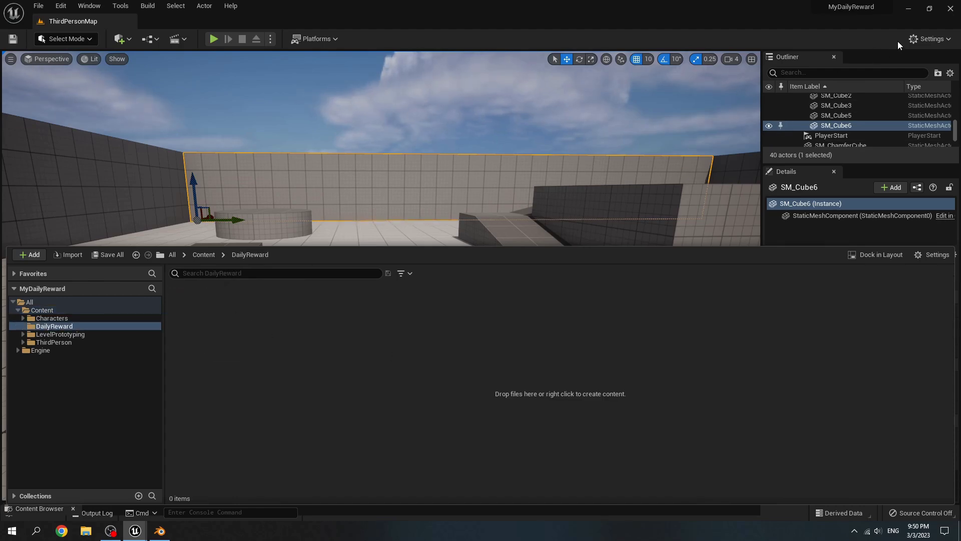
- Open the uitexture folder on the desktop and select CircleGradient, crate1, crate2 and gifticon
left_click(909, 16)
left_click(909, 16)
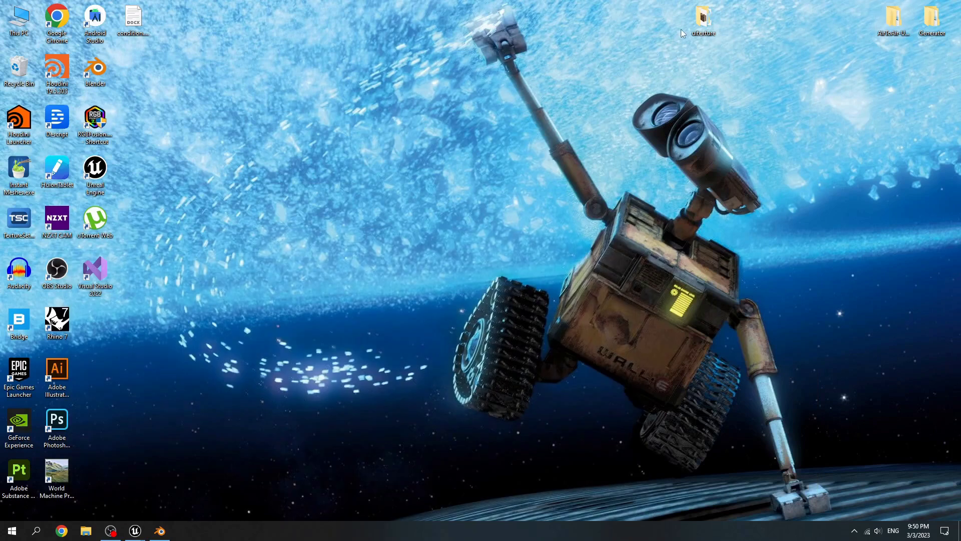
double_click(700, 28)
left_click_drag(697, 345, 480, 271)
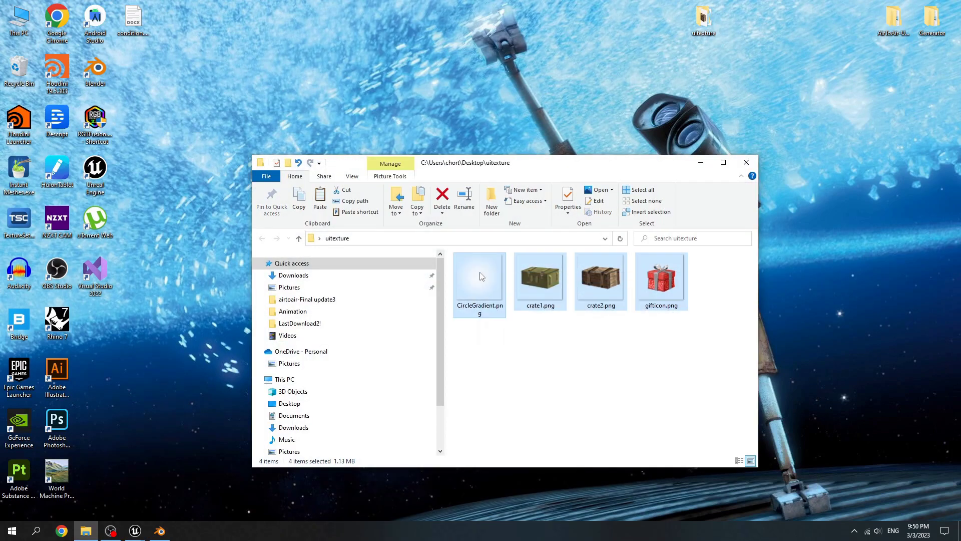
- Import the four selected PNG images from the uitexture folder into the Unreal project's DailyReward folder
mouse_move(137, 532)
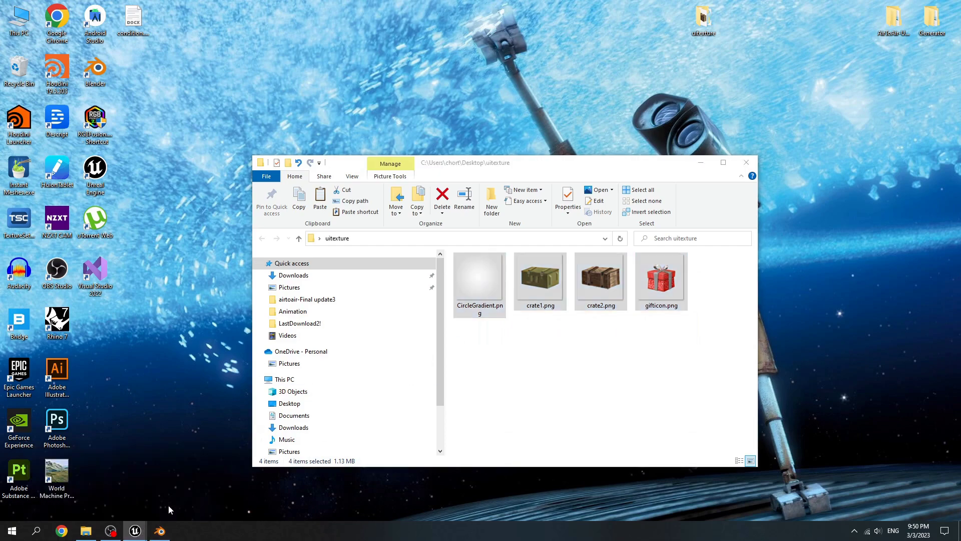
left_click(168, 505)
key("ctrl+space")
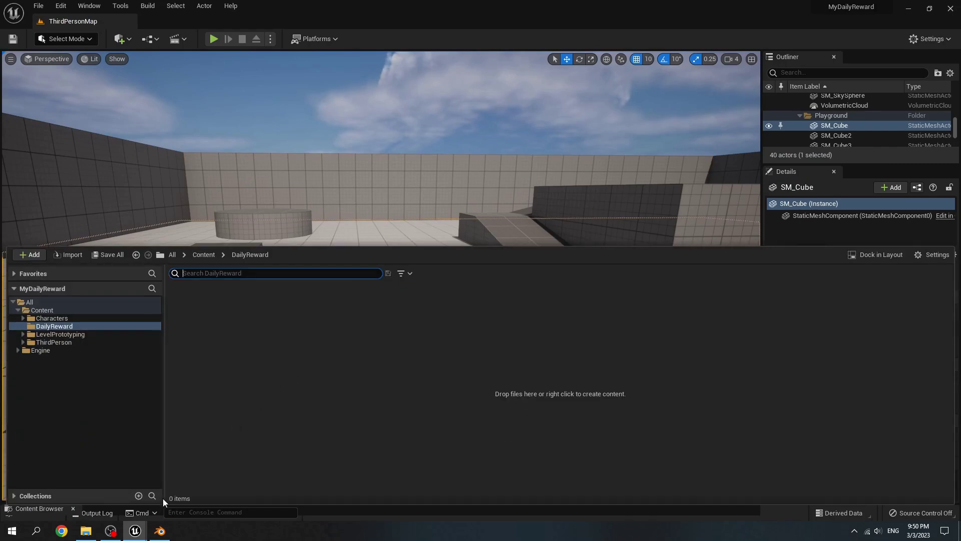
left_click(86, 530)
left_click_drag(541, 280, 212, 326)
key("ctrl+space")
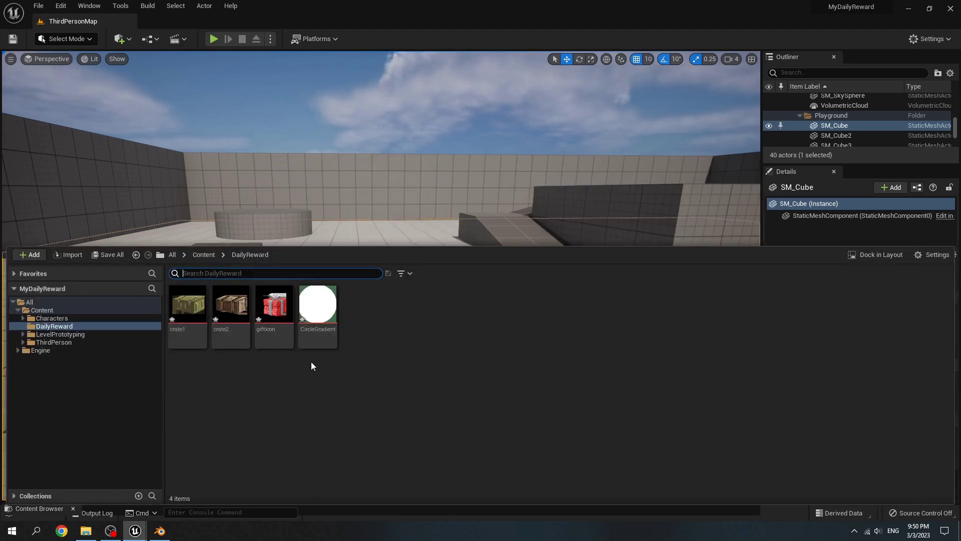
left_click(529, 368)
- Create a Blueprint class named MyCoin with SaveGame as its parent class in the DailyReward folder
right_click(411, 324)
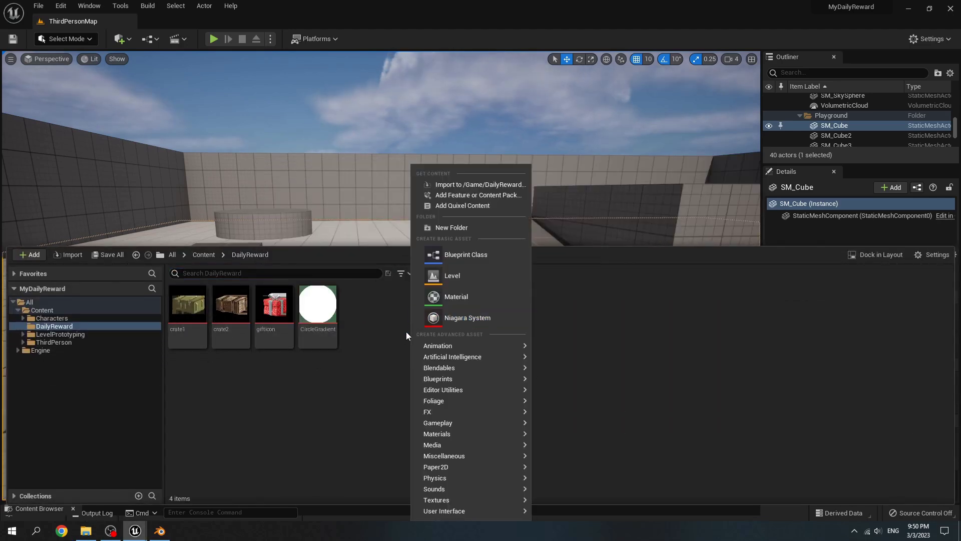
left_click(440, 255)
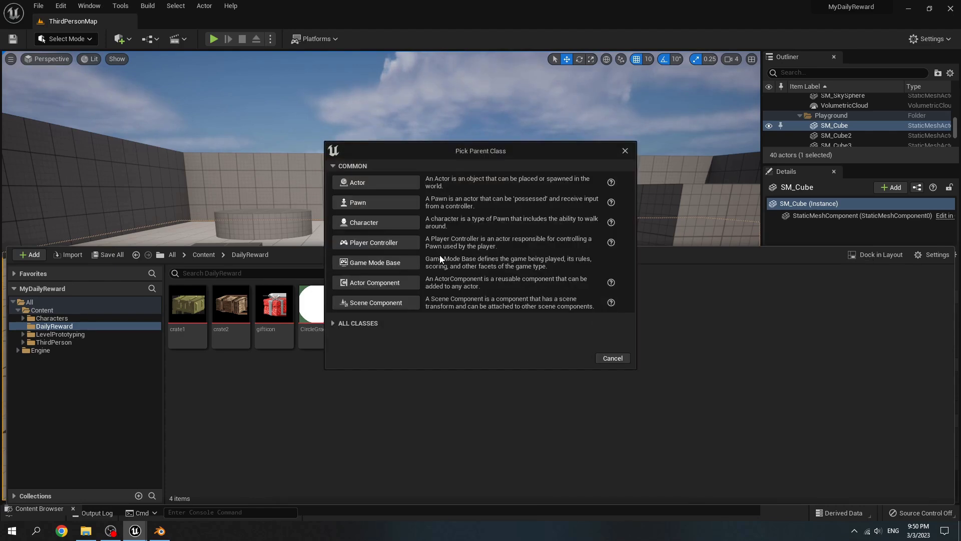
left_click(333, 323)
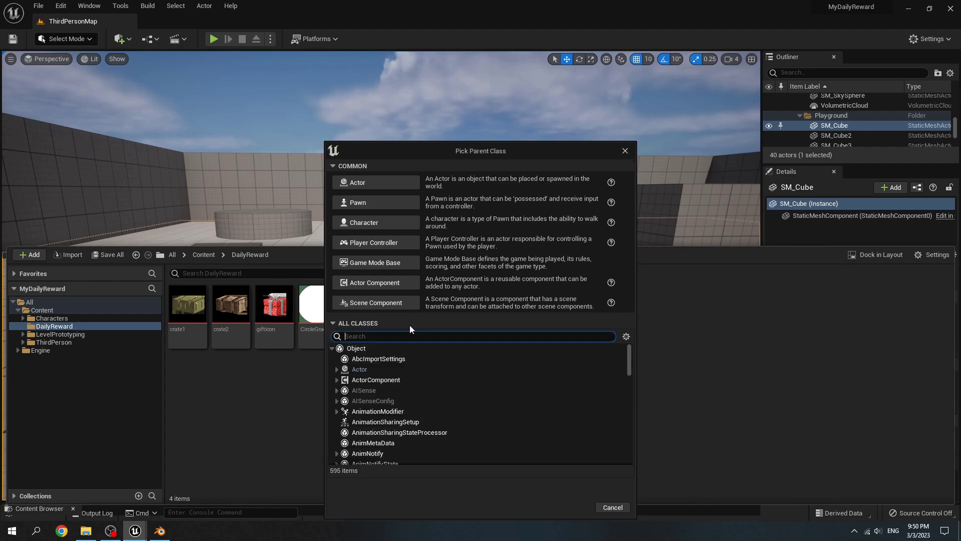
type("save")
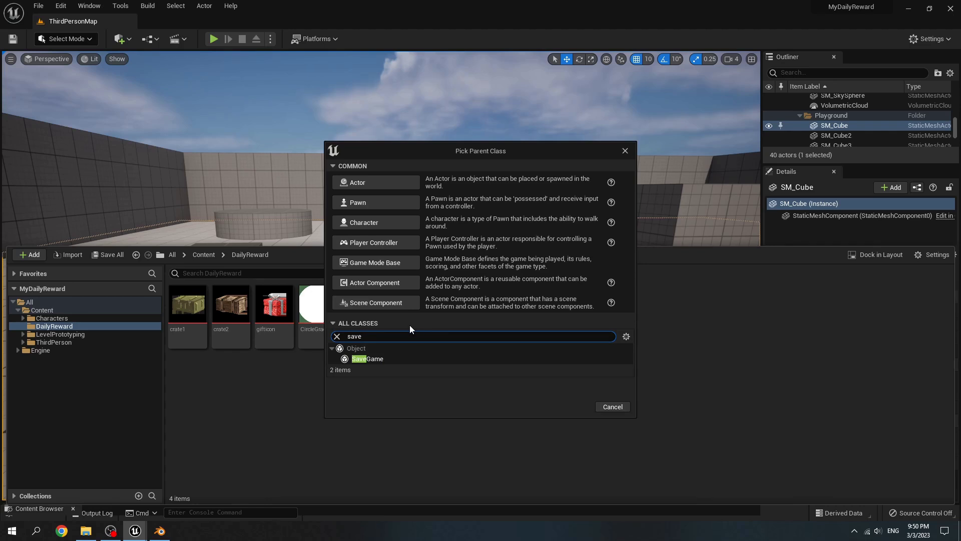
left_click(409, 357)
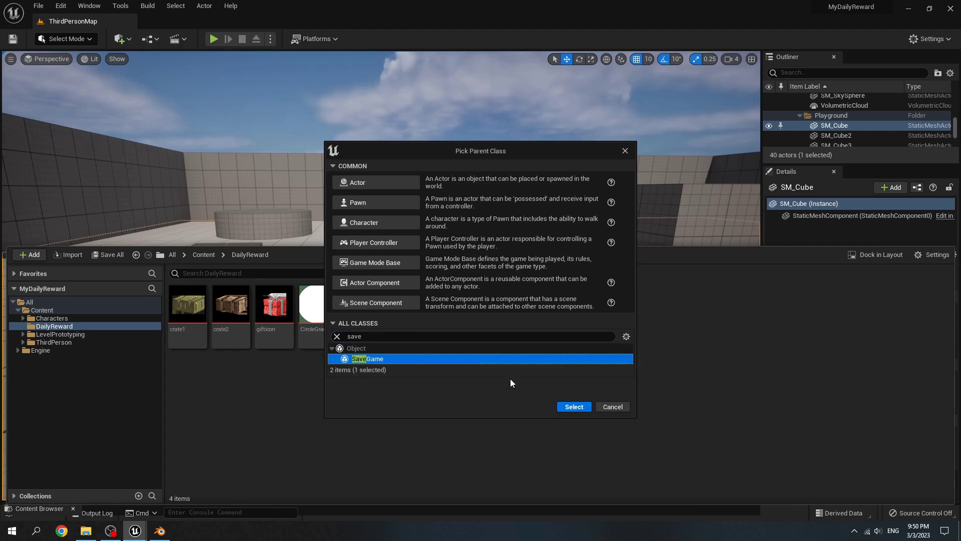
left_click(572, 407)
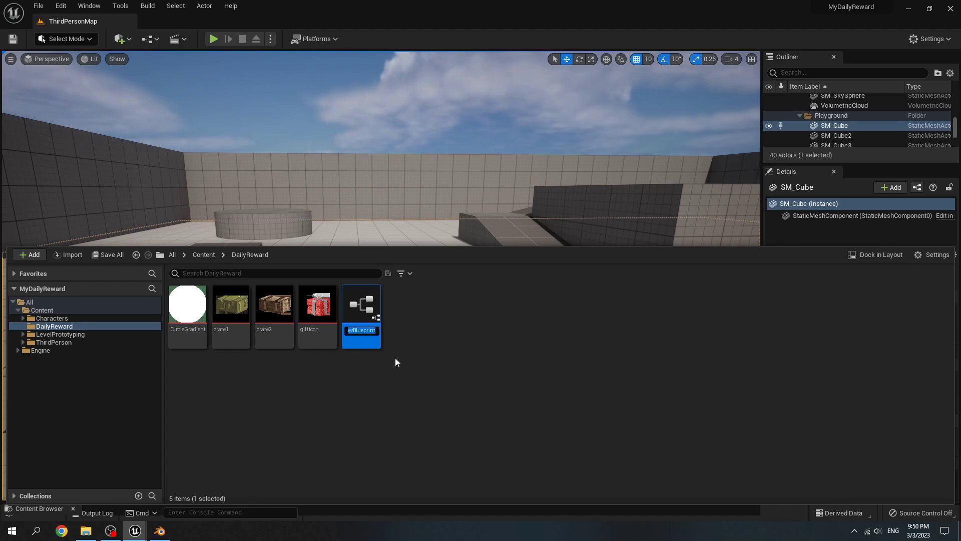
type("MyCoin")
key("Return")
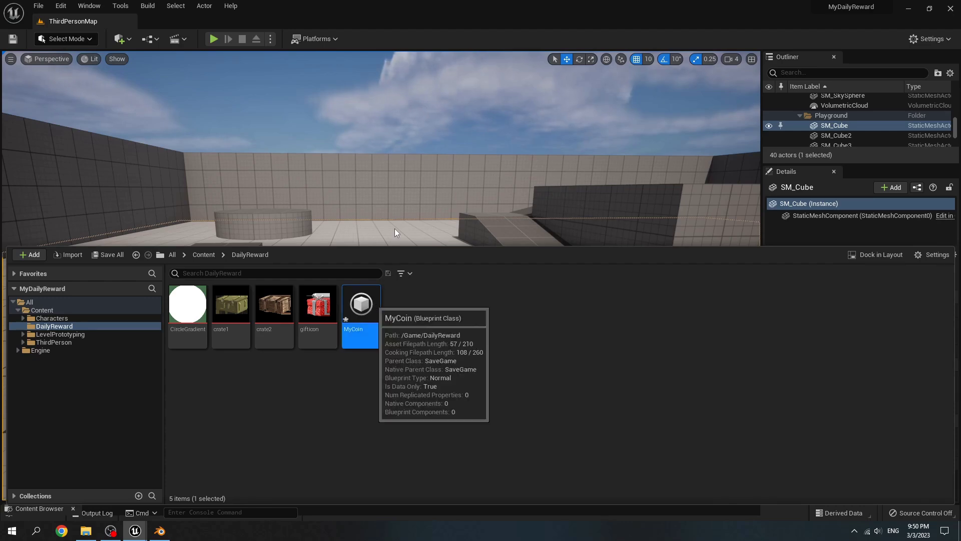
- Open the MyCoin Blueprint and add a variable named Coin of type Integer
double_click(378, 339)
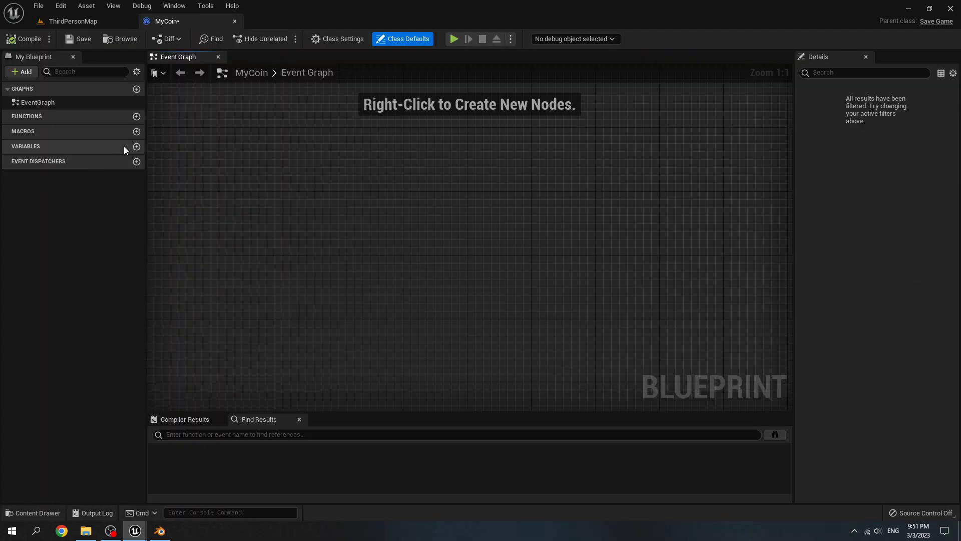
left_click(136, 148)
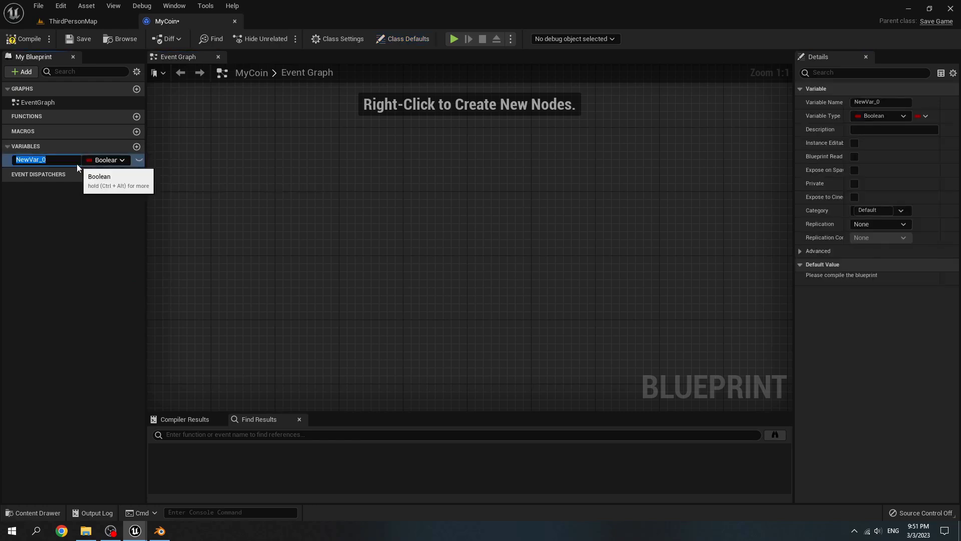
type("Coin")
key("Return")
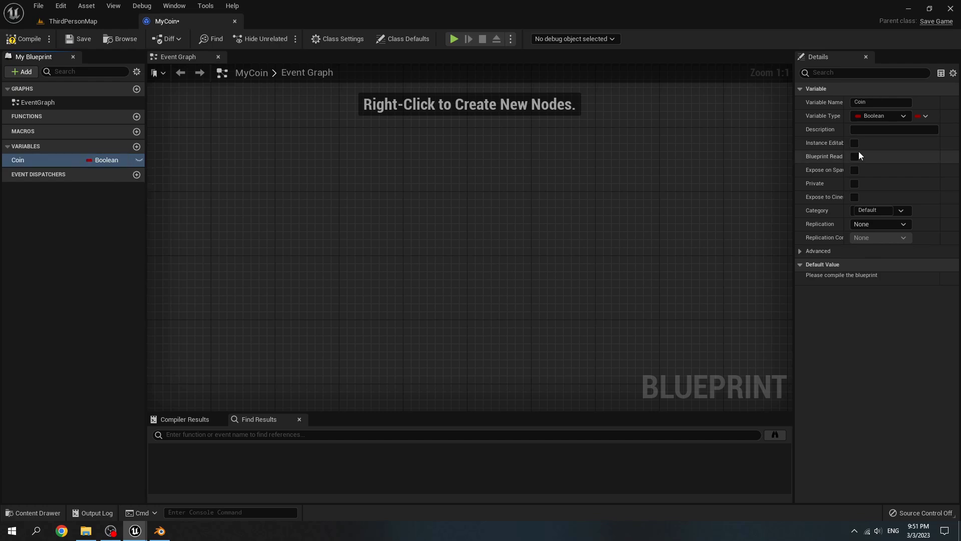
left_click(867, 116)
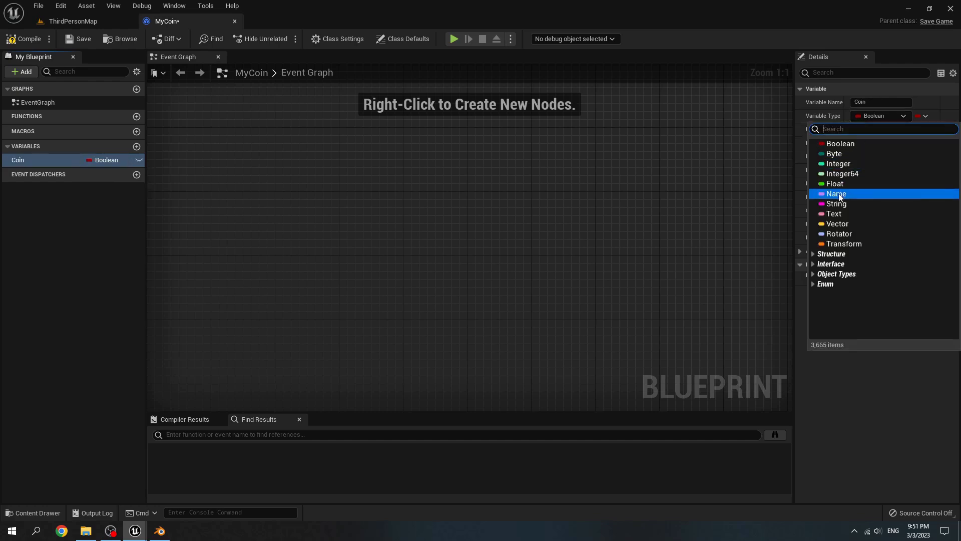
left_click(850, 165)
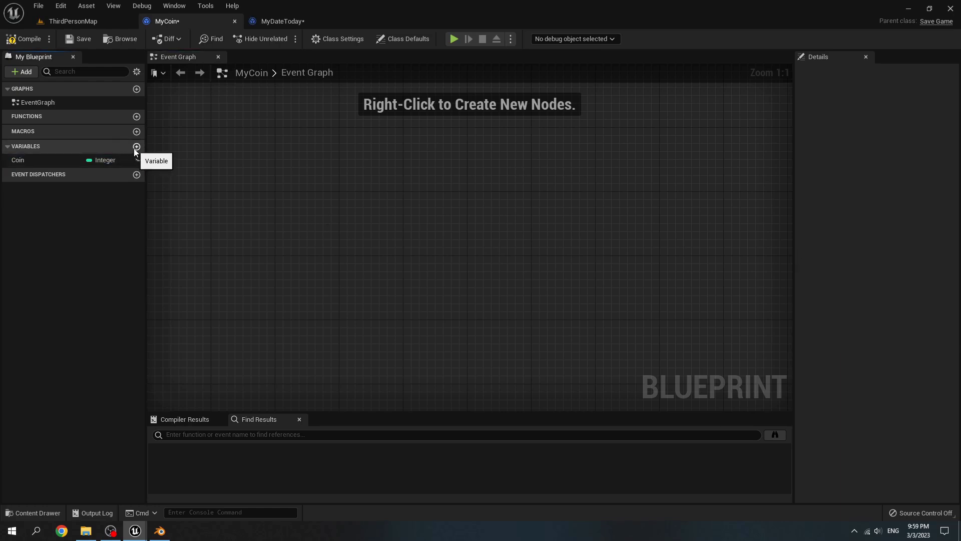
- Add an Integer variable named DayIndex to MyCoin, compile the Blueprint and set the variable's default value to 1
left_click(137, 147)
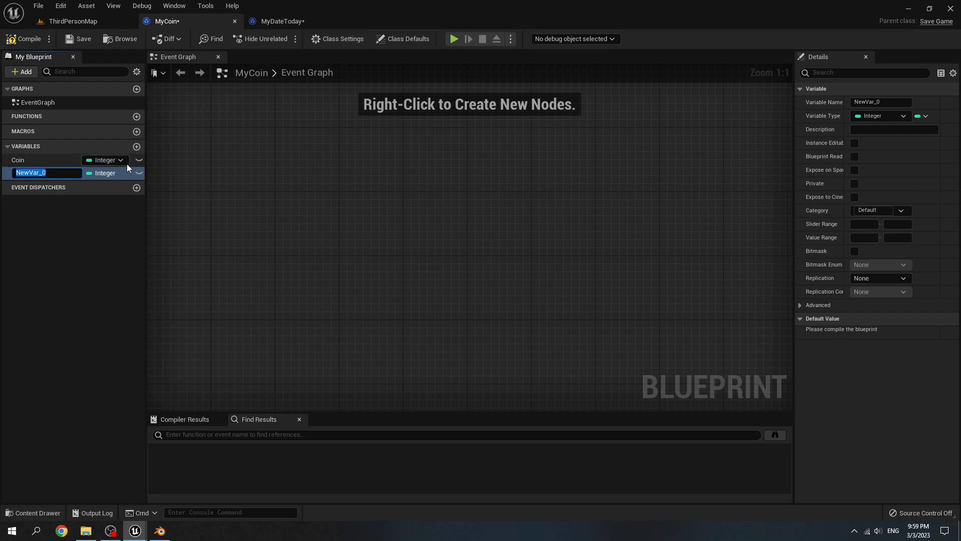
type("DayIndex")
key("Return")
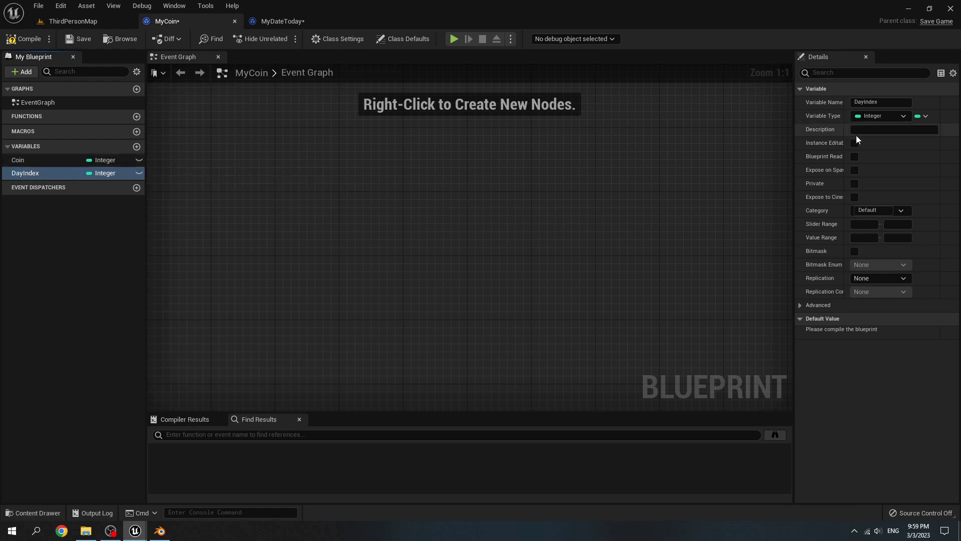
left_click(23, 40)
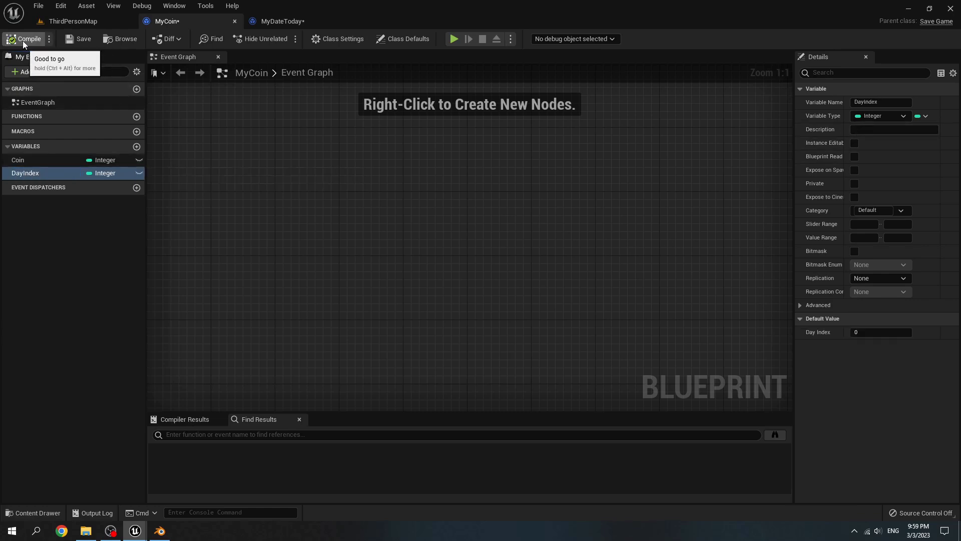
left_click(868, 331)
type("1")
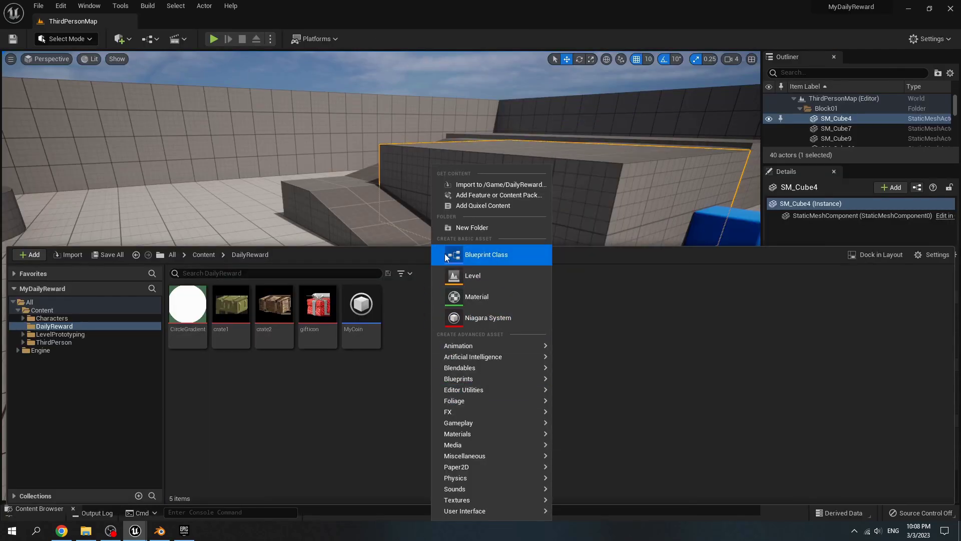
- Create a second SaveGame-based Blueprint class named MyDateToday in the DailyReward folder
left_click(463, 255)
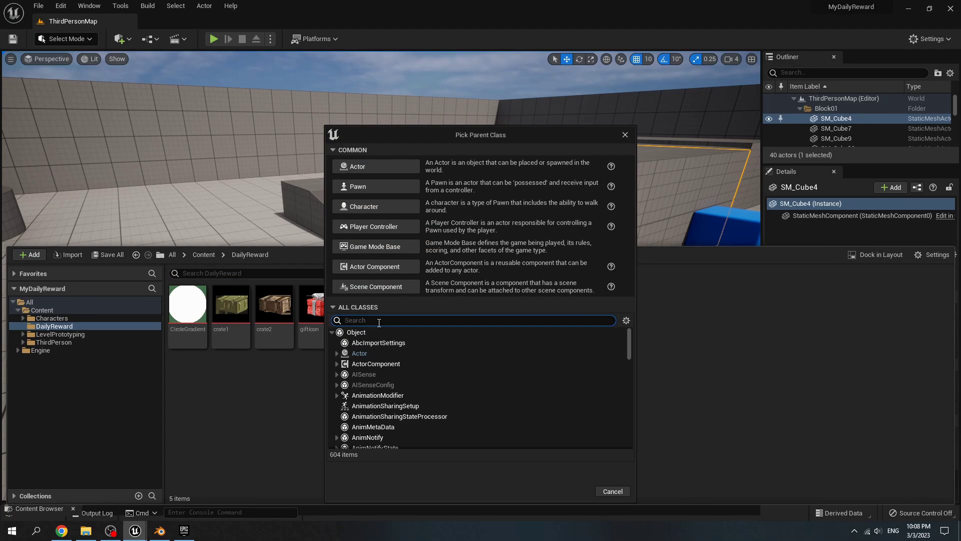
type("save")
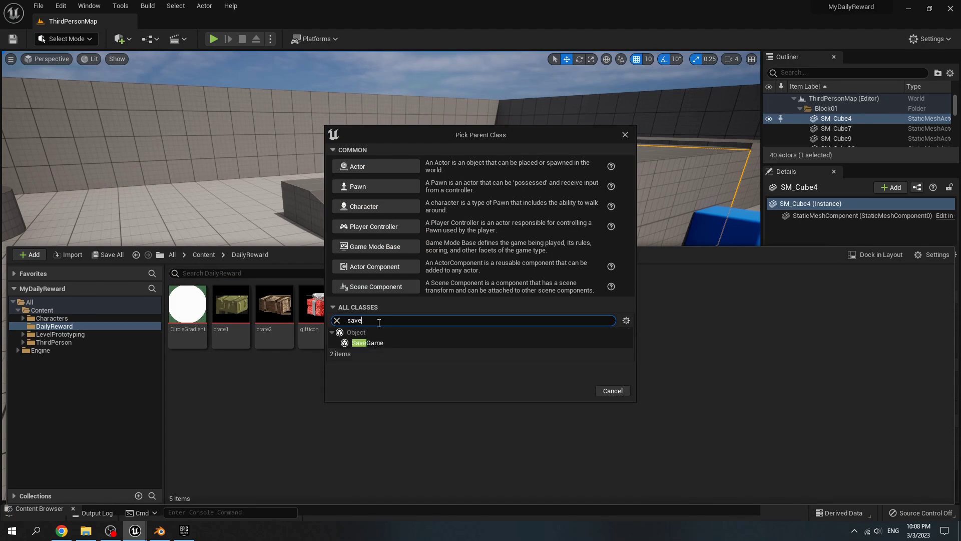
left_click(385, 343)
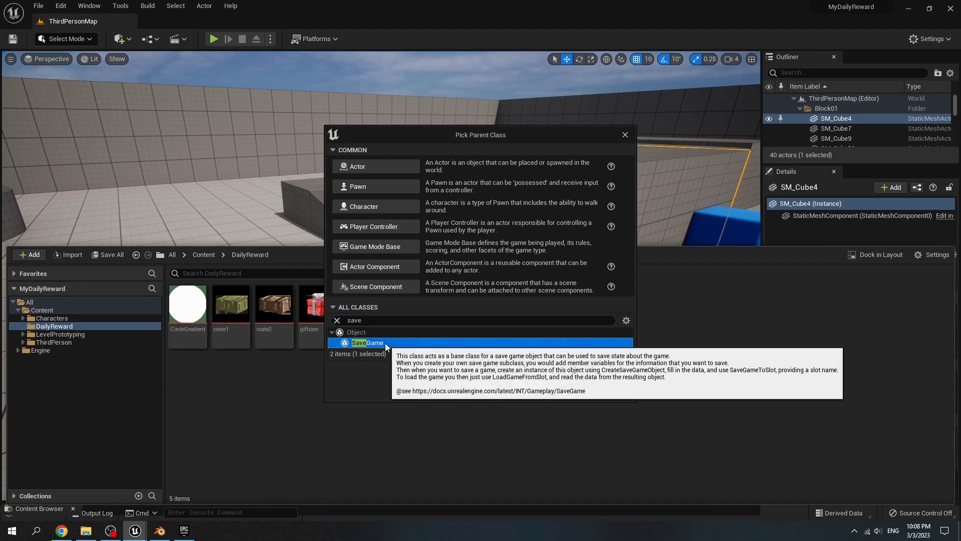
left_click(584, 390)
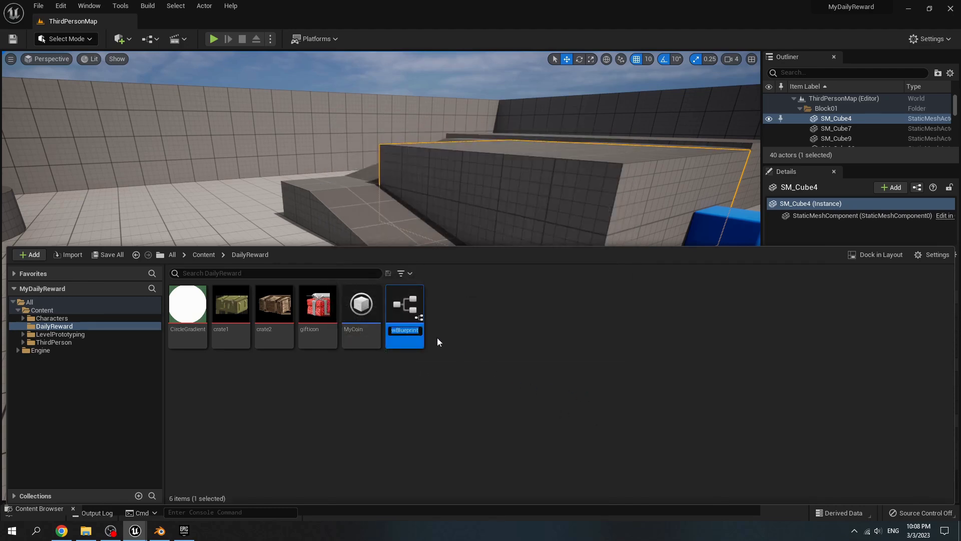
type("M")
type("yDateToo")
type("ay")
key("Return")
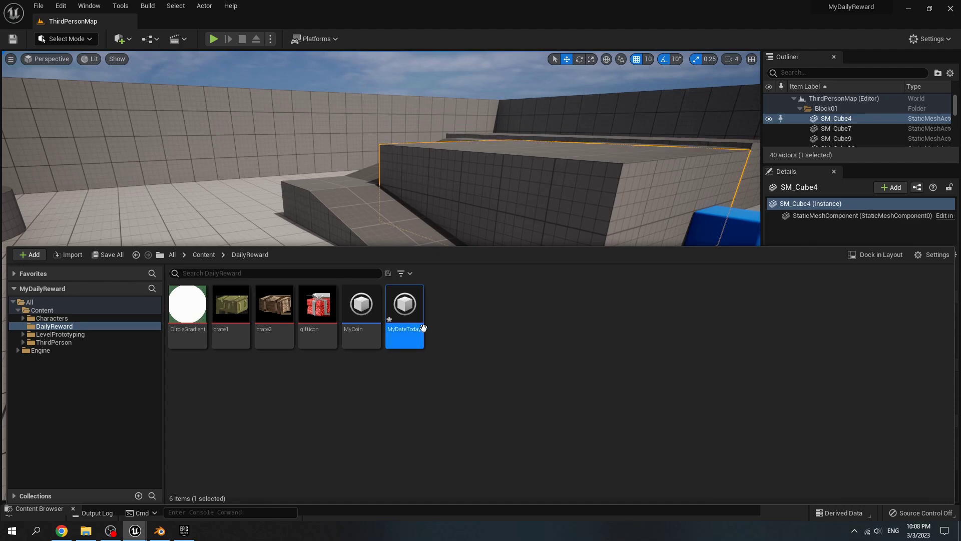
- Open MyDateToday docked beside the level editor and add a variable named DateToday of type Date Time
double_click(409, 311)
left_click_drag(227, 199, 247, 20)
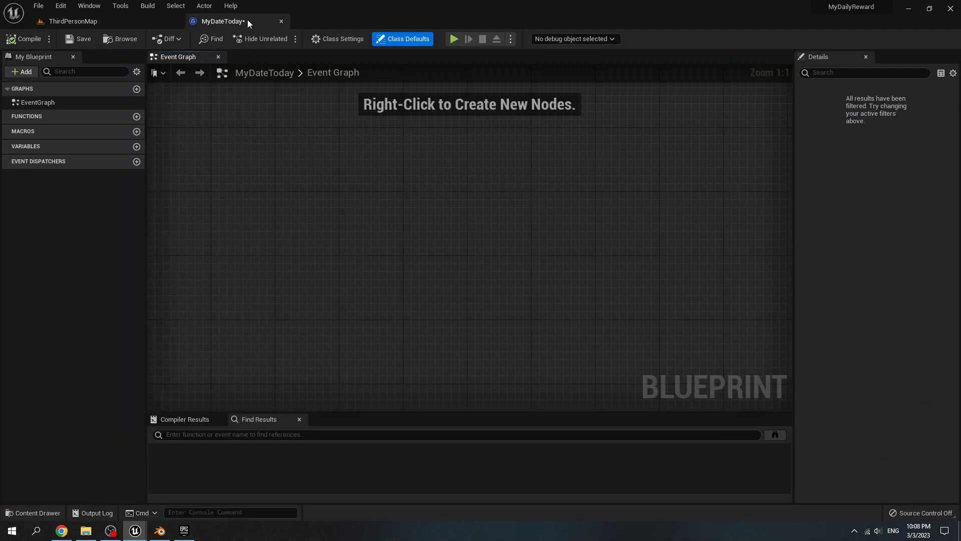
left_click(136, 147)
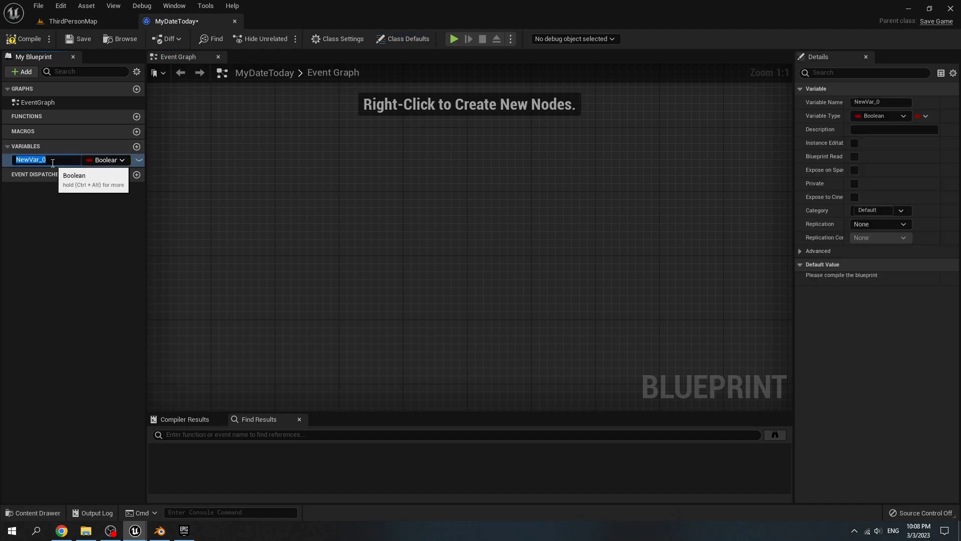
type("DateToday")
key("Return")
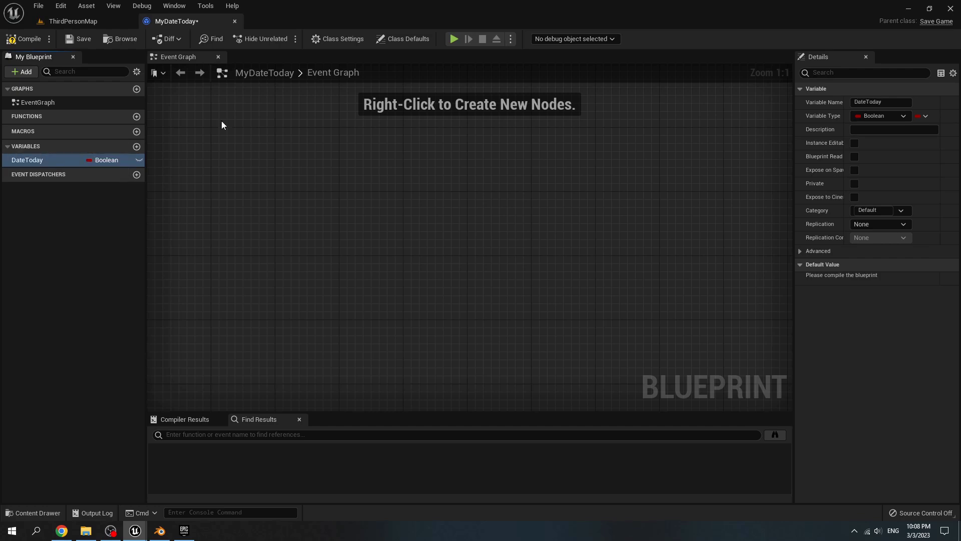
left_click(863, 115)
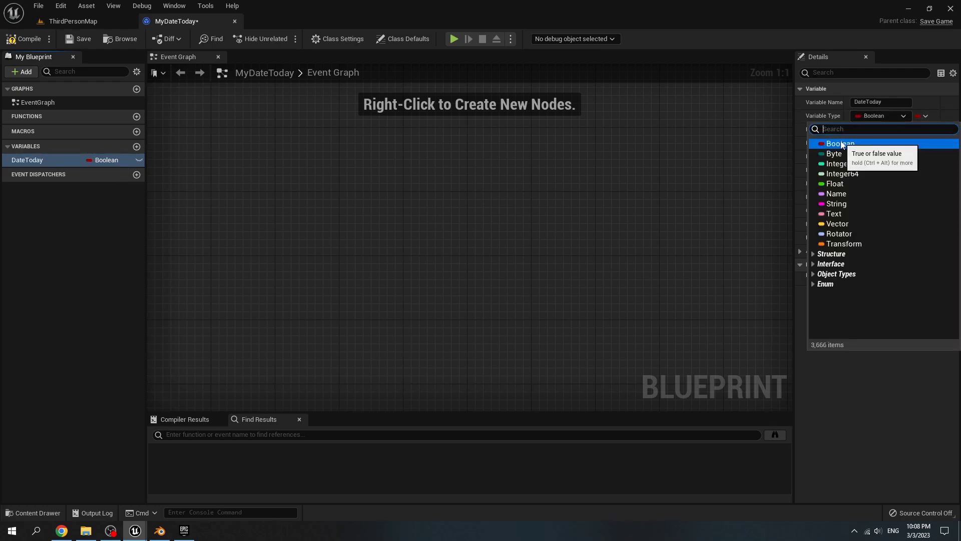
type("date")
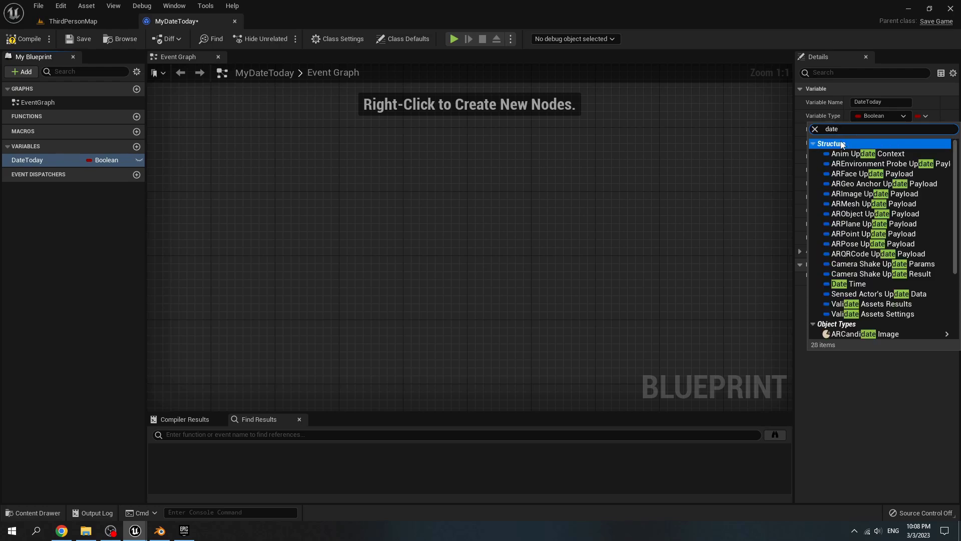
left_click(851, 284)
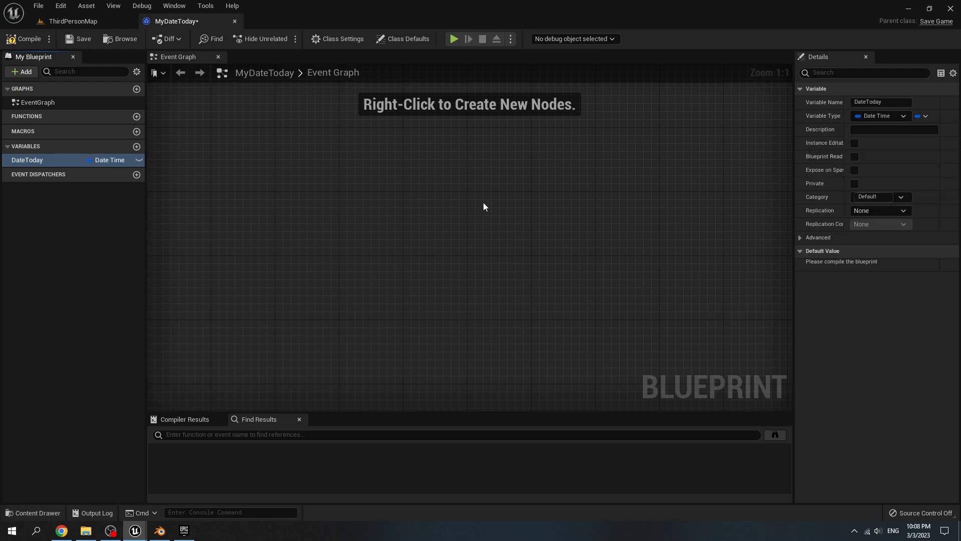
- Return to the level editor and create a User Widget Blueprint named WB_Congrate in the DailyReward folder
left_click(80, 21)
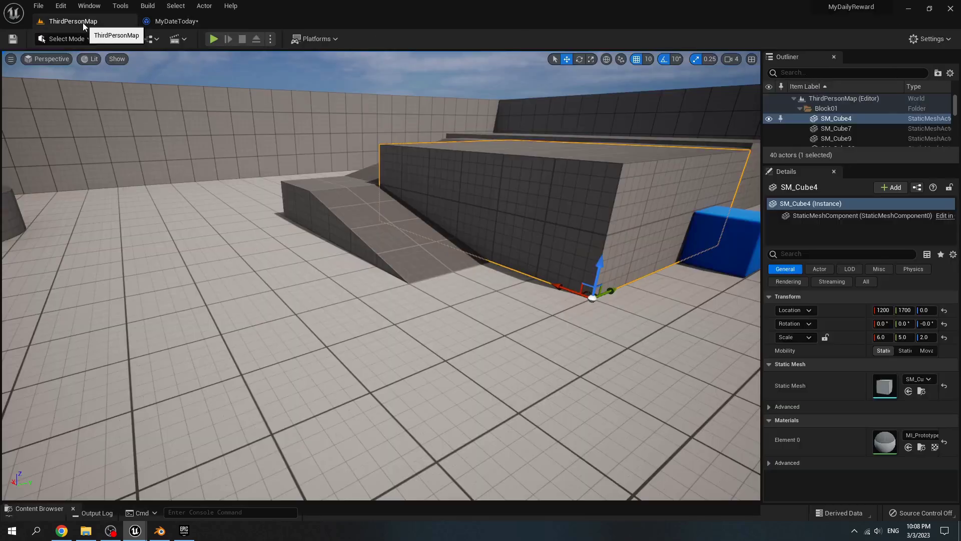
key("ctrl+space")
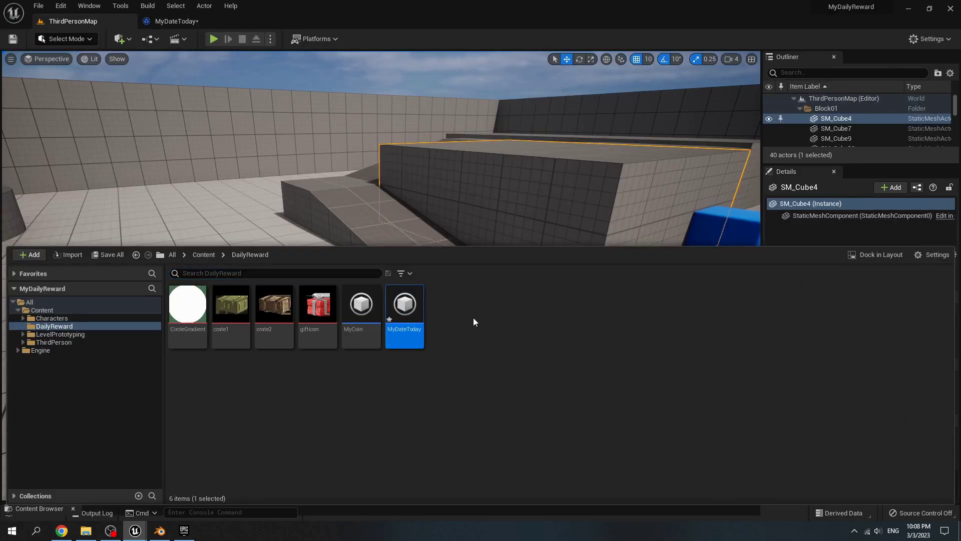
right_click(473, 318)
mouse_move(518, 510)
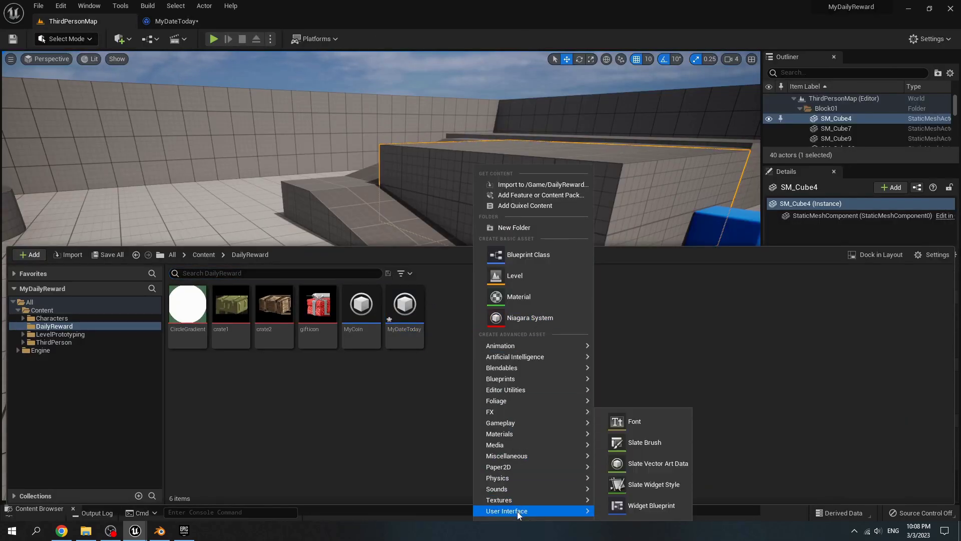
left_click(675, 510)
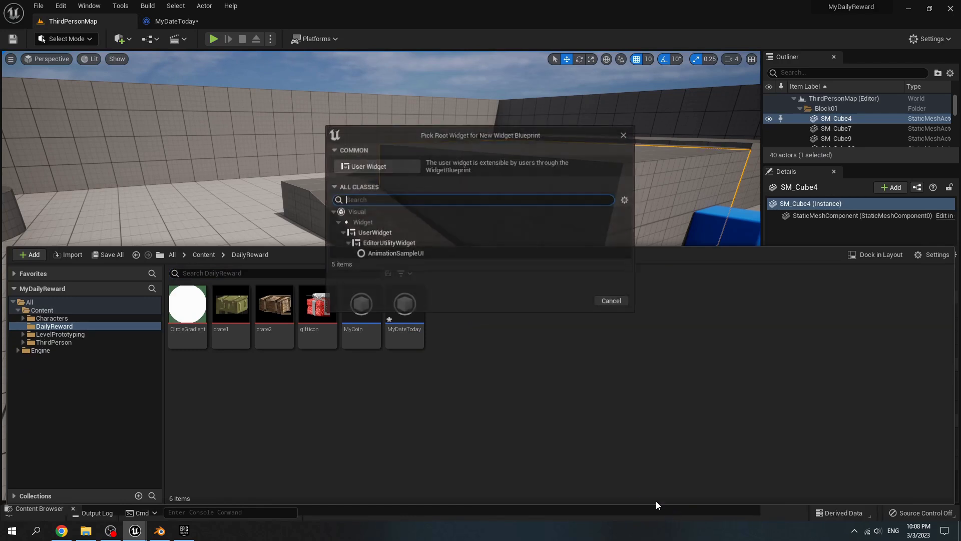
left_click(371, 166)
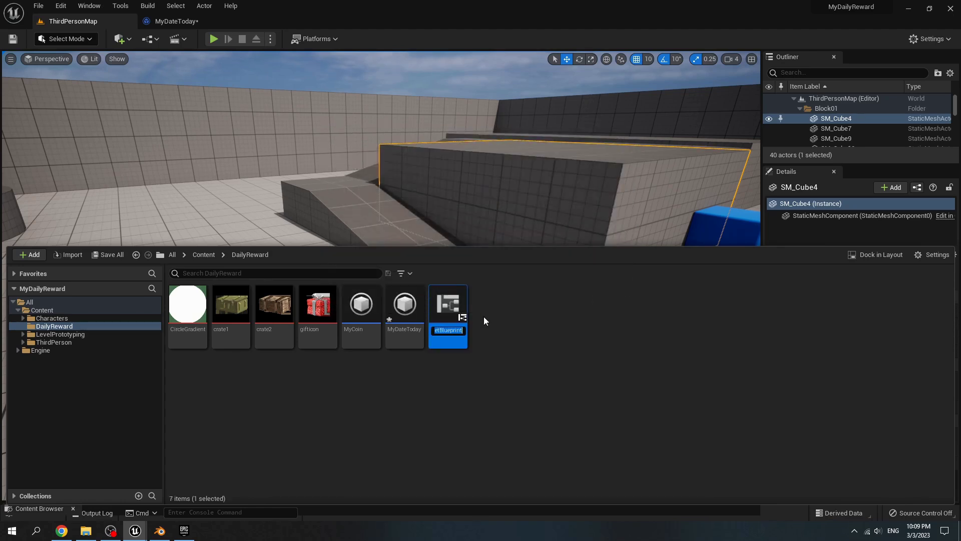
type("W")
type("B_Congra")
type("te")
key("Return")
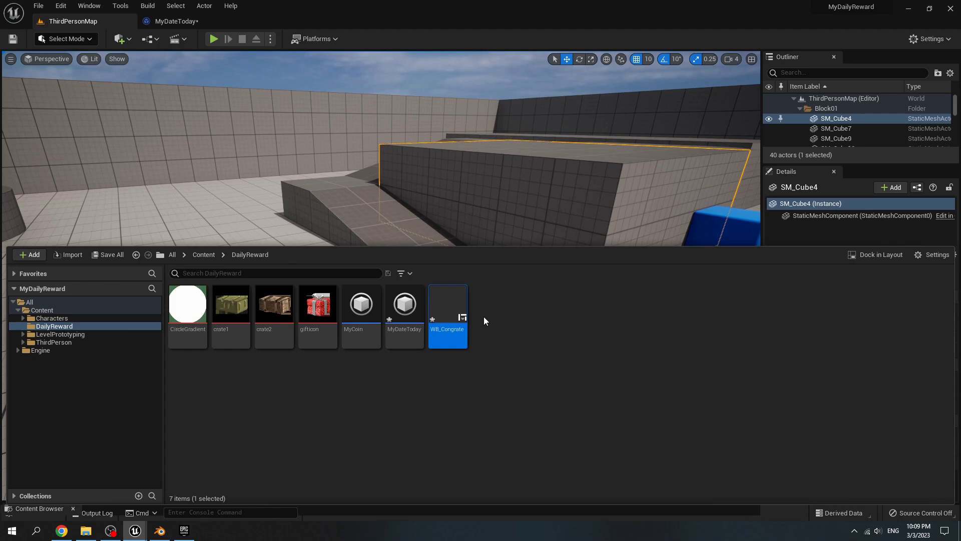
- Create another User Widget Blueprint named WB_DailyReward in the DailyReward folder
right_click(484, 317)
mouse_move(516, 511)
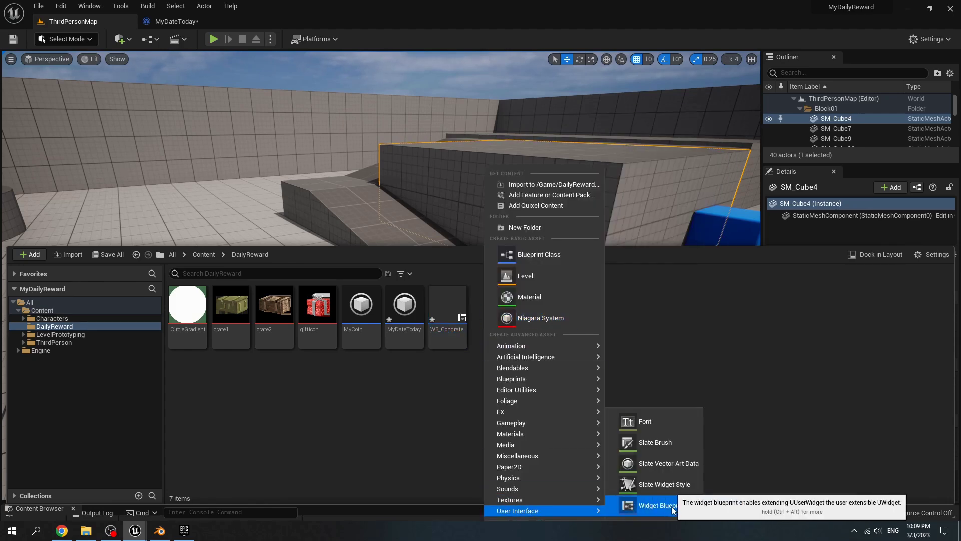
left_click(656, 505)
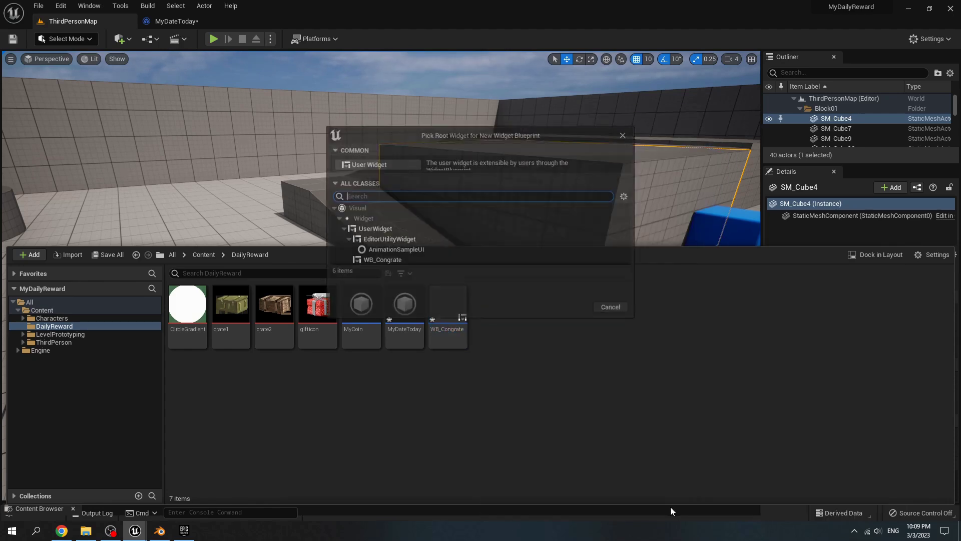
left_click(385, 168)
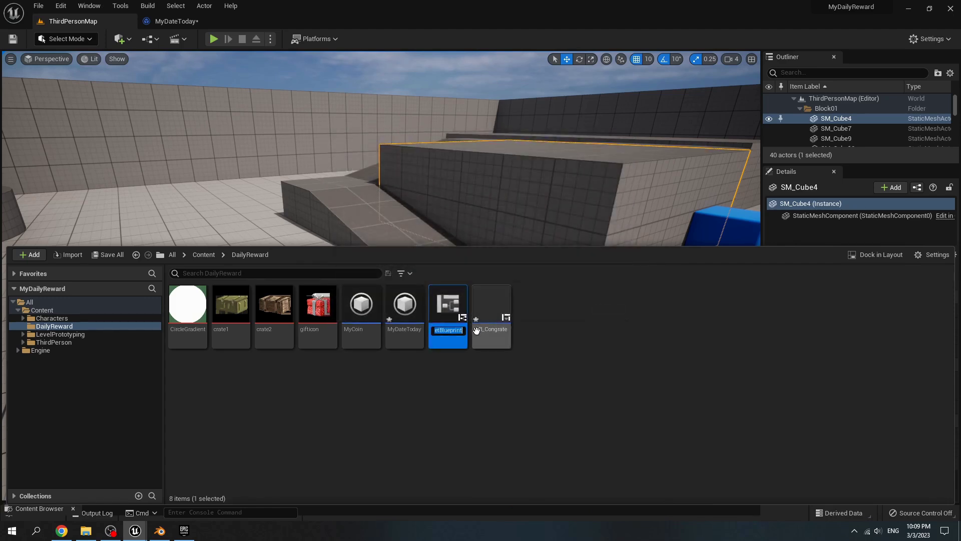
type("W")
type("B")
type("_Dail")
type("yRew")
type("ard")
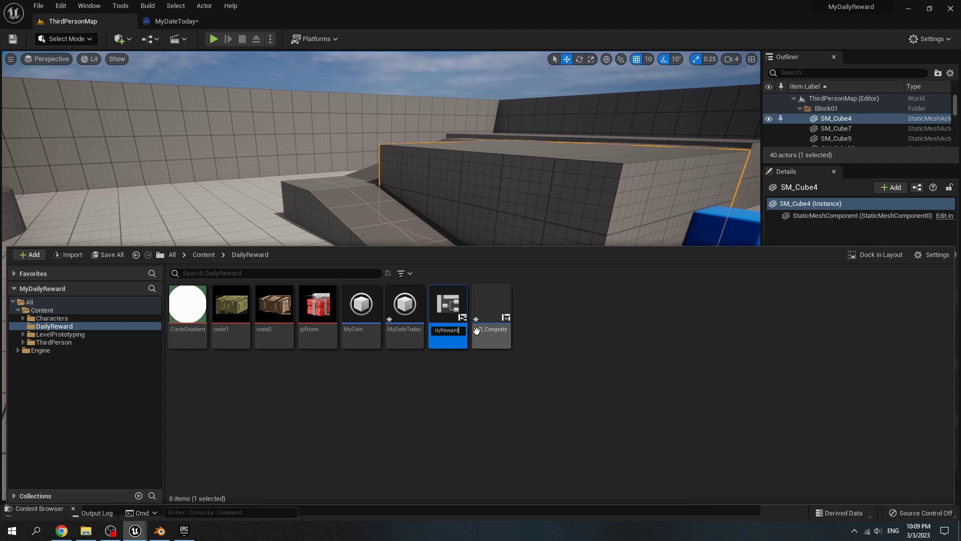
key("Return")
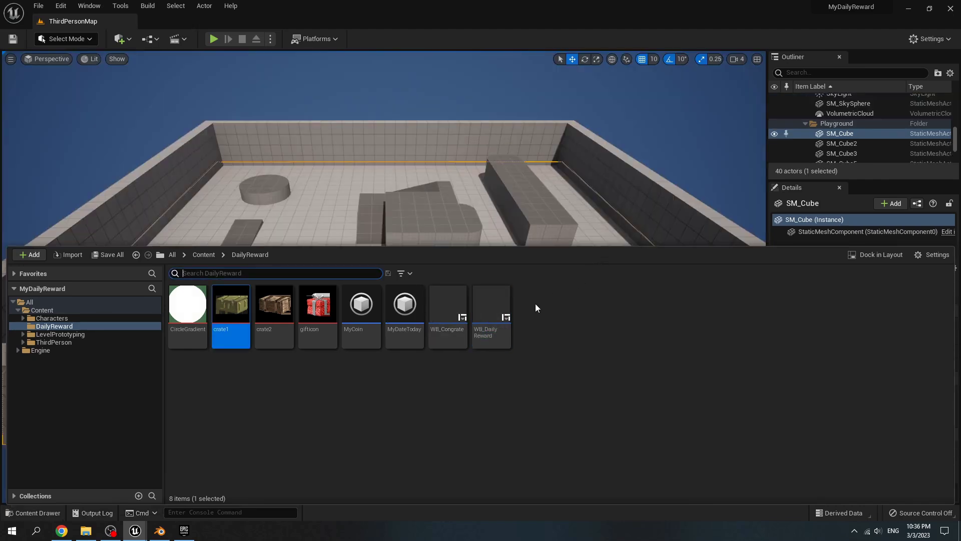
- Open WB_DailyReward and add a root Canvas Panel with a second Canvas Panel nested inside it
double_click(507, 314)
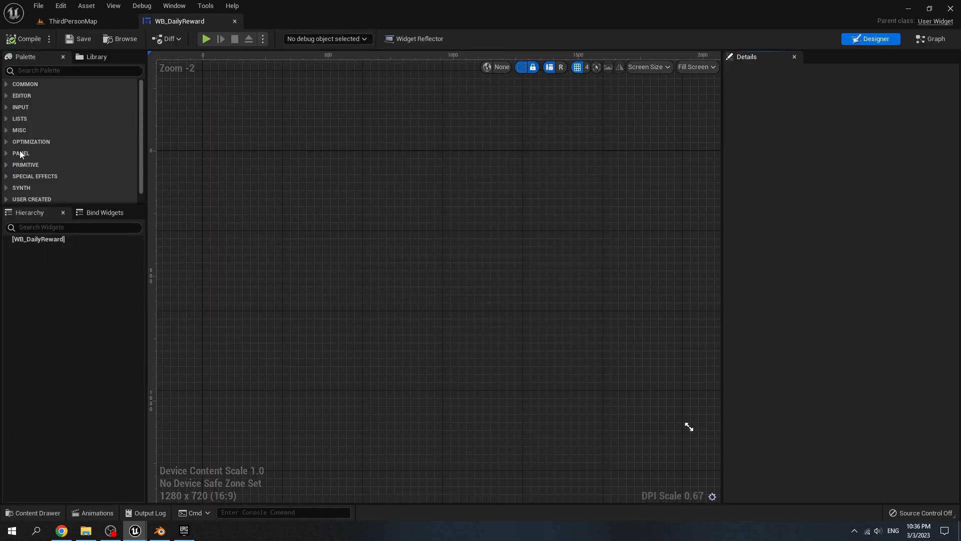
left_click(29, 69)
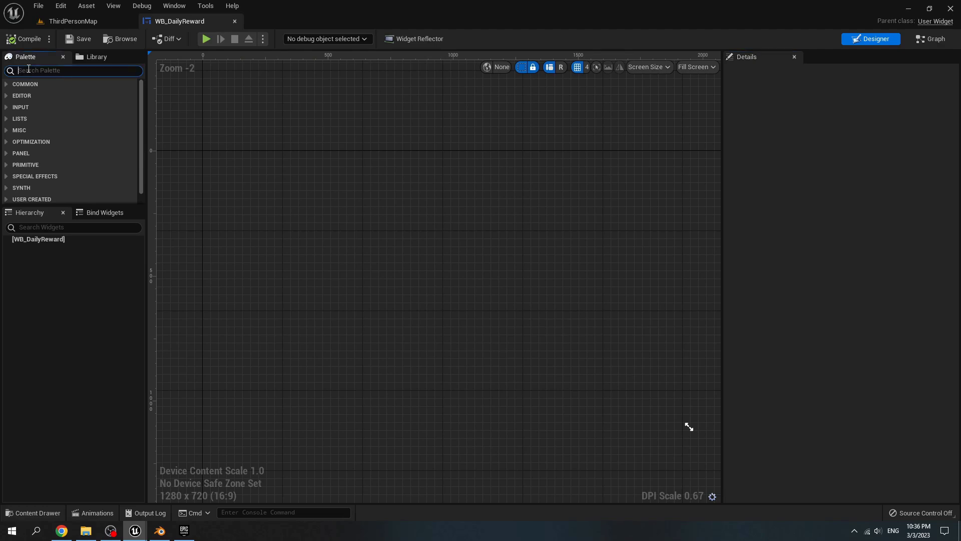
type("canva")
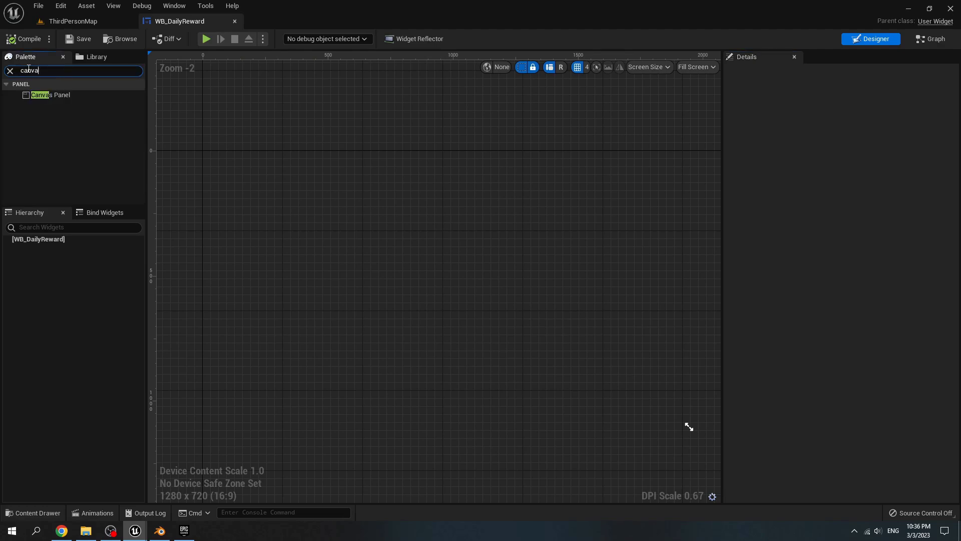
left_click_drag(49, 95, 68, 240)
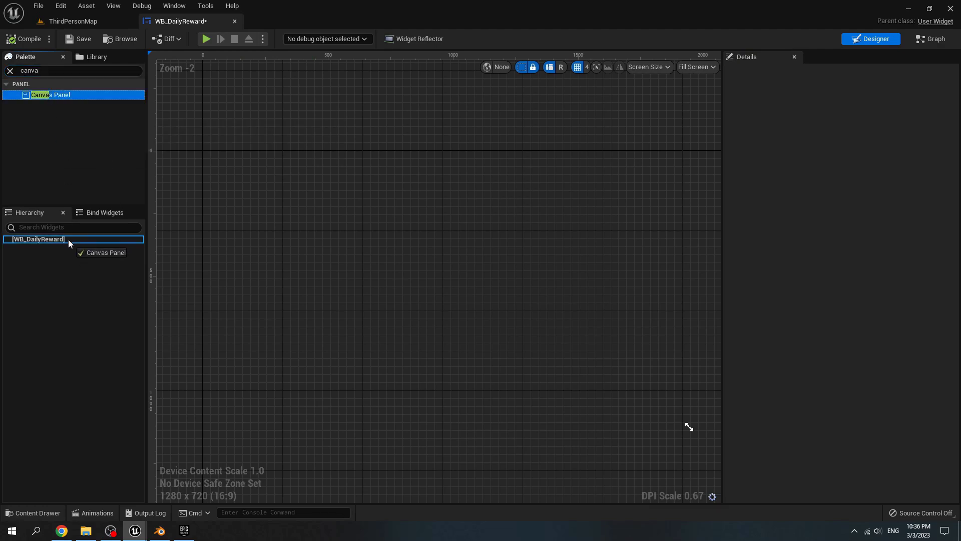
left_click_drag(68, 239, 67, 240)
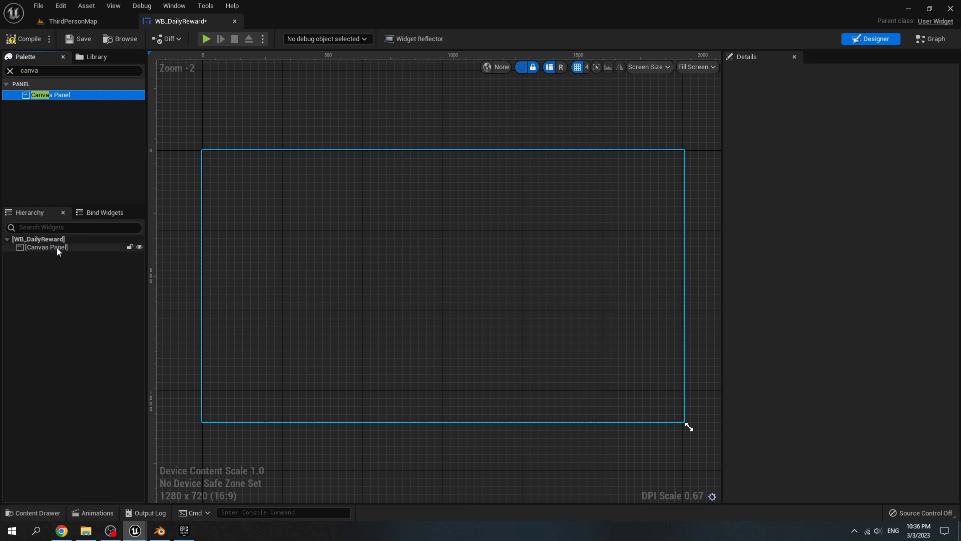
left_click_drag(39, 95, 66, 249)
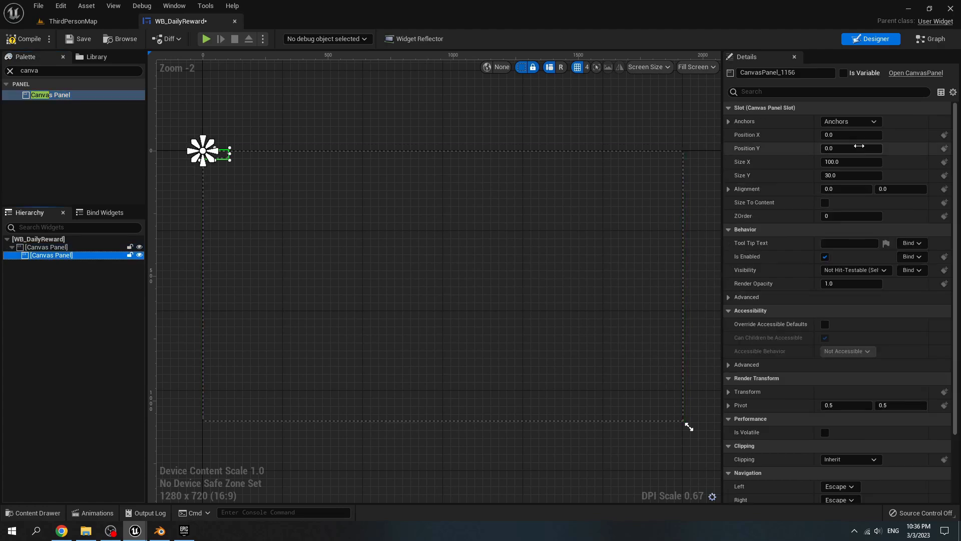
- Position the nested Canvas Panel at X 250, Y 400 and enable Size To Content for it
left_click(843, 135)
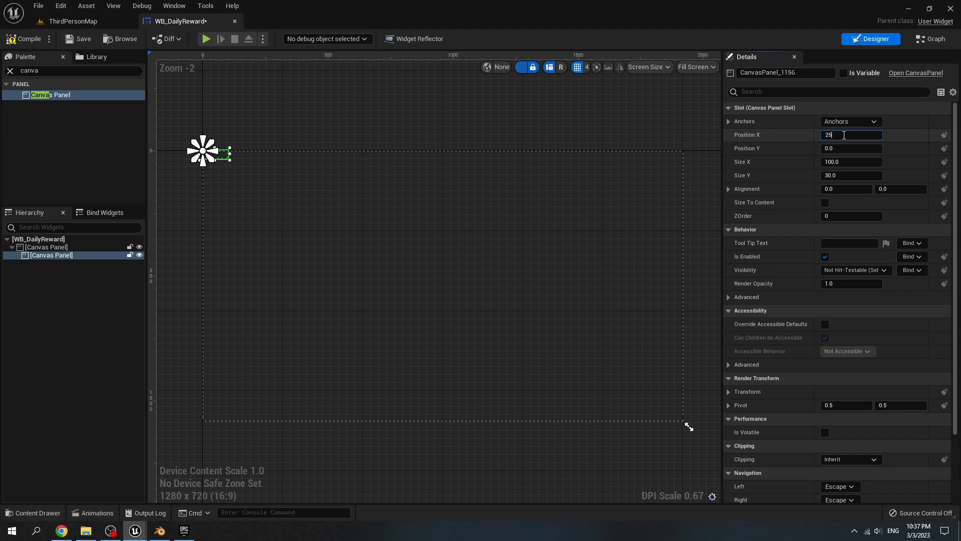
type("250")
key("Return")
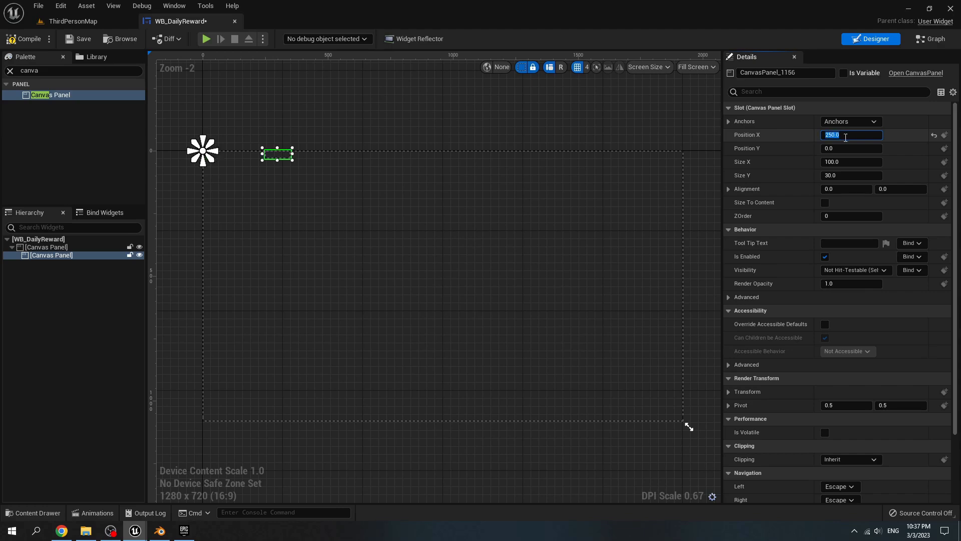
left_click(851, 149)
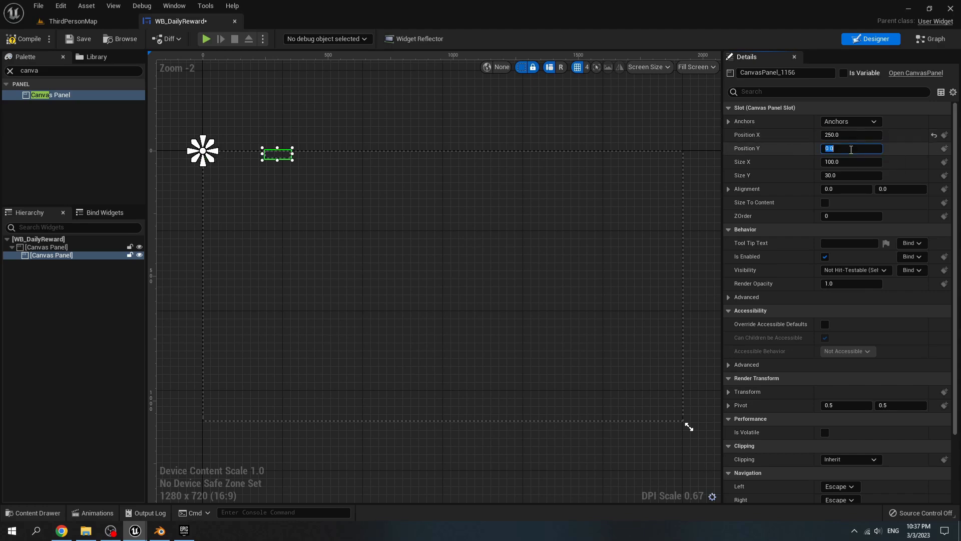
type("400")
key("Return")
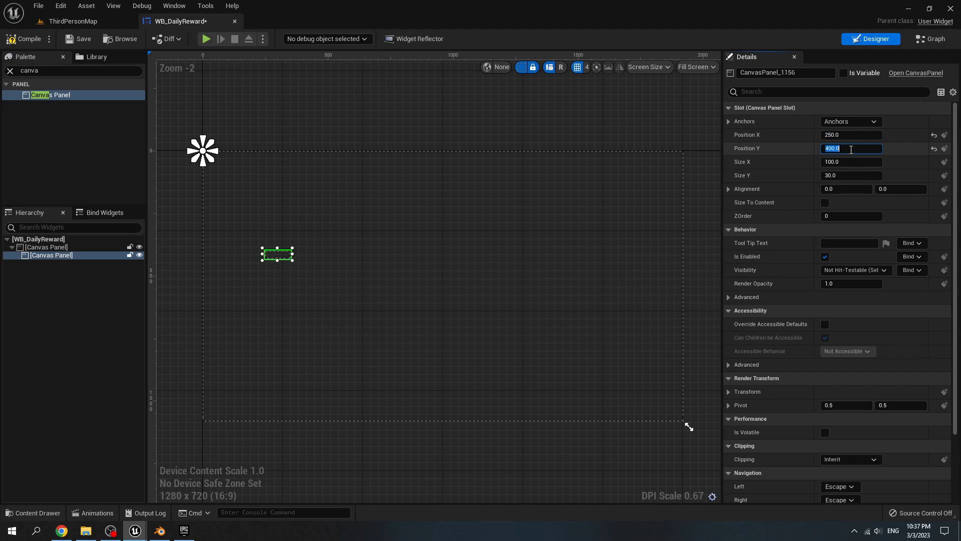
left_click(826, 203)
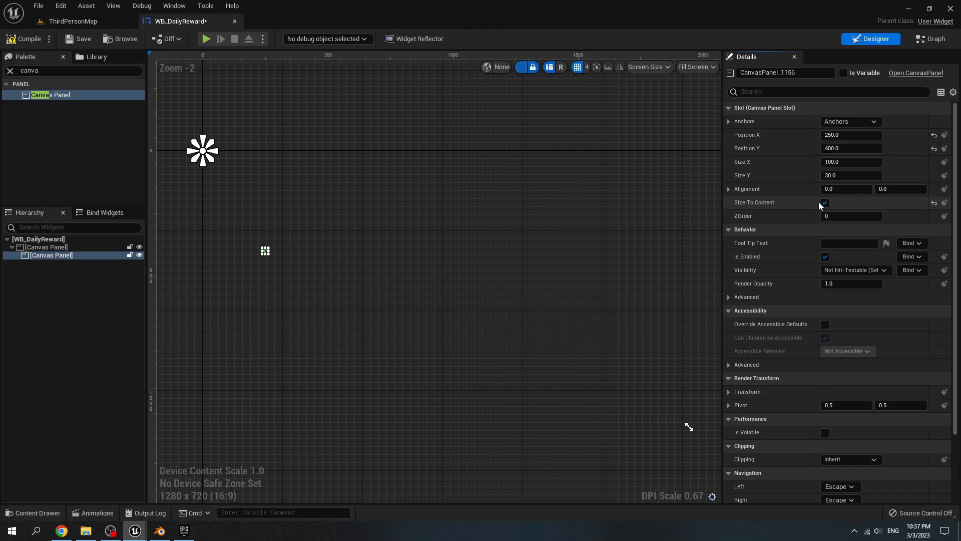
- Add a Vertical Box inside the nested Canvas Panel and enable Size To Content for it
left_click(9, 70)
type("verti")
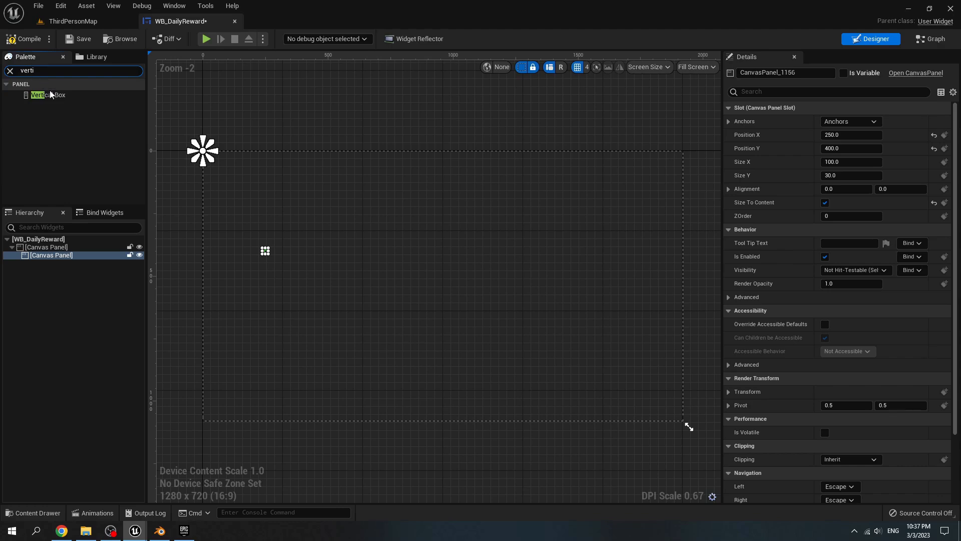
left_click_drag(48, 95, 65, 257)
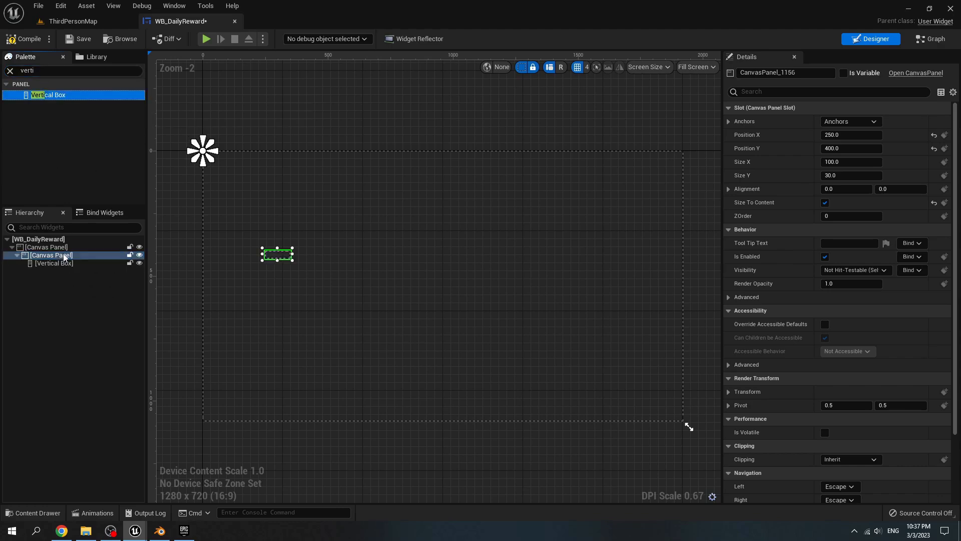
left_click(828, 202)
left_click(827, 203)
- Add a Border inside the Vertical Box and set its slot size to Fill
double_click(30, 70)
type("bord")
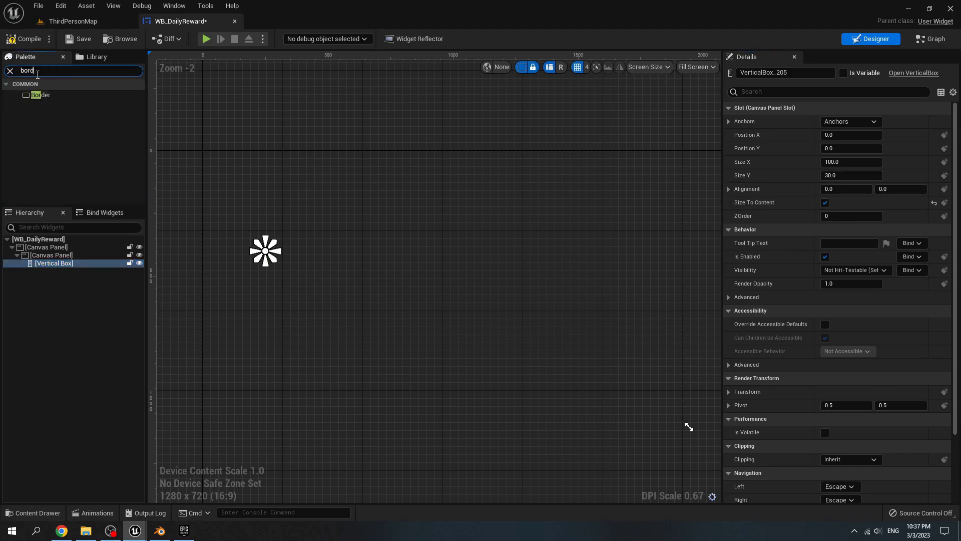
left_click_drag(56, 94, 73, 266)
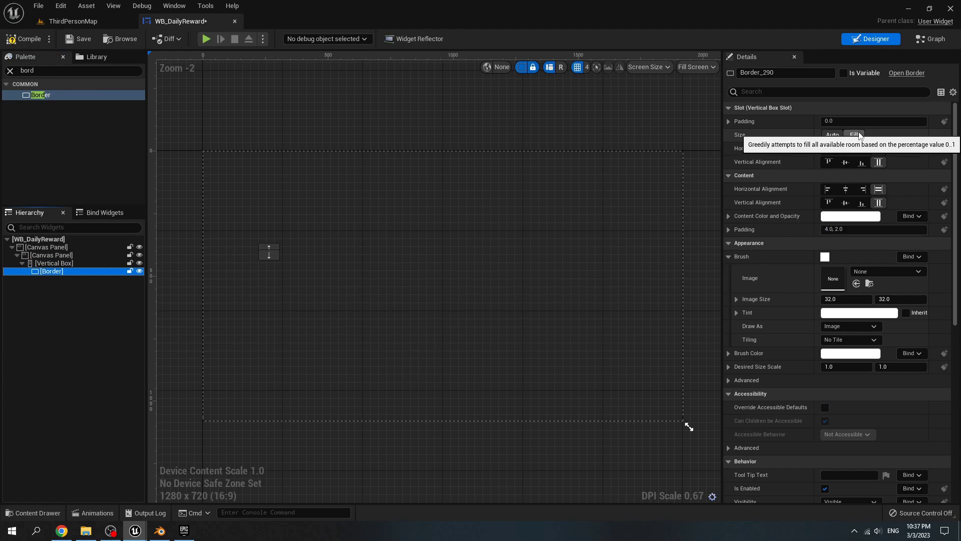
left_click(854, 135)
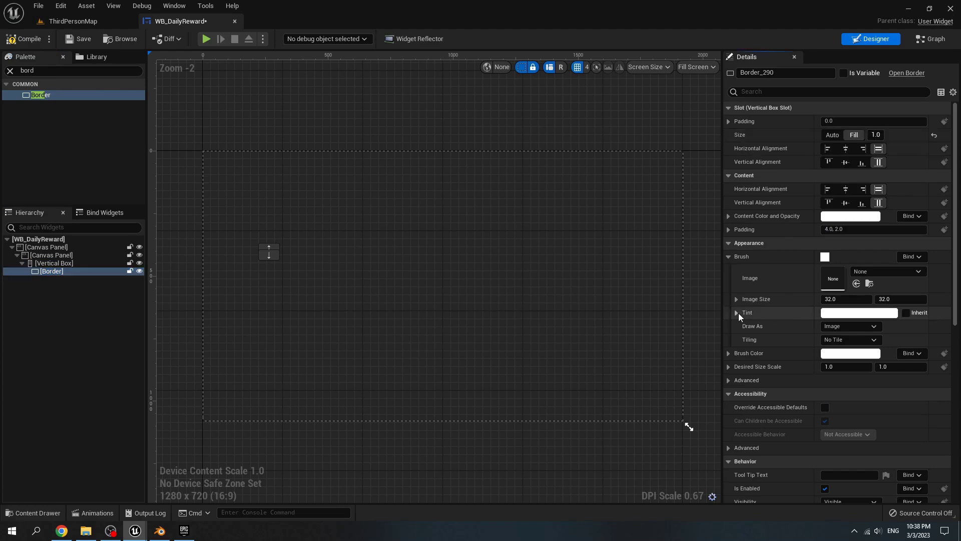
- Set the Border's brush tint to a dark blue, about hex sRGB 004376FF
left_click(834, 314)
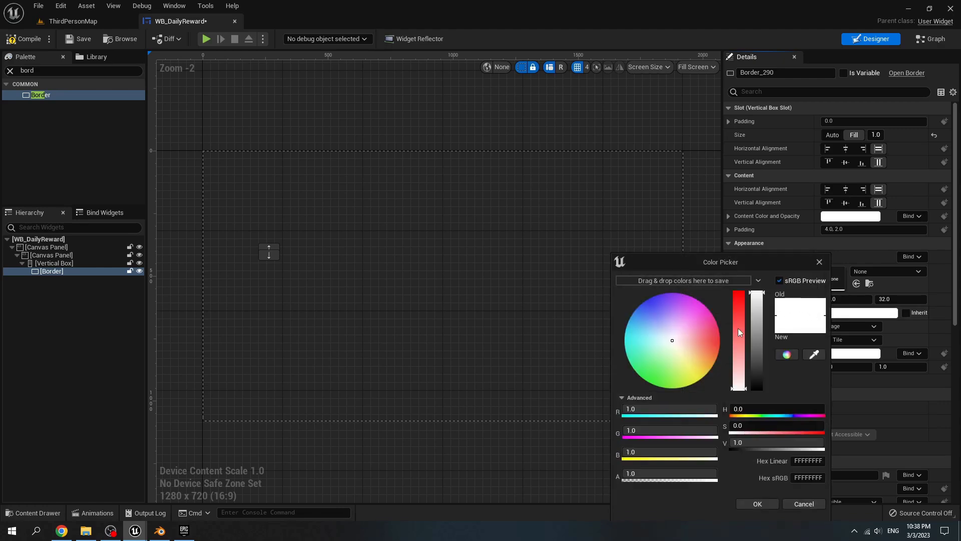
left_click_drag(676, 334, 629, 305)
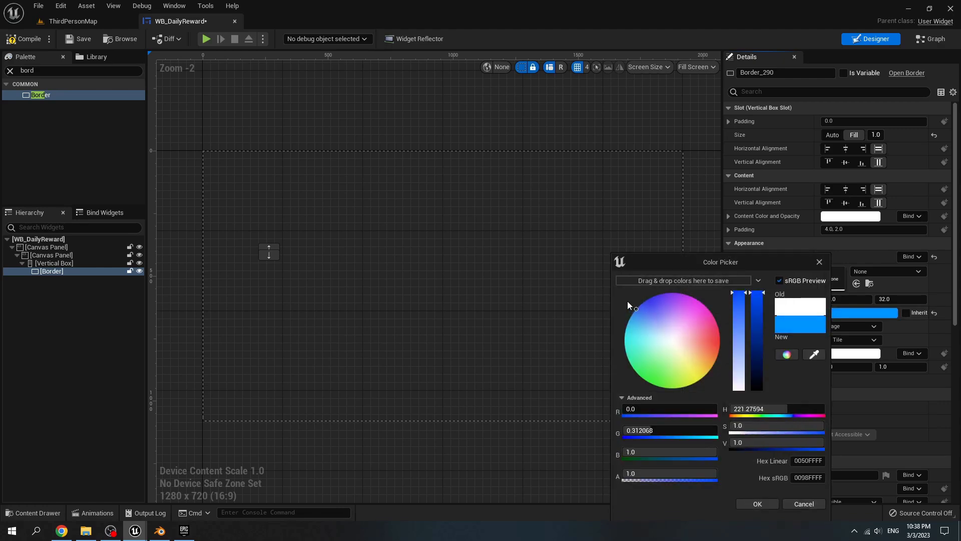
mouse_move(748, 321)
left_mouse_down()
mouse_move(746, 329)
mouse_move(745, 292)
mouse_move(751, 372)
left_mouse_up()
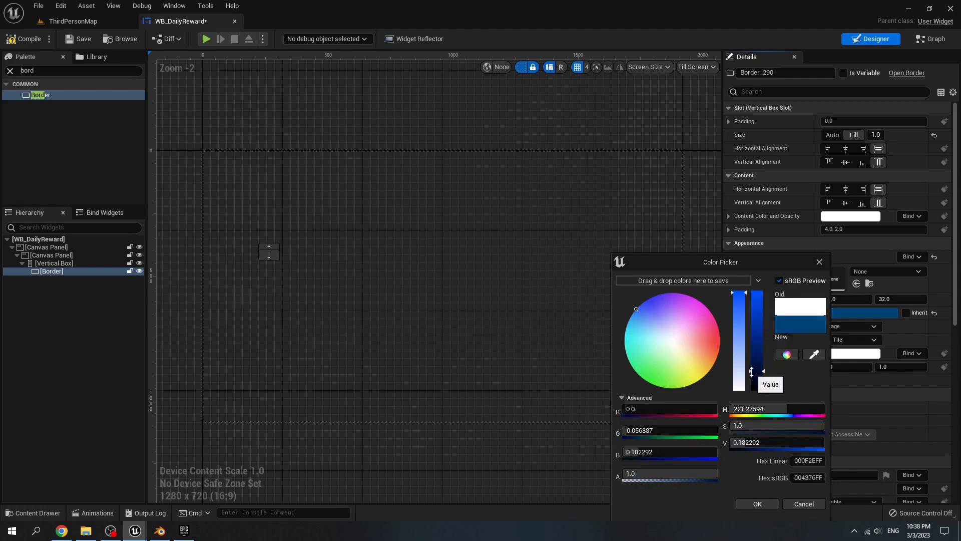
left_click(758, 503)
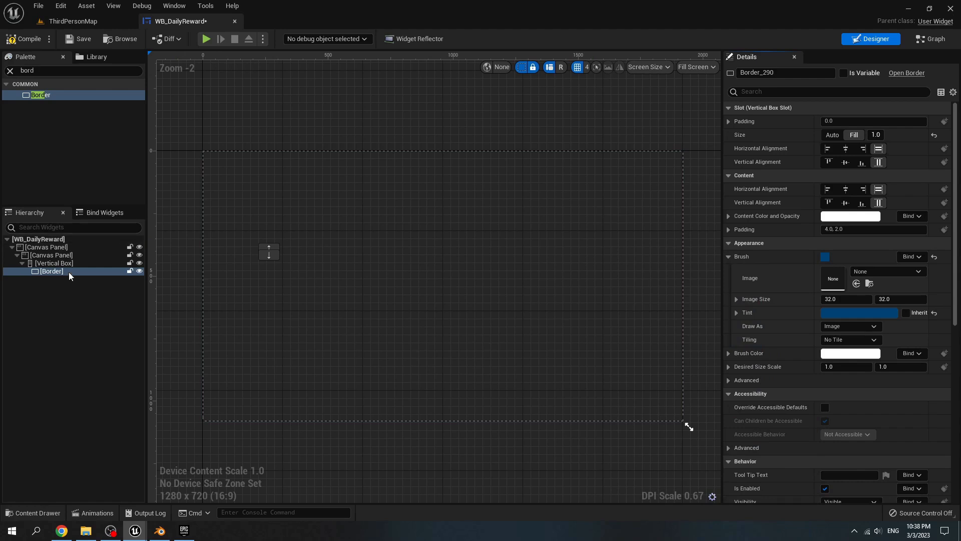
- Add a Canvas Panel to the Vertical Box below the Border and set its slot size to Fill
left_click(10, 70)
type("can")
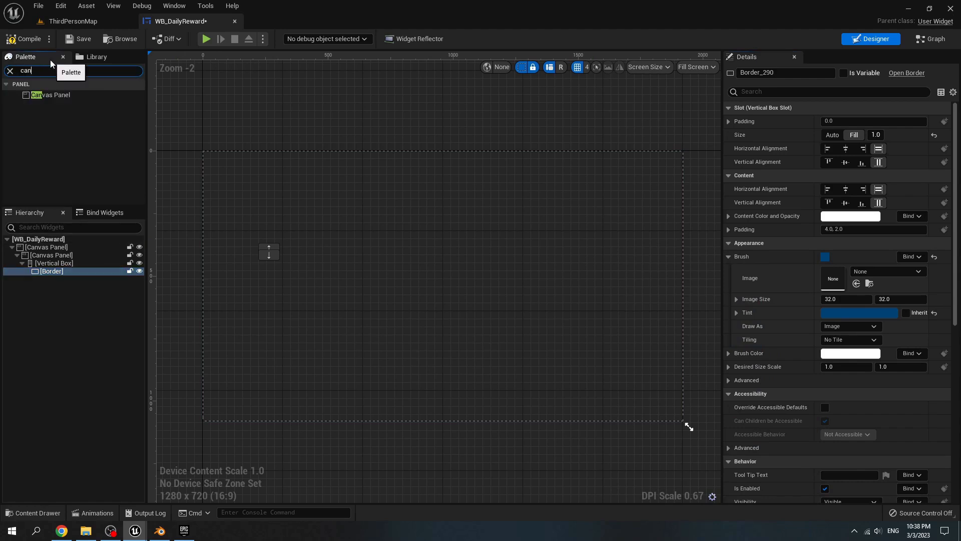
left_click_drag(64, 95, 70, 277)
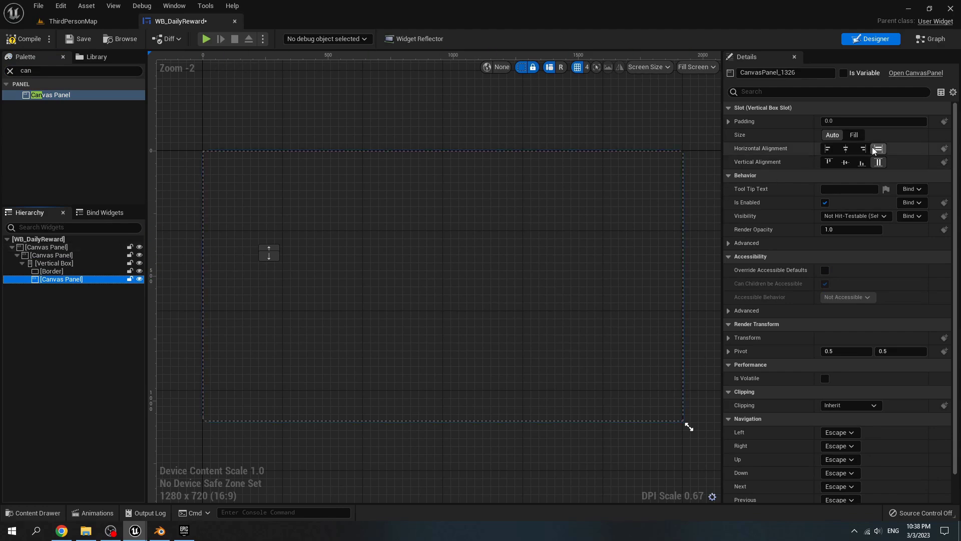
left_click(855, 135)
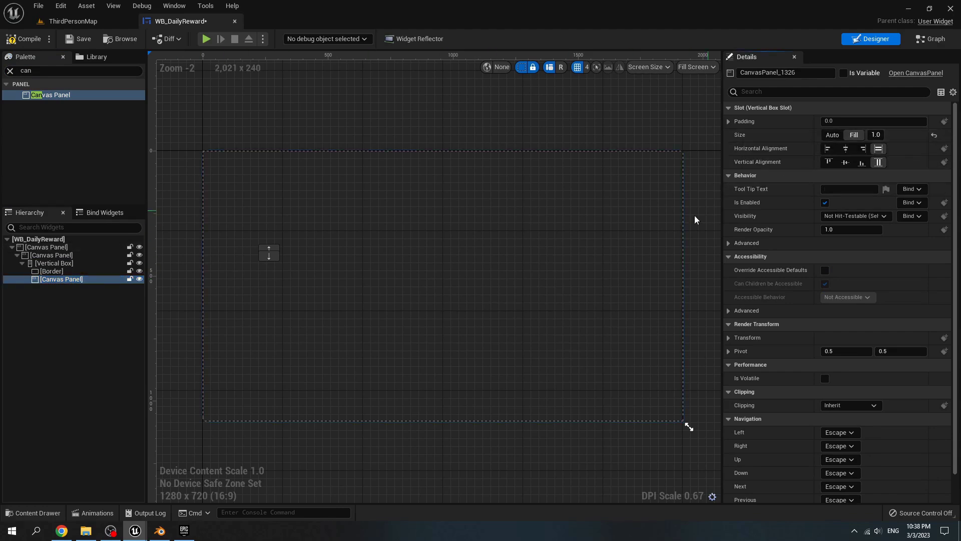
- Add a Text widget inside the Border
left_click(10, 71)
left_click(33, 71)
type("text")
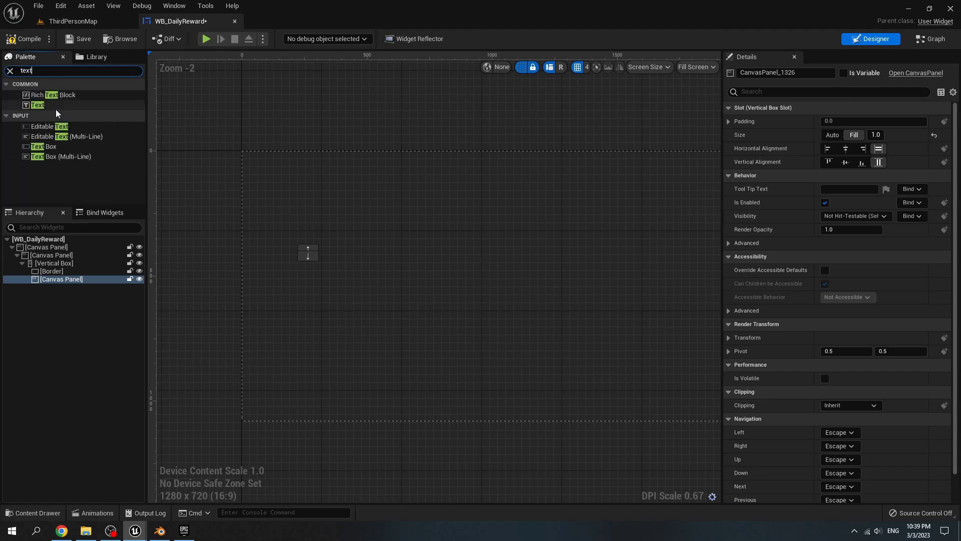
left_click_drag(38, 105, 74, 275)
left_click(73, 279)
scroll(279, 278, "up", 3)
scroll(300, 254, "up", 2)
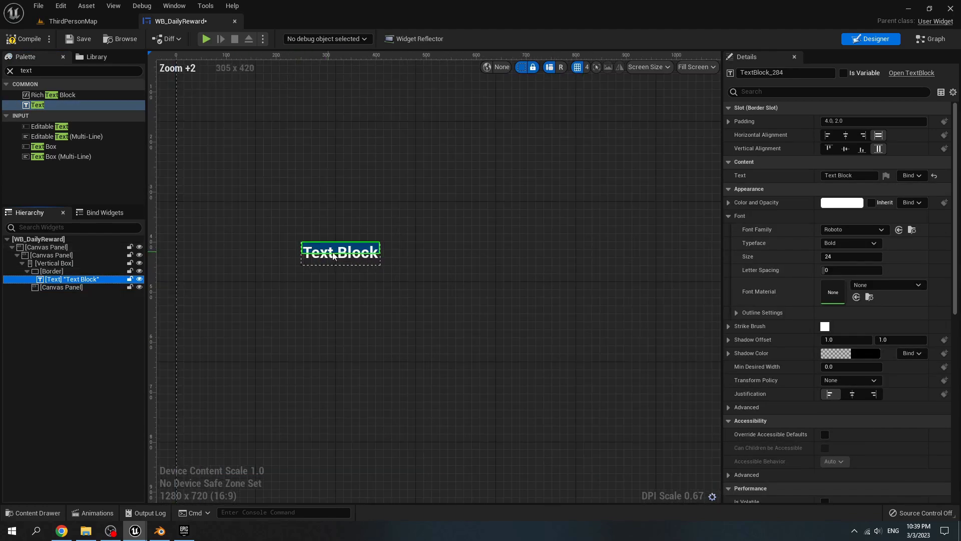
- Set the text block's content to "Day 1"
left_click(846, 136)
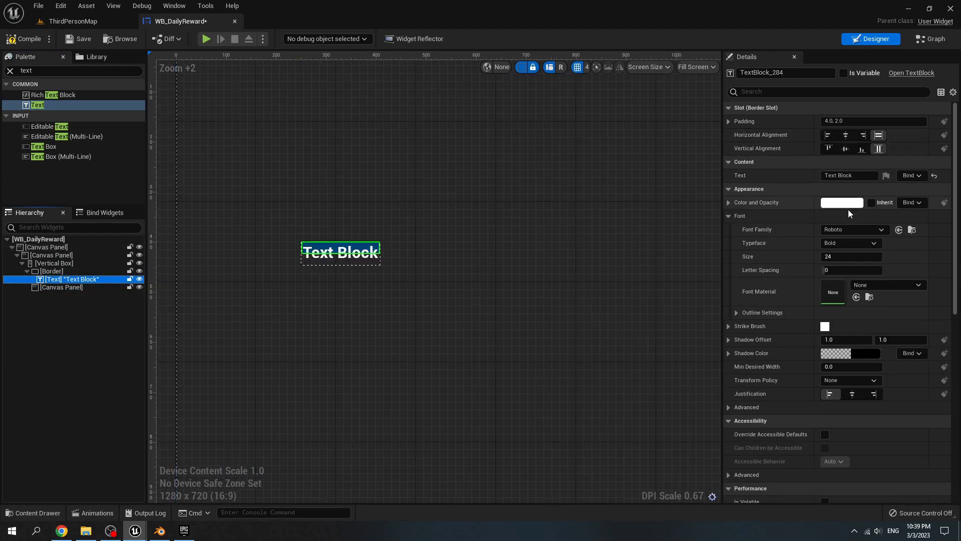
left_click(886, 175)
left_click(846, 175)
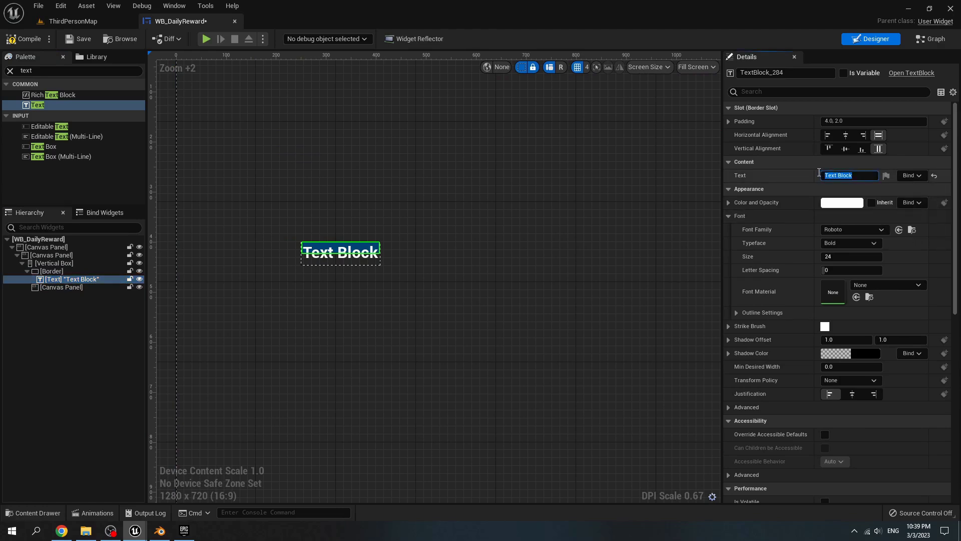
type("Day 1")
key("Return")
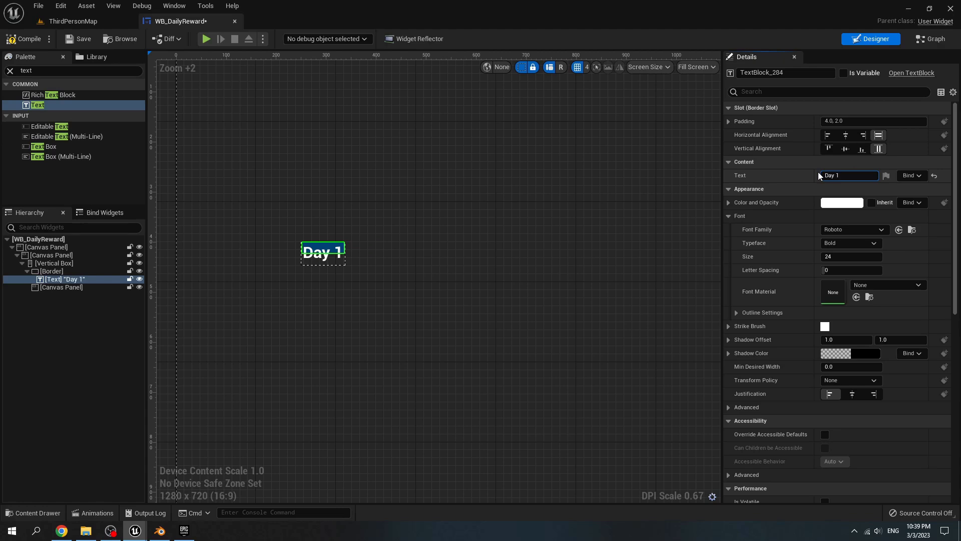
- Rename the "Day 1" text widget to D1
left_click_drag(795, 72, 732, 71)
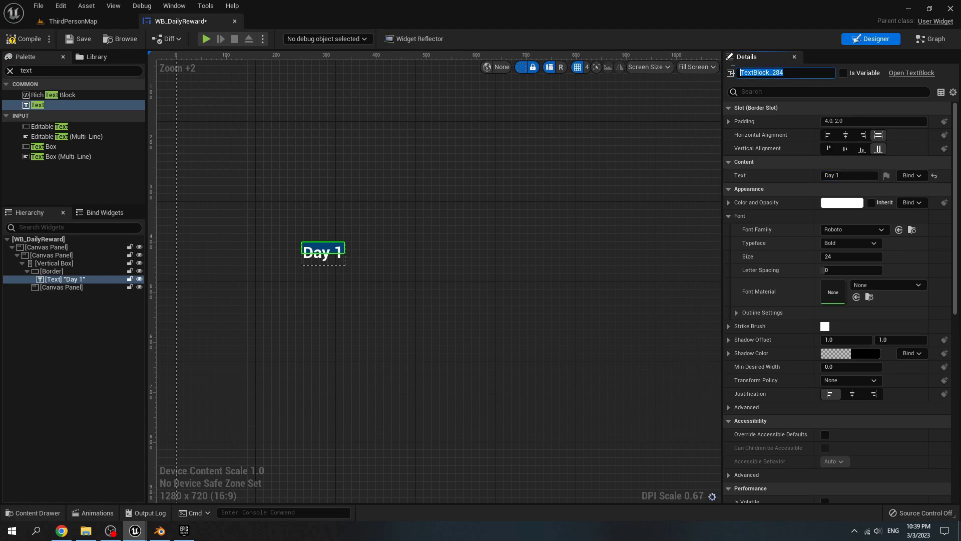
type("D1")
key("Return")
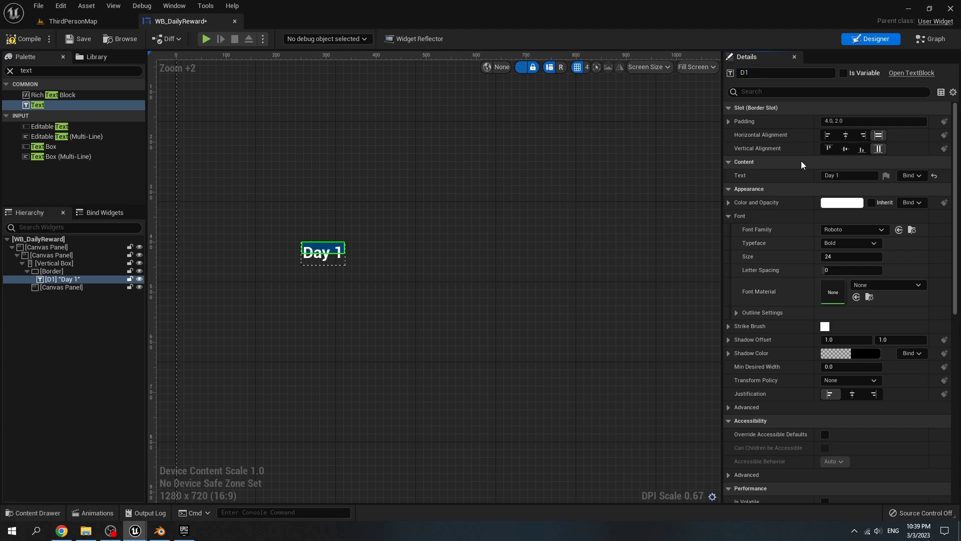
- Center the Day 1 text horizontally in its Border and add an Image widget to the lower Canvas Panel
left_click(846, 136)
double_click(30, 71)
type("image")
left_click_drag(40, 95, 68, 291)
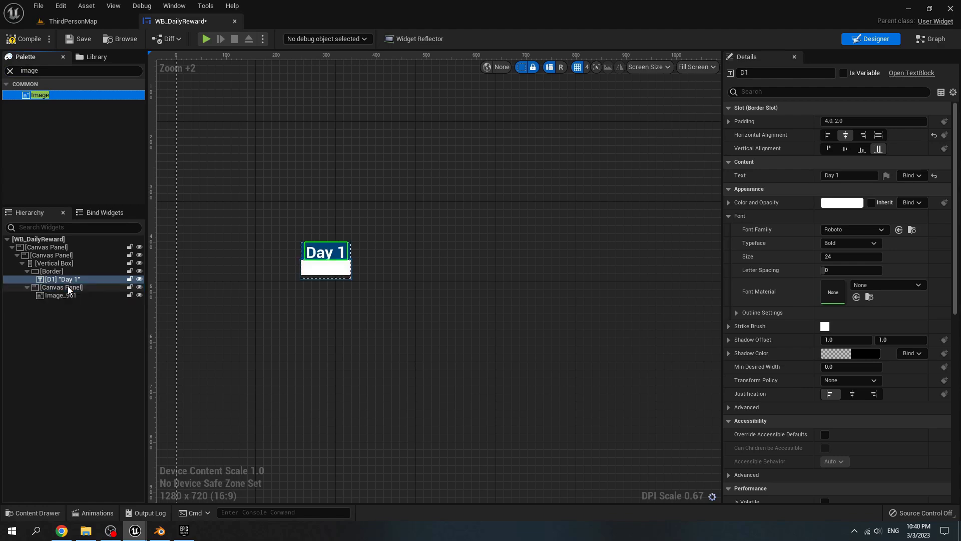
- Enable Size To Content for the new image and tint its brush light cyan
left_click(68, 297)
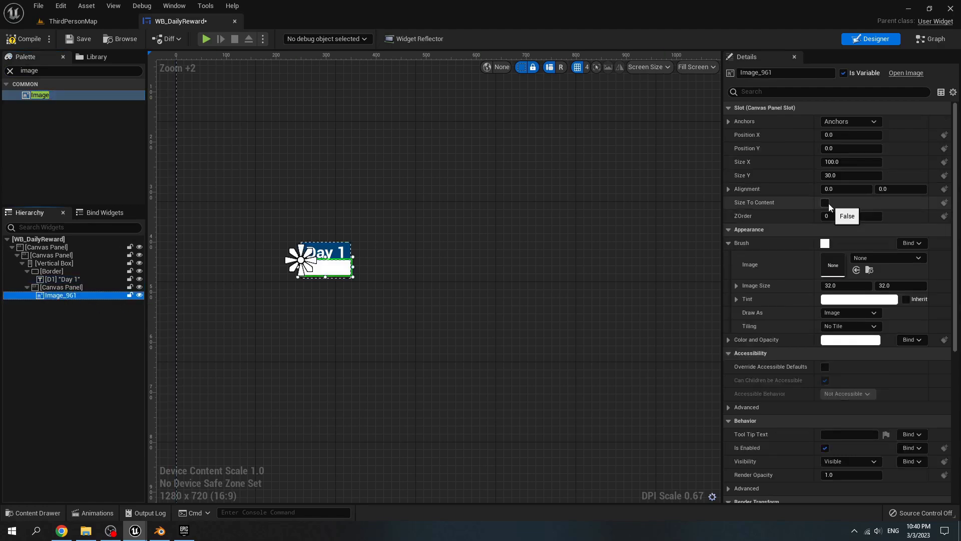
left_click(827, 204)
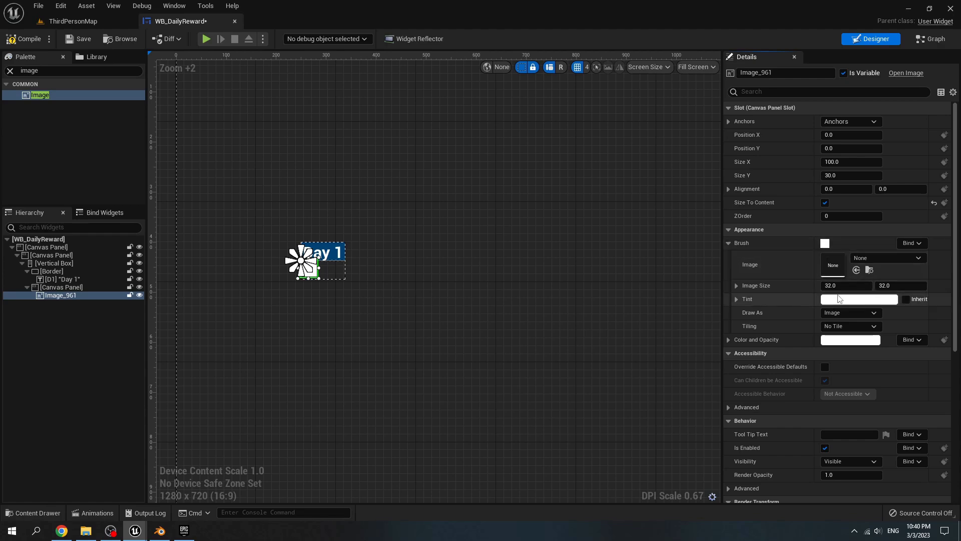
left_click(839, 299)
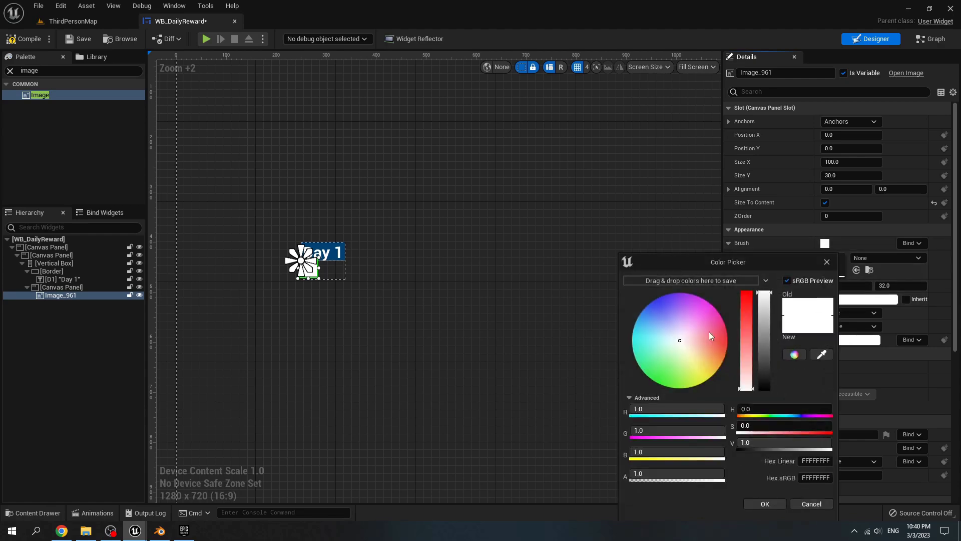
left_click_drag(671, 339, 624, 329)
left_click_drag(760, 305, 766, 314)
- Add a second Image named gradient1 to the lower Canvas Panel, with Size To Content enabled
left_click_drag(44, 95, 62, 286)
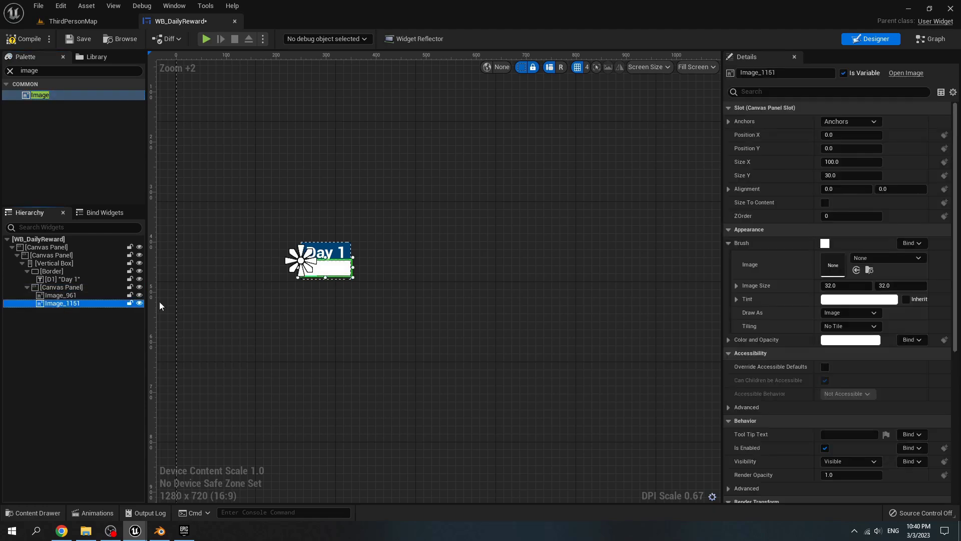
left_click(781, 72)
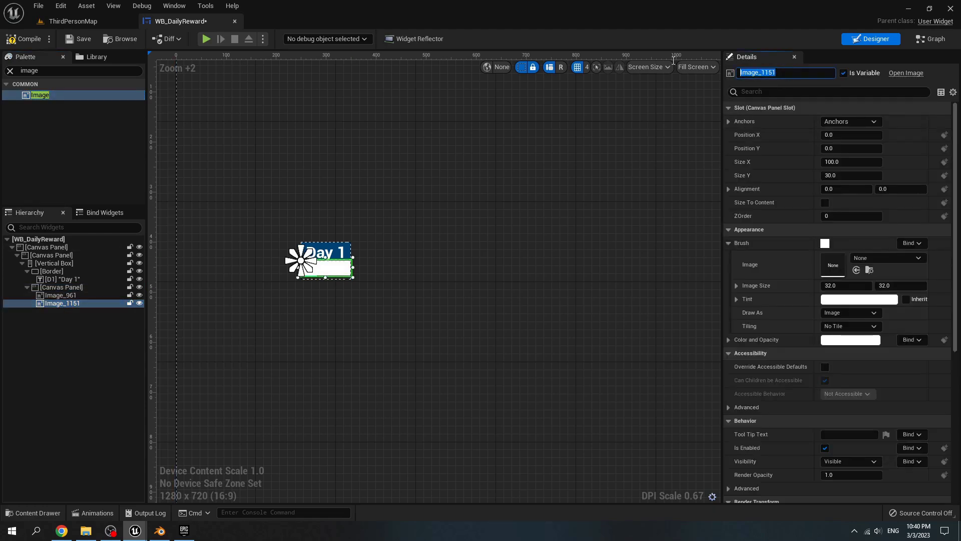
type("gr")
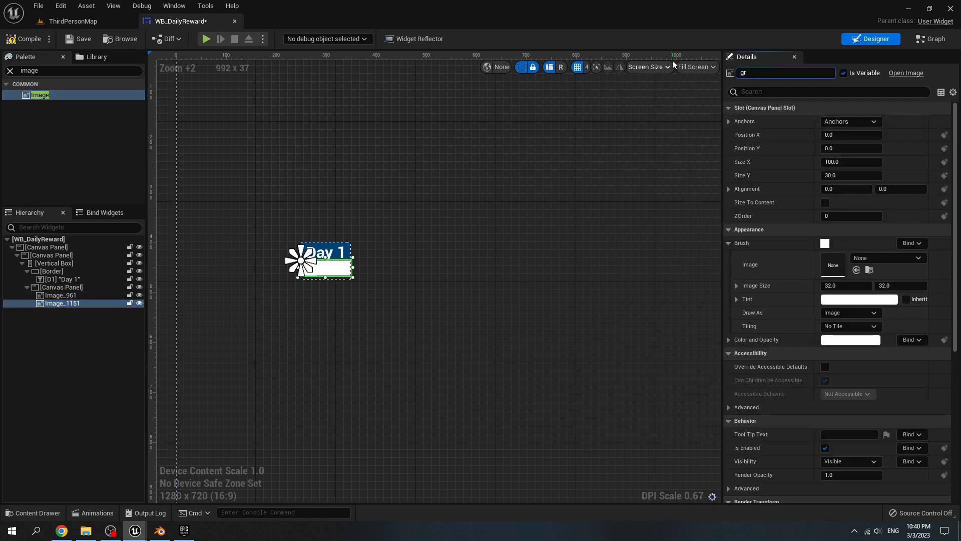
type("adient1")
key("Return")
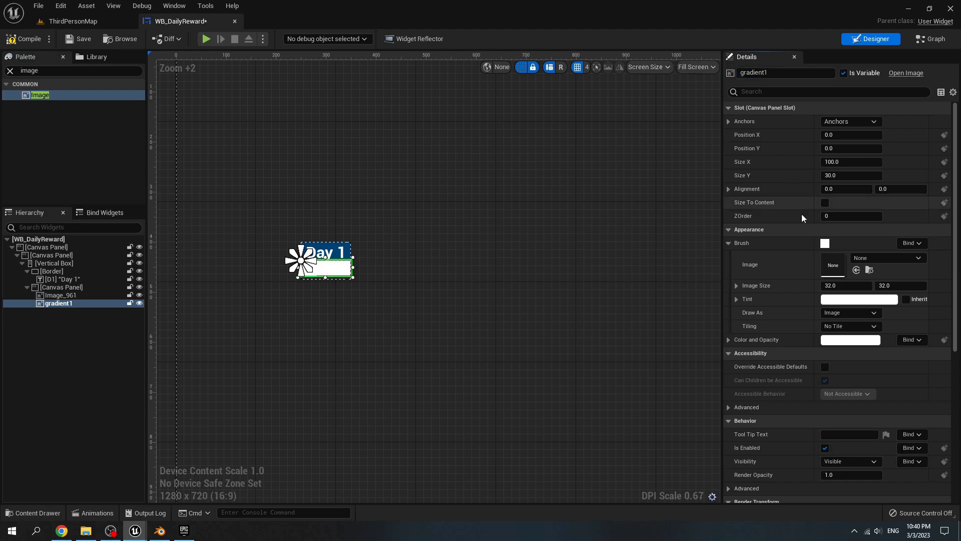
left_click(825, 203)
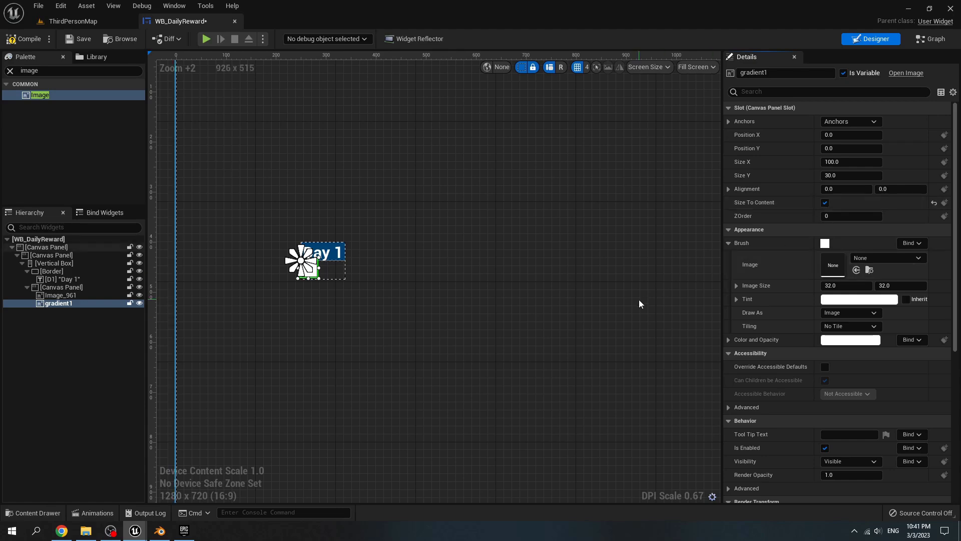
- Assign the CircleGradient texture from the DailyReward folder to the gradient1 image
left_click(571, 304, "ctrl")
key("ctrl+space")
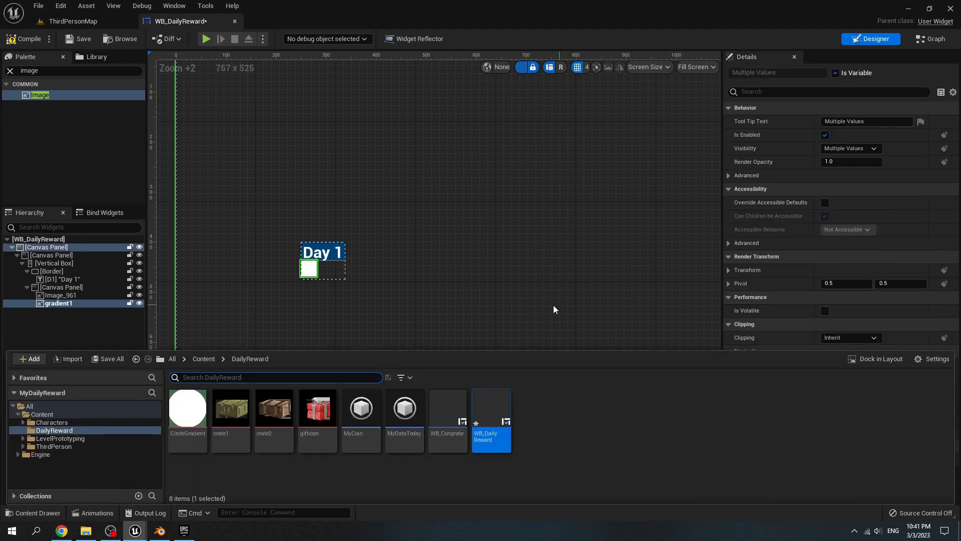
left_click(58, 303)
key("ctrl+space")
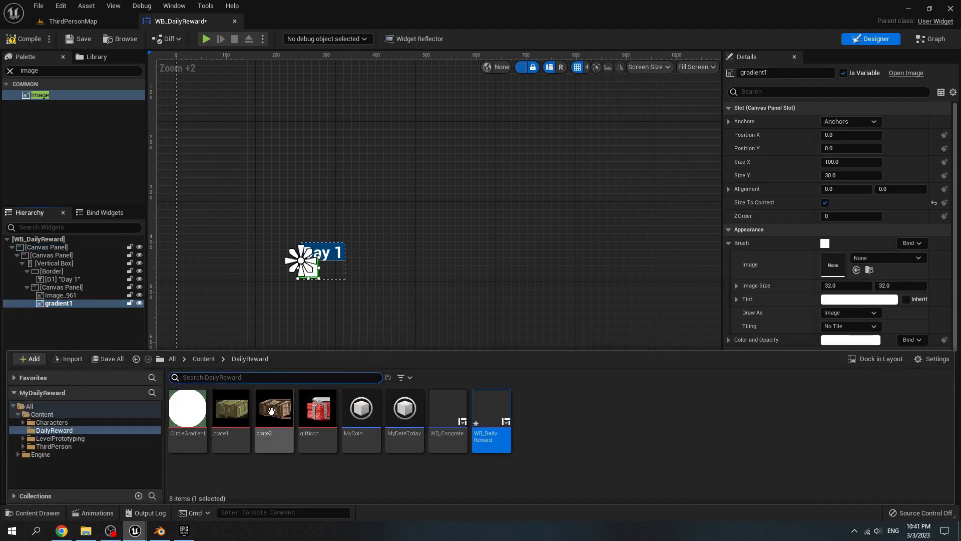
left_click(199, 413)
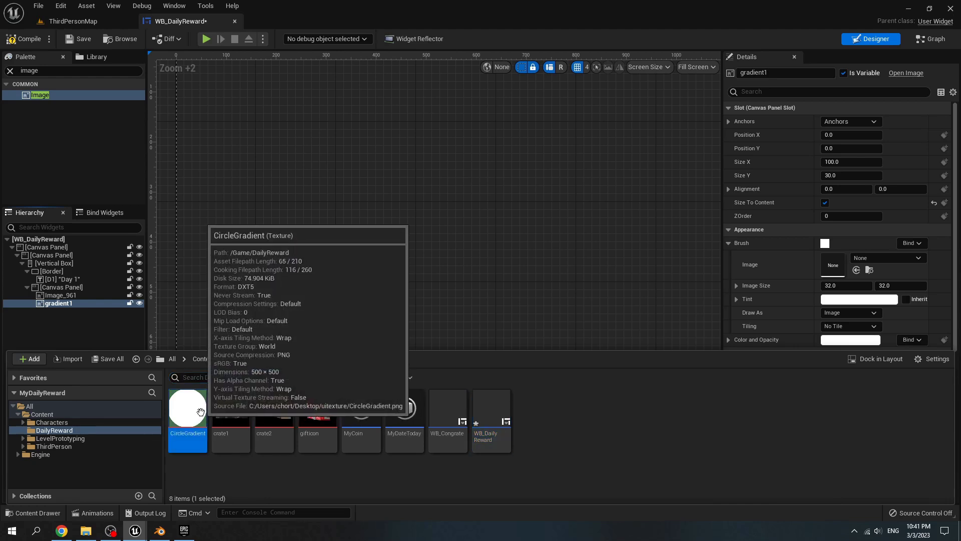
mouse_move(201, 411)
left_mouse_down()
mouse_move(702, 335)
mouse_move(861, 283)
mouse_move(839, 264)
left_mouse_up()
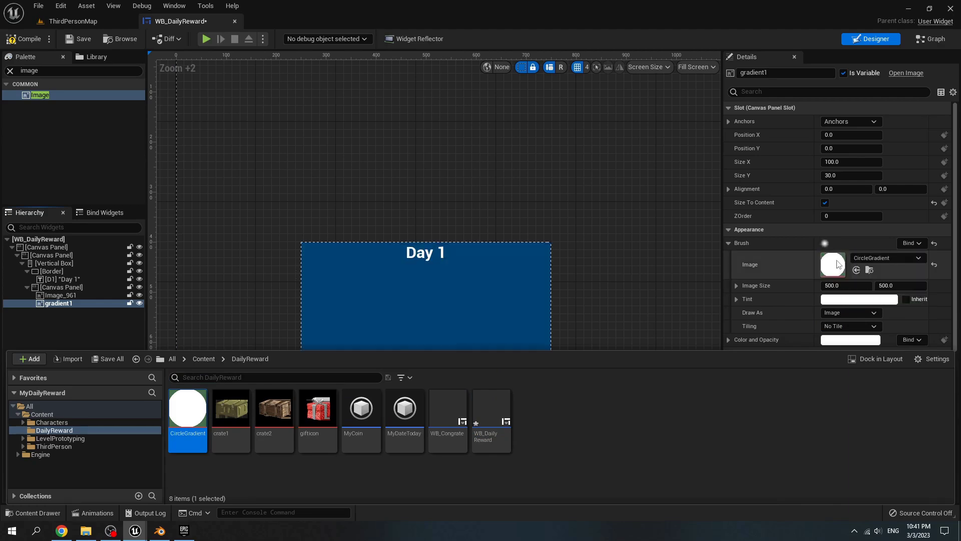
- Set gradient1's brush image size to 200 × 200
left_click(832, 286)
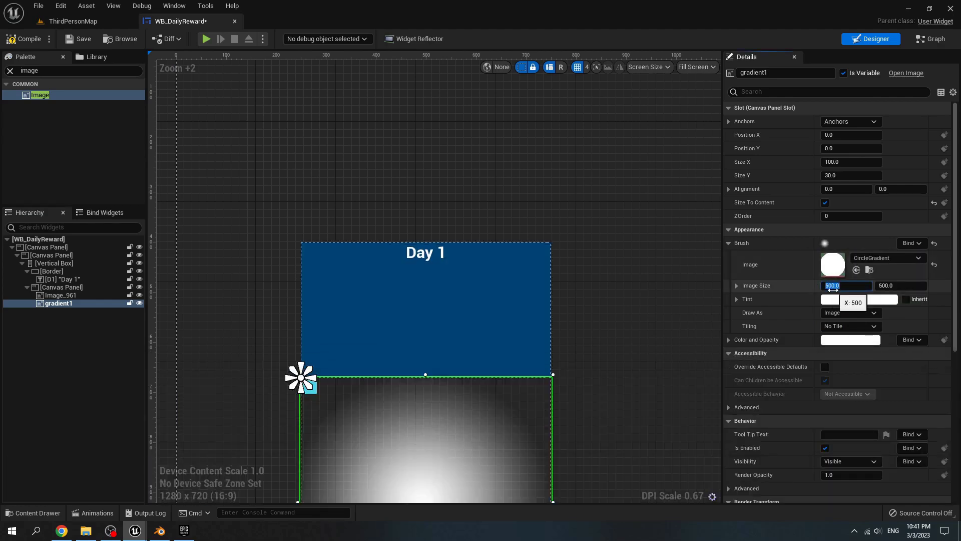
type("200")
key("Return")
left_click(897, 286)
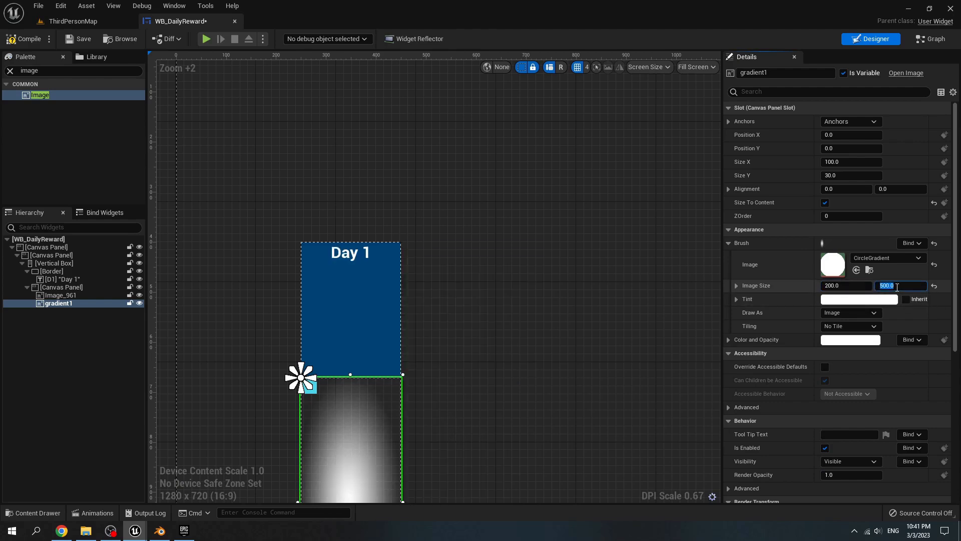
type("200")
key("Return")
- Set the cyan background image's brush image size to 200 × 200
left_click(111, 295)
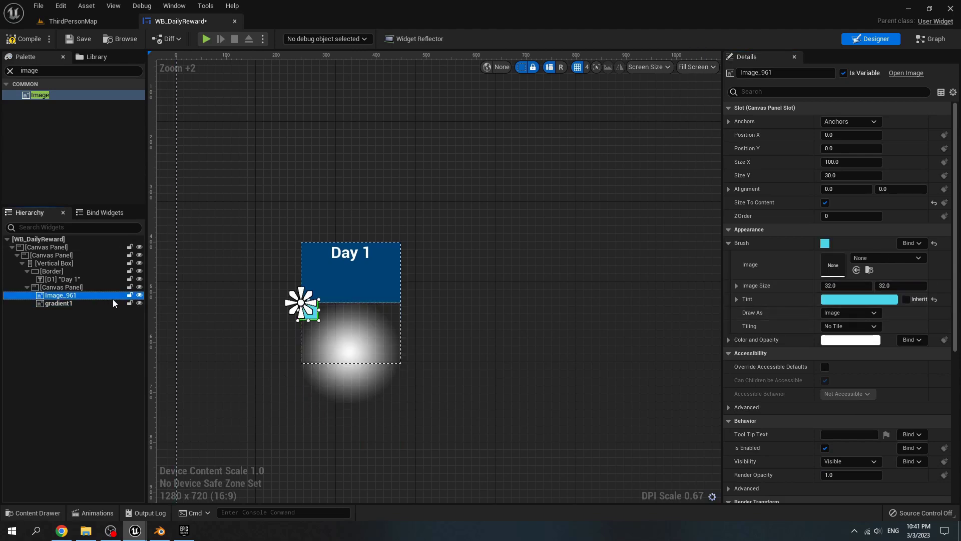
left_click(839, 286)
type("2")
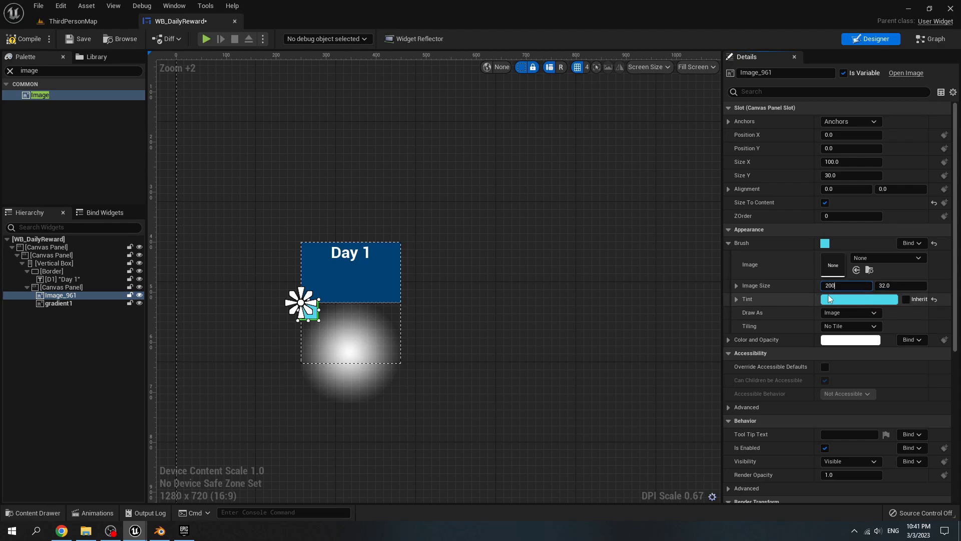
key("Tab")
type("200")
key("Return")
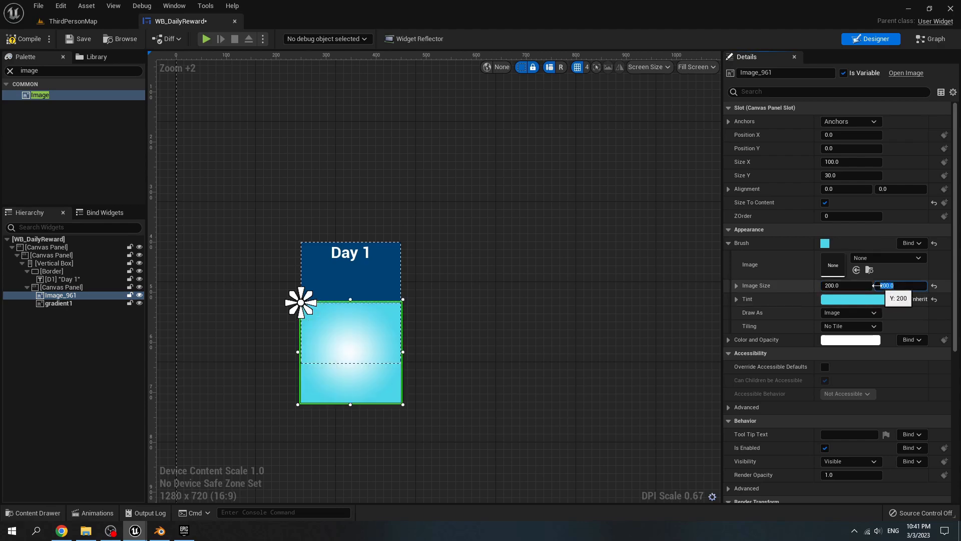
- Add a third Image above gradient1 in the lower Canvas Panel's stacking order and rename it reward1
left_click_drag(58, 303, 74, 291)
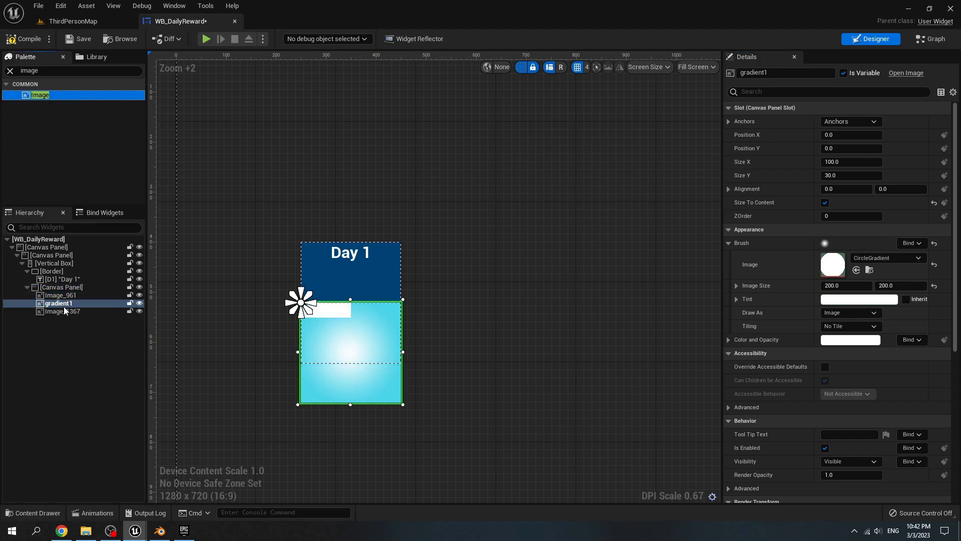
left_click(63, 312)
left_click(749, 75)
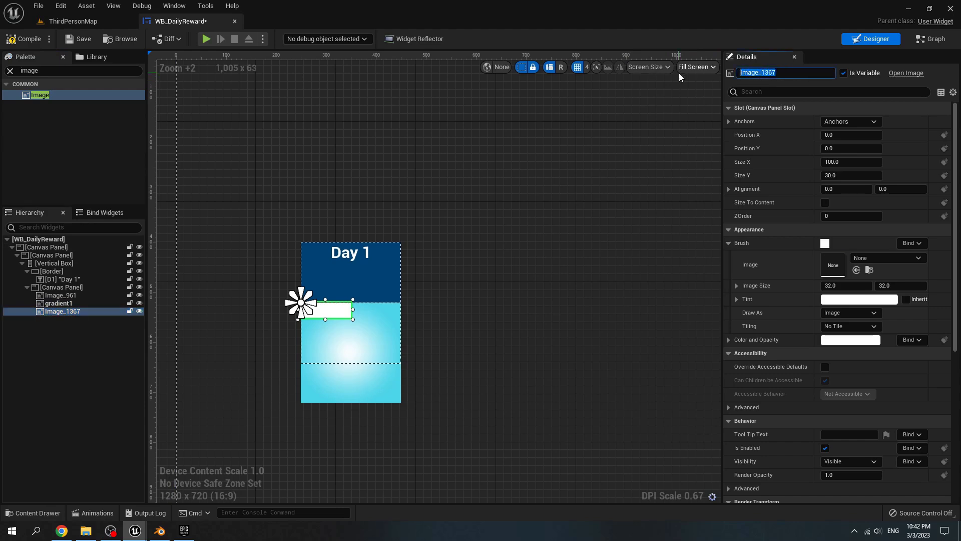
type("reward1")
key("Return")
- Give reward1 the crate1 texture at an image size of 200 × 200, with Size To Content enabled
key("ctrl+space")
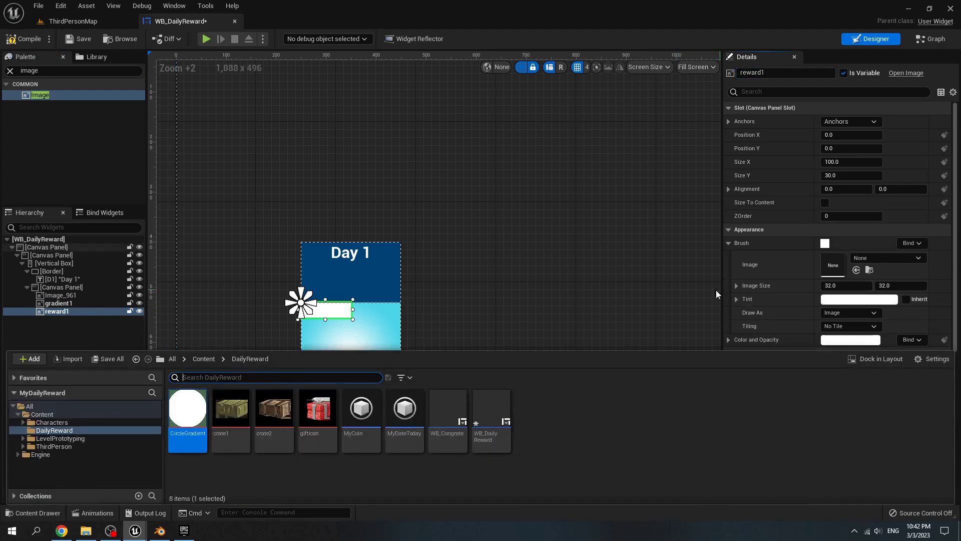
left_click_drag(231, 408, 828, 262)
left_click(839, 286)
type("2")
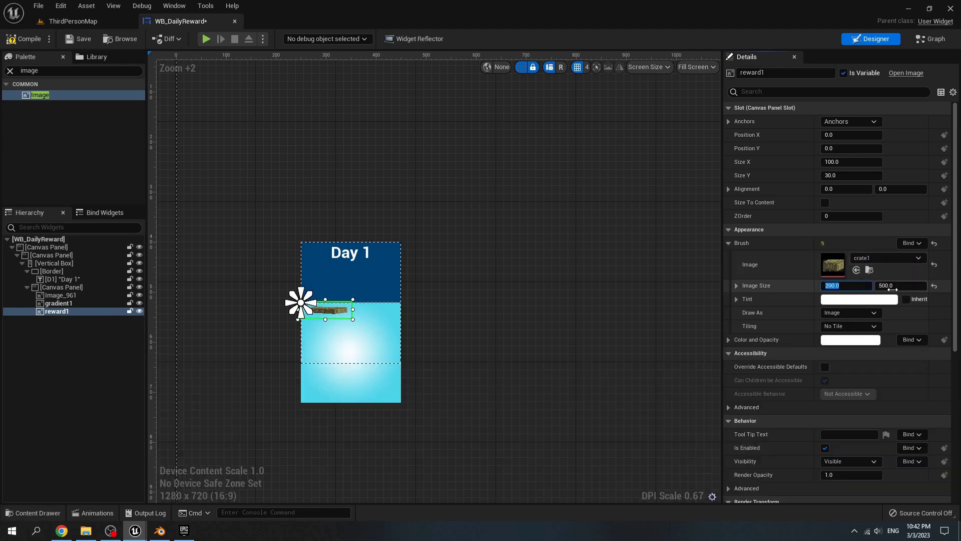
left_click(901, 286)
type("200")
key("Return")
left_click(824, 205)
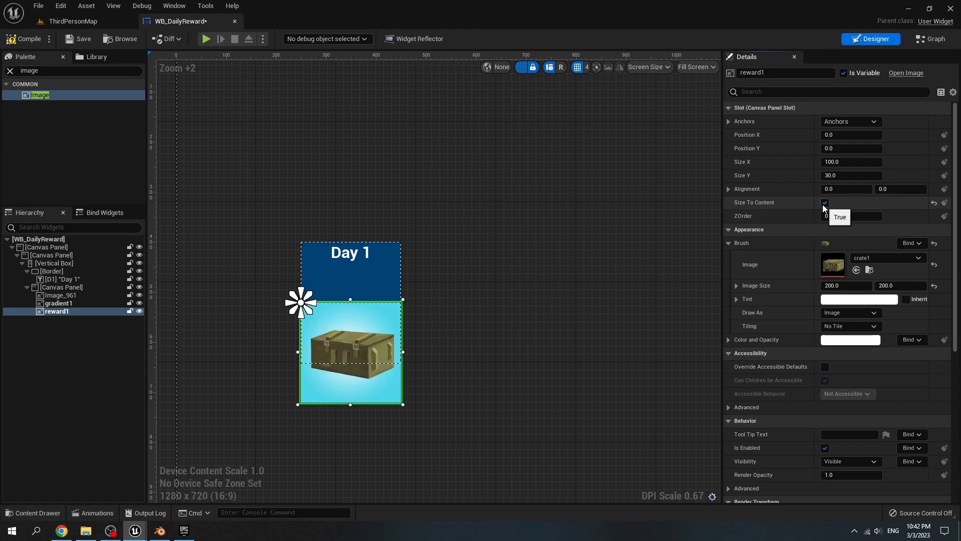
- Set the slot size of the Border around the Day 1 text to Auto
left_click(382, 289)
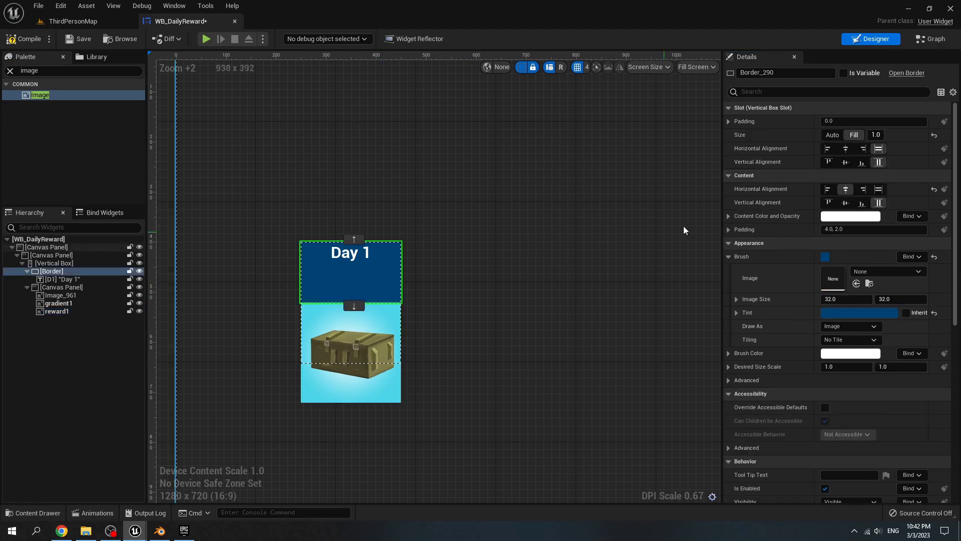
left_click(835, 137)
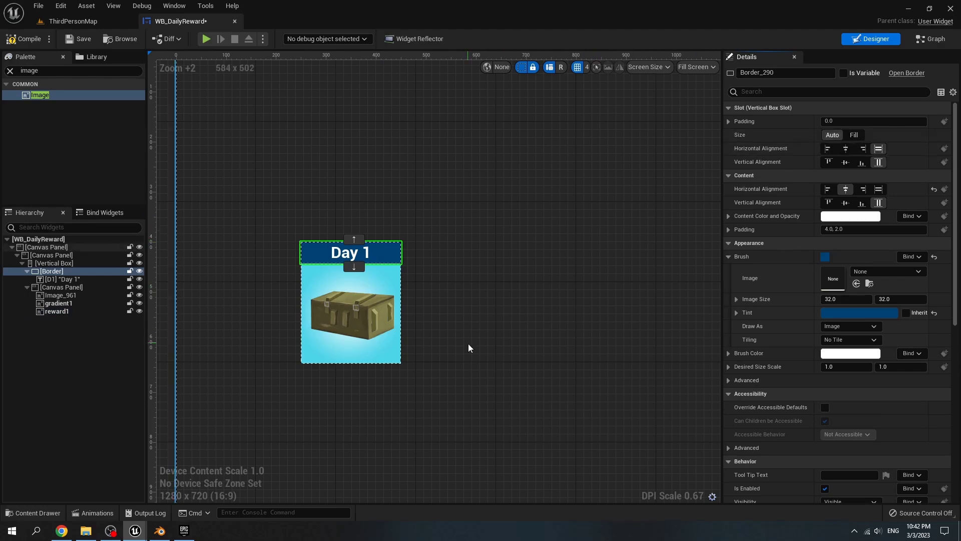
left_click(453, 340)
scroll(437, 335, "down", 1)
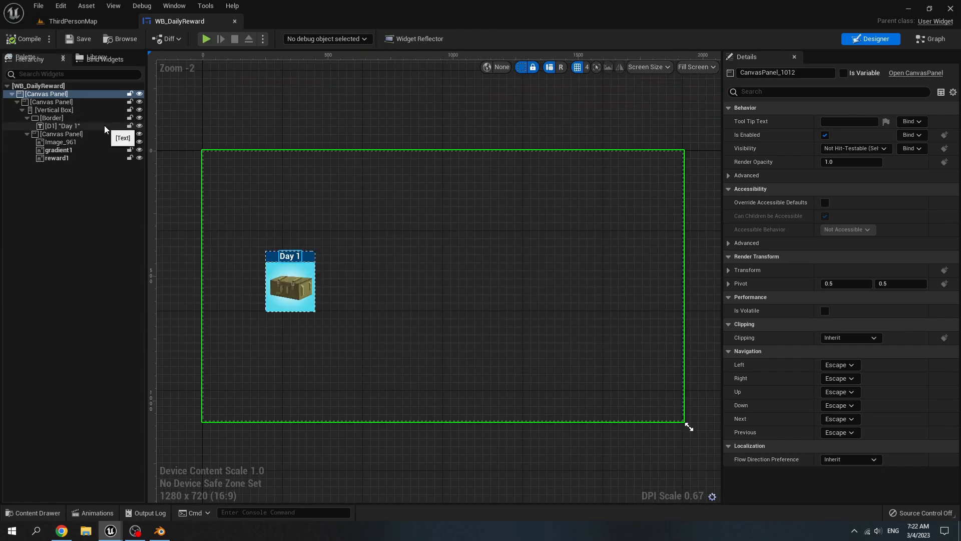
- Mark the D1 text block as a variable and check the same setting on gradient1 and reward1
left_click(101, 126)
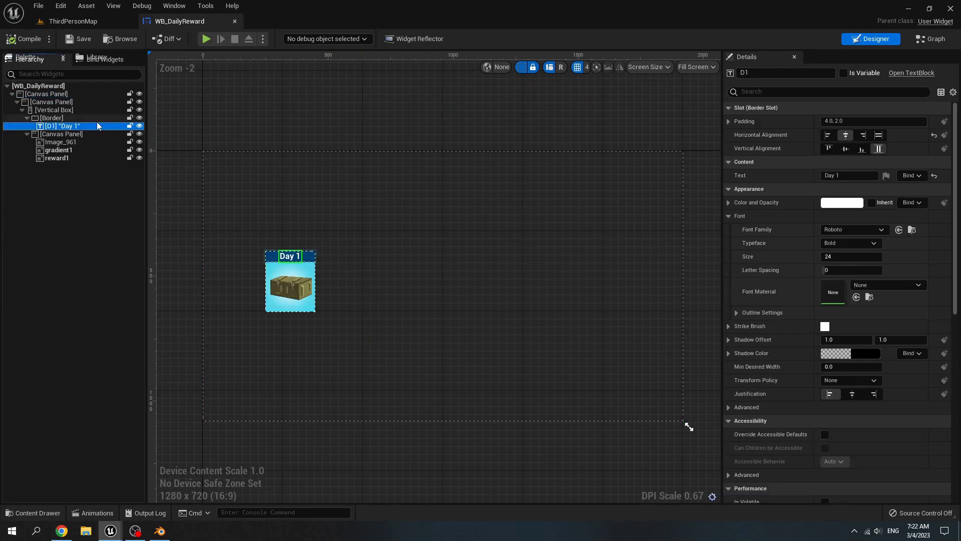
left_click(844, 73)
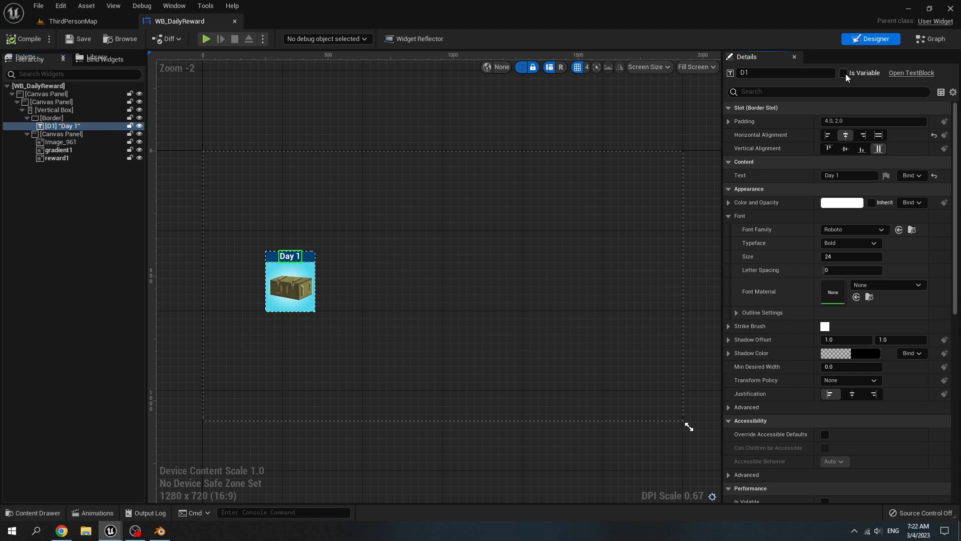
left_click(73, 142)
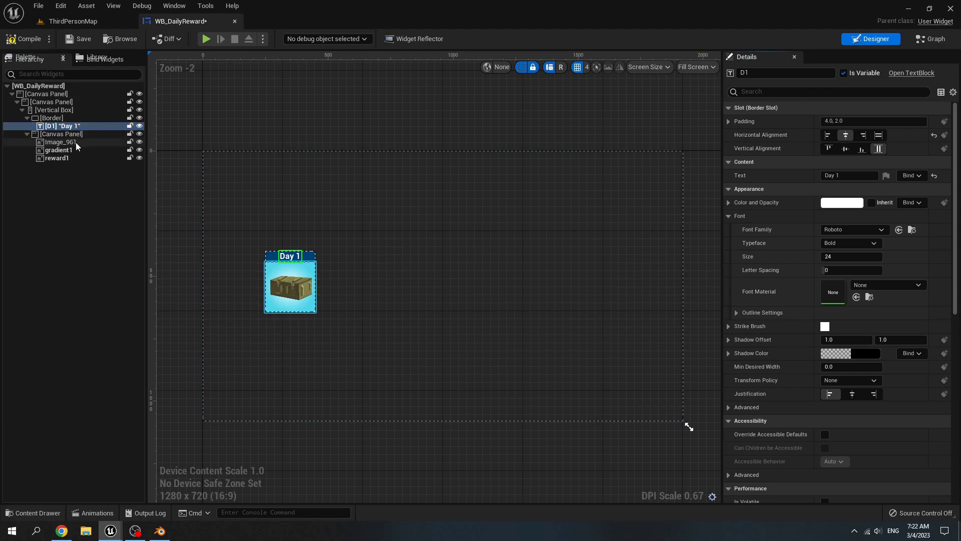
left_click(75, 150)
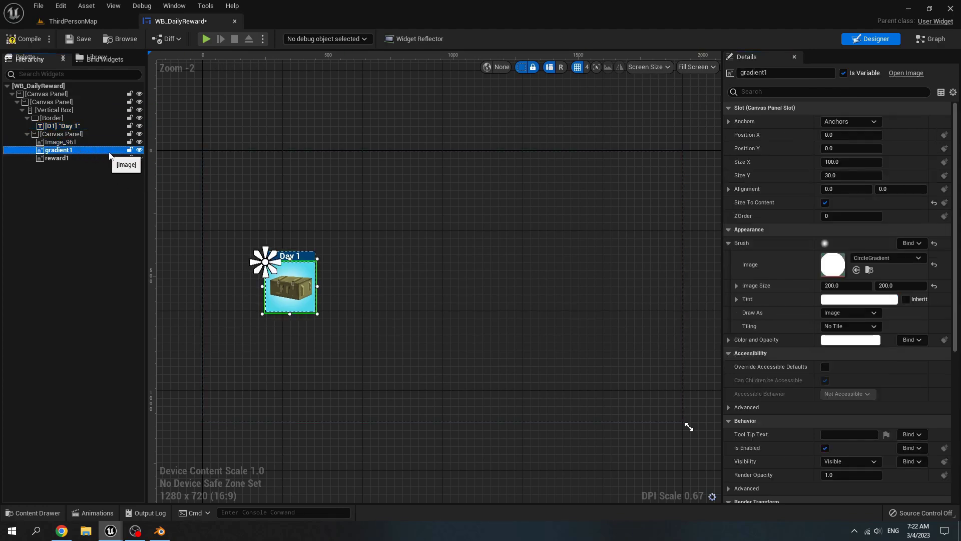
left_click(81, 158)
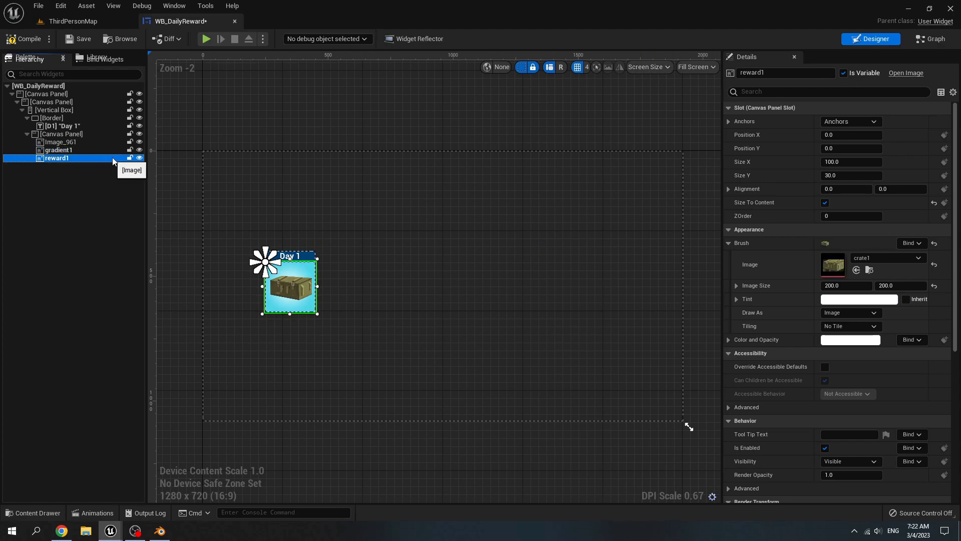
- Copy the Day 1 Canvas Panel with all its children and paste it into the root Canvas Panel
right_click_drag(332, 276, 341, 272)
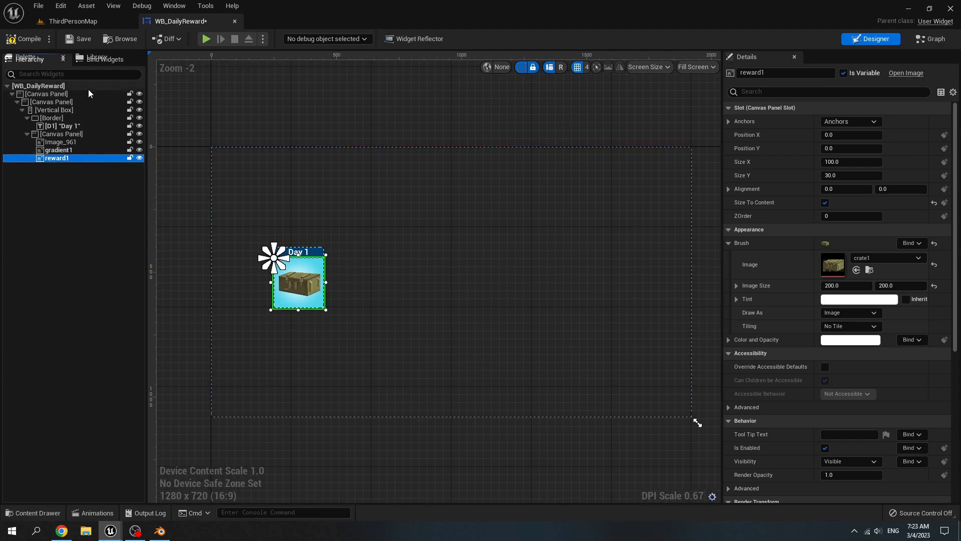
left_click(82, 102, "shift")
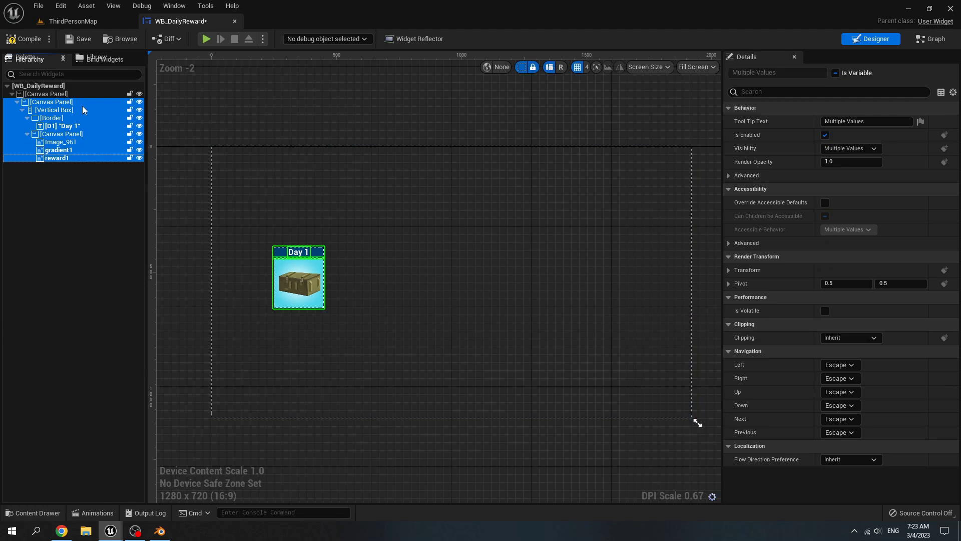
left_click(80, 92)
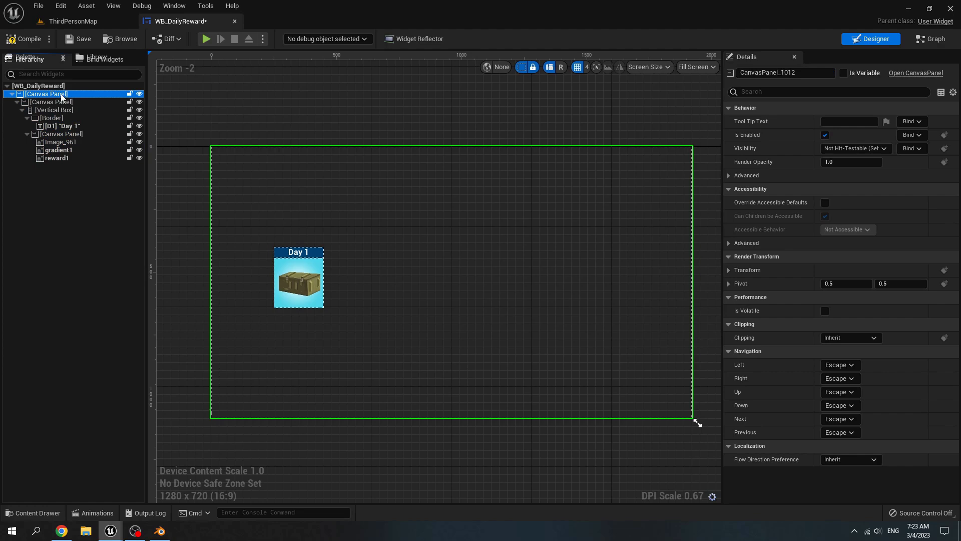
key("ctrl+v")
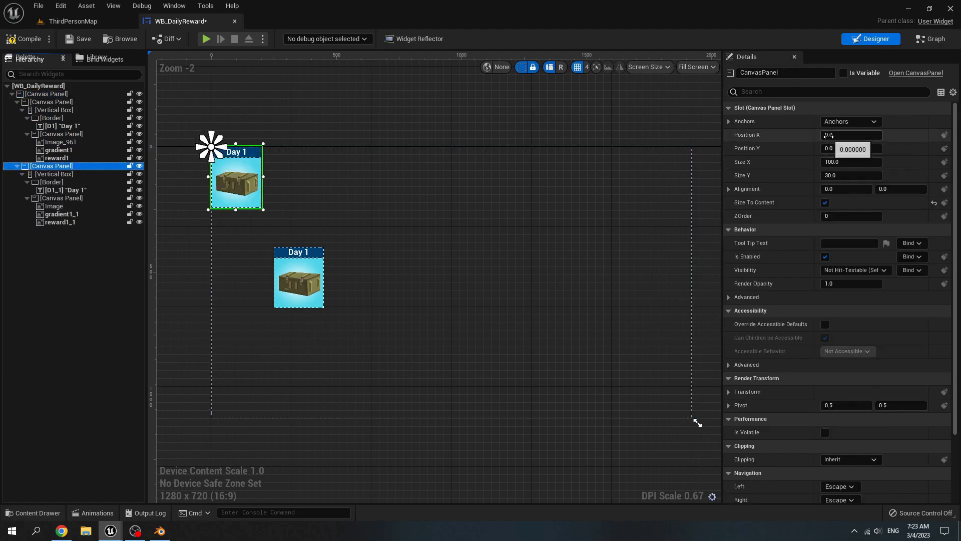
- Position the pasted Day 1 Canvas Panel at X 550 and Y 400, beside the original panel
left_click(828, 135)
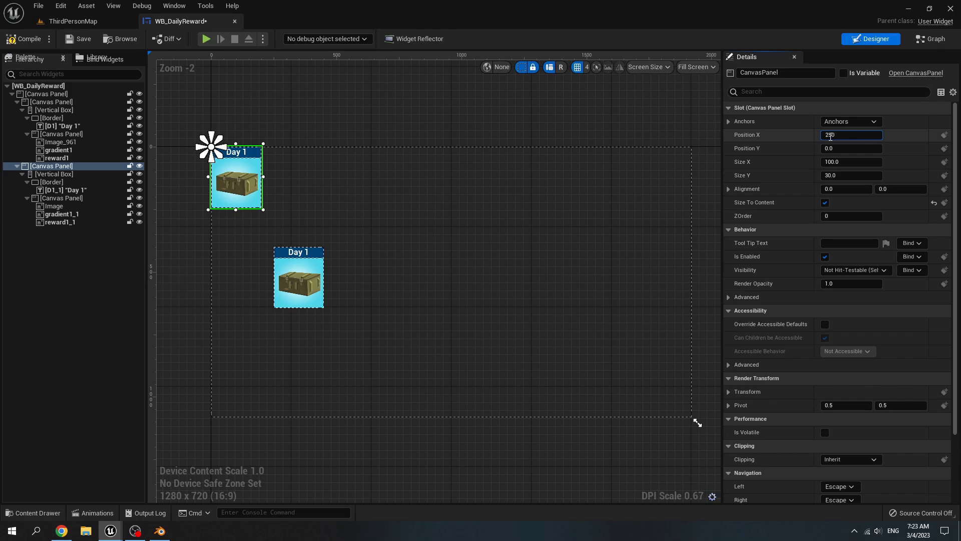
key("Return")
left_click(836, 147)
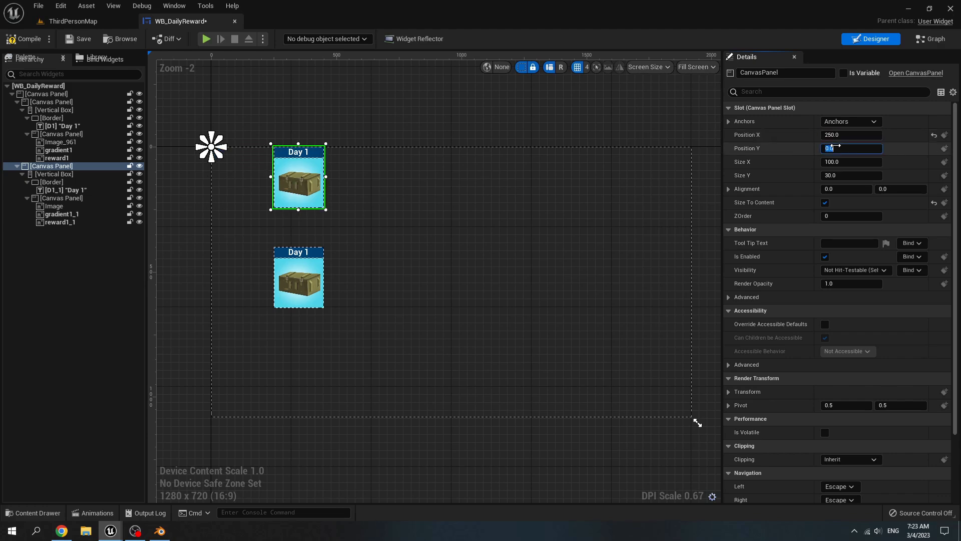
key("Return")
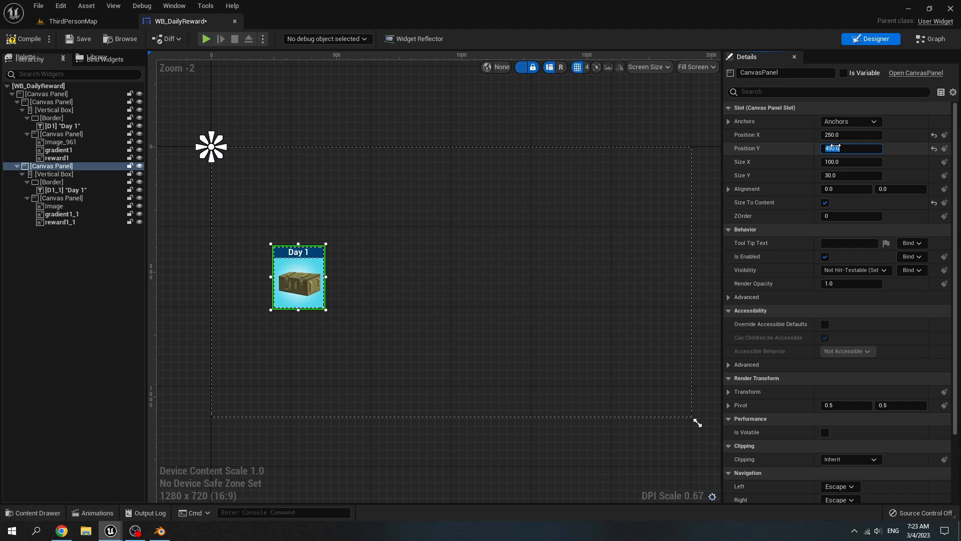
left_click(838, 134)
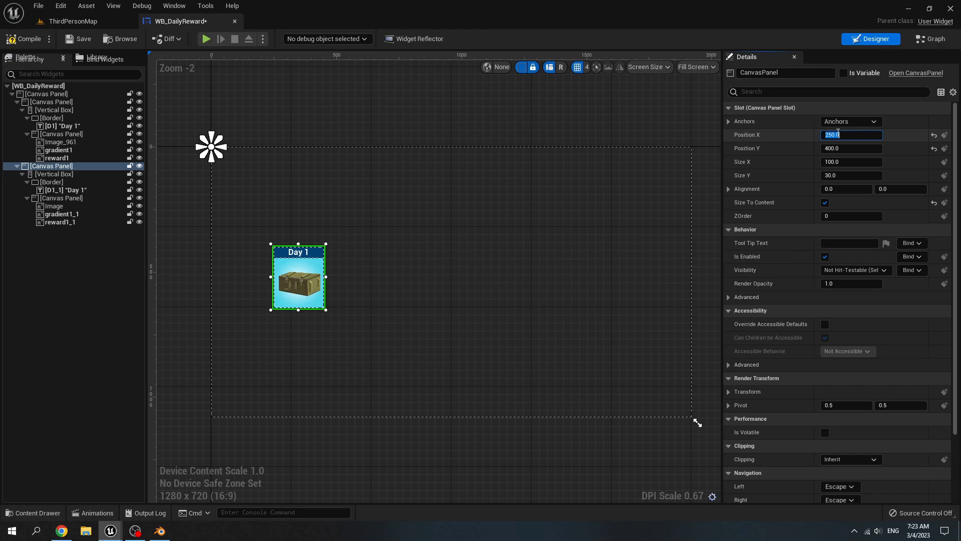
type("5")
key("Return")
- Copy the second day's Canvas Panel with all its children and paste it into the root Canvas Panel
left_click(55, 222)
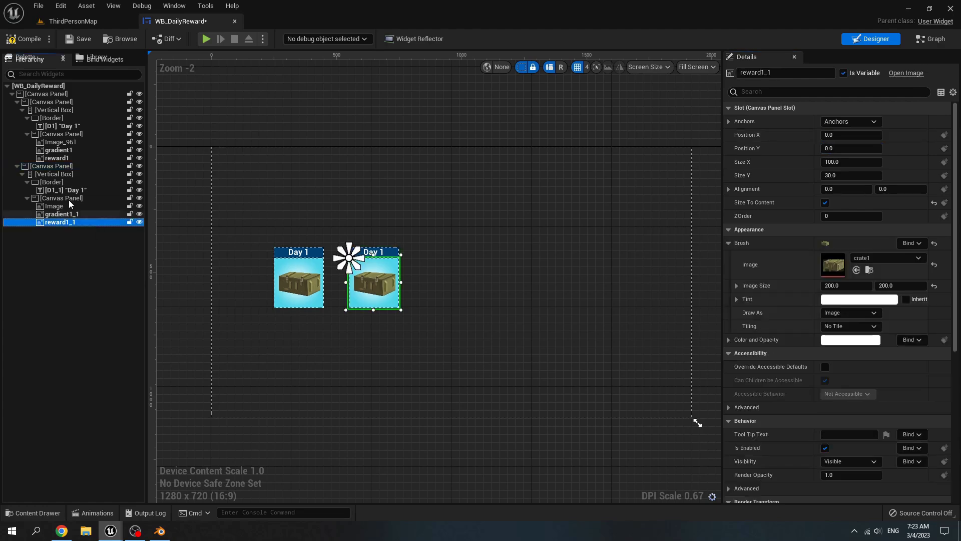
left_click(73, 169, "shift")
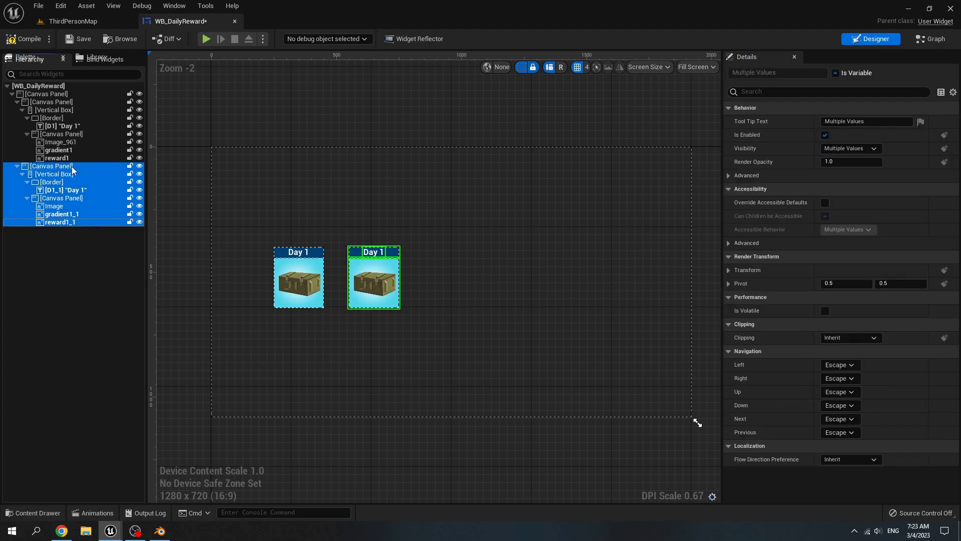
left_click(58, 95)
key("ctrl+v")
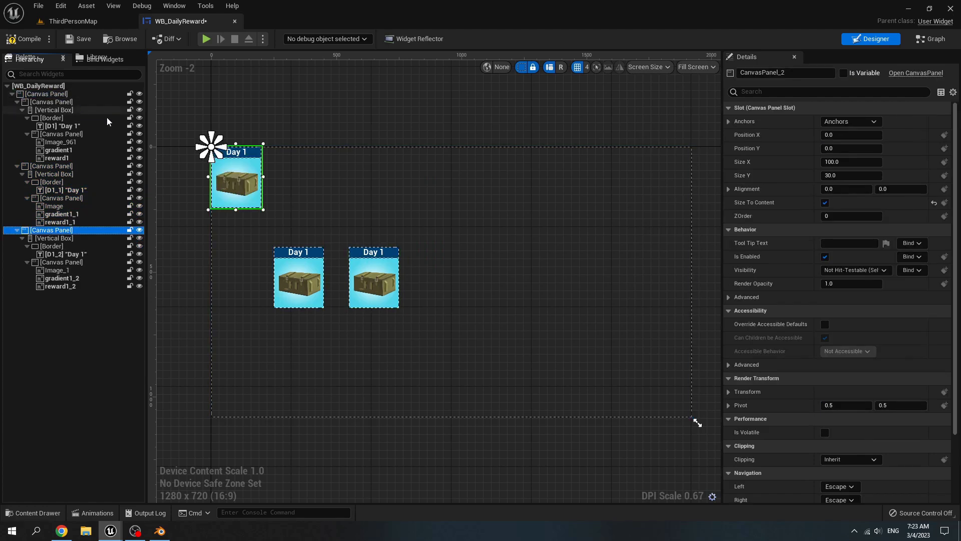
- Position the third day's Canvas Panel at X 850 and Y 400
left_click(834, 135)
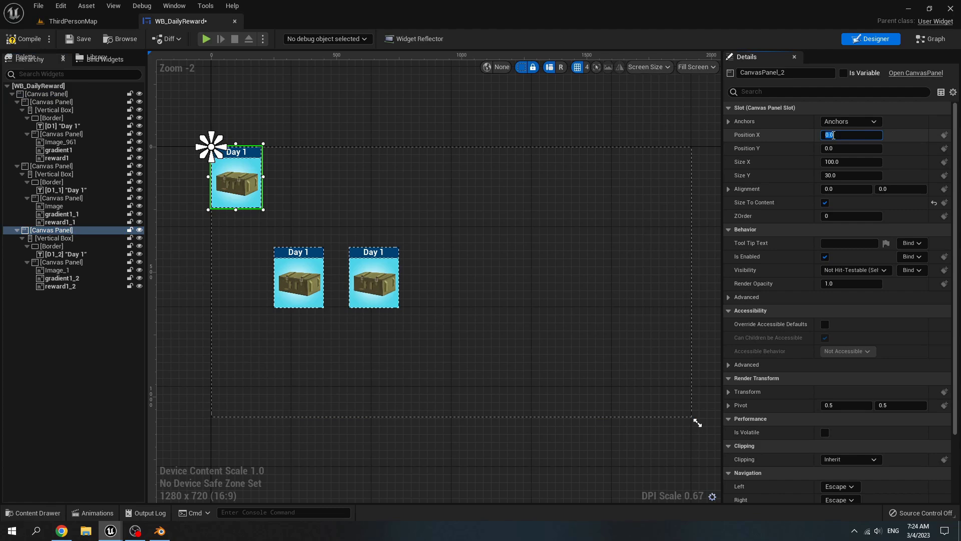
type("850")
key("Return")
left_click(848, 149)
type("4")
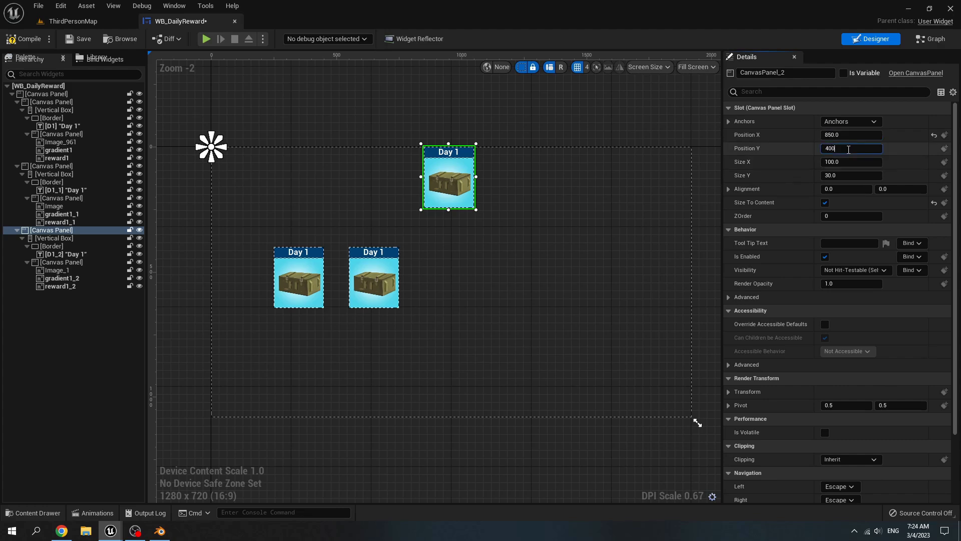
type("00")
key("Return")
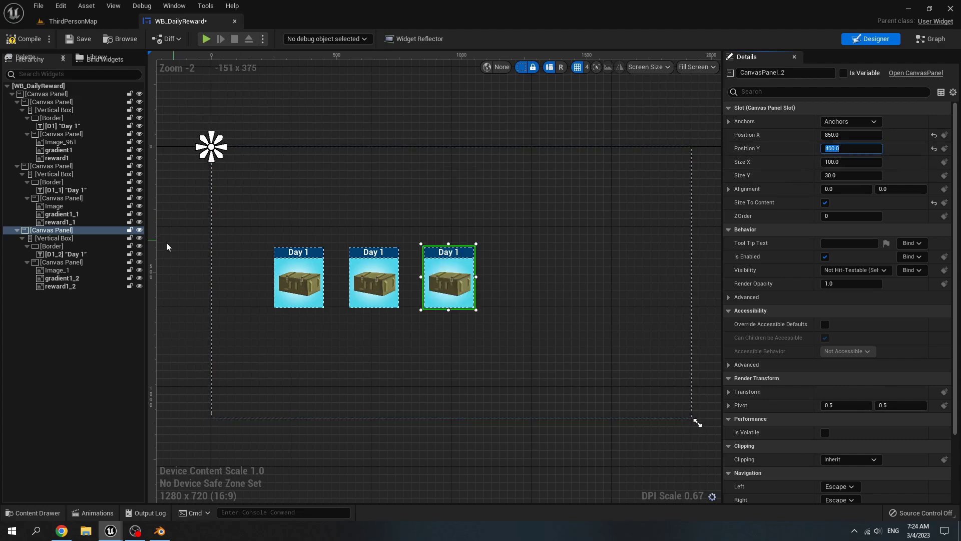
- Copy the third day's Canvas Panel with all its children and paste it into the root Canvas Panel
left_click(84, 278)
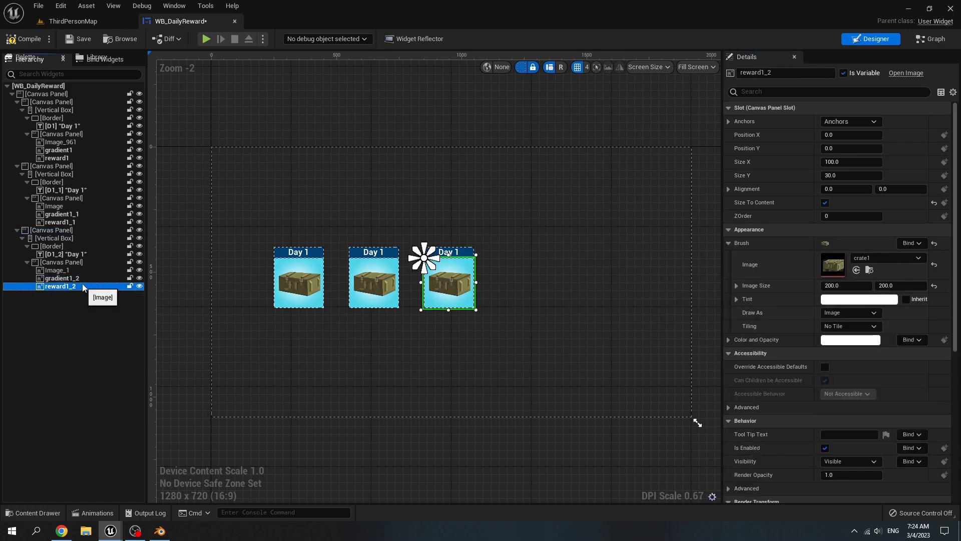
left_click(86, 233, "shift")
key("ctrl+c")
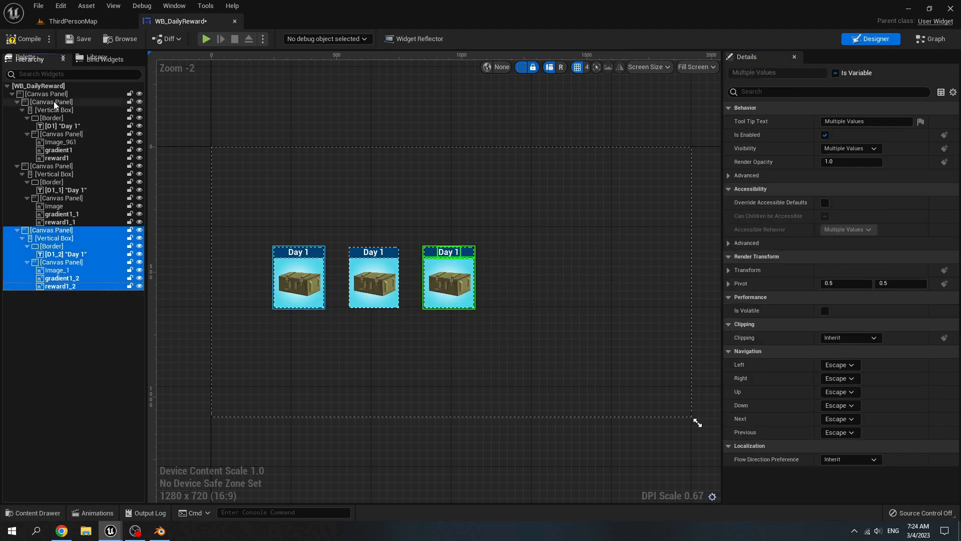
left_click(50, 94)
key("ctrl+v")
- Position the fourth day's Canvas Panel at X 1150 and Y 400
left_click(78, 295)
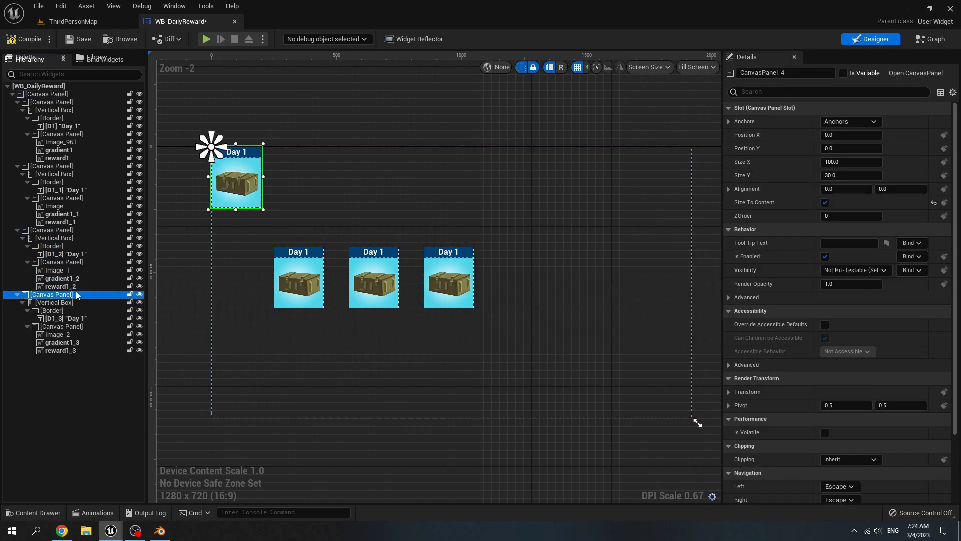
left_click(838, 135)
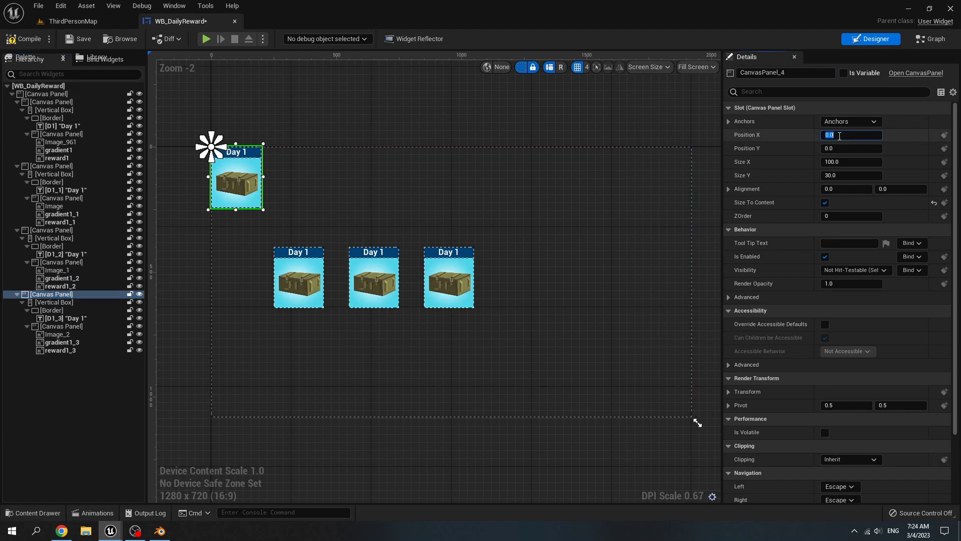
type("1150")
left_click(854, 149)
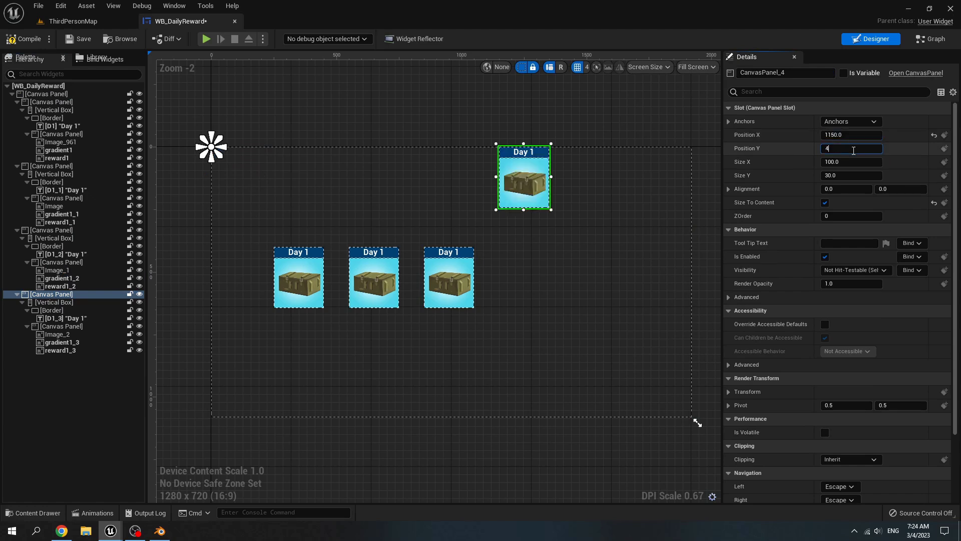
type("400")
key("Return")
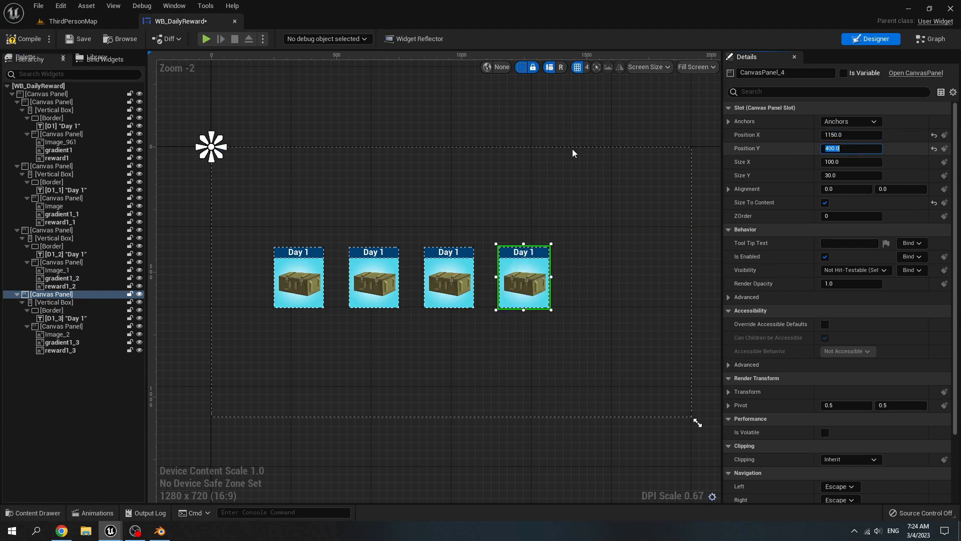
- Copy the fourth day's Canvas Panel with all its children and paste it into the root Canvas Panel
left_click(103, 350, "shift")
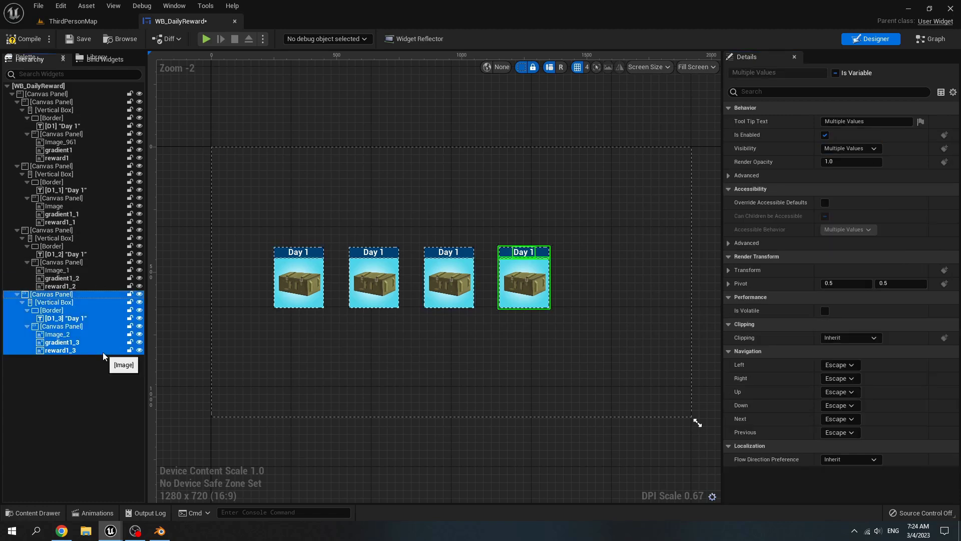
left_click(54, 86)
left_click(59, 94)
key("ctrl+v")
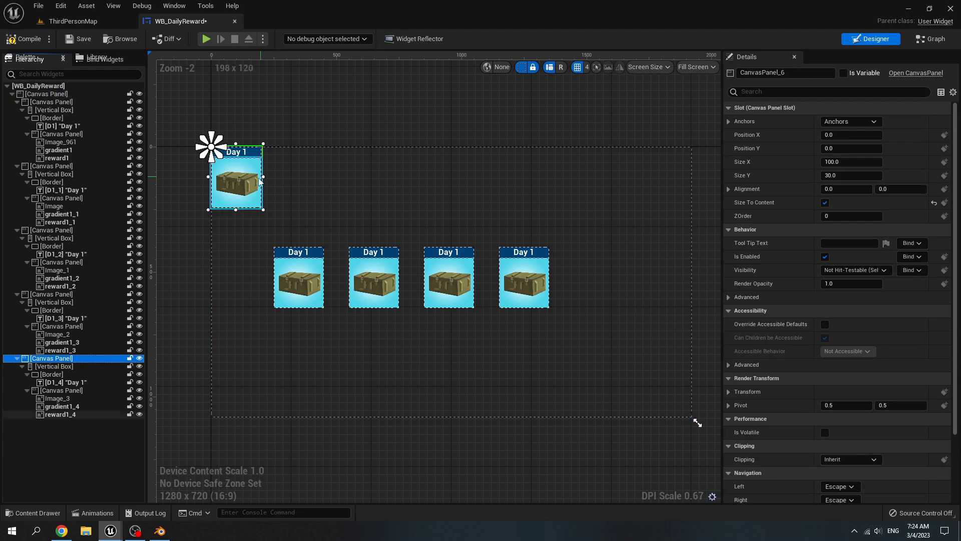
- Position the fifth day's Canvas Panel at X 1450 and Y 400
left_click(844, 136)
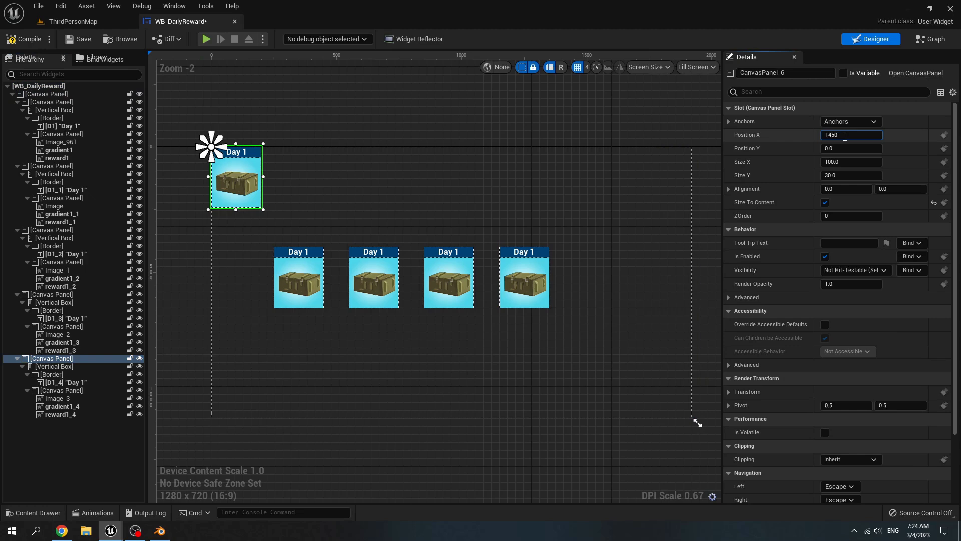
type("1450")
key("Return")
left_click(840, 152)
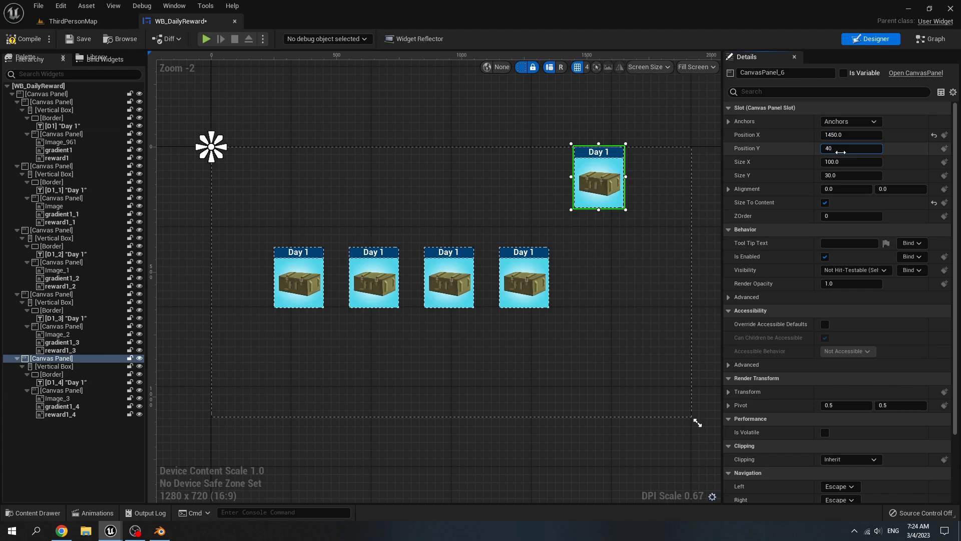
key("Return")
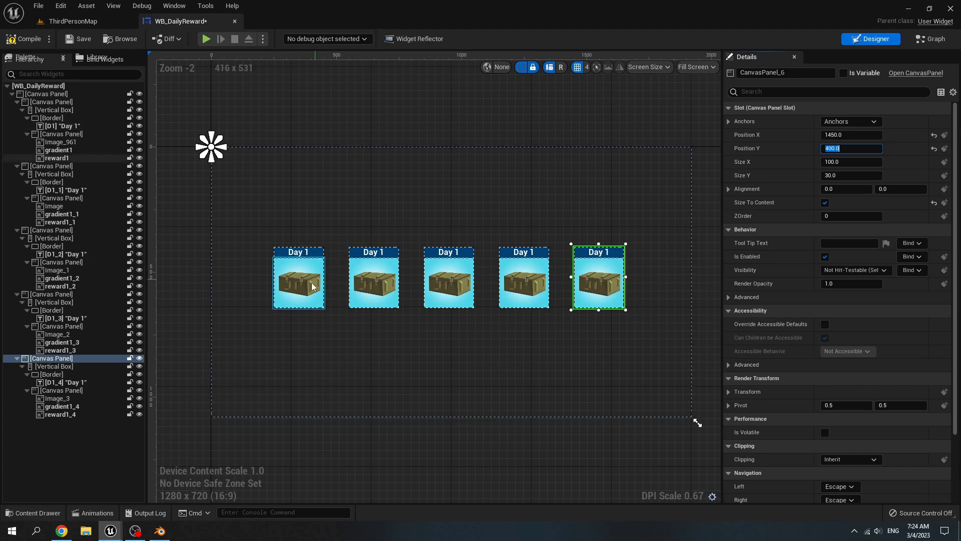
- Rename the second panel's text block to D2 and set its text to "Day 2"
left_click(373, 252)
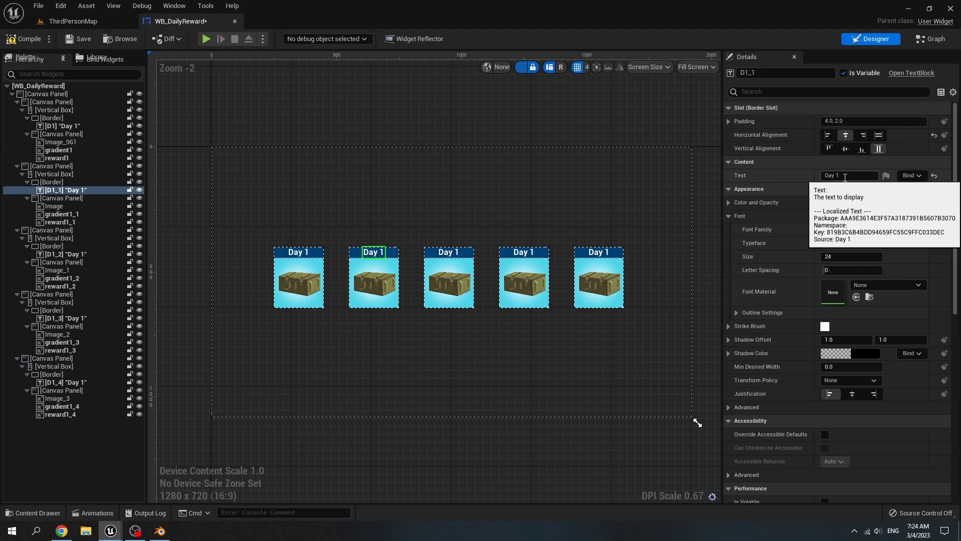
left_click(753, 72)
type("D2")
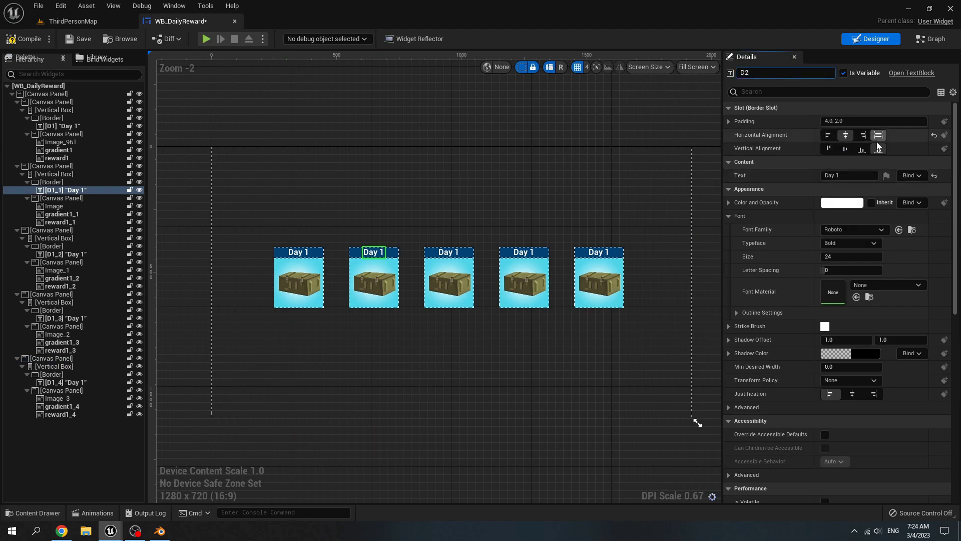
key("Return")
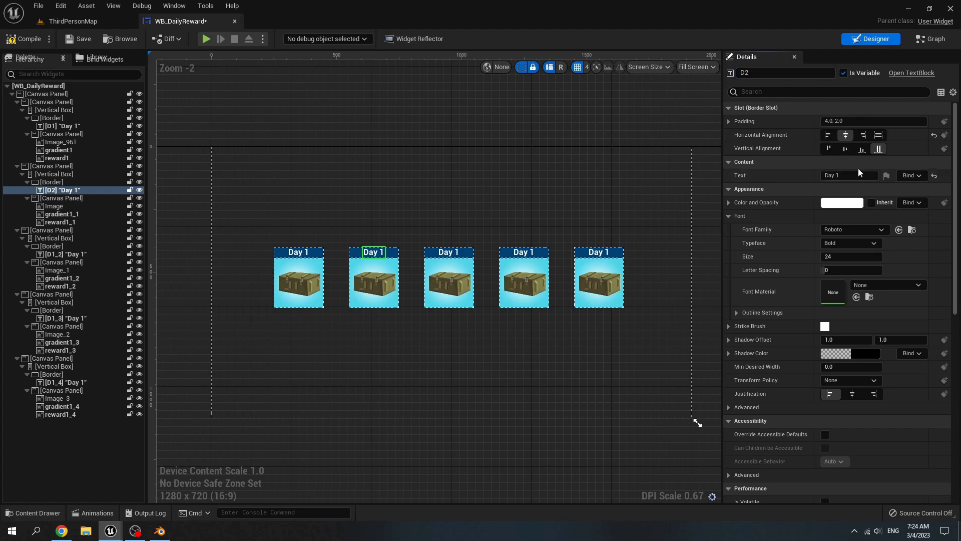
left_click(855, 176)
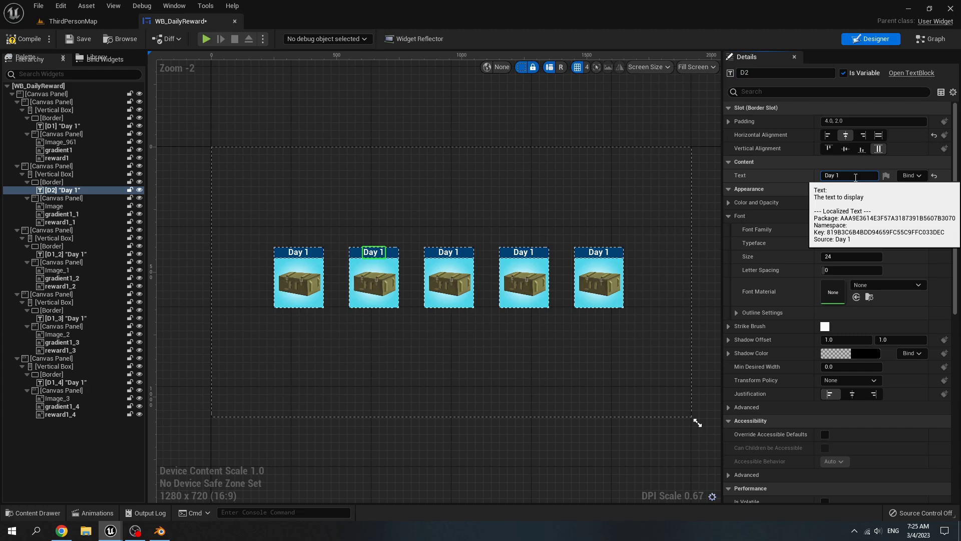
key("BackSpace")
type("2")
key("Return")
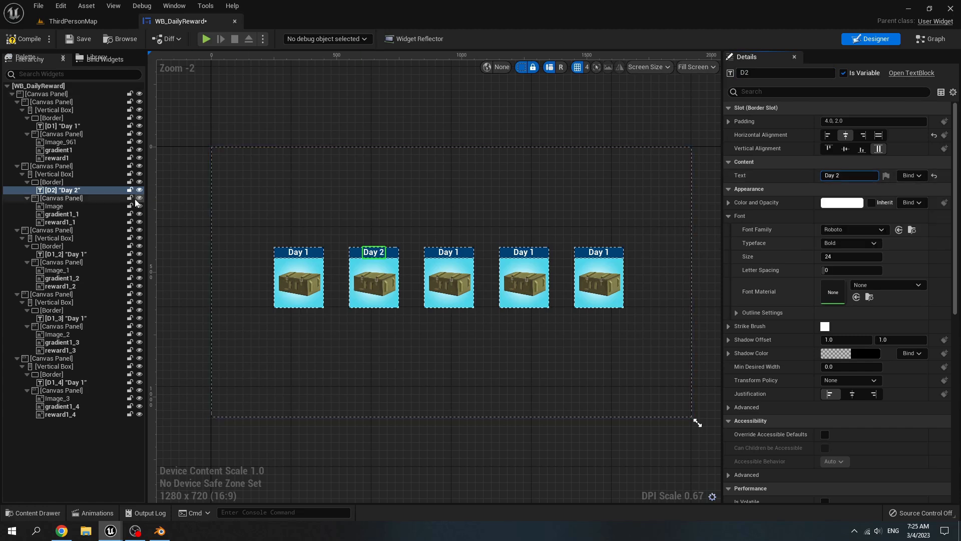
- Rename the third panel's text block to D3 and set its text to "Day 3"
left_click(82, 256)
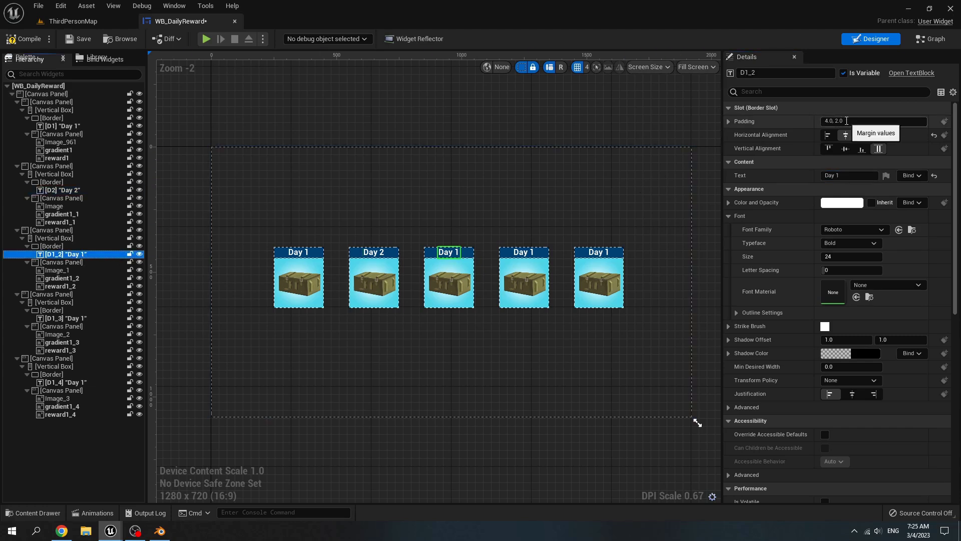
left_click(746, 72)
double_click(763, 72)
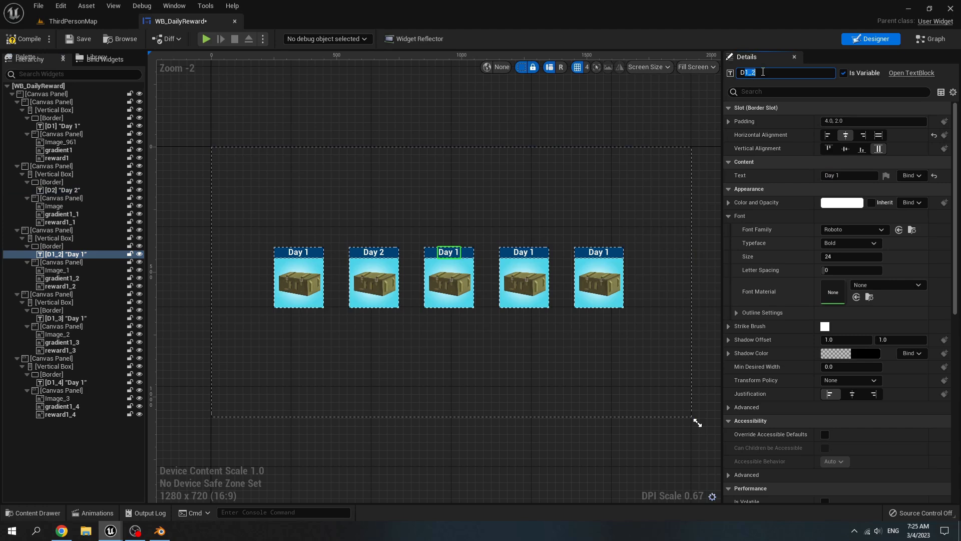
type("D3")
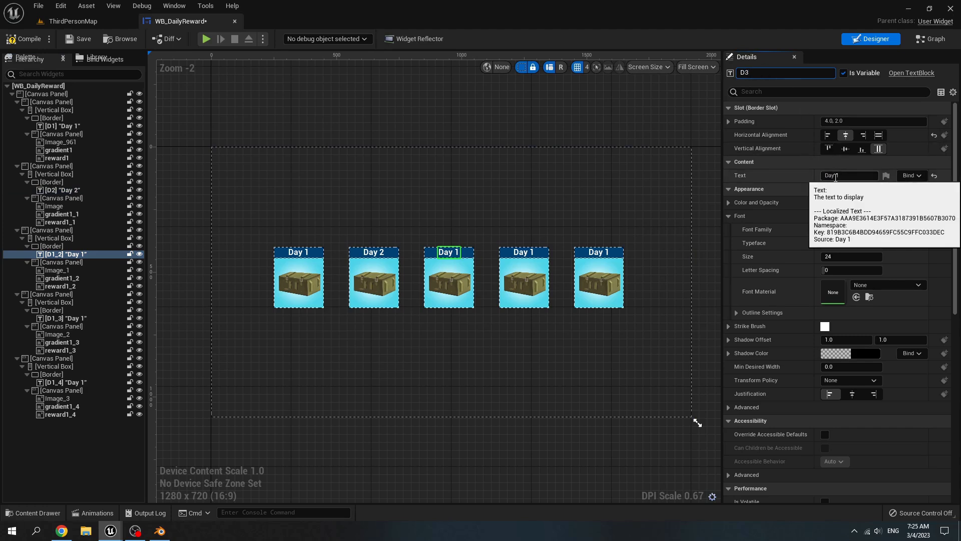
left_click(851, 175)
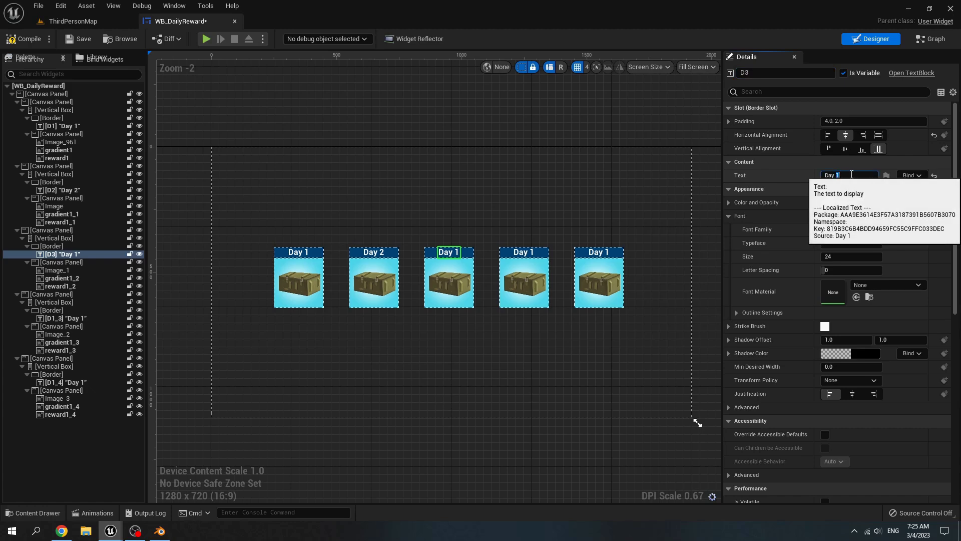
type("3")
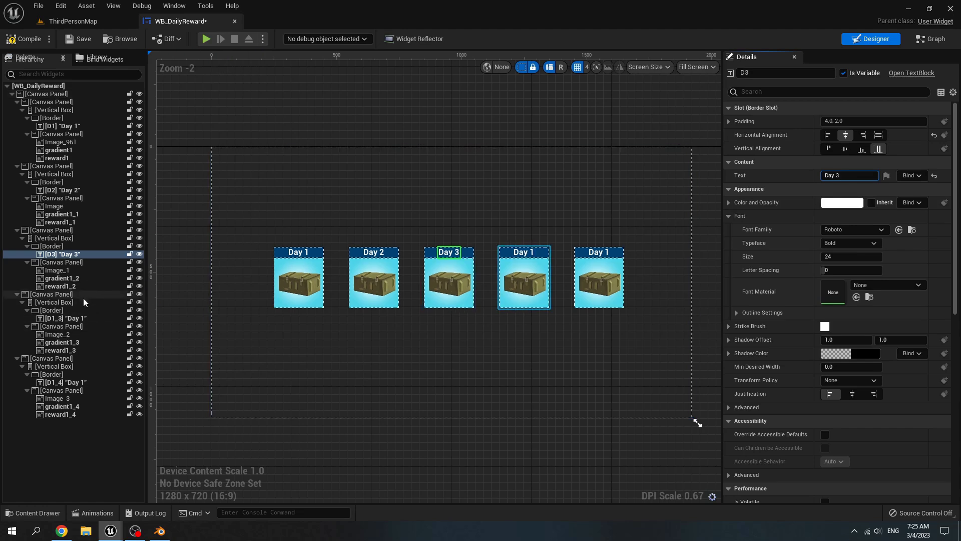
- Rename the fourth panel's text block to D4 and set its text to "Day 4"
left_click(75, 319)
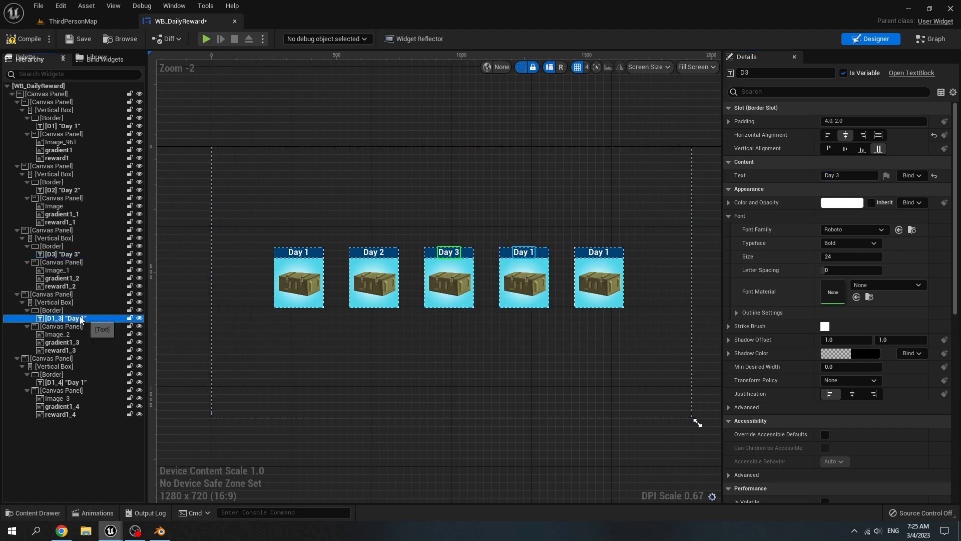
left_click(746, 73)
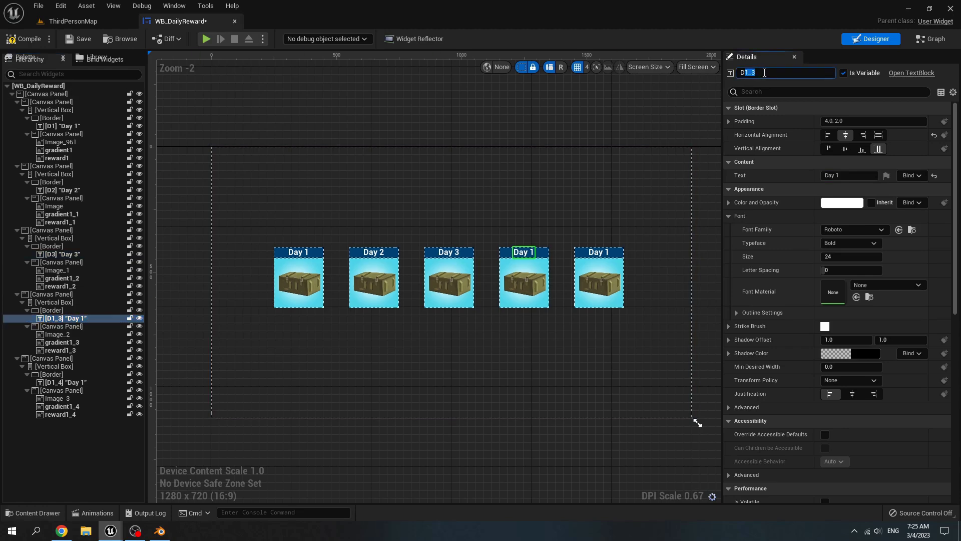
type("4")
key("Return")
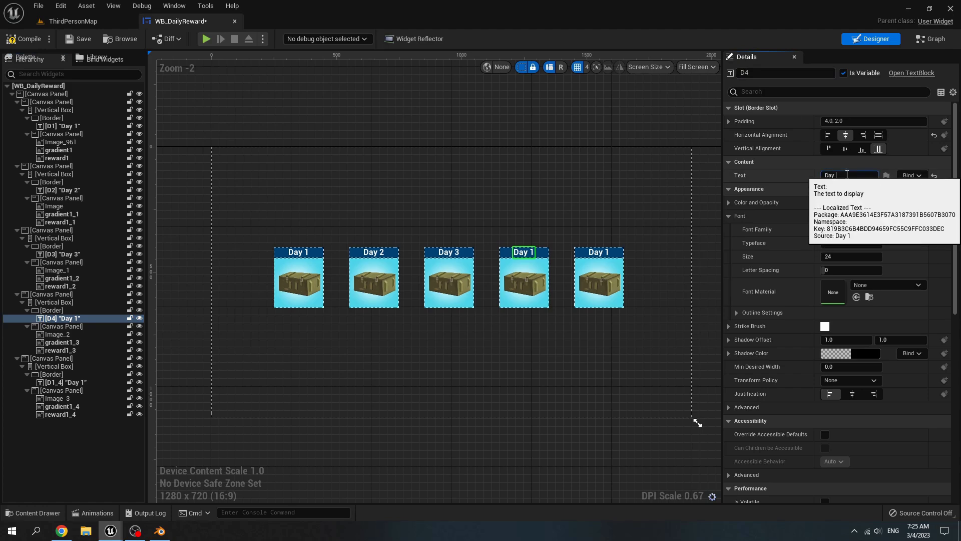
key("Return")
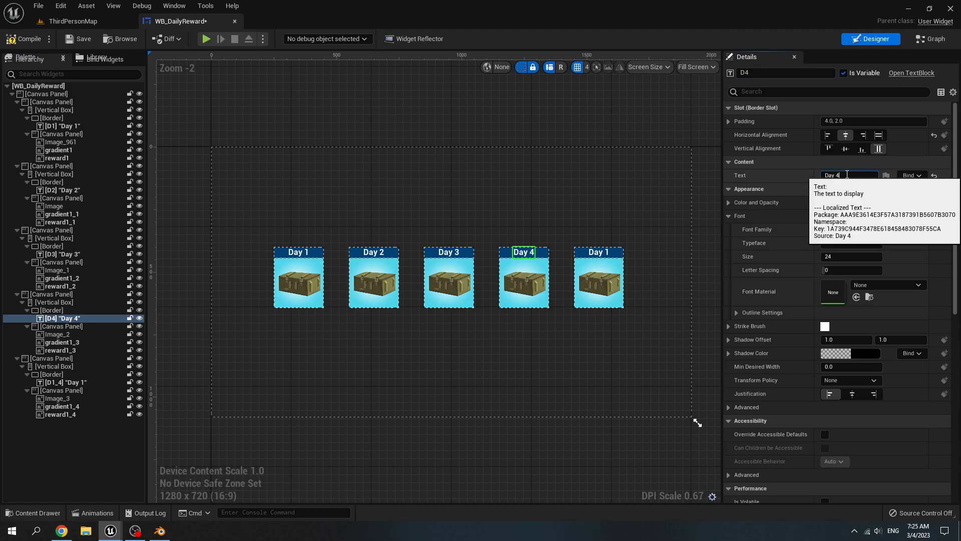
- Rename the fifth panel's text block to D7 and set its text to "Day 7"
left_click(74, 384)
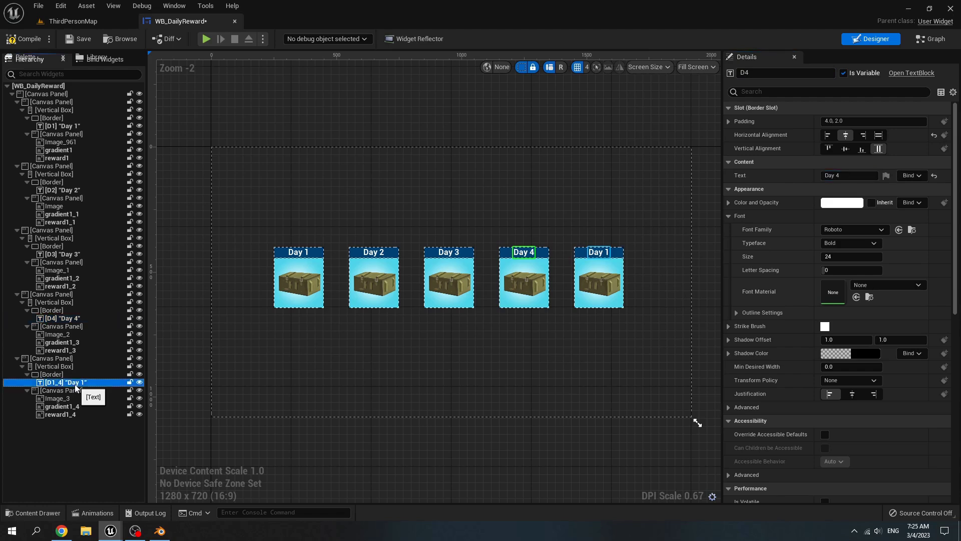
left_click_drag(745, 73, 764, 73)
type("7")
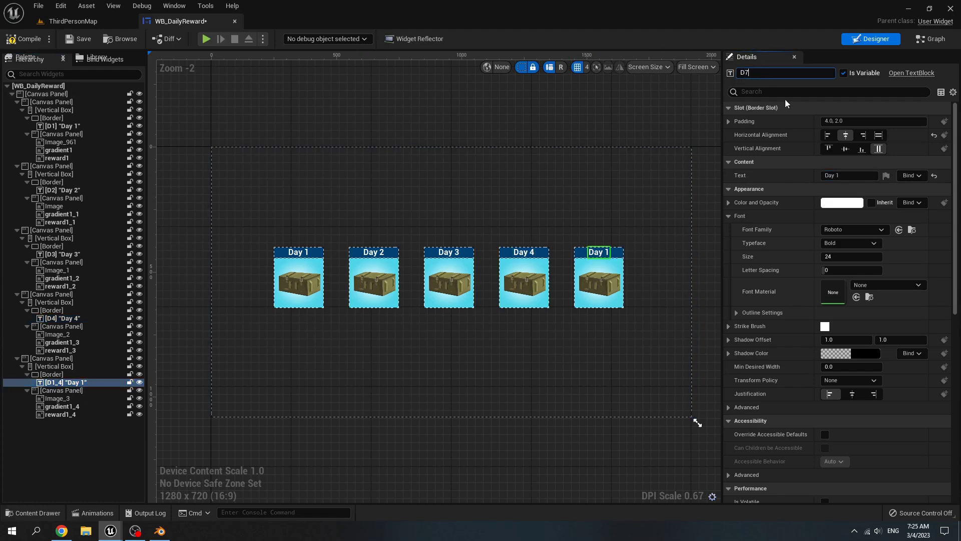
key("Return")
left_click_drag(837, 174, 847, 175)
type("7")
key("Return")
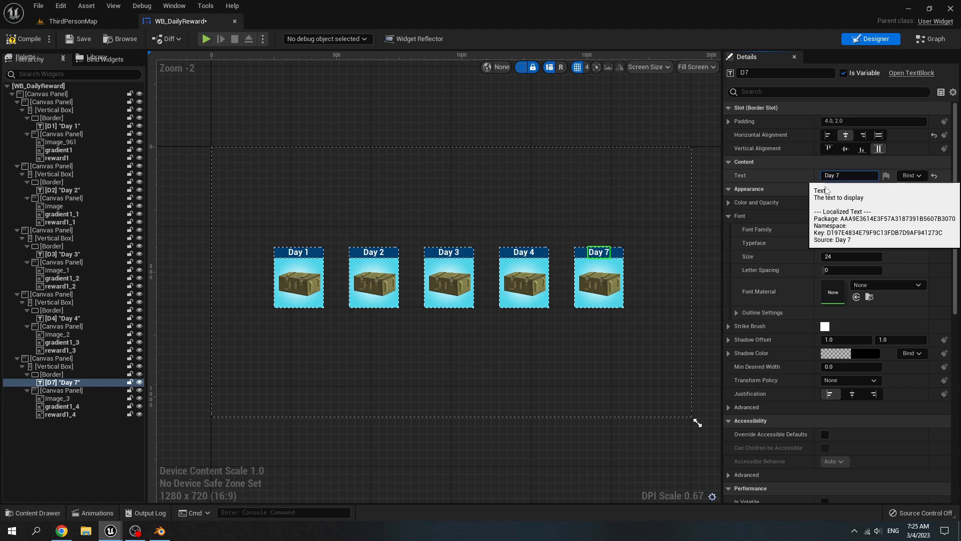
- Rename the Day 2 panel's gradient image to gradient2 and its reward image to reward2
left_click(79, 216)
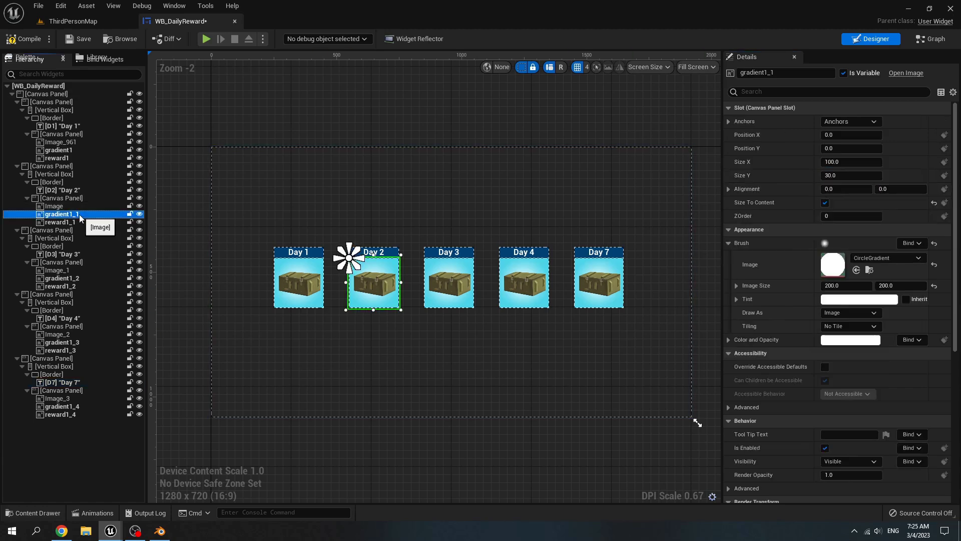
left_click_drag(765, 74, 782, 73)
type("2")
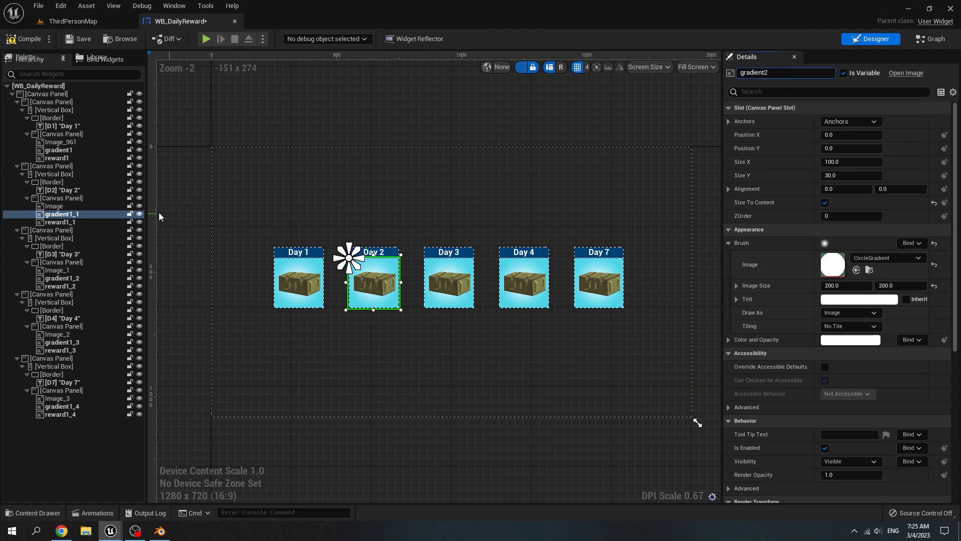
key("Return")
left_click(116, 223)
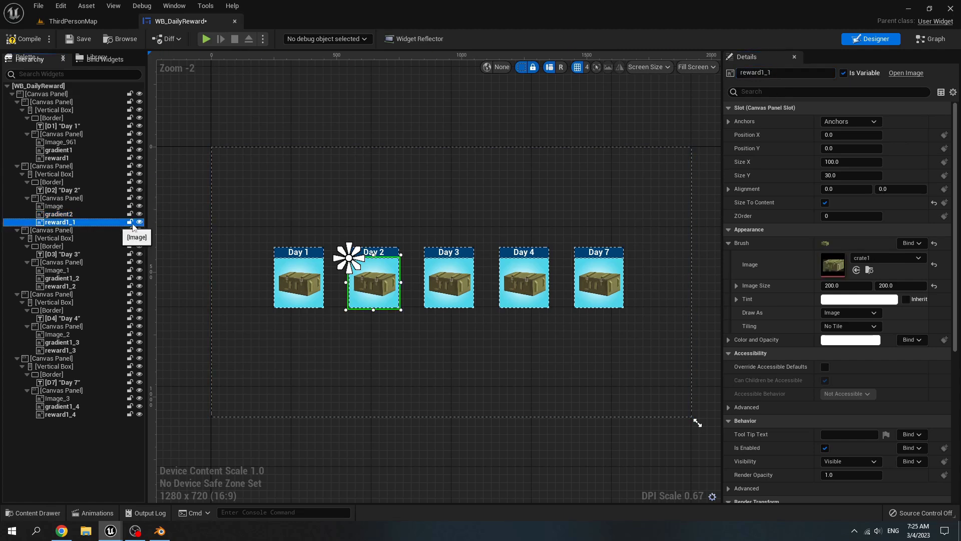
left_click_drag(762, 74, 767, 74)
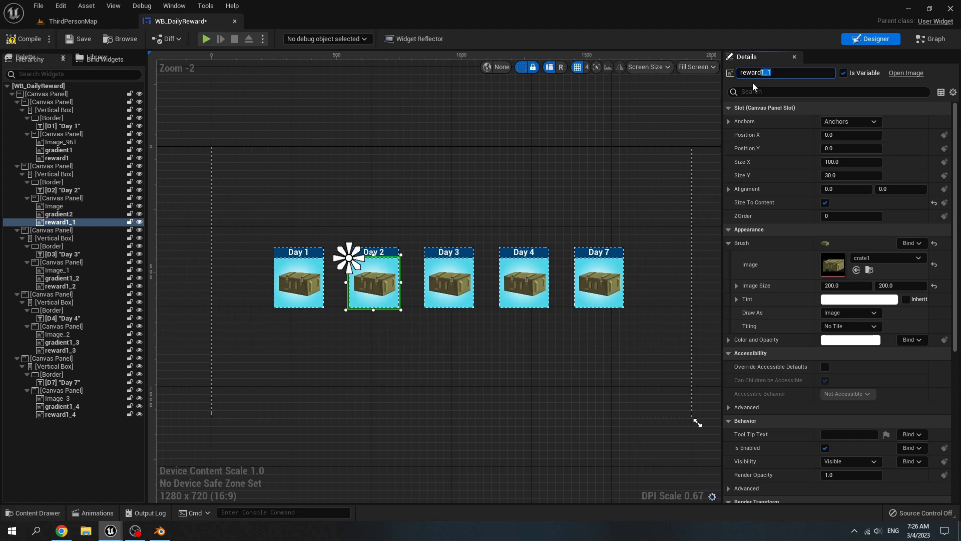
type("2")
key("Return")
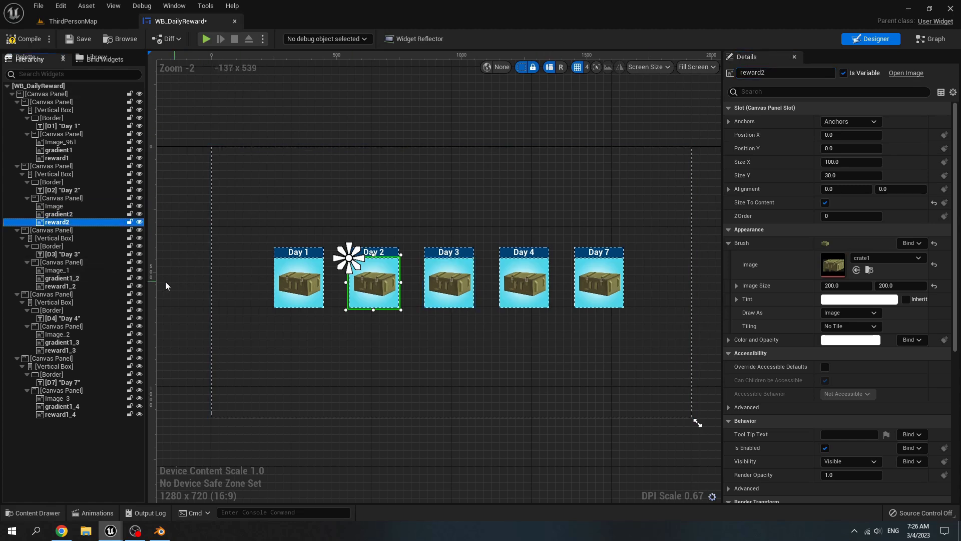
- Rename the Day 3 panel's gradient image to gradient3 and its reward image to reward3
left_click(102, 279)
left_click_drag(765, 72, 786, 72)
type("3")
key("Return")
left_click(97, 287)
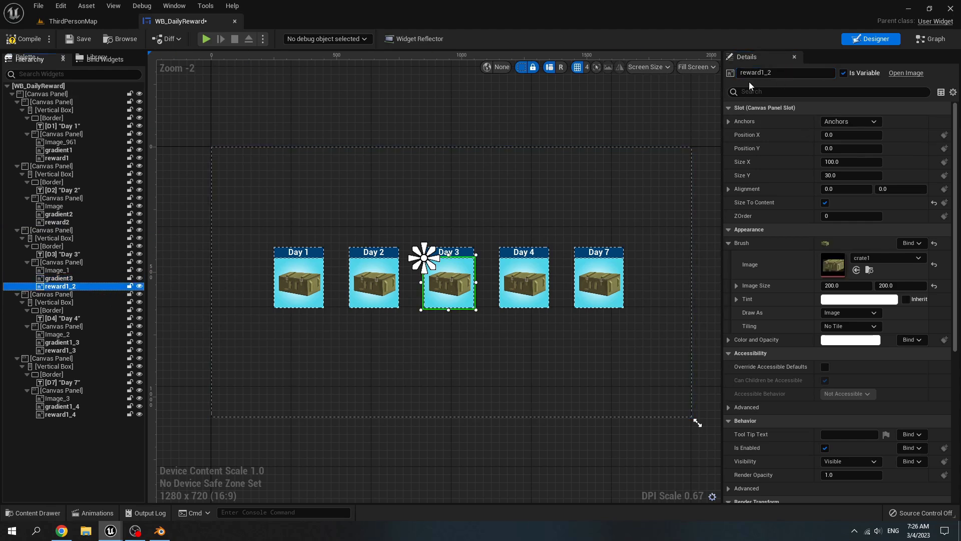
left_click_drag(761, 74, 783, 74)
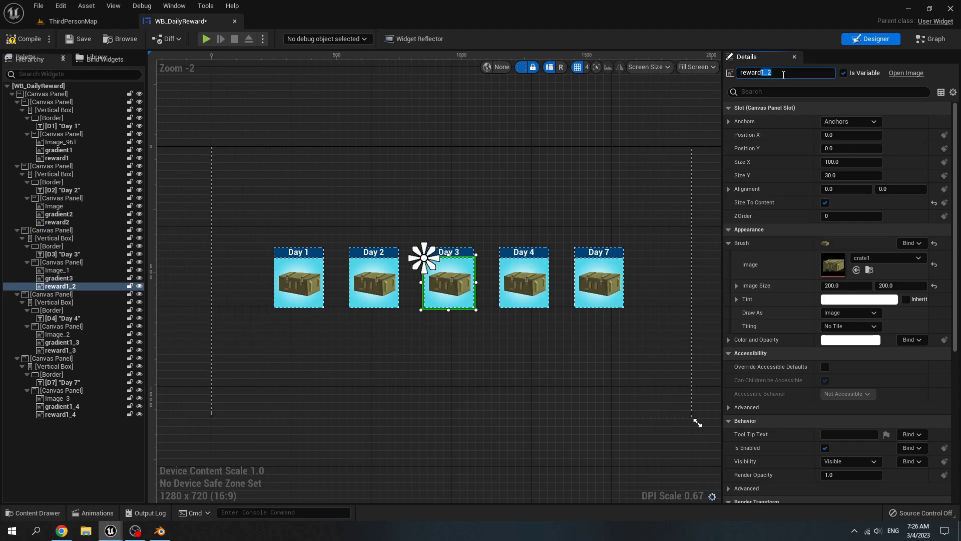
key("Return")
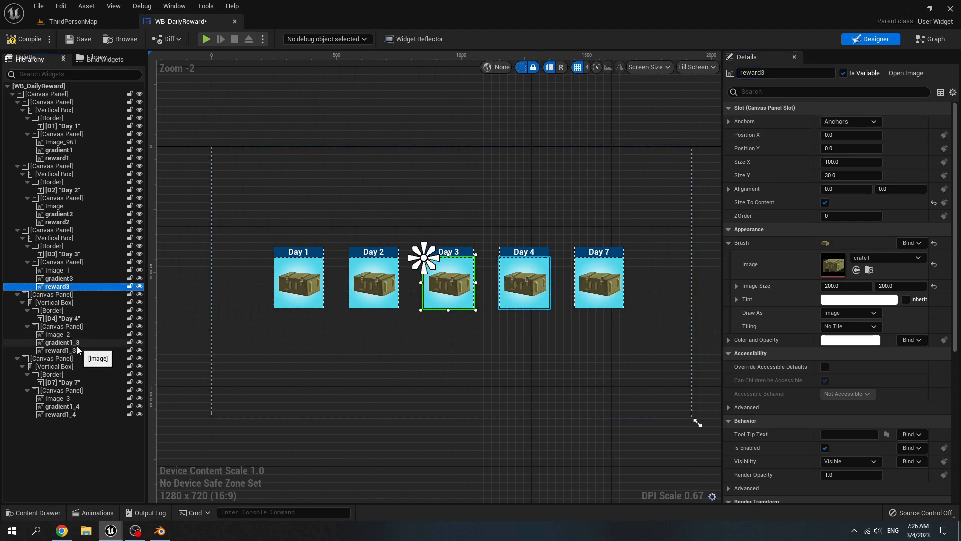
- Rename the Day 4 panel's gradient image to gradient4 and its reward image to reward4
left_click(79, 344)
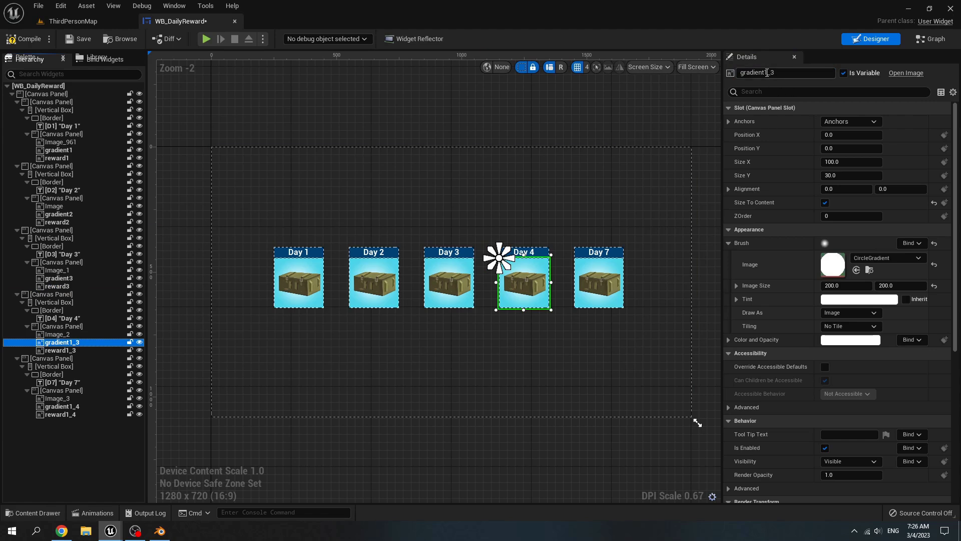
left_click_drag(765, 72, 791, 72)
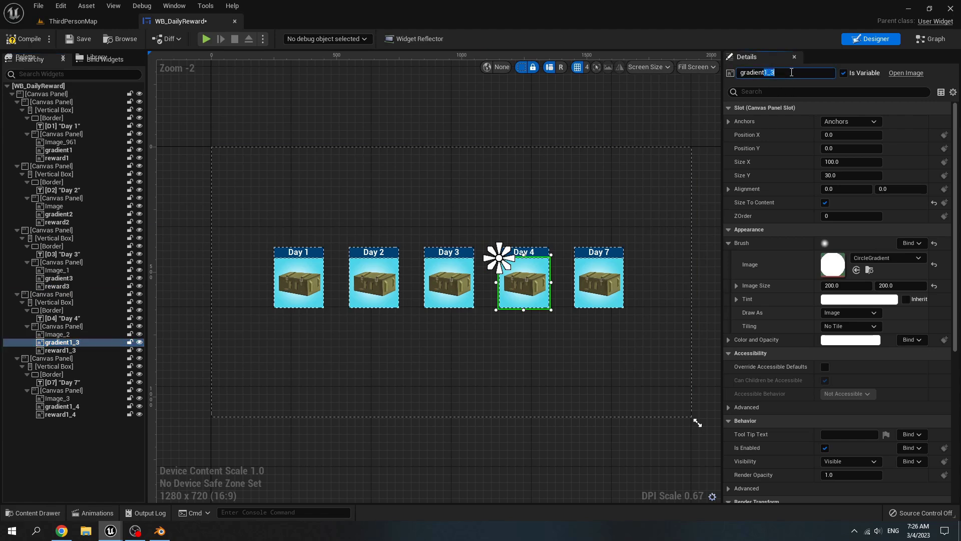
type("4")
key("Return")
left_click(81, 350)
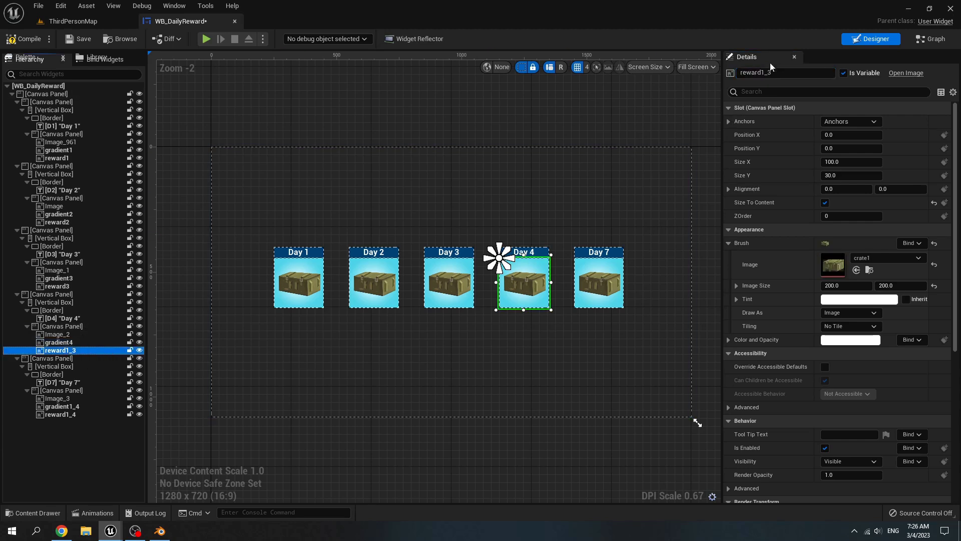
left_click_drag(762, 74, 781, 73)
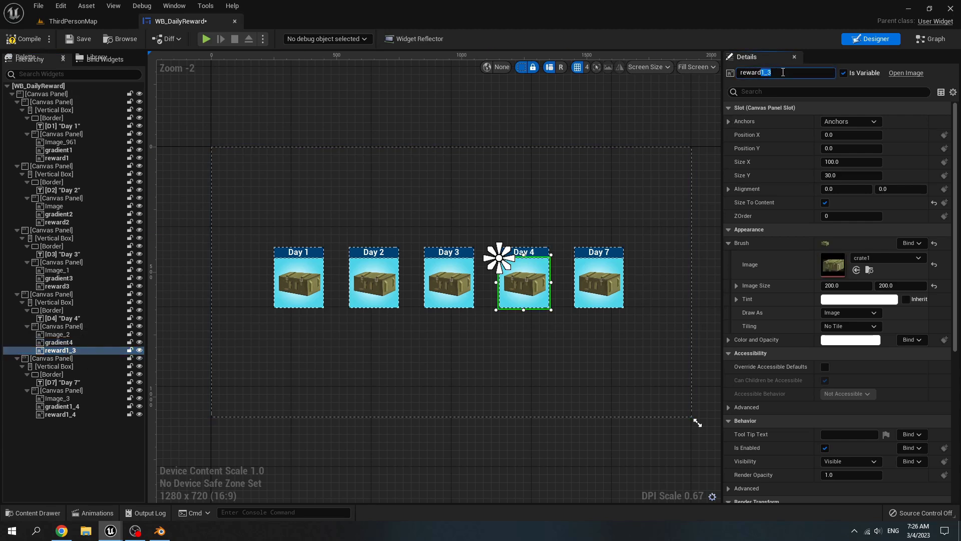
type("4")
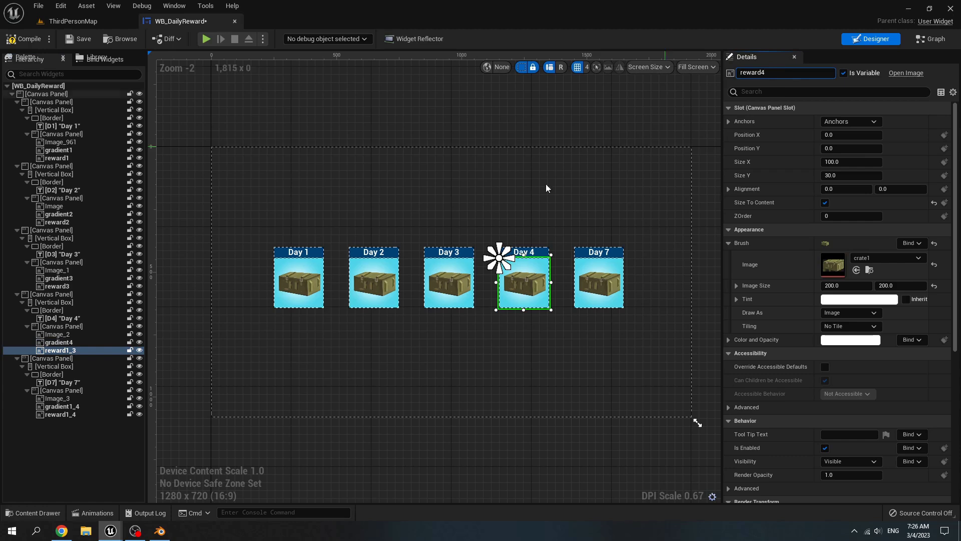
key("Return")
- Rename the Day 7 panel's gradient image to gradient7 and its reward image to reward7
left_click(75, 405)
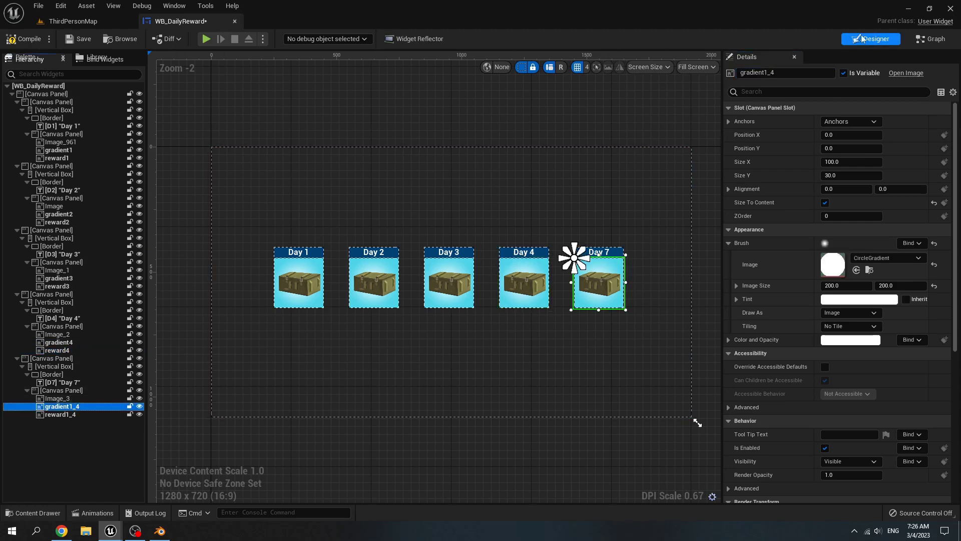
left_click_drag(764, 73, 785, 72)
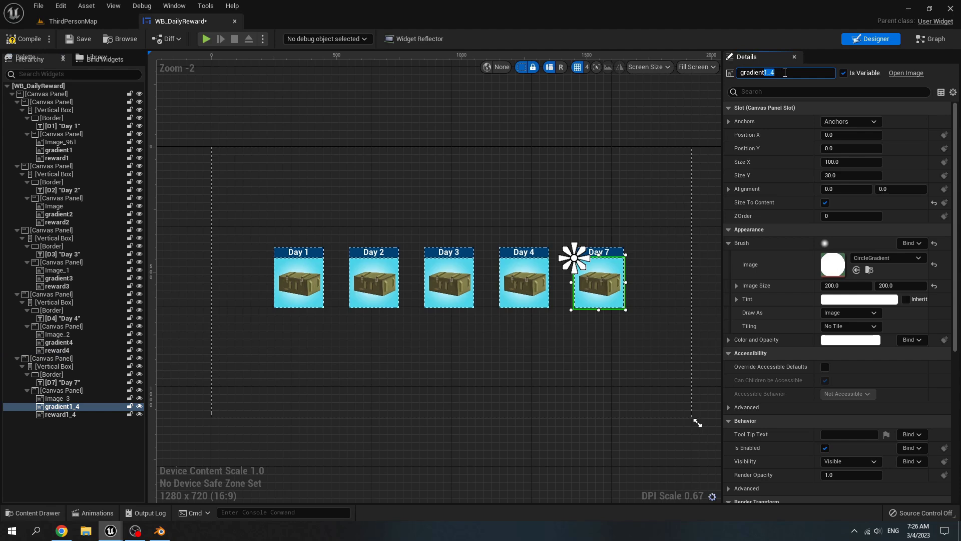
type("7")
left_click(88, 406)
left_click(89, 412)
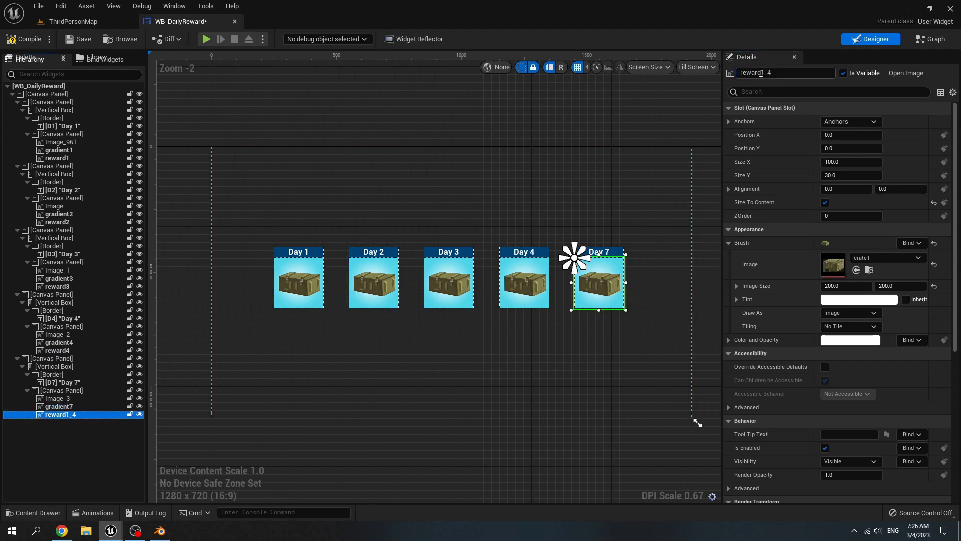
left_click_drag(762, 73, 775, 73)
type("7")
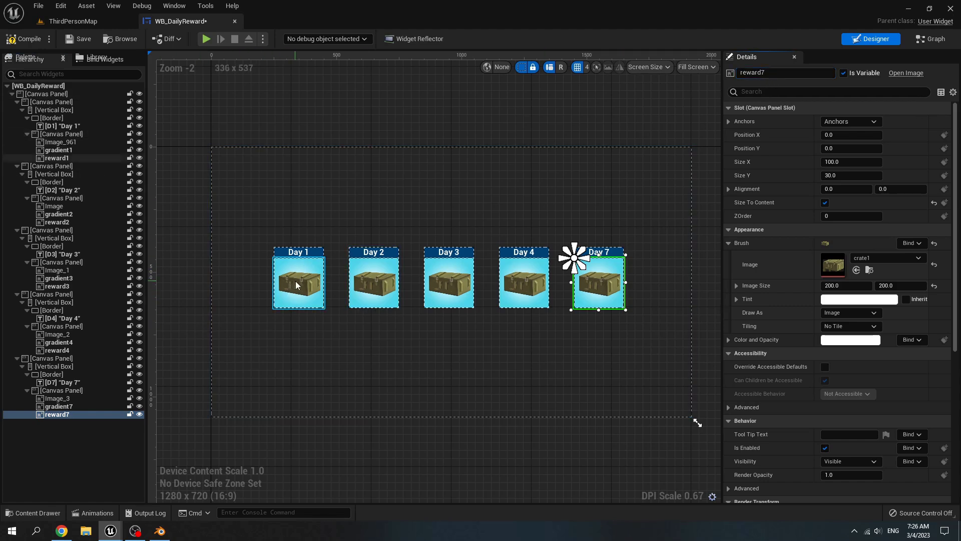
- Assign the crate2 texture to the Day 1 reward image and set its image size to 200 by 200
left_click(296, 286)
key("ctrl+space")
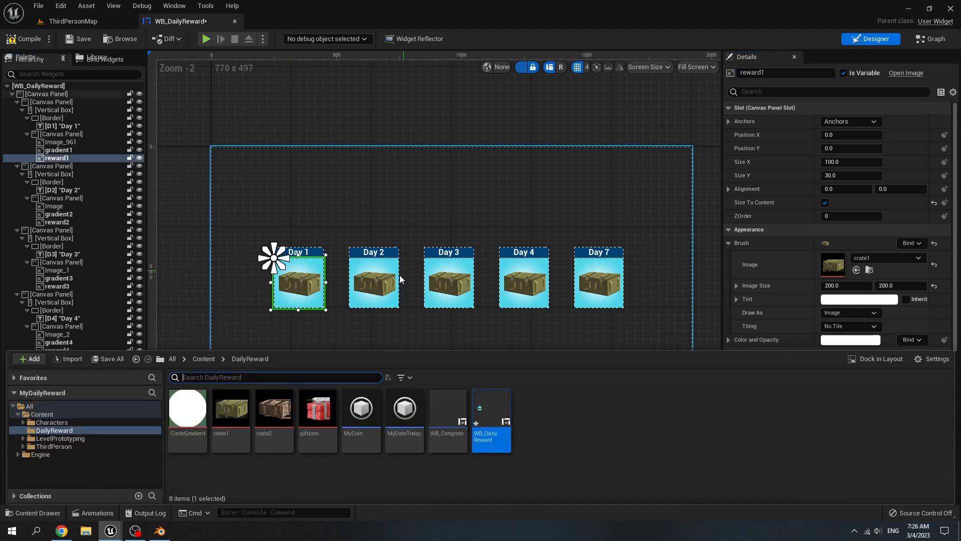
left_click_drag(268, 428, 833, 265)
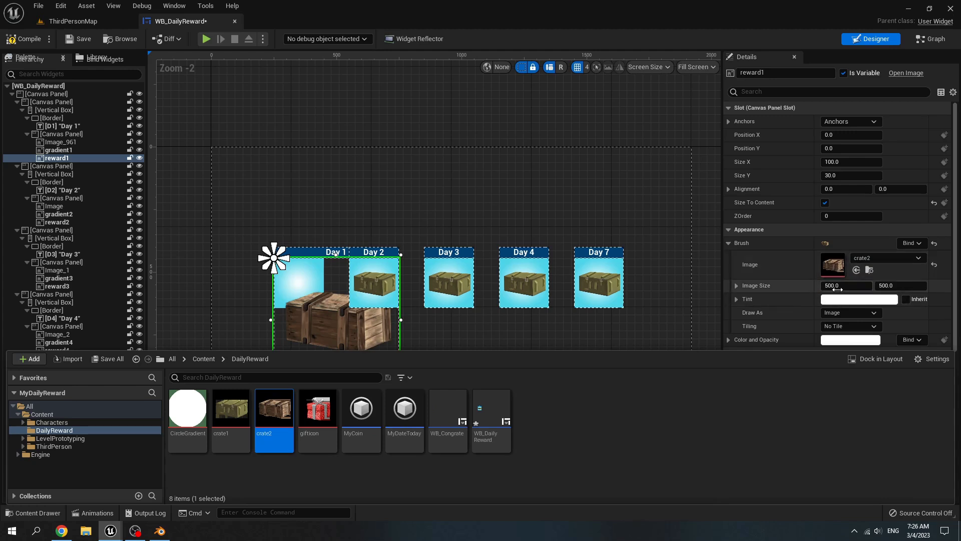
left_click(838, 290)
type("20")
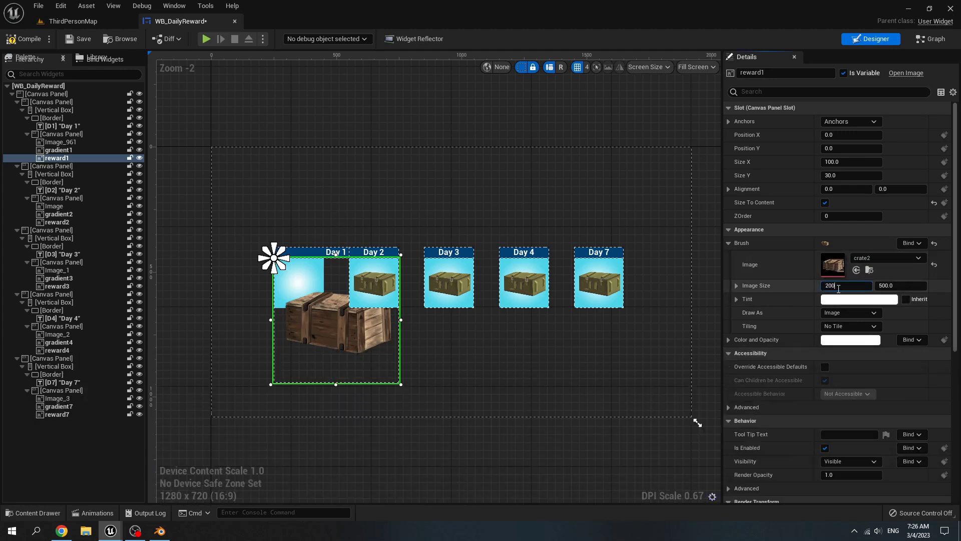
left_click(896, 283)
type("200")
key("Return")
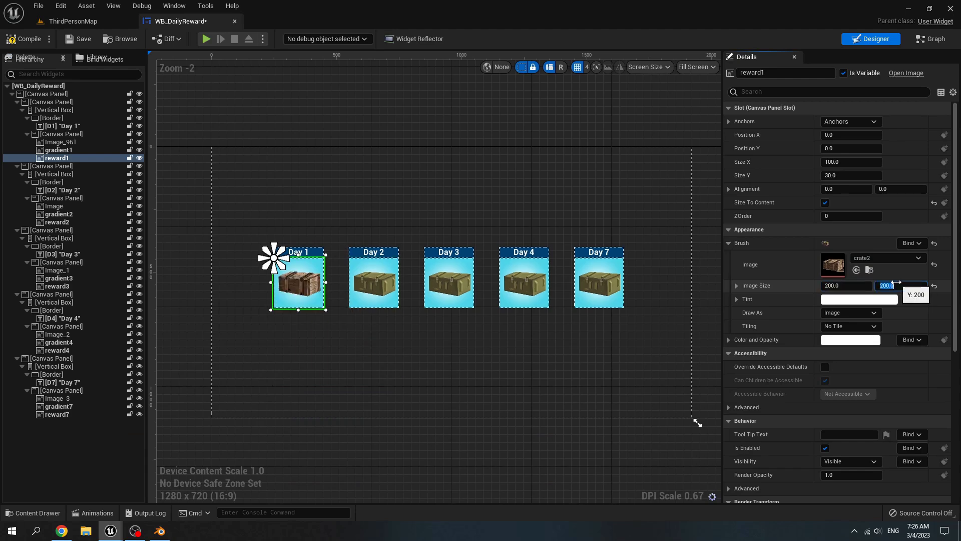
- Assign the crate2 texture to the Day 2 reward image and set its image size to 200 by 200
left_click(380, 272)
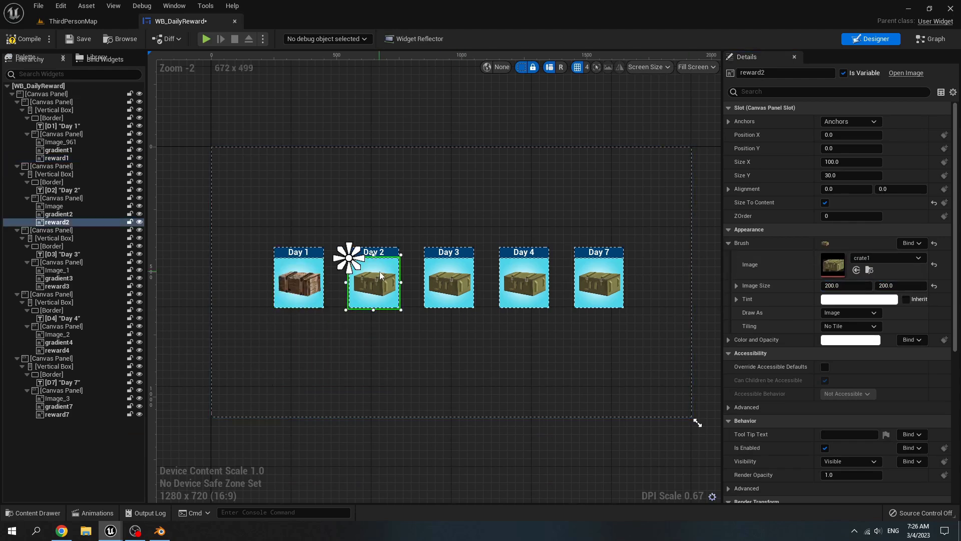
key("ctrl+space")
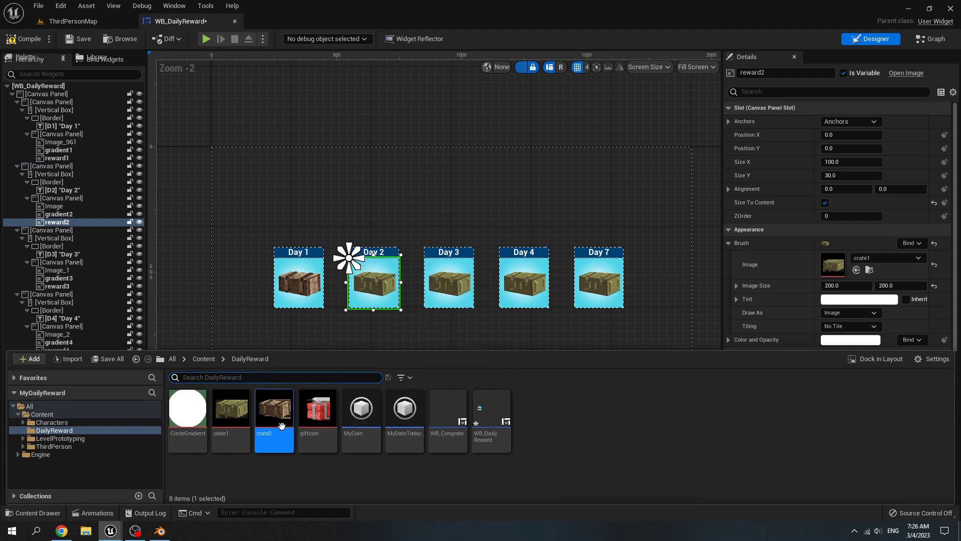
mouse_move(289, 404)
left_mouse_down()
mouse_move(667, 271)
mouse_move(834, 271)
left_mouse_up()
left_click(835, 285)
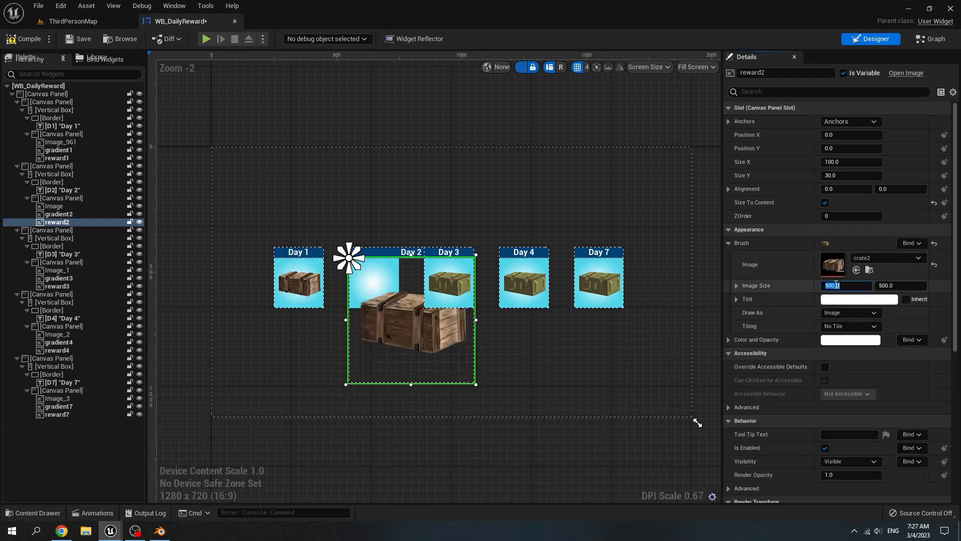
type("200")
key("Return")
left_click(900, 285)
type("2")
key("Return")
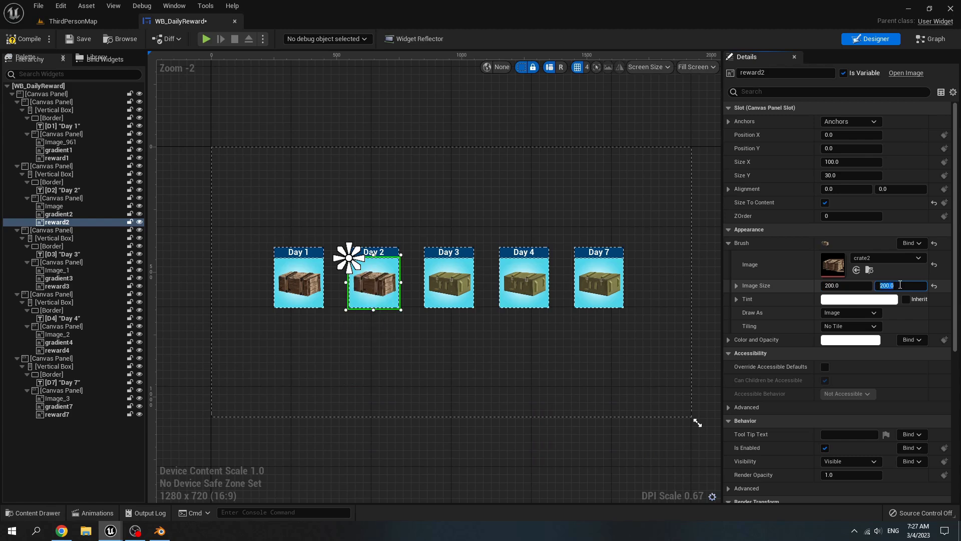
- Assign the gifticon texture to the Day 7 reward image and set its image size to 200 by 200
left_click(596, 275)
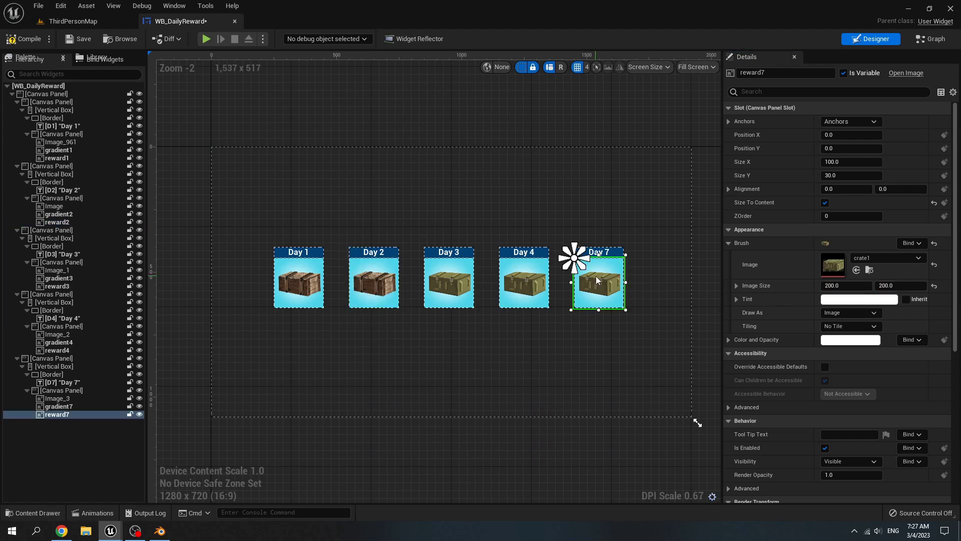
key("ctrl+space")
mouse_move(318, 408)
left_mouse_down()
mouse_move(418, 343)
mouse_move(811, 262)
left_mouse_up()
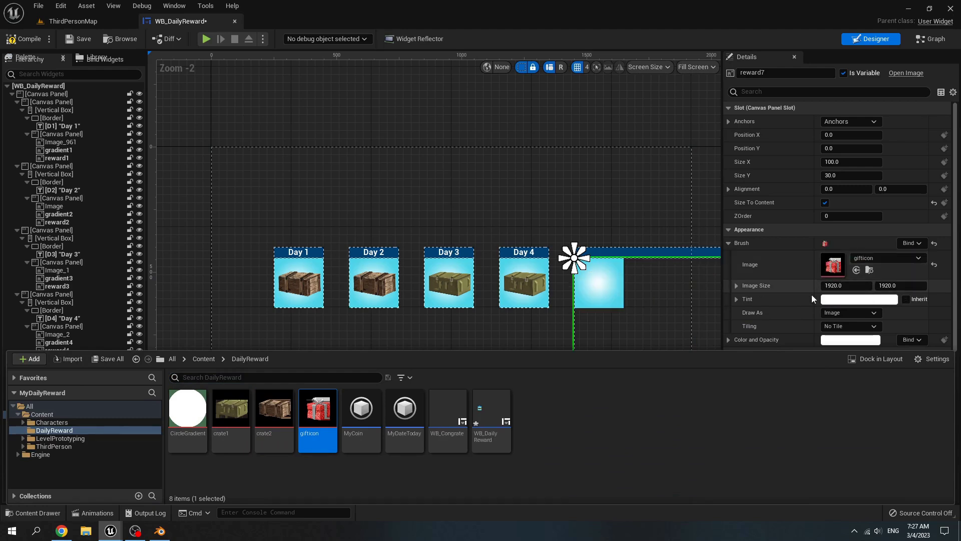
left_click(845, 286)
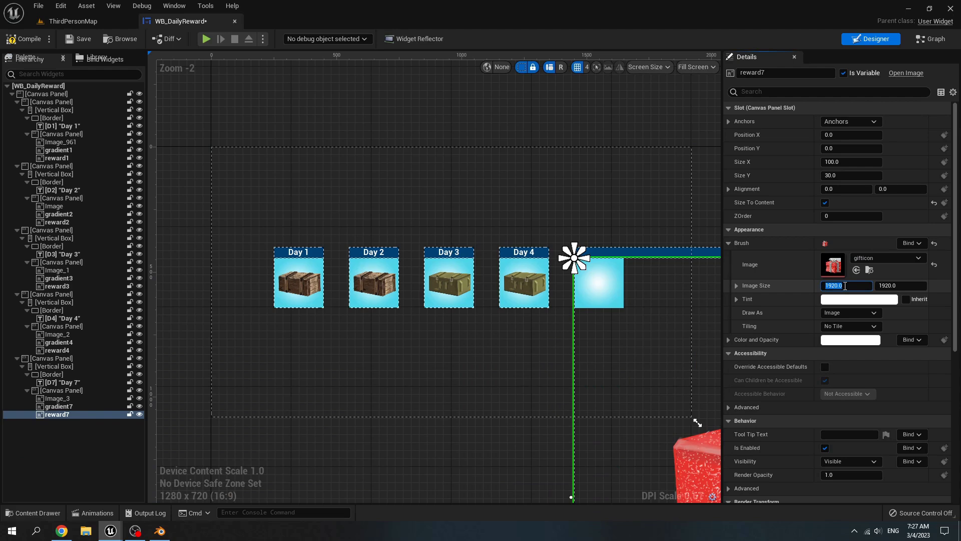
type("2")
key("Return")
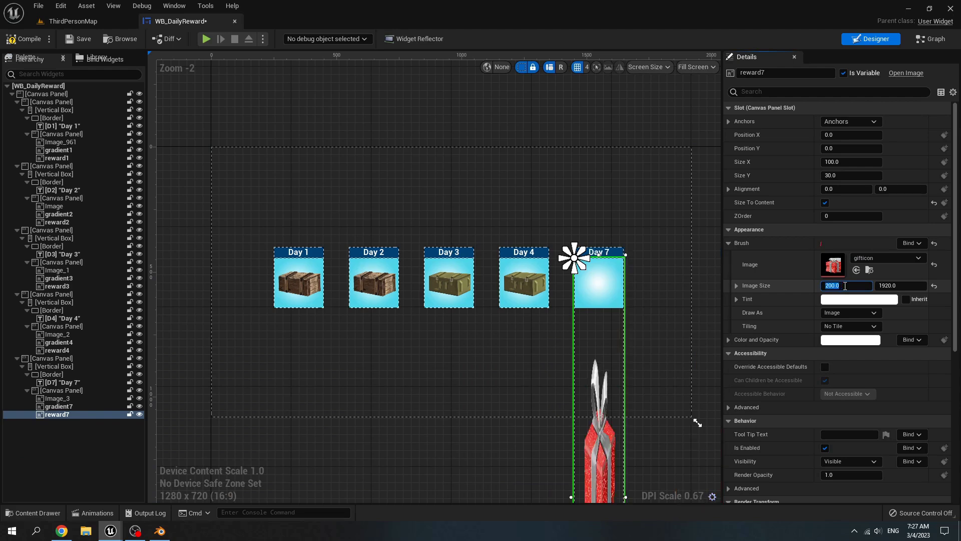
left_click(895, 286)
type("2")
key("Return")
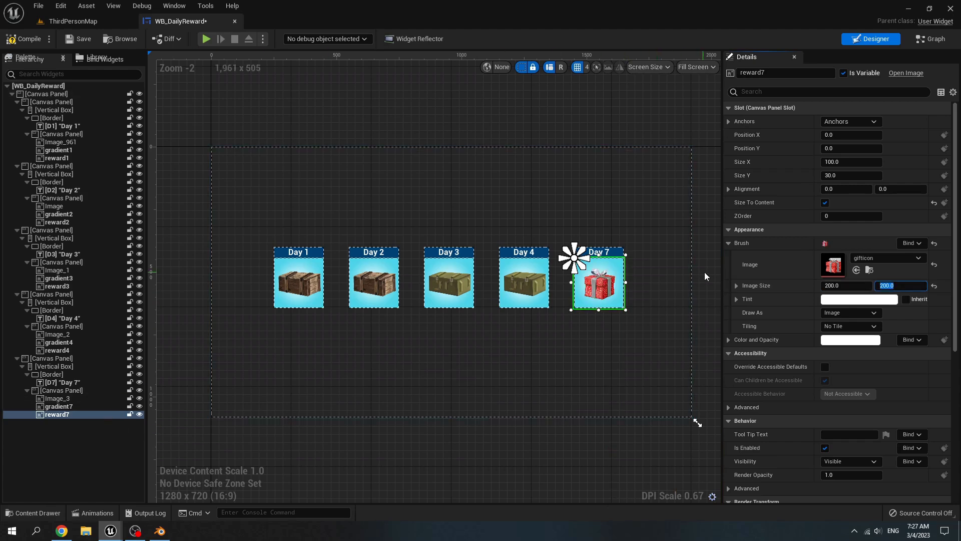
- Change the tint of the Day 7 panel's background image to yellow with linear hex D2AC00FF
left_click(57, 399)
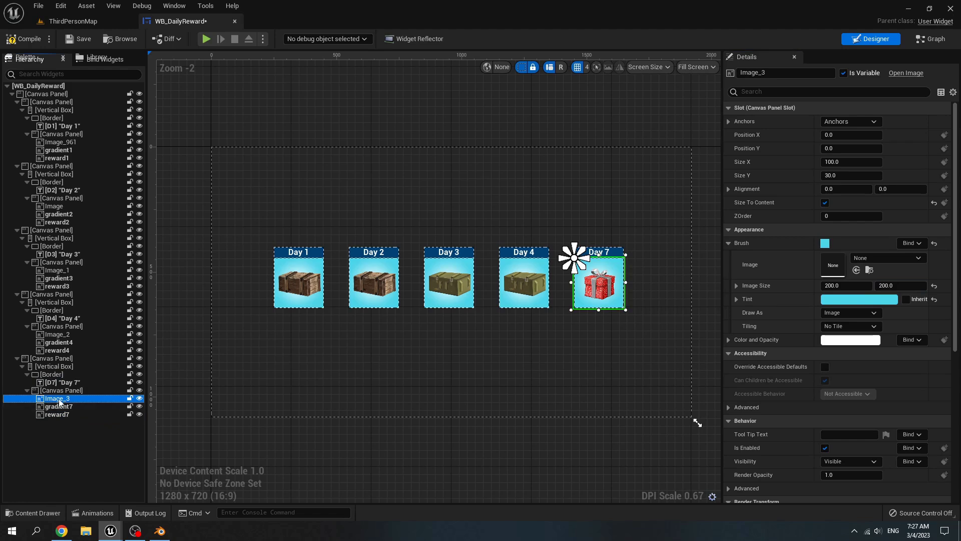
left_click(843, 299)
left_click_drag(704, 368, 722, 386)
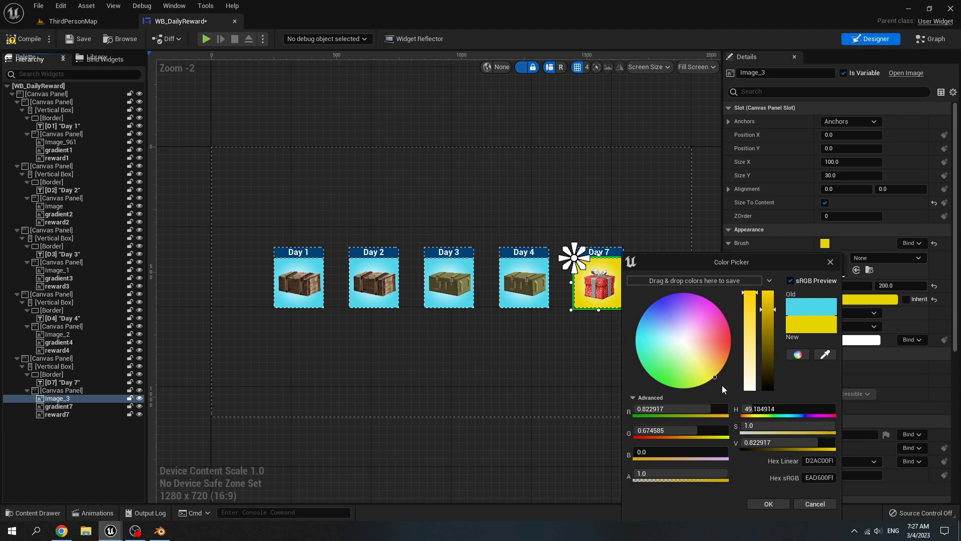
left_click(769, 503)
left_click(566, 403)
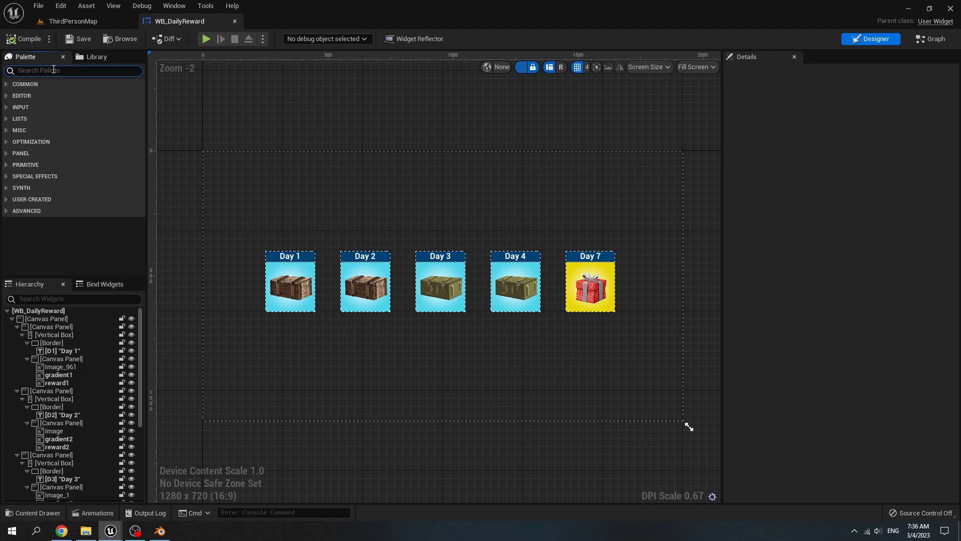
- Add a Button widget directly under the root Canvas Panel and select it
type("button")
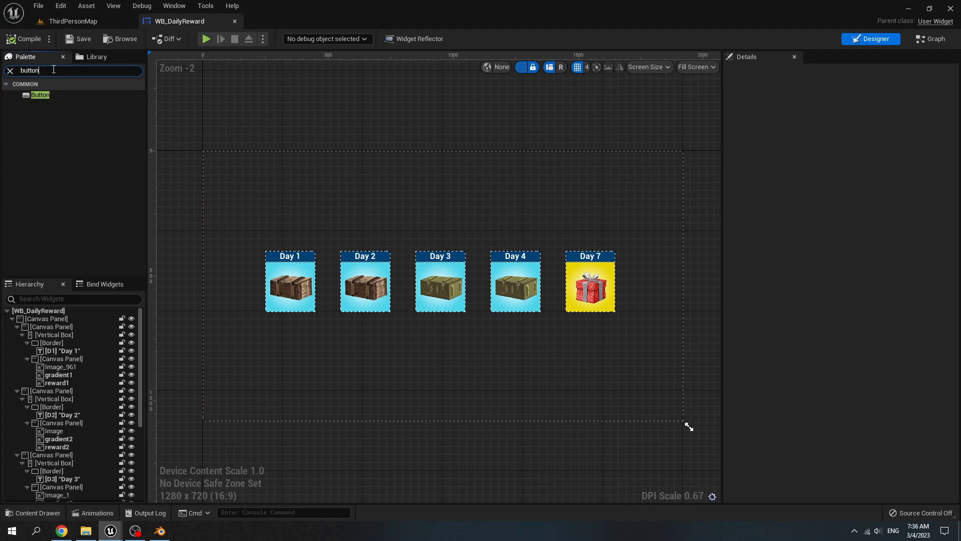
left_click_drag(56, 95, 63, 319)
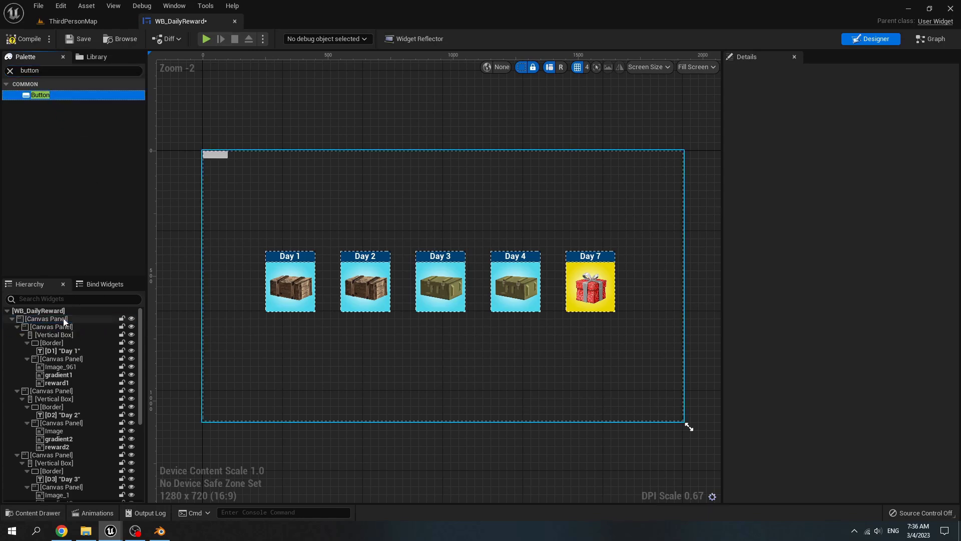
left_click(215, 155)
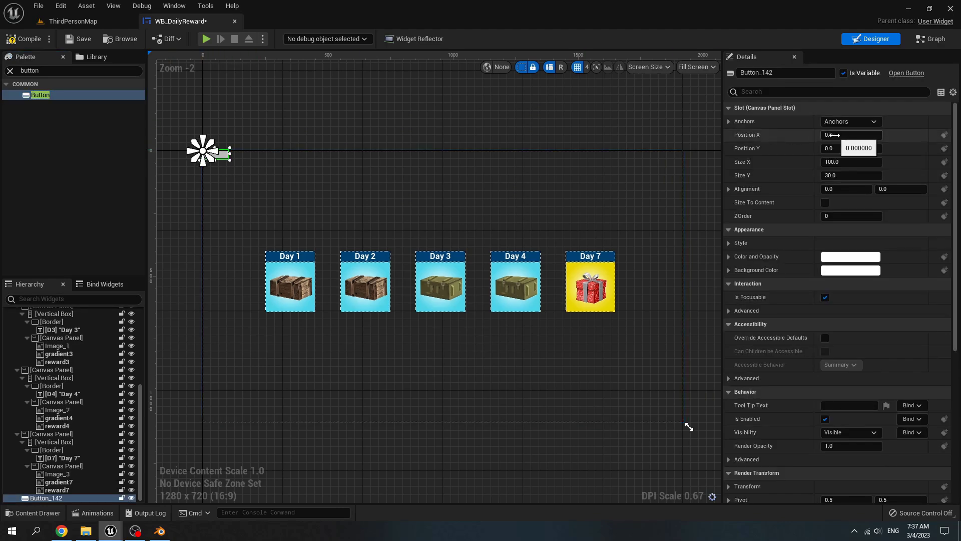
- Anchor the new button to the canvas center and reset its X and Y positions to 0
left_click(843, 122)
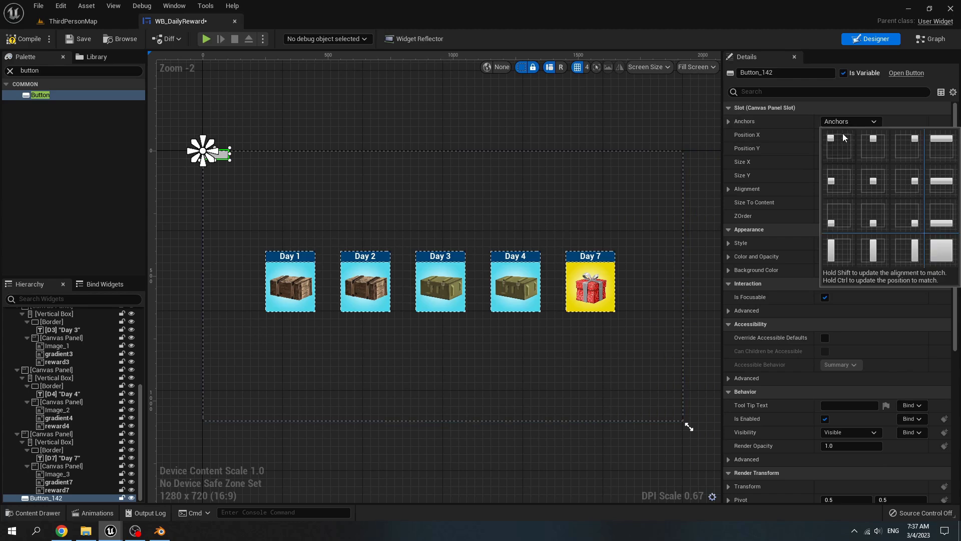
left_click(873, 182)
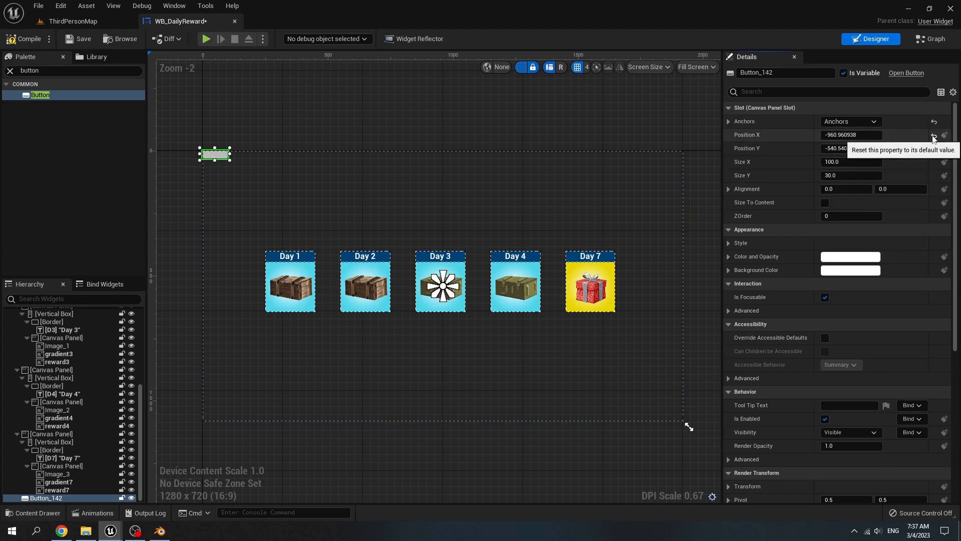
left_click(933, 136)
left_click(934, 149)
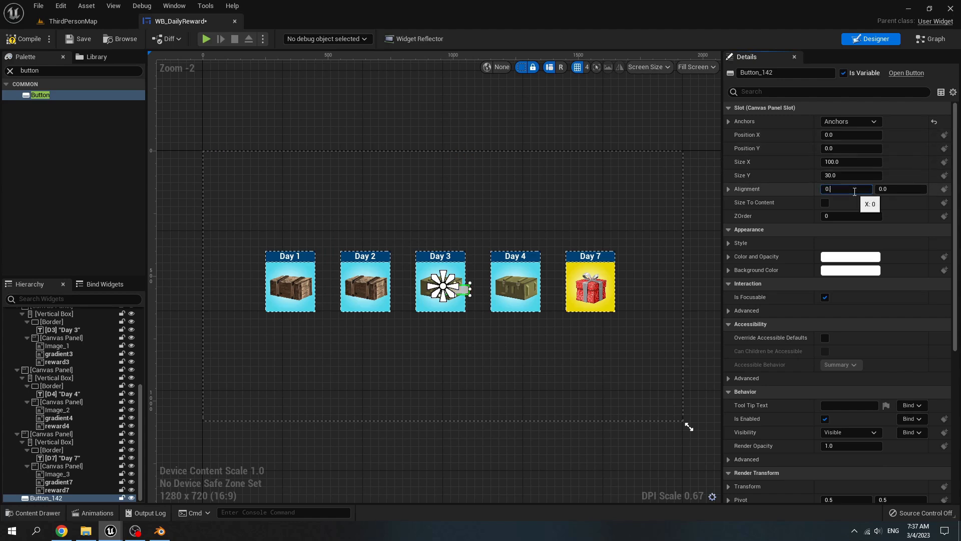
- Set the button's alignment to 0.5 by 0.5 and move it below the day panels, at about 244 in Position Y
left_click(855, 192)
type("0.5")
key("Return")
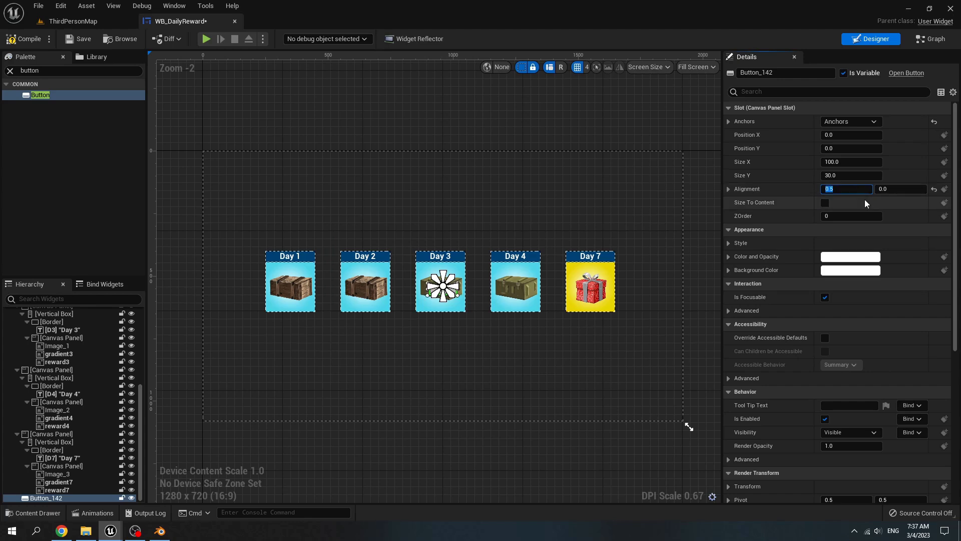
left_click(909, 189)
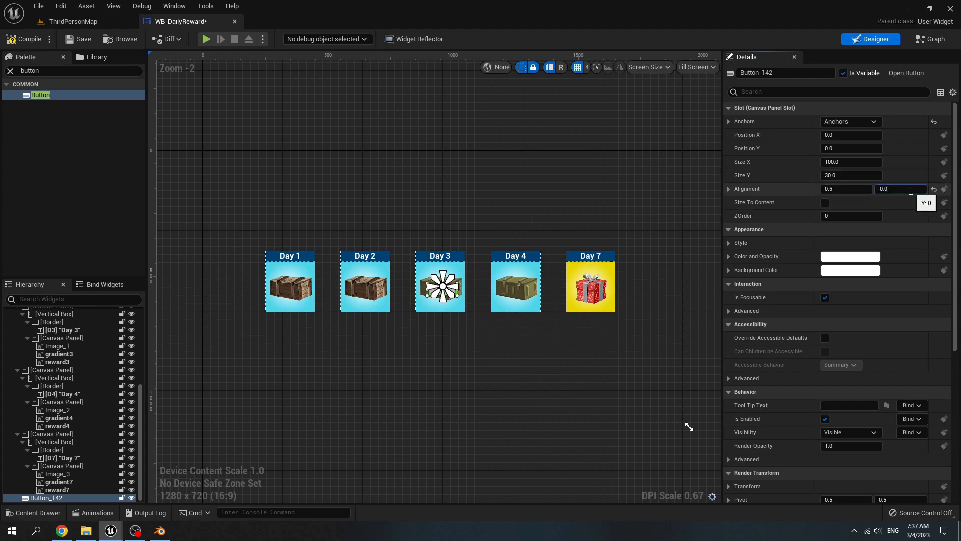
type("0.5")
key("Return")
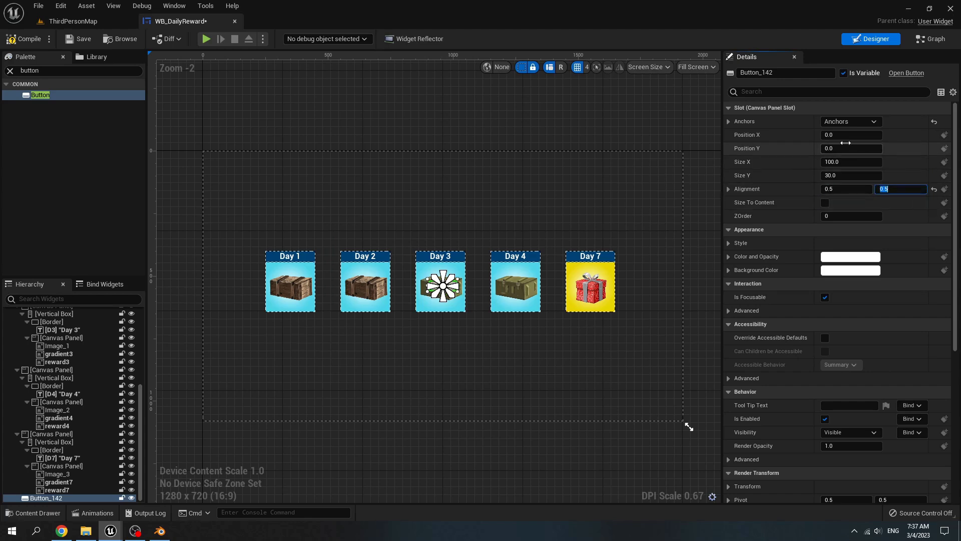
left_click_drag(843, 145, 874, 145)
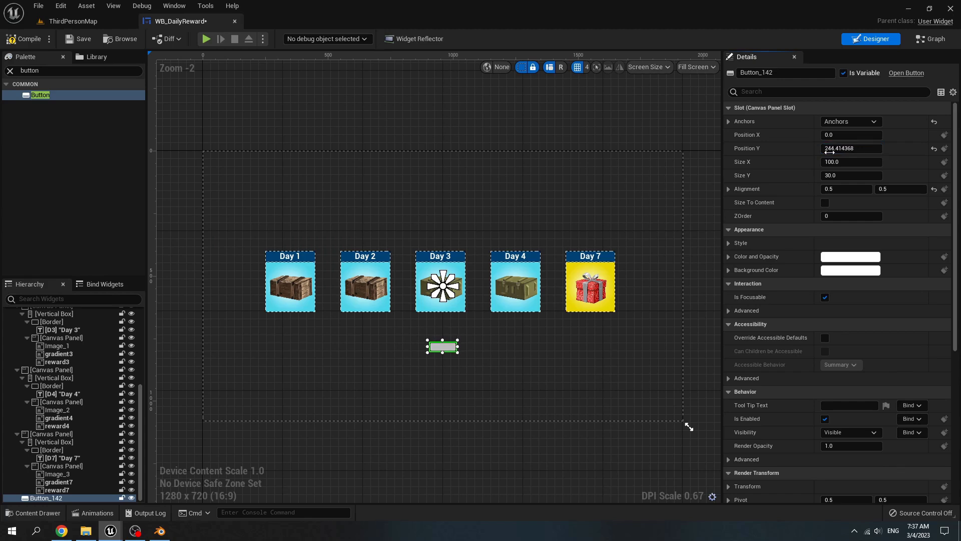
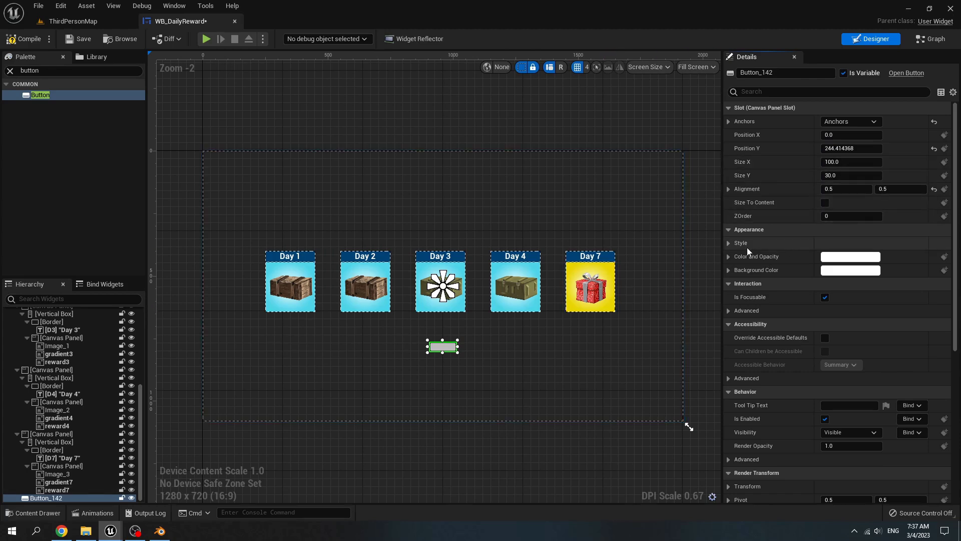
- Set the tint of the button's Normal style to bright green with linear hex 19AD00FF
left_click(729, 257)
left_click(729, 243)
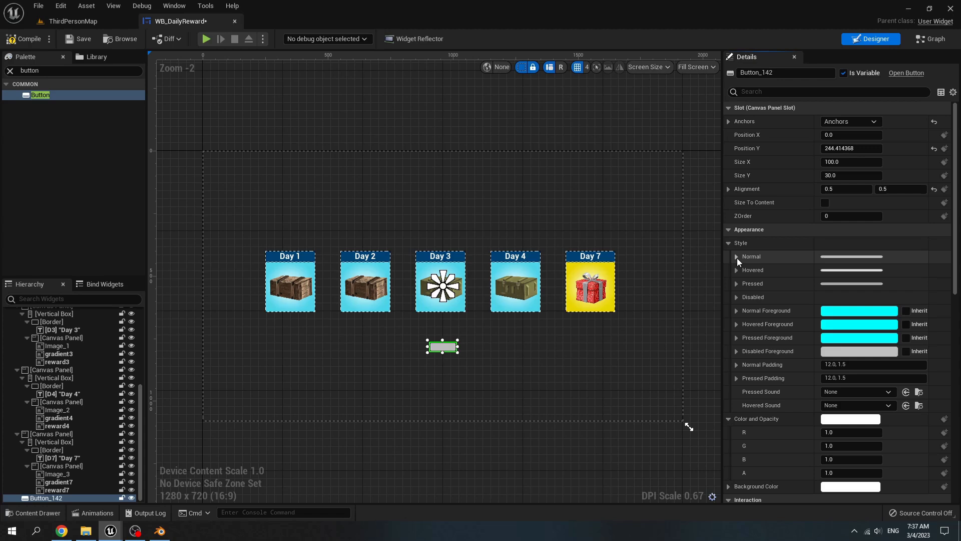
left_click(737, 257)
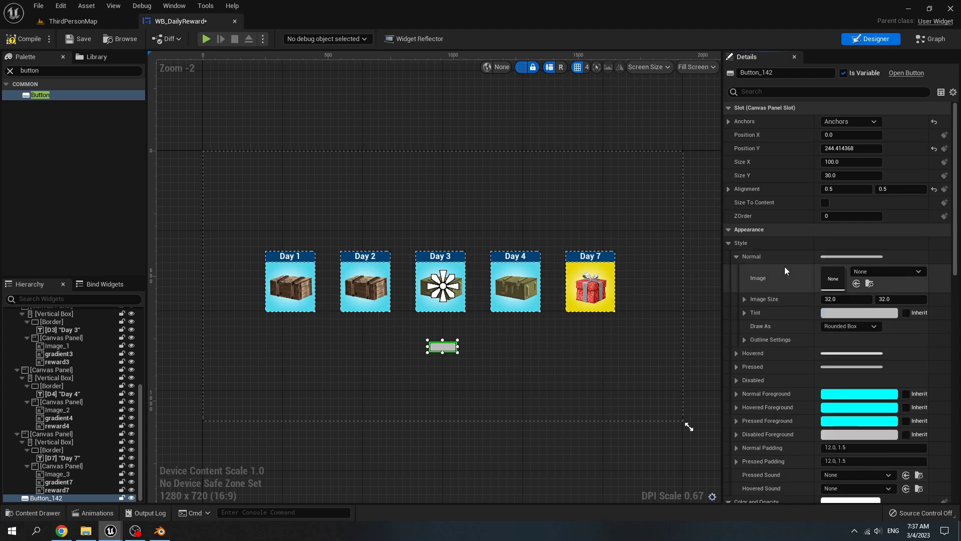
left_click(827, 315)
left_click_drag(684, 349, 651, 398)
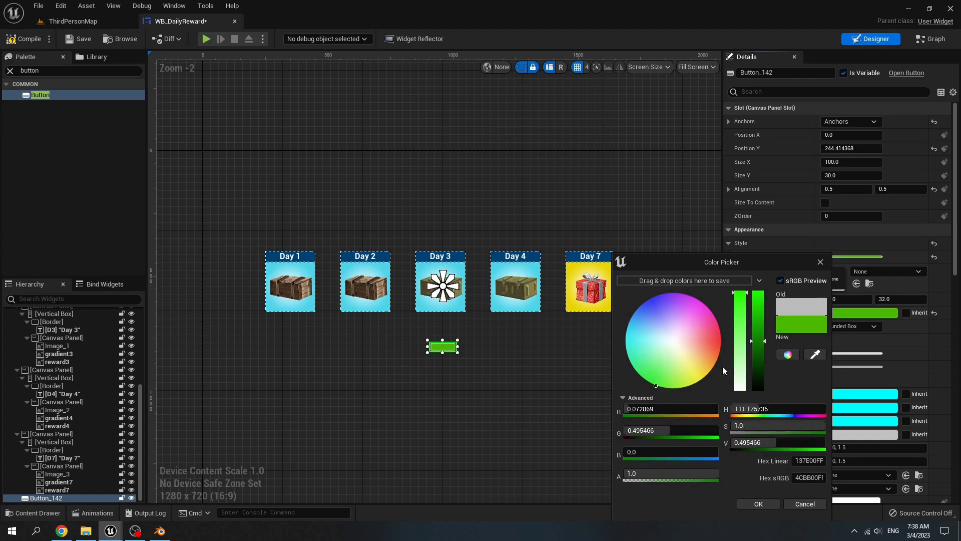
left_click_drag(764, 337, 764, 323)
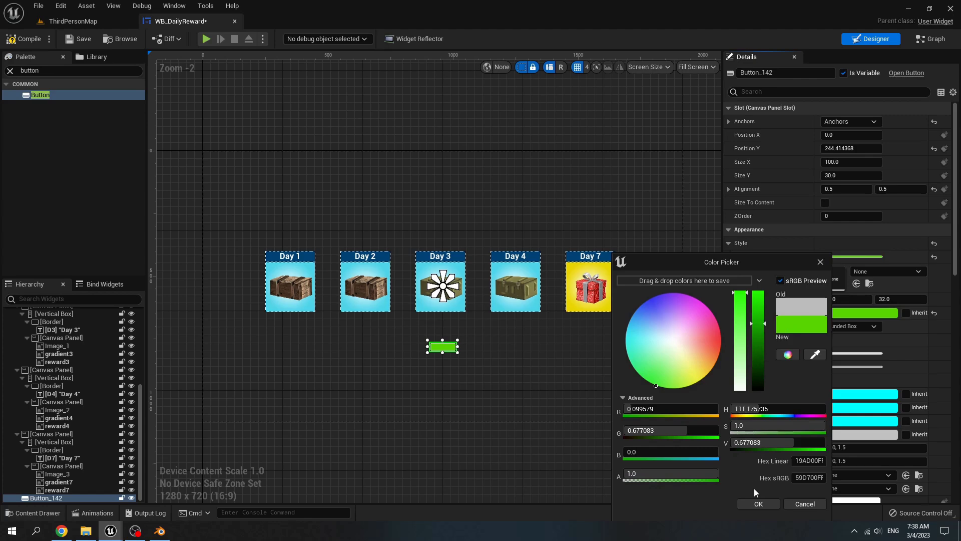
left_click(759, 503)
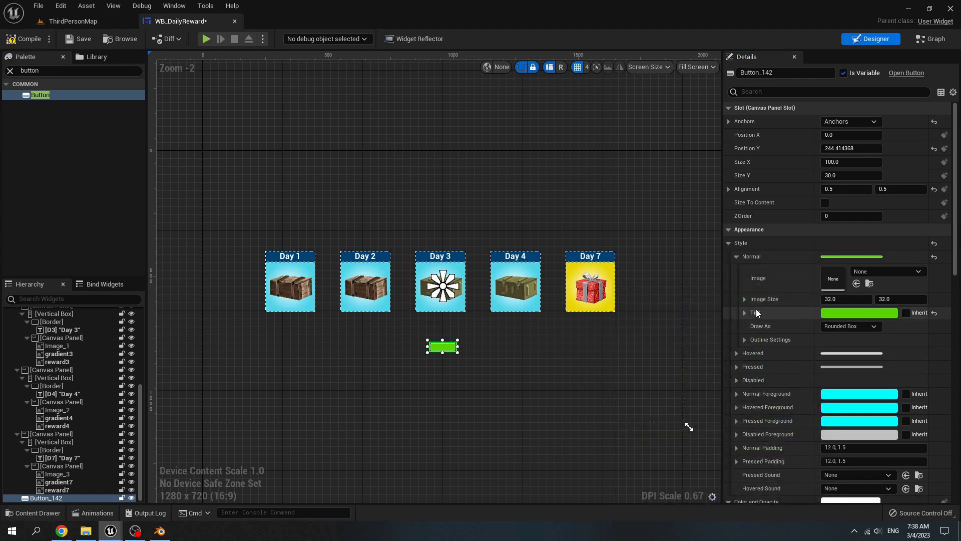
- Copy the linear hex value of the Normal tint, 19AD00FF, and apply it to the button's Hovered tint
left_click(825, 315)
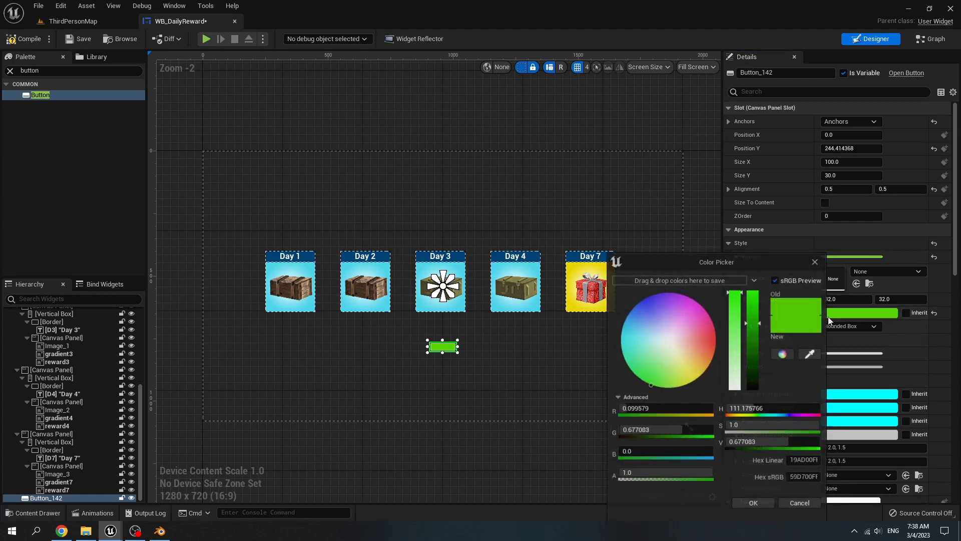
left_click(795, 461)
double_click(797, 461)
key("ctrl+c")
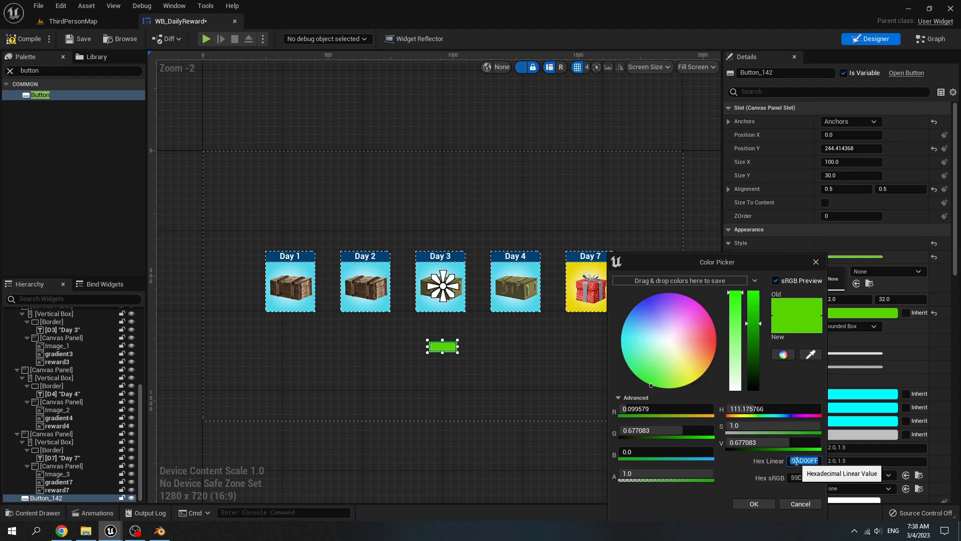
left_click(762, 501)
left_click(737, 353)
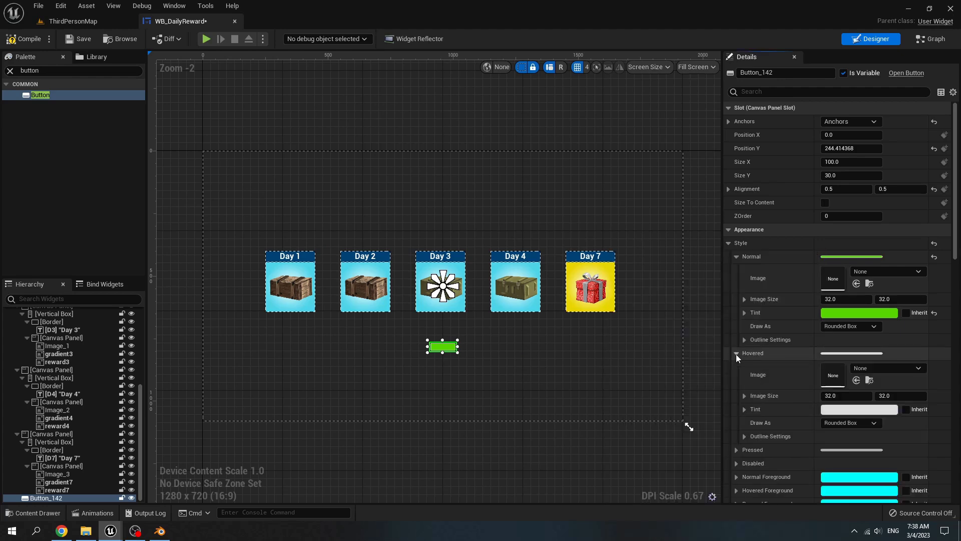
left_click(839, 411)
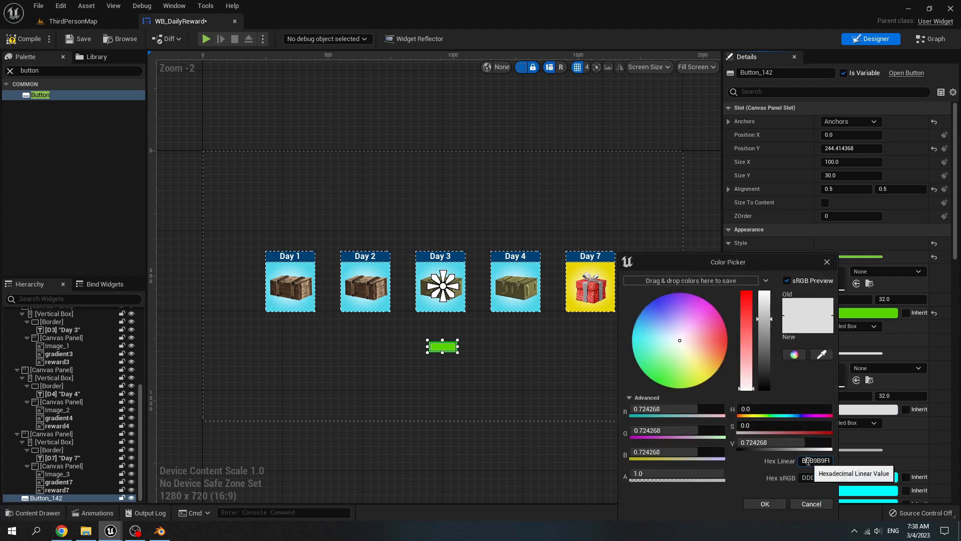
left_click(808, 461)
key("ctrl+v")
left_click(765, 504)
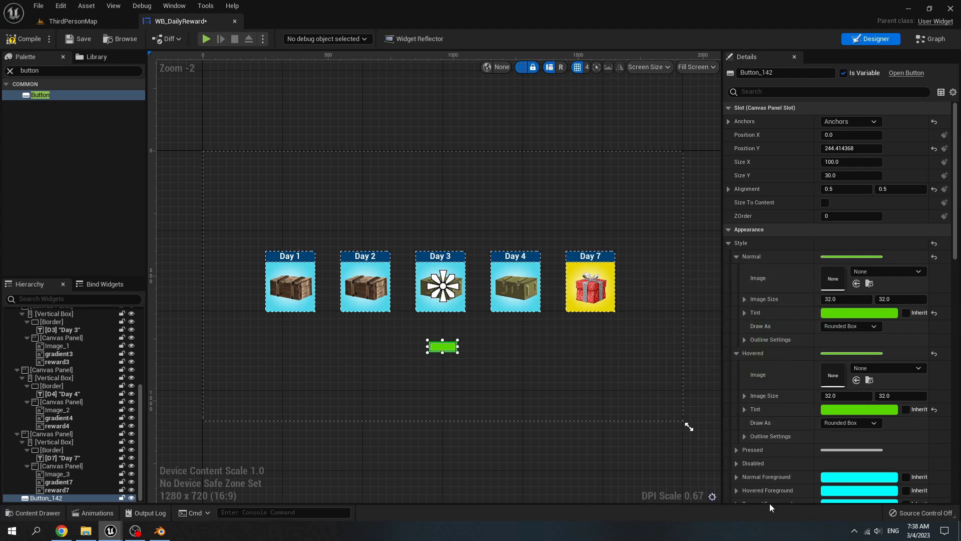
- Apply the copied green linear hex value 19AD00FF to the tint of the button's Pressed style
scroll(804, 395, "down", 3)
left_click(738, 370)
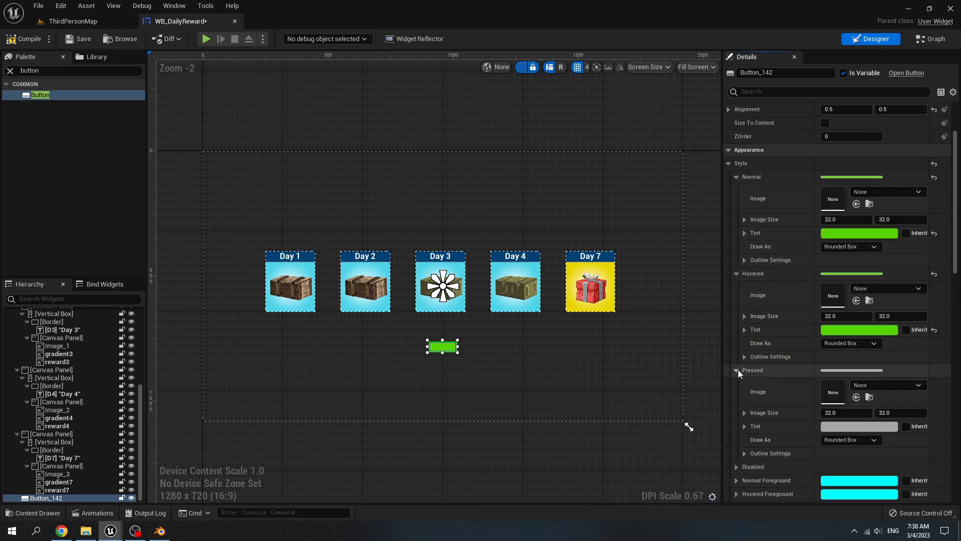
left_click(832, 426)
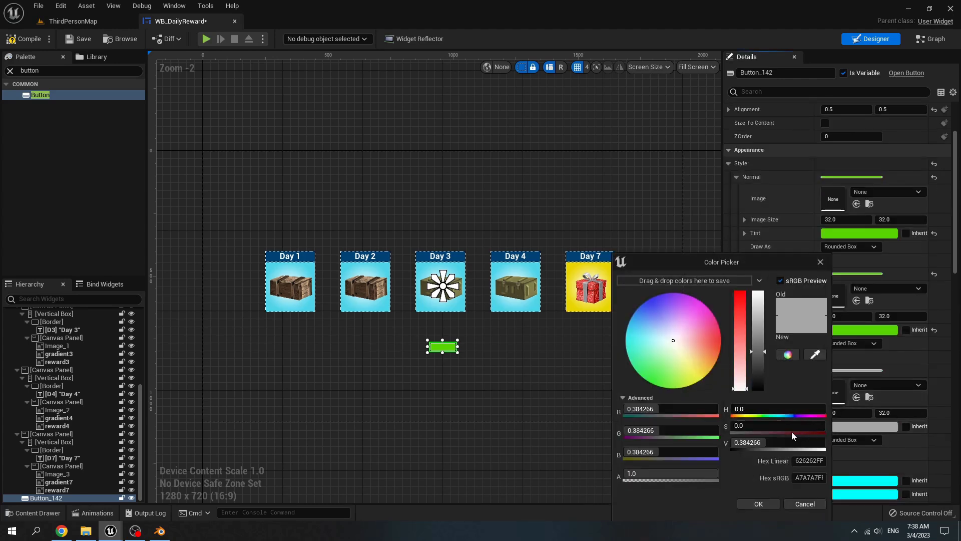
left_click(799, 460)
key("ctrl+v")
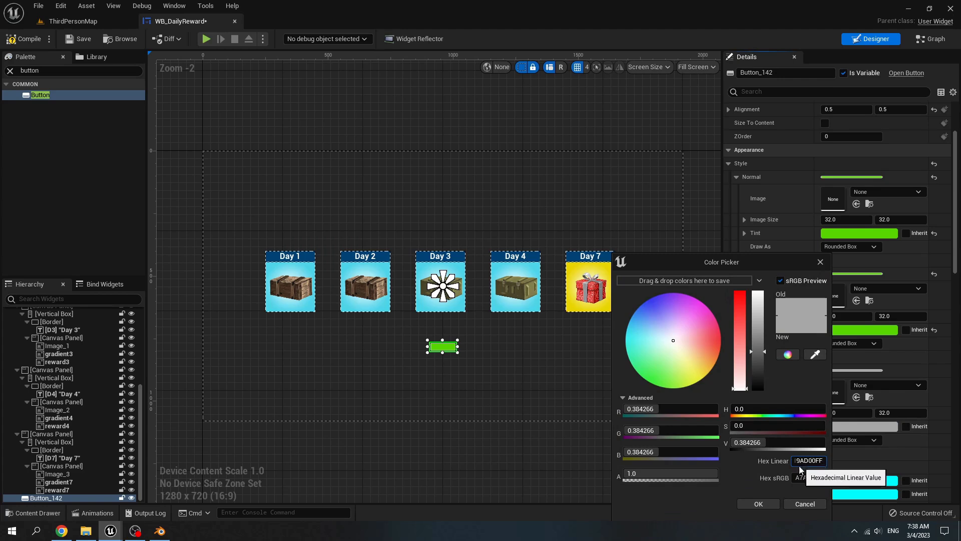
left_click(758, 503)
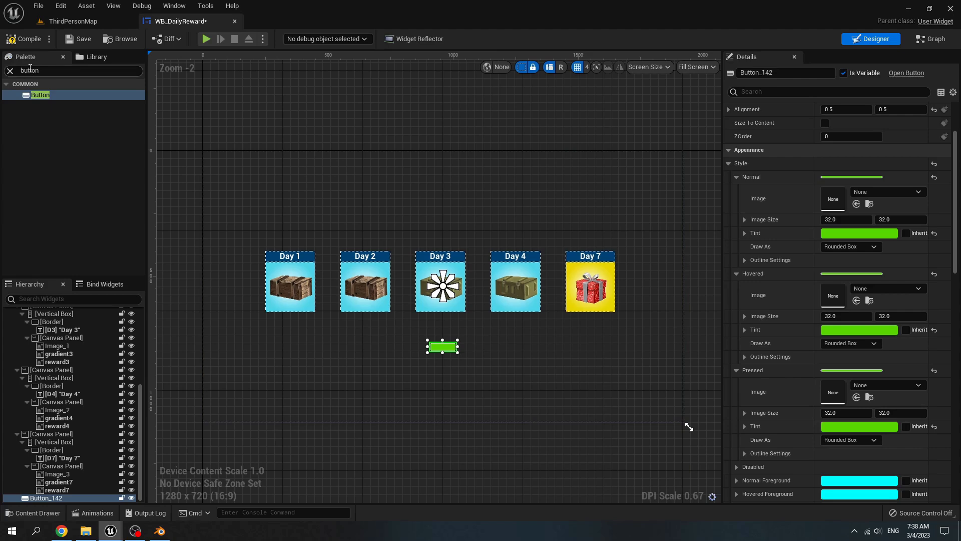
- Add a Text widget inside the green button and set its text to COLLECT
left_click(9, 71)
type("tex")
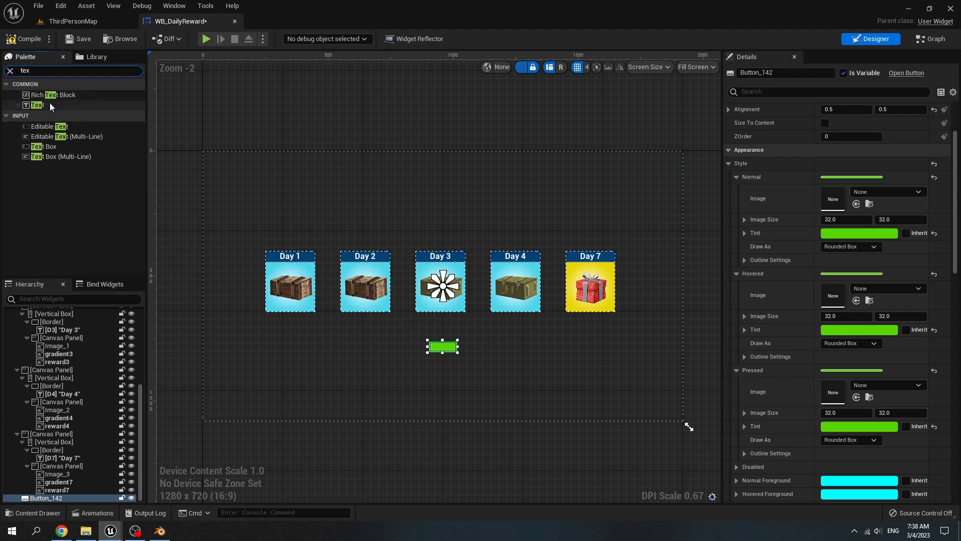
left_click_drag(49, 103, 67, 497)
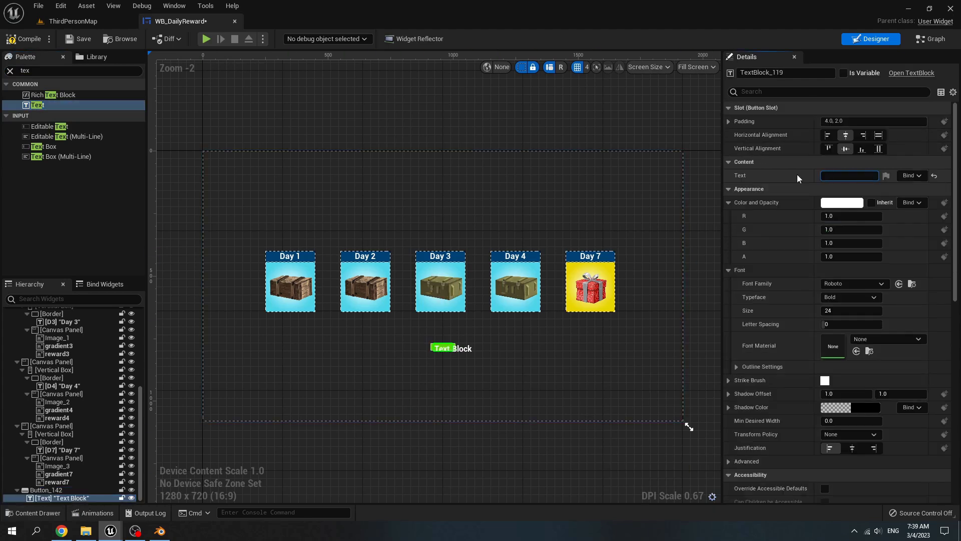
type("COLLECT")
- Rename the button's text block as Collect
left_click(785, 74)
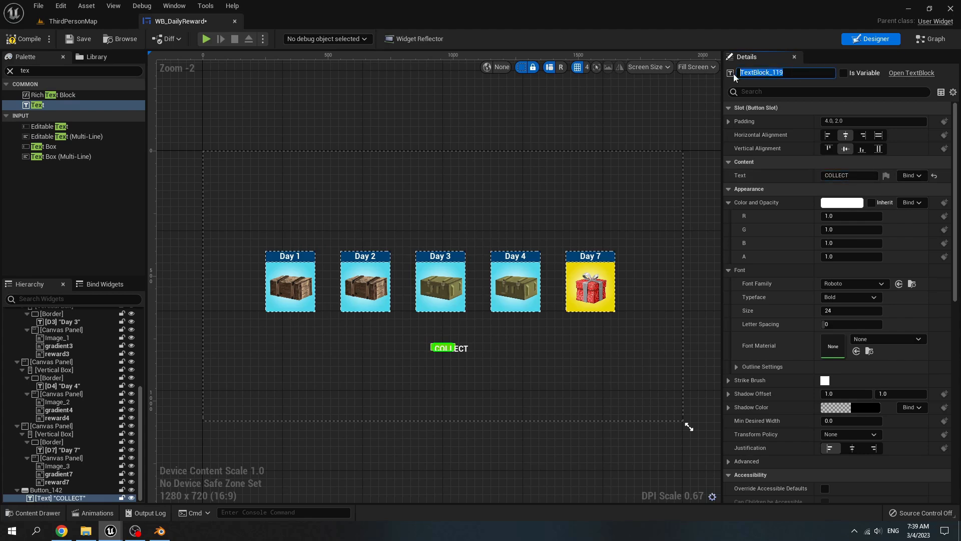
type("Collect")
key("Return")
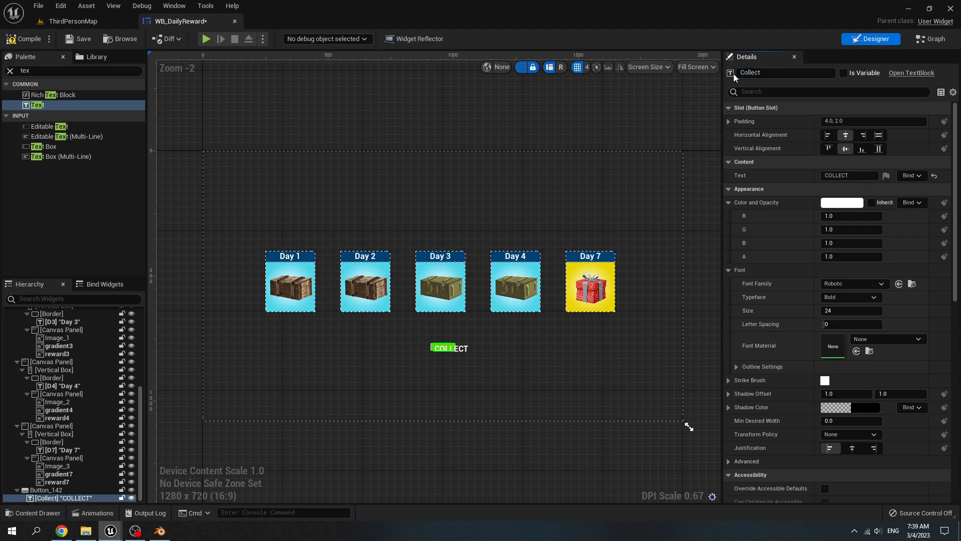
- Center the Collect text horizontally and vertically in its button, and enable Size To Content on the button
left_click(845, 135)
left_click(845, 149)
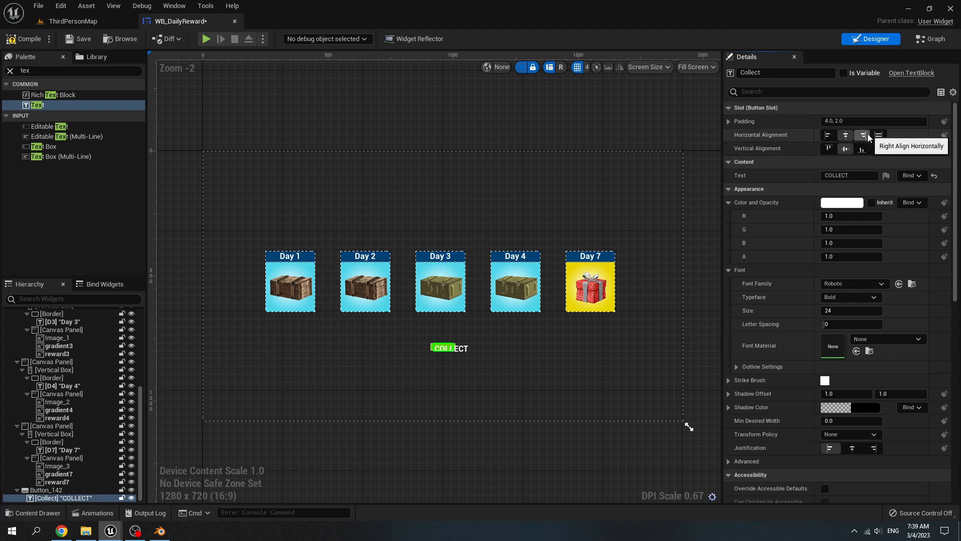
left_click(74, 490)
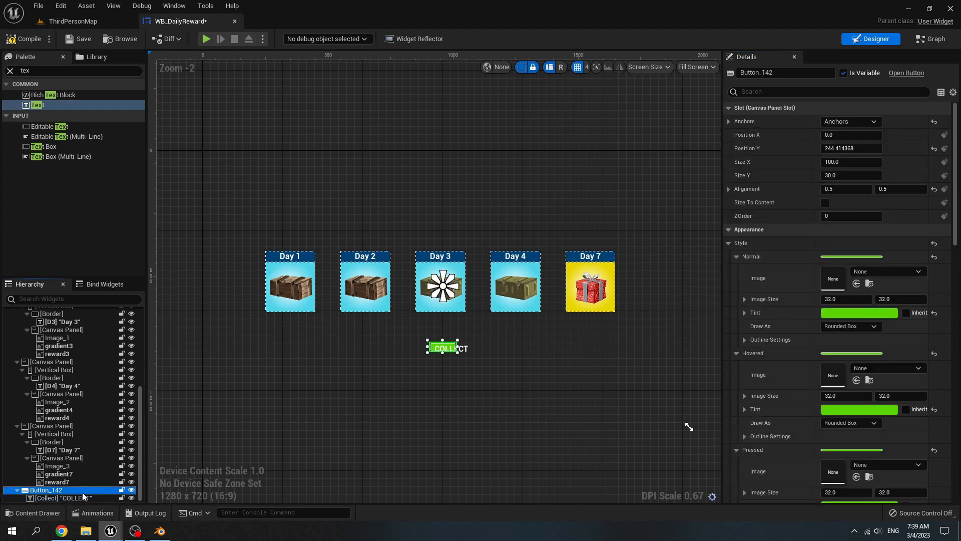
left_click(825, 203)
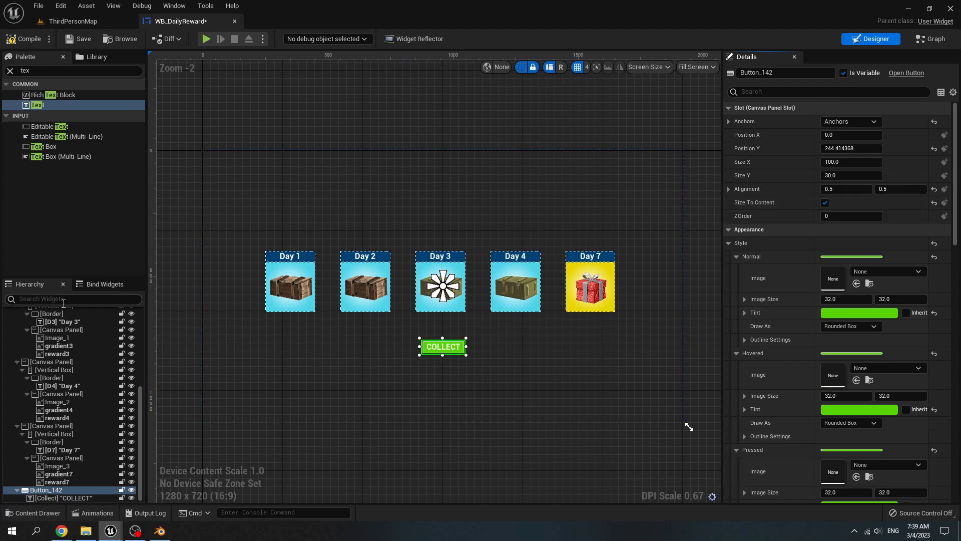
- Add a Text widget to the root Canvas Panel and rename it lefttime
scroll(60, 328, "up", 5)
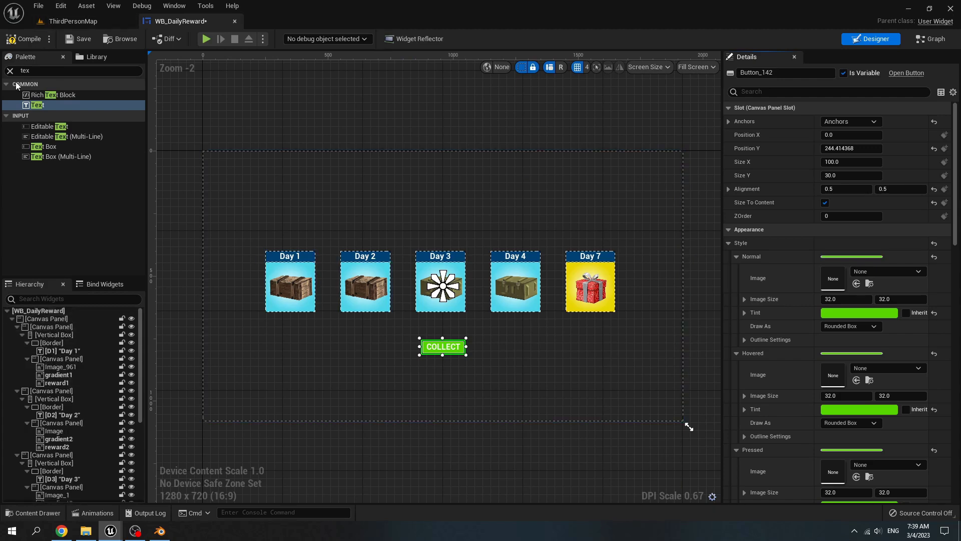
left_click(40, 106)
left_click_drag(40, 108, 58, 321)
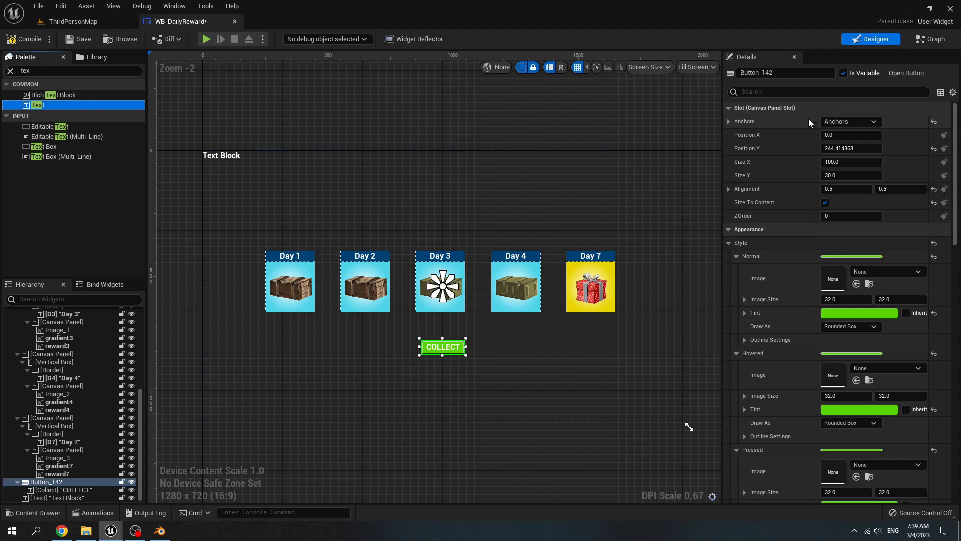
left_click(104, 497)
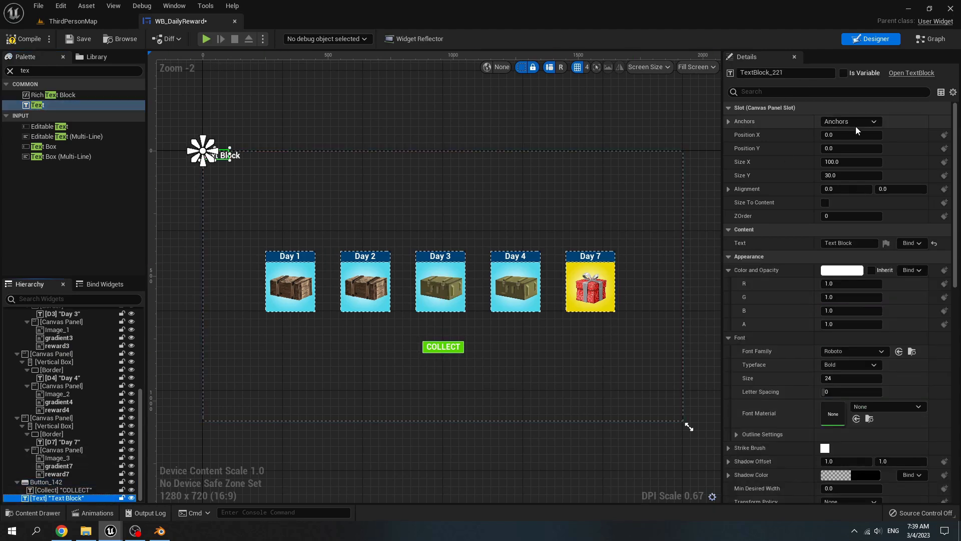
left_click(779, 73)
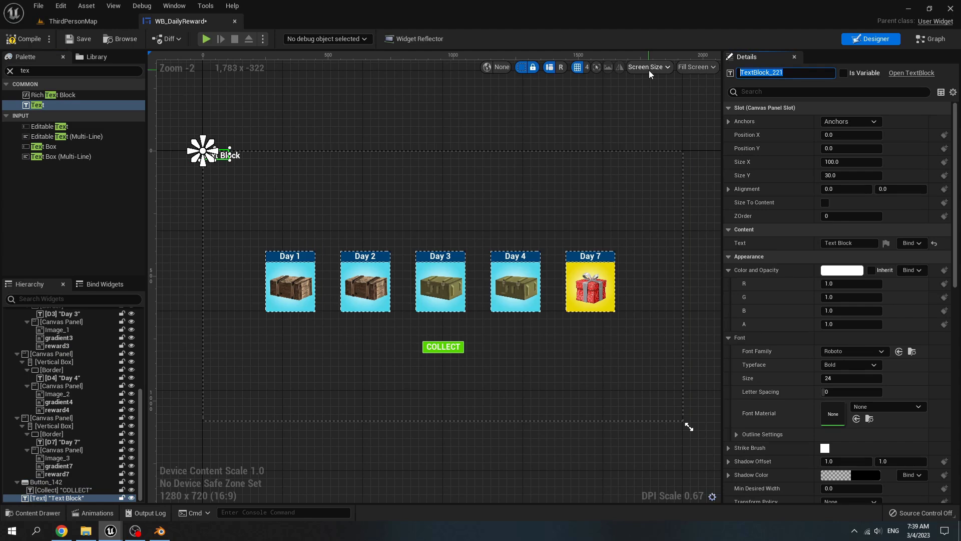
type("lefttime")
key("Return")
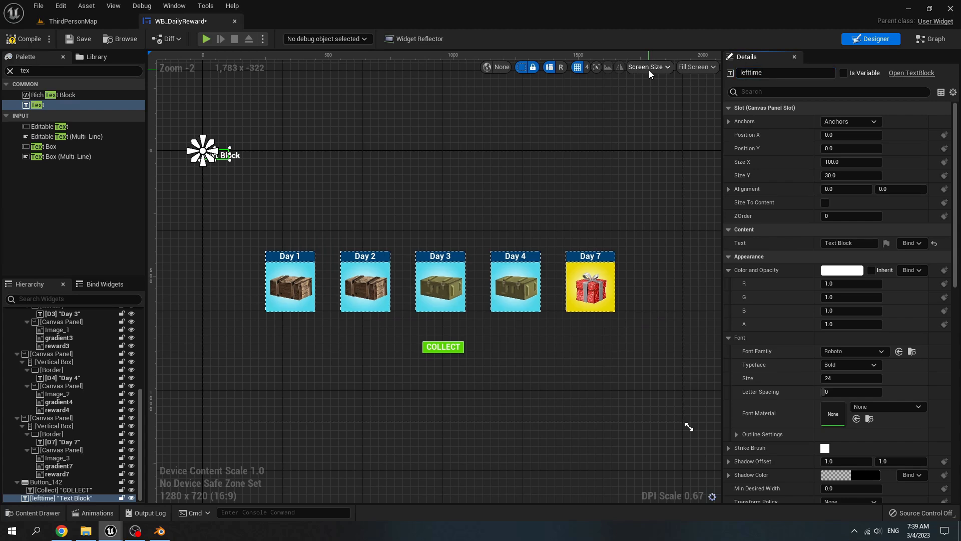
- Anchor the lefttime text at the canvas centre with its position reset to 0, 0 and alignment set to 0.5, 0.5
left_click(858, 120)
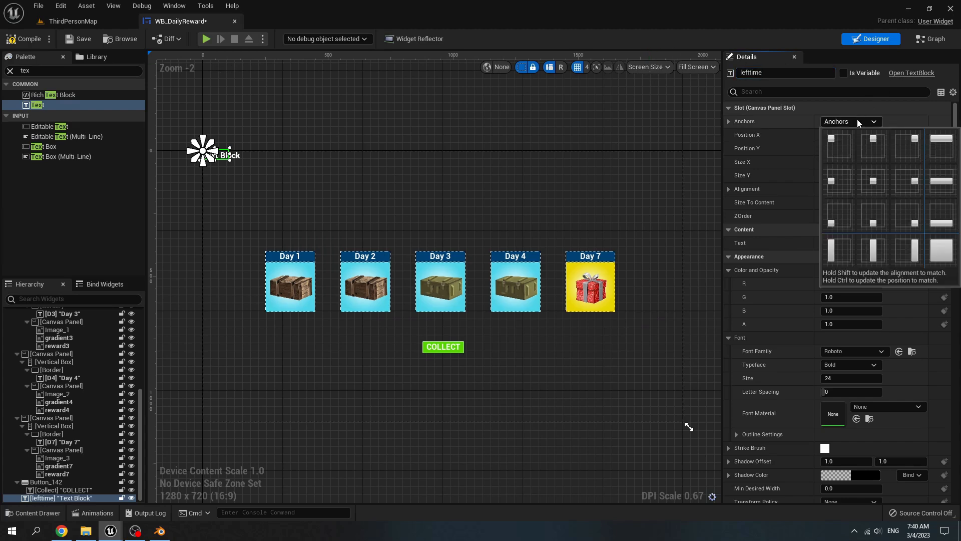
left_click(874, 183)
left_click(934, 135)
left_click(934, 148)
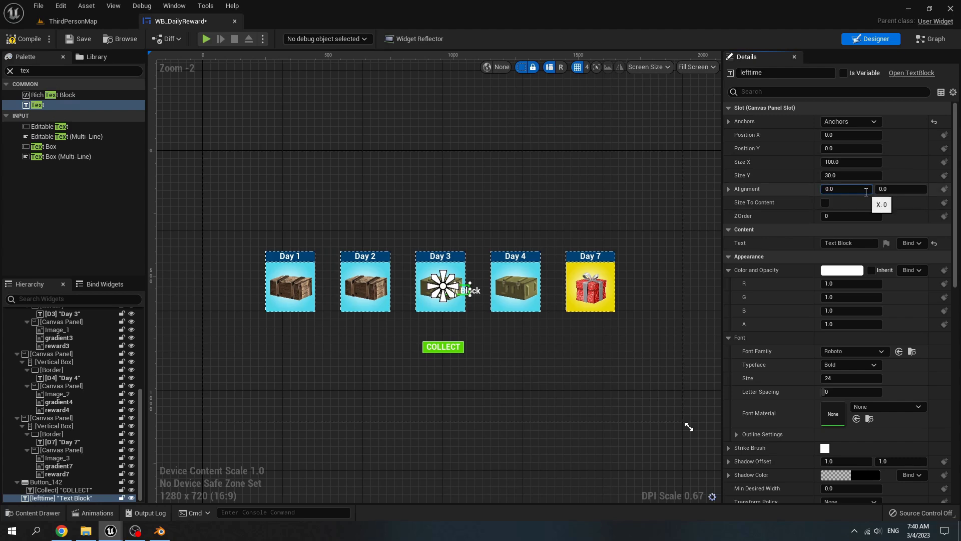
left_click(866, 192)
type("0.5")
key("Return")
left_click(903, 190)
type("0.5")
key("Return")
- Move the lefttime text above the day panels to Position Y about -238 and enable Size To Content
mouse_move(843, 148)
left_mouse_down()
mouse_move(851, 149)
mouse_move(814, 148)
mouse_move(849, 148)
mouse_move(839, 149)
left_mouse_up()
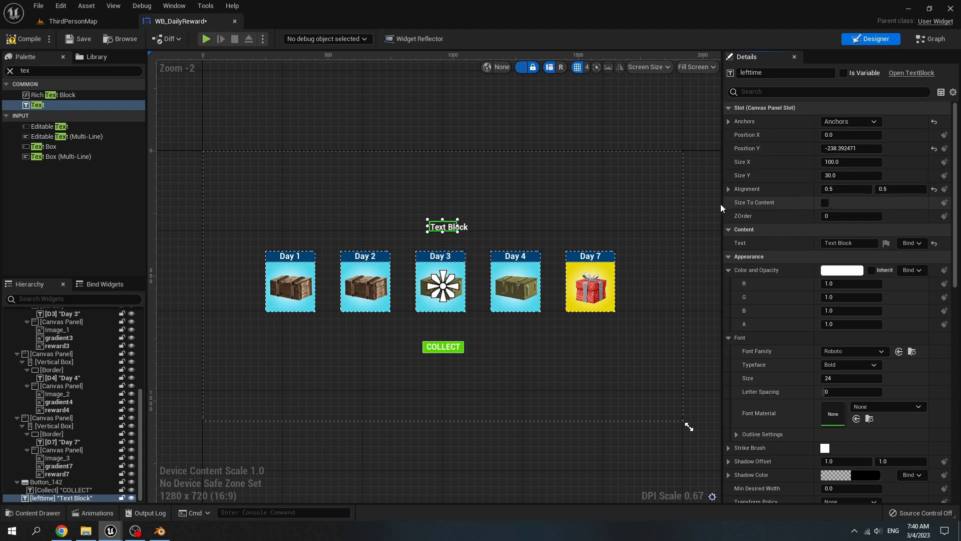
left_click(825, 203)
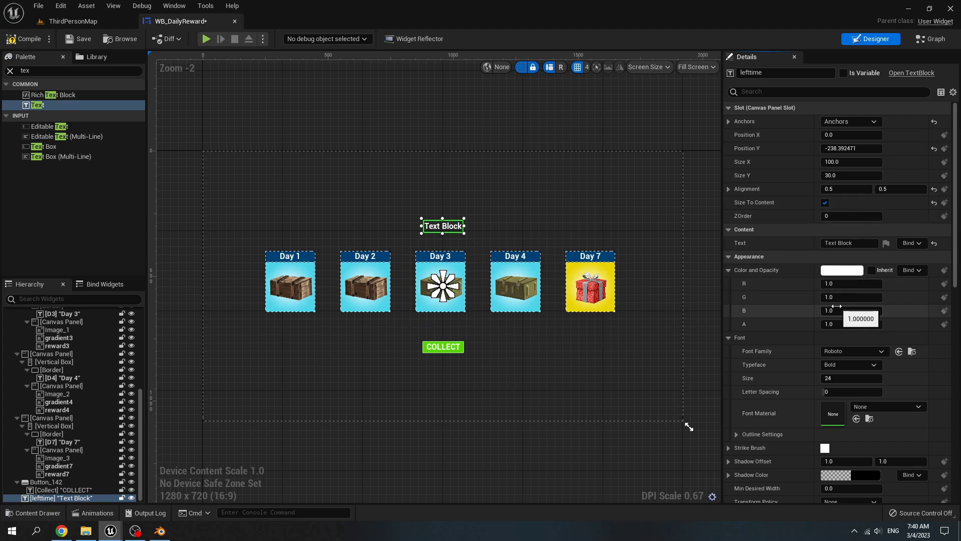
- Set the lefttime text to the word Time followed by a row of dots, and mark it as a variable
left_click(826, 243)
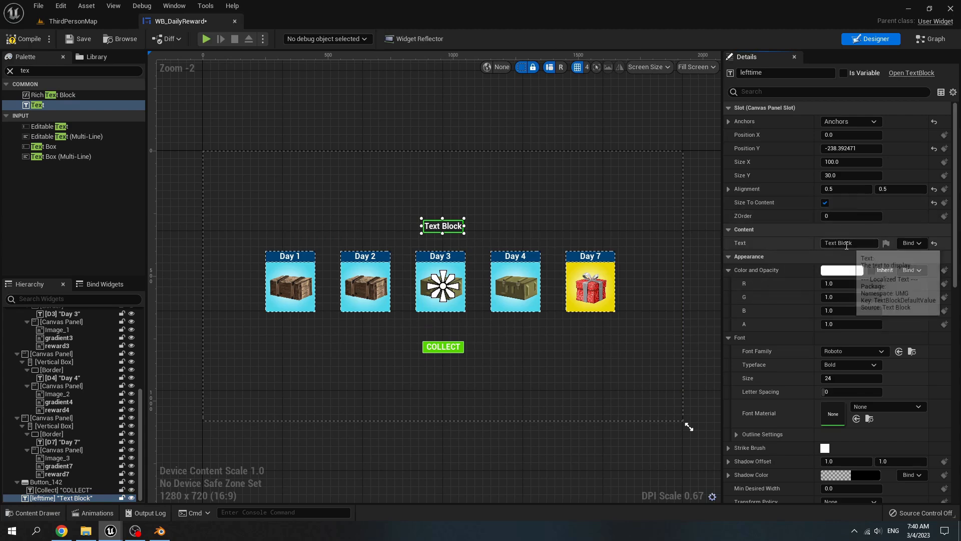
type("Time..........")
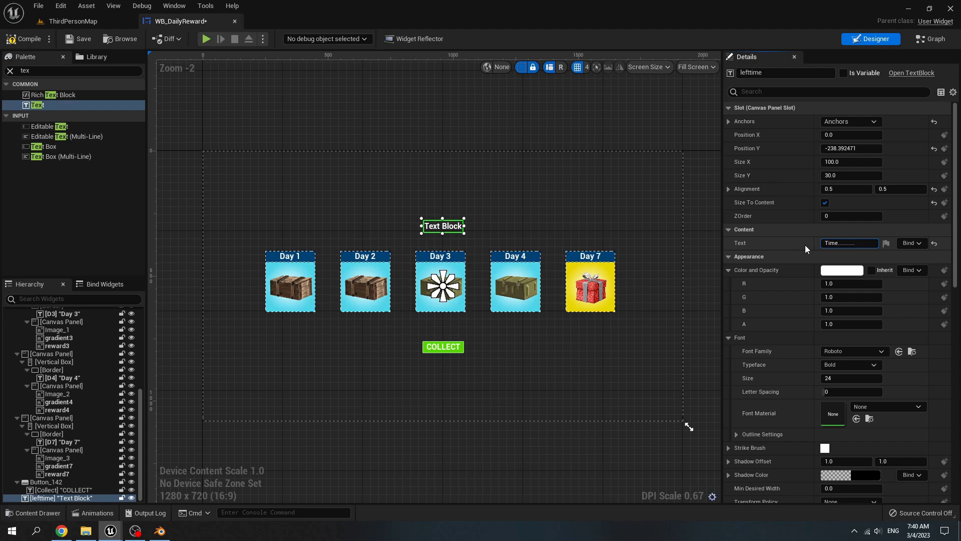
key("Return")
left_click(619, 220)
left_click(456, 226)
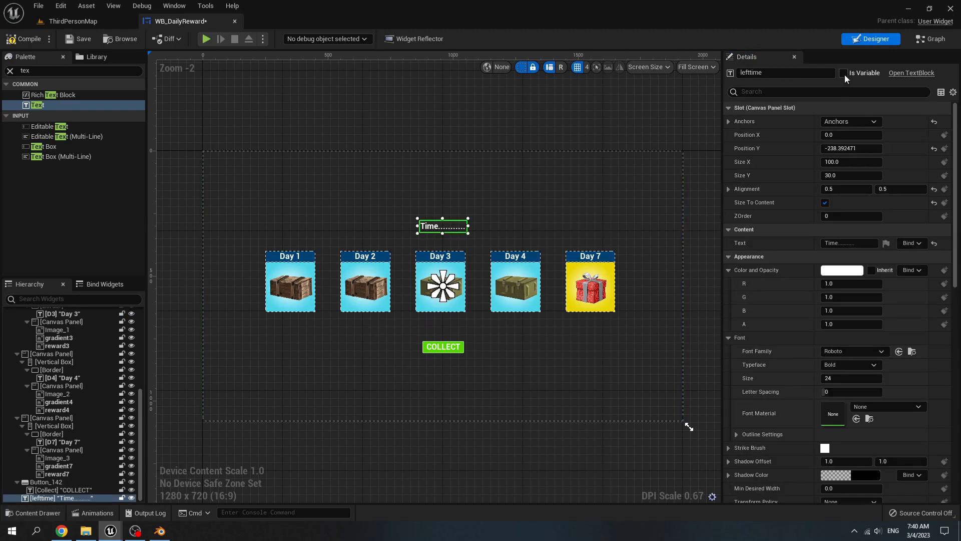
left_click(844, 73)
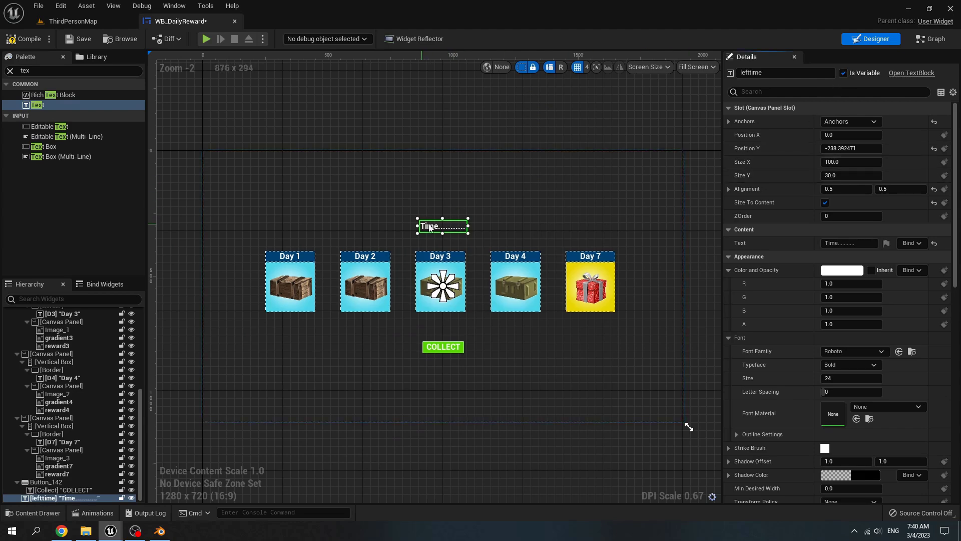
- Add another Text widget to the root Canvas Panel for the coin display
left_click(10, 71)
left_click(24, 71)
type("text")
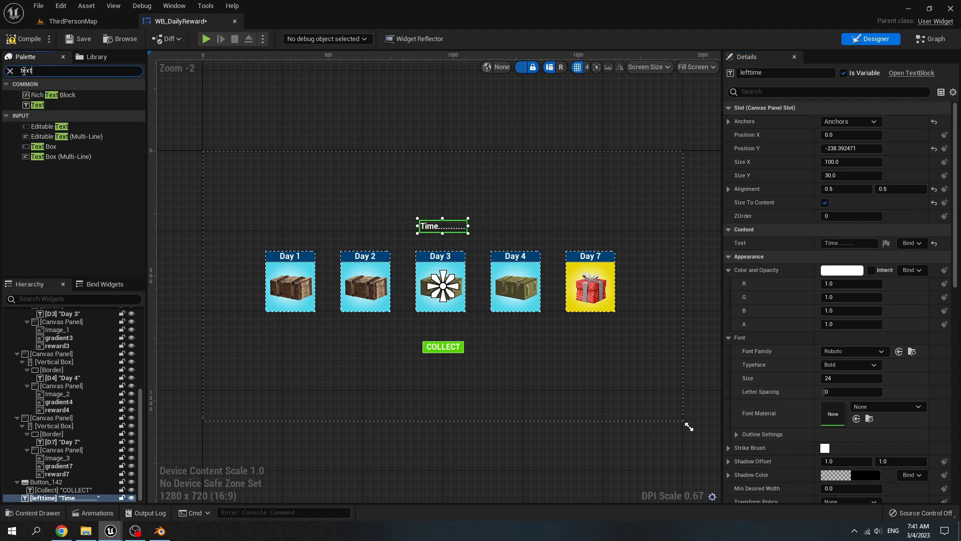
scroll(65, 359, "up", 10)
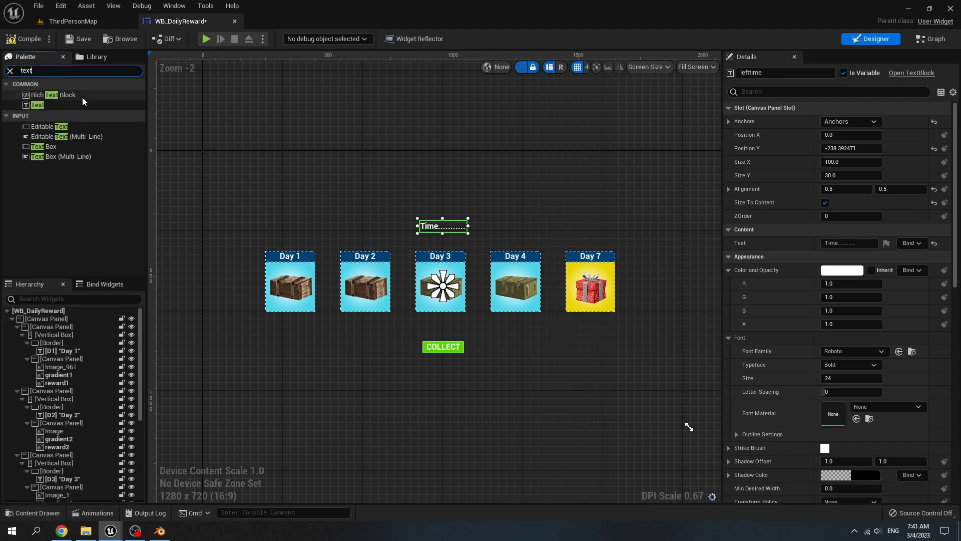
left_click_drag(64, 105, 66, 319)
- Anchor the new text block to the canvas's top-right corner and place it at about X -273, Y 54
left_click(851, 121)
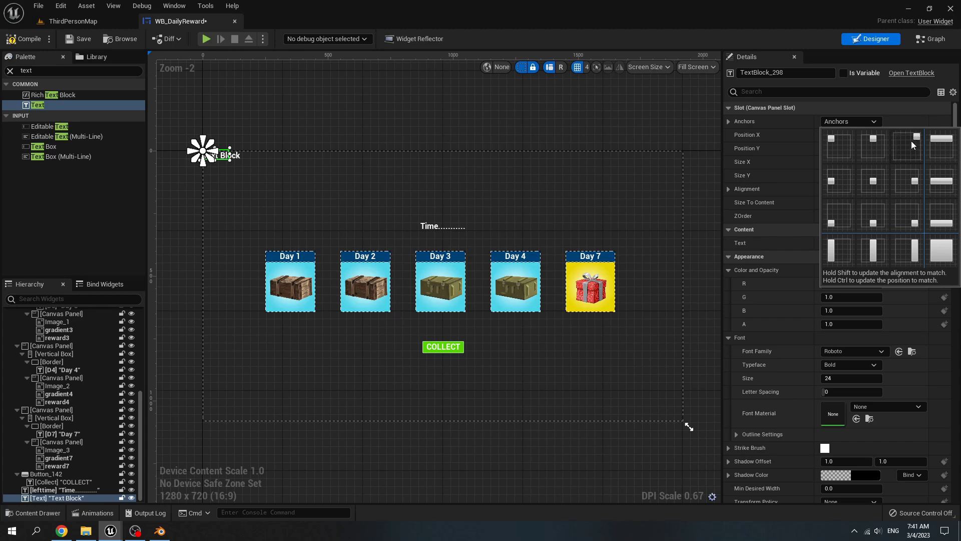
left_click(911, 140)
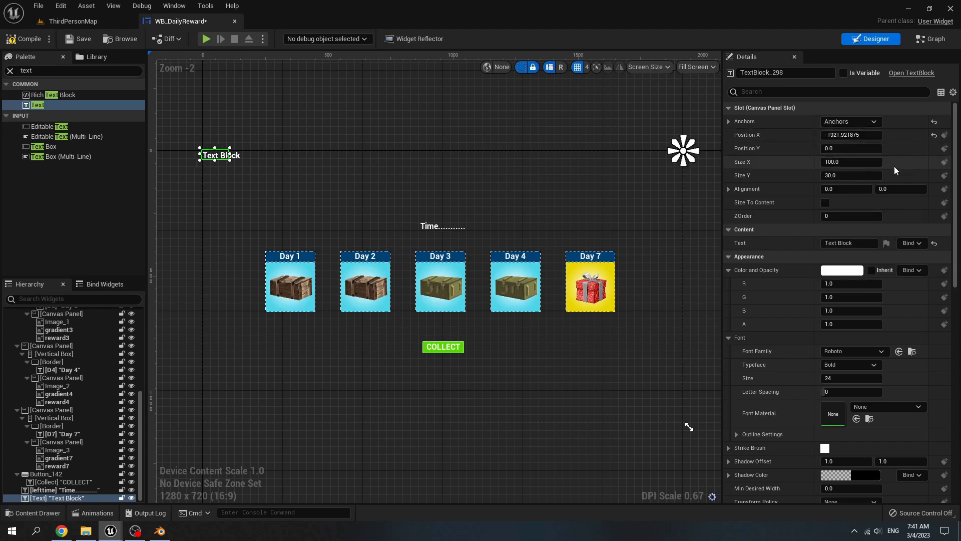
left_click(932, 136)
left_click_drag(882, 135, 866, 151)
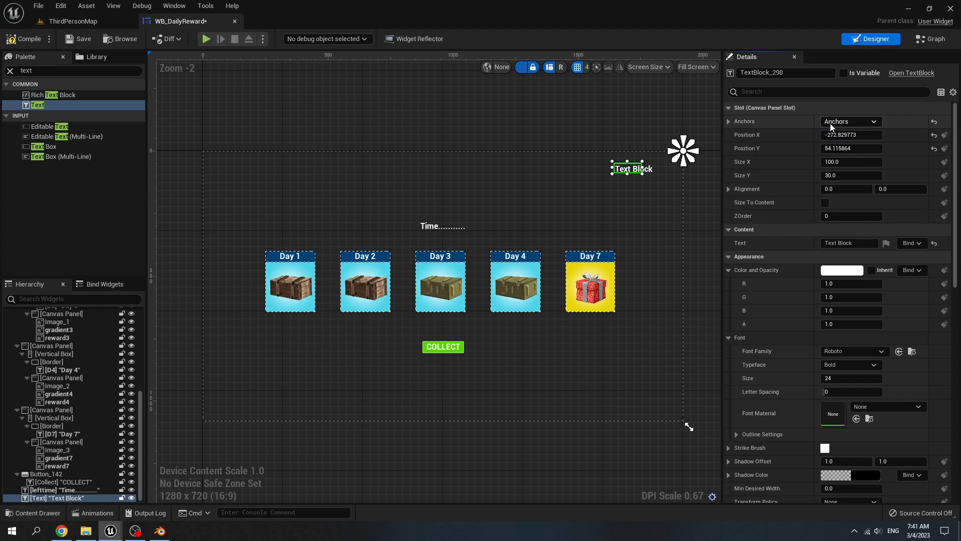
- Rename the new text block as CoinView and set its text to 0
double_click(797, 73)
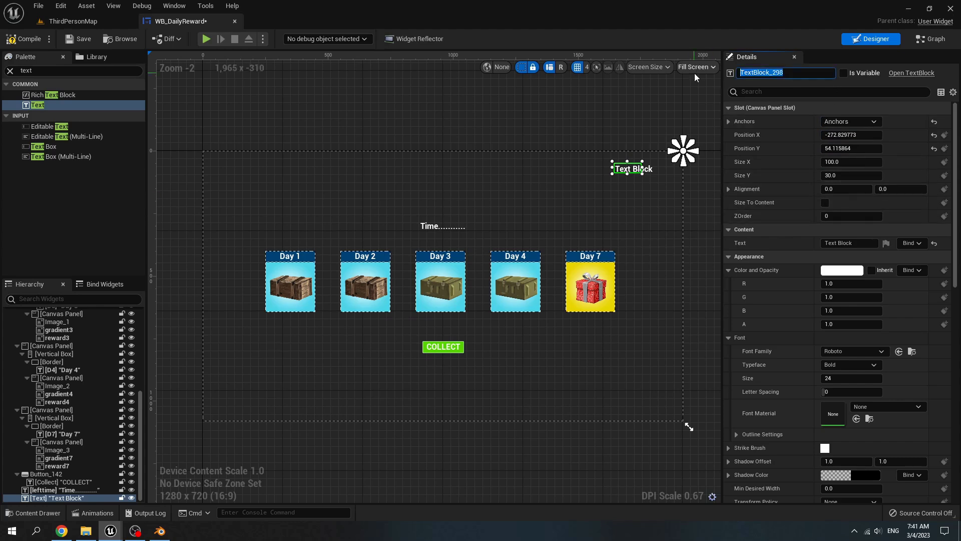
type("CoinV")
type("iew")
key("Return")
left_click(828, 244)
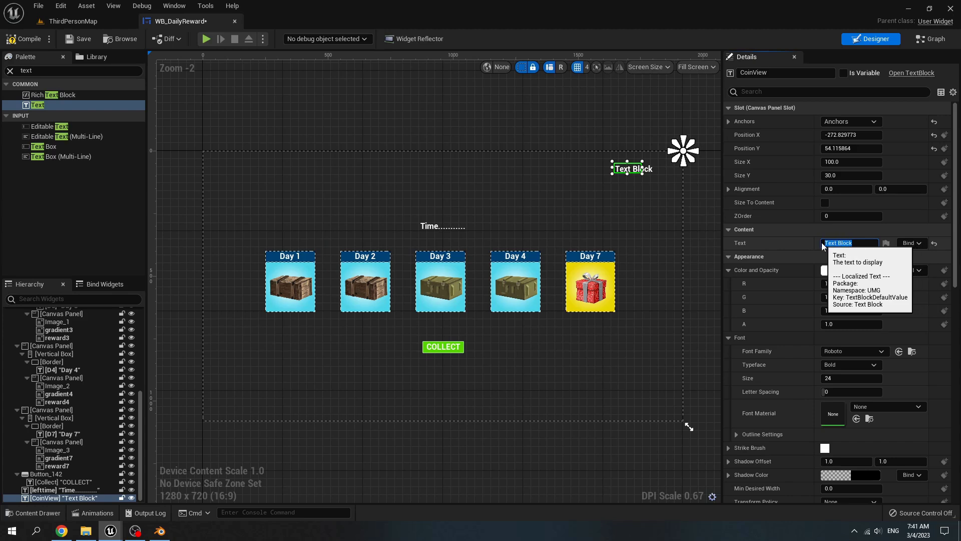
type("0")
key("Return")
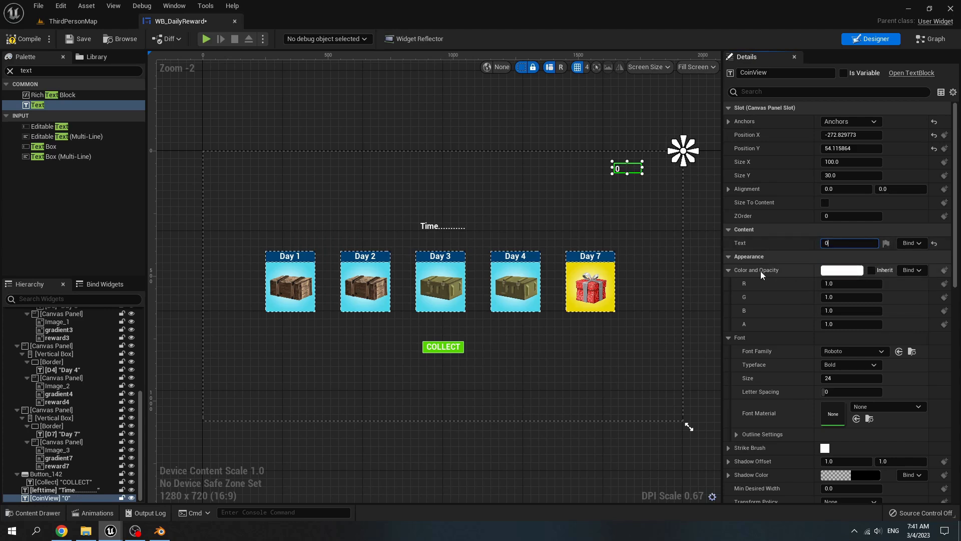
- Color the CoinView text golden yellow, about R 1.0, G 0.81, B 0.0, and set its font size to 35
left_click(829, 271)
left_click_drag(694, 359, 711, 383)
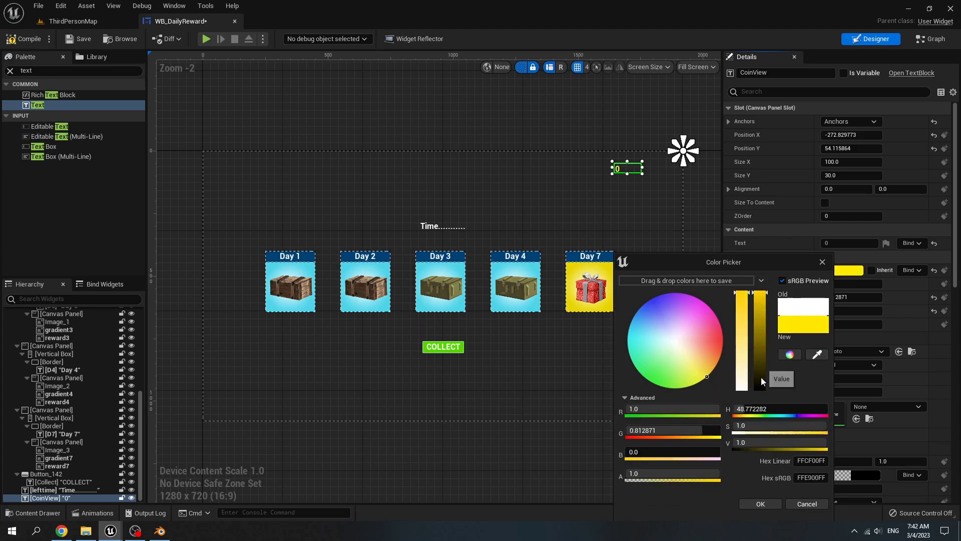
left_click(756, 503)
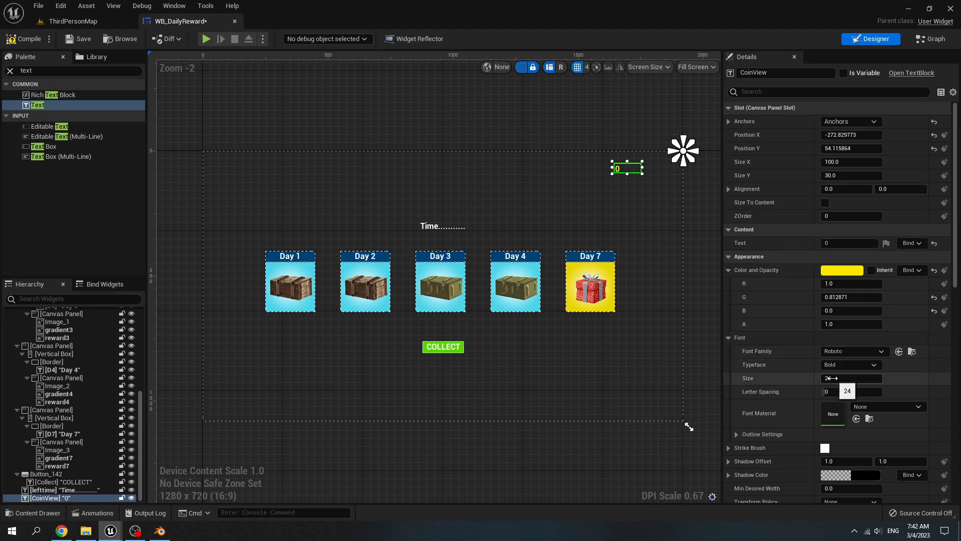
left_click(831, 378)
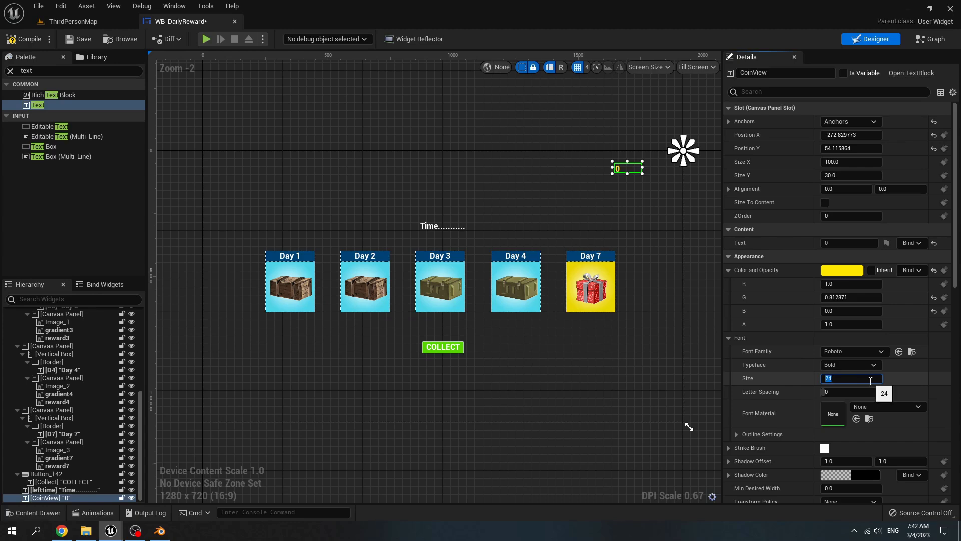
type("35")
key("Return")
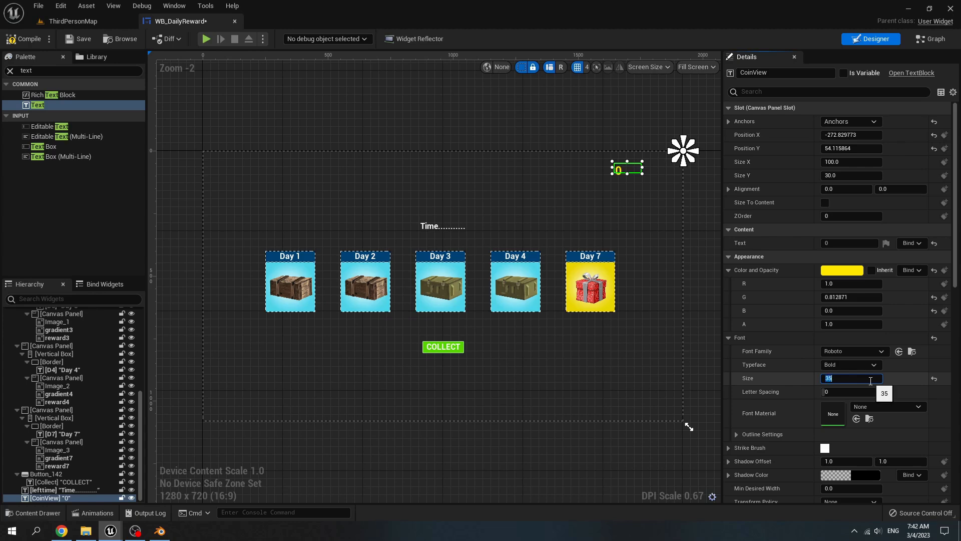
- Set the font size of the lefttime text to 30
left_click(441, 227)
left_click(843, 377)
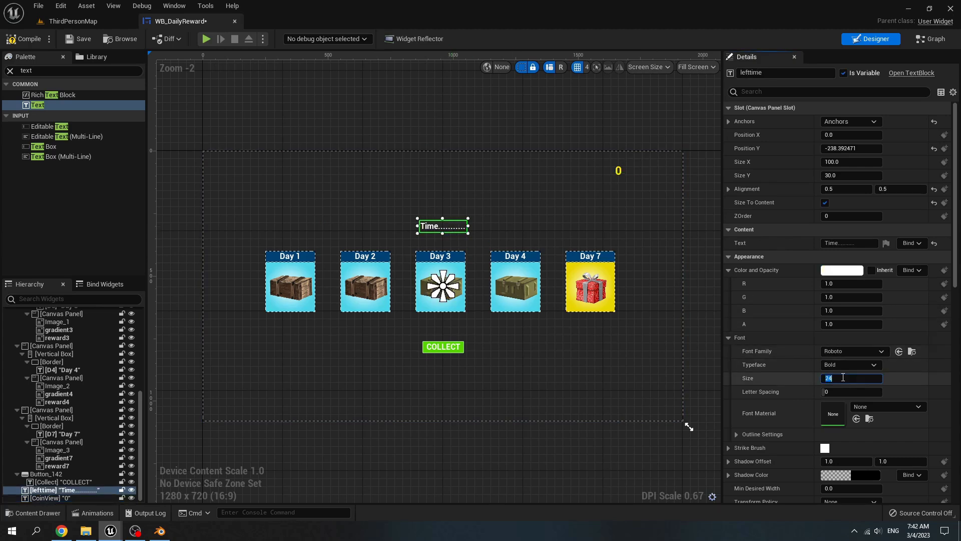
type("30")
key("Return")
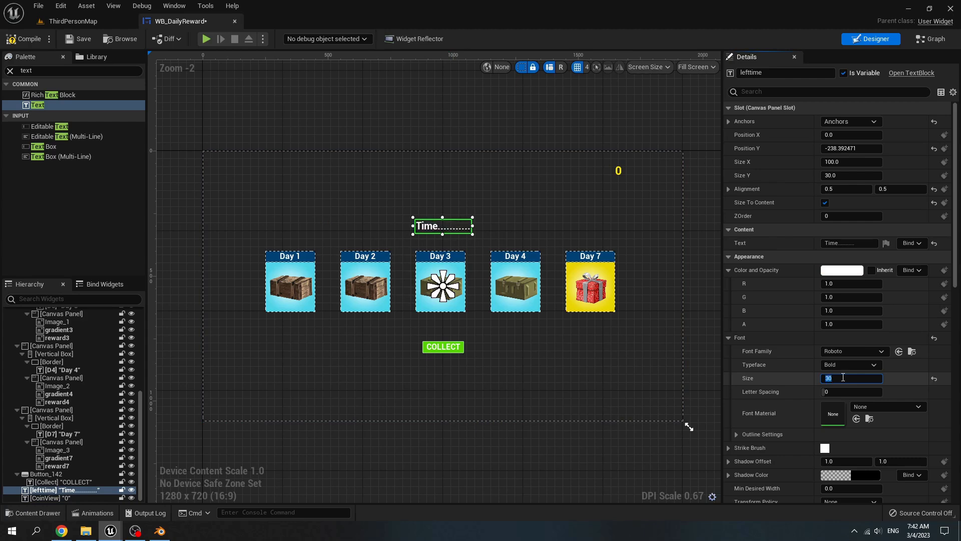
left_click(531, 448)
left_click(529, 443)
left_click(530, 443)
left_click(548, 459)
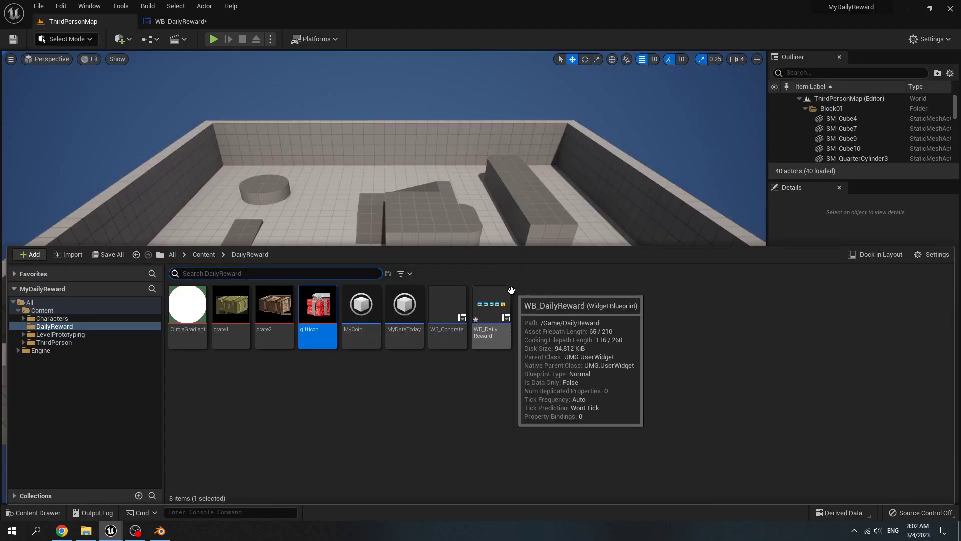
- Open the WB_Congrate widget from the DailyReward folder and add a Canvas Panel as its root
double_click(448, 311)
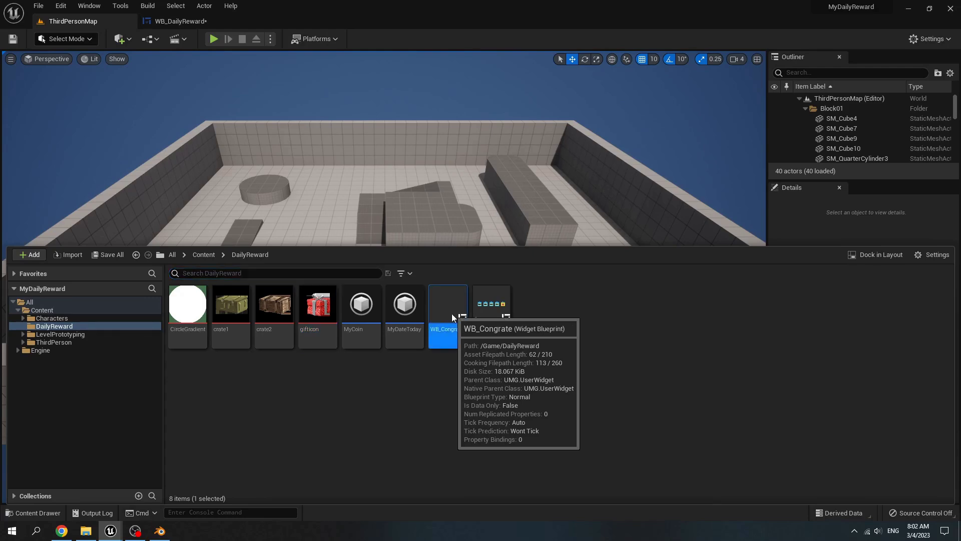
type("canva")
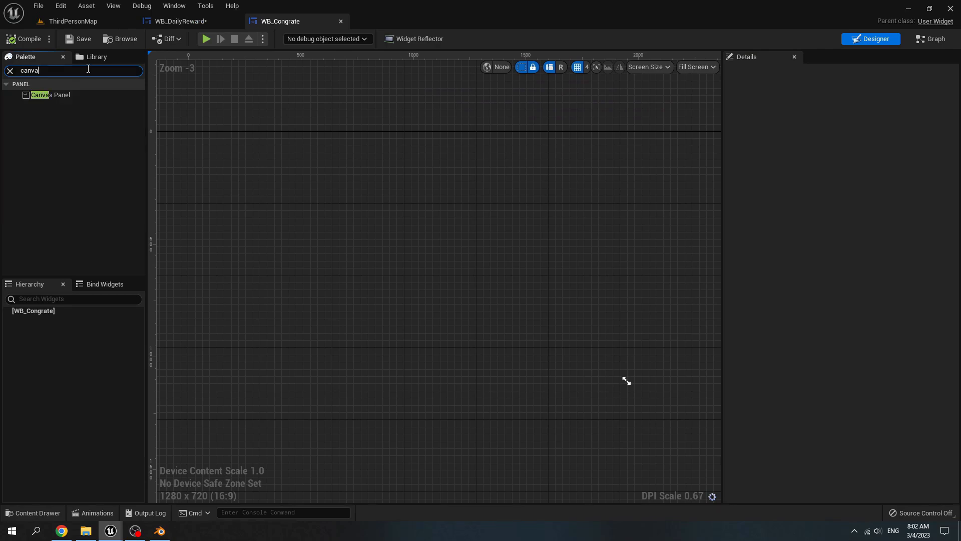
left_click_drag(101, 95, 62, 315)
left_click(63, 322)
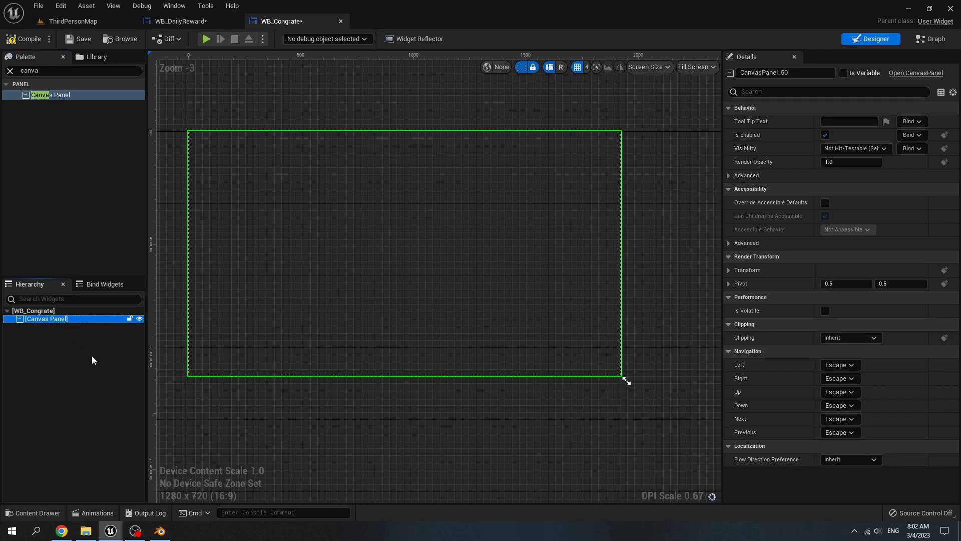
- Add a Border widget inside the Canvas Panel of WB_Congrate and select it
left_click(55, 71)
key("BackSpace")
type("bo")
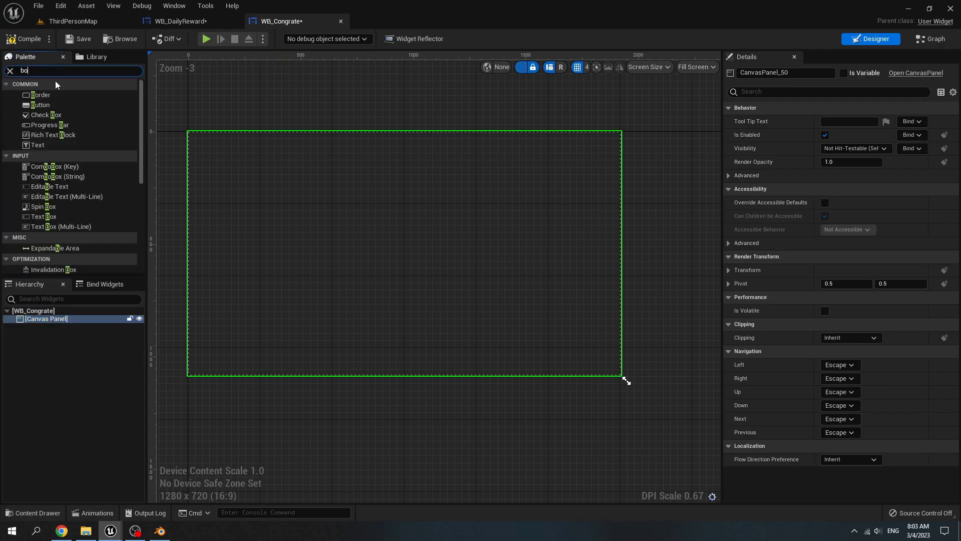
type("rder")
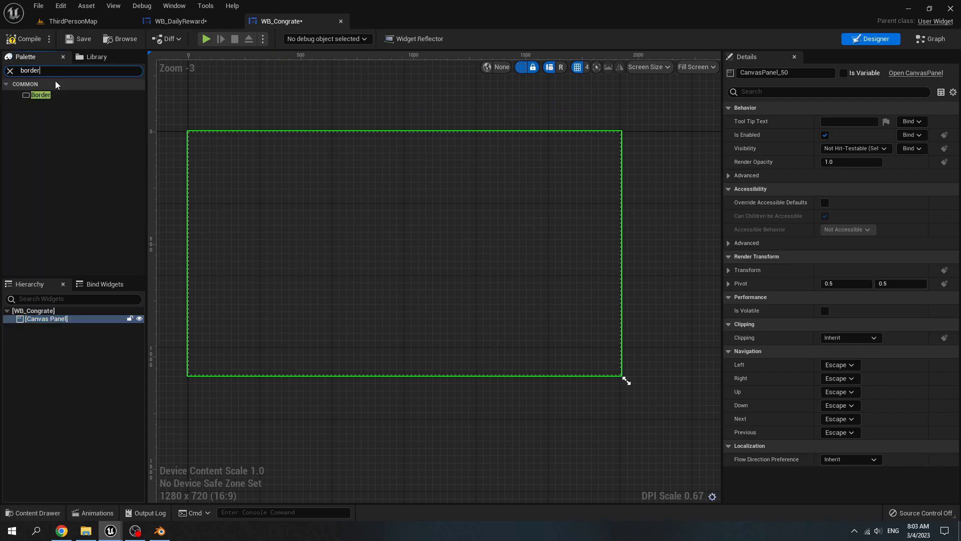
left_click(62, 94)
left_click_drag(76, 337, 76, 319)
left_click(70, 328)
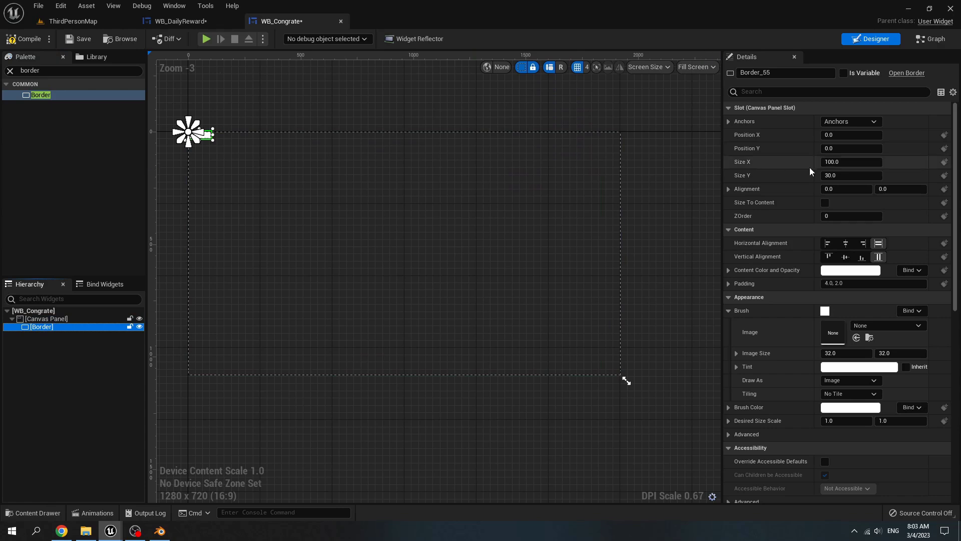
- Set the Border's size to 720 by 840
left_click(848, 162)
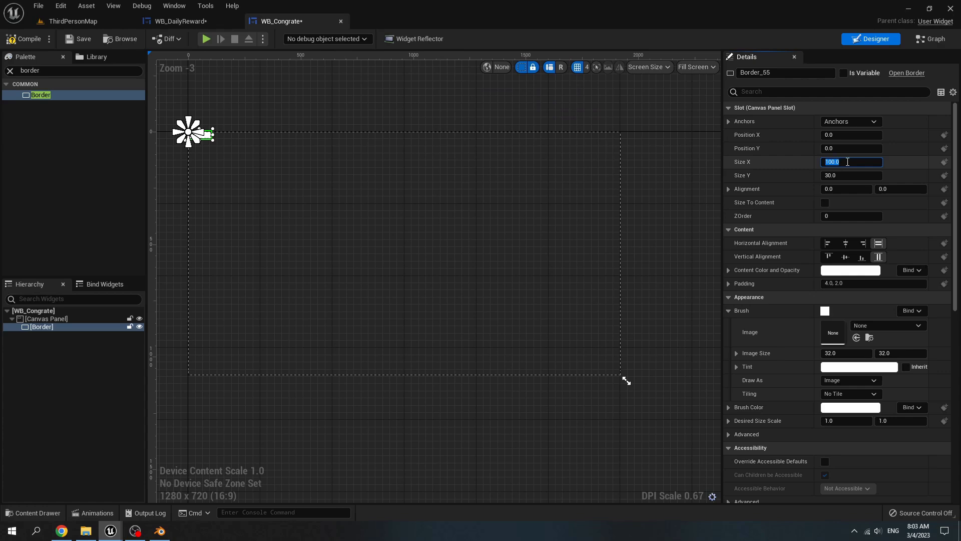
type("720")
key("Return")
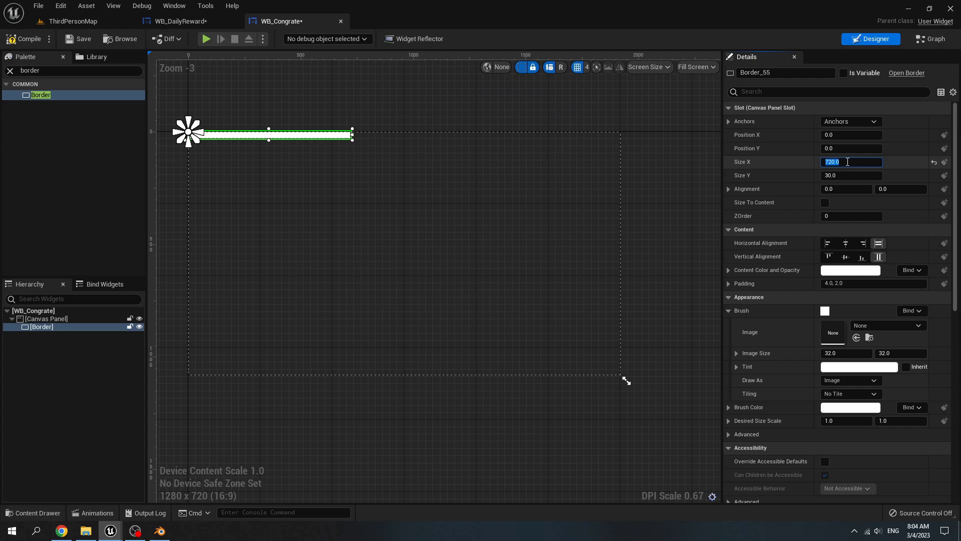
left_click(854, 175)
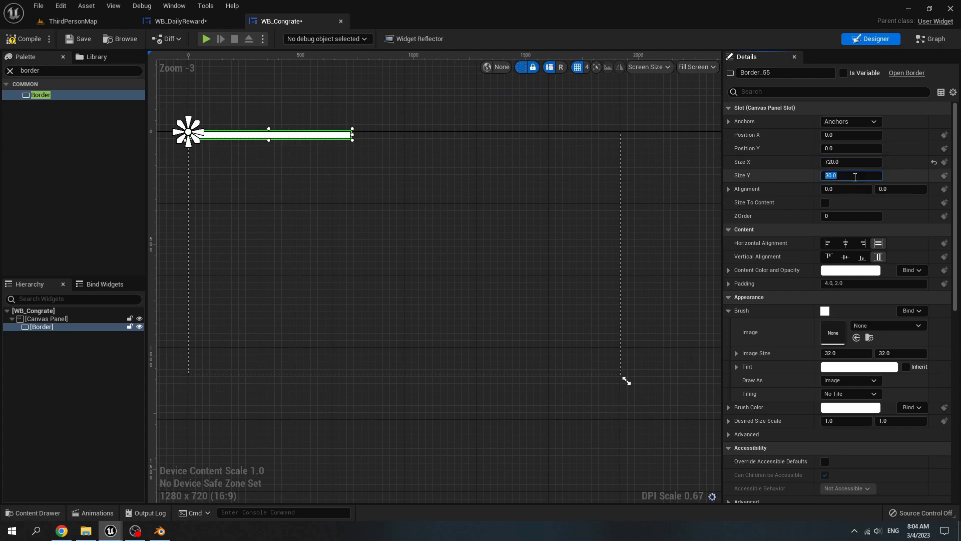
type("840")
key("Return")
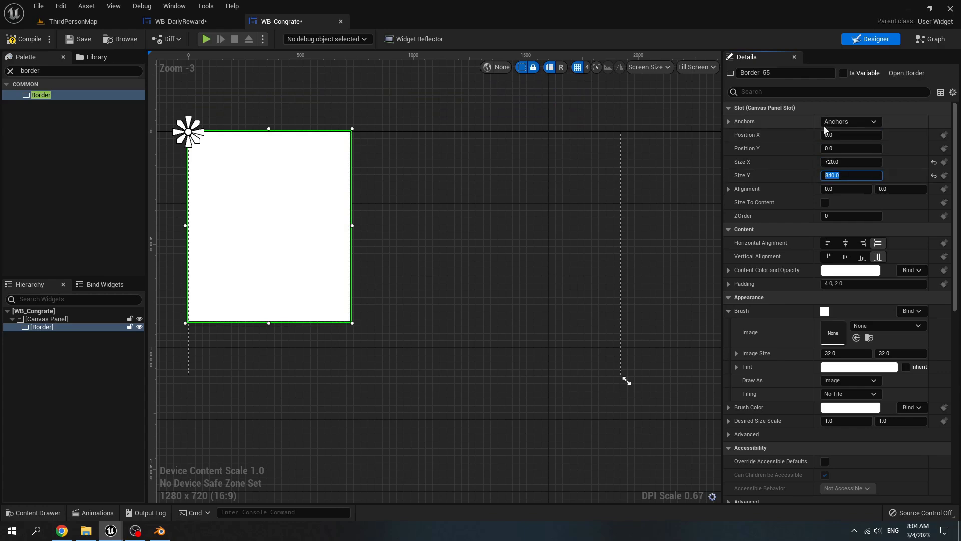
- Center the Border on the canvas with a center anchor, position 0, 0 and alignment 0.5, 0.5
left_click(841, 123)
left_click(872, 180)
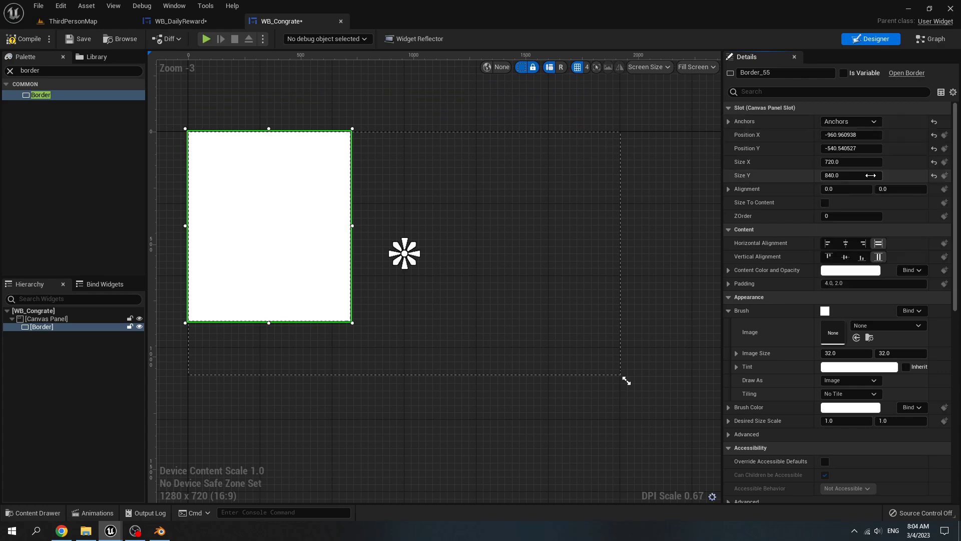
left_click(933, 136)
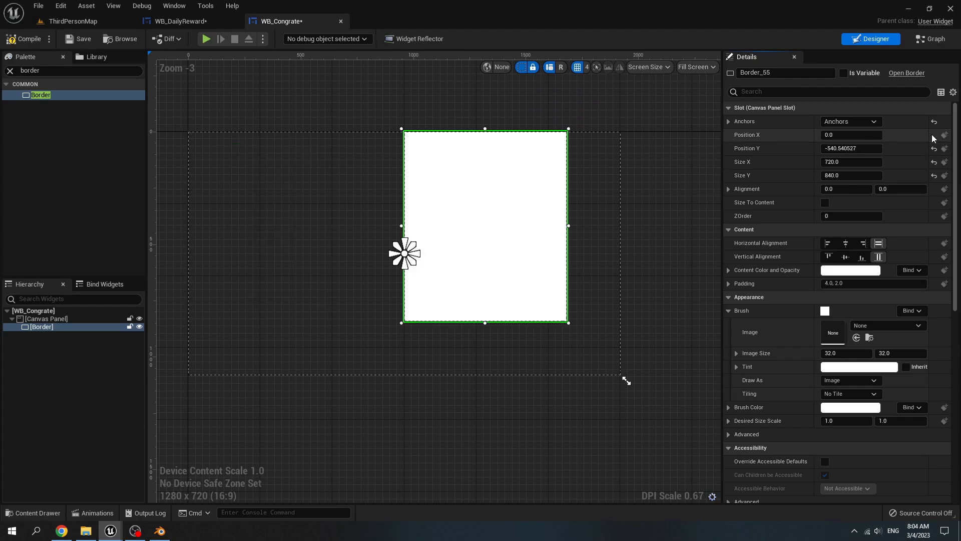
left_click(934, 149)
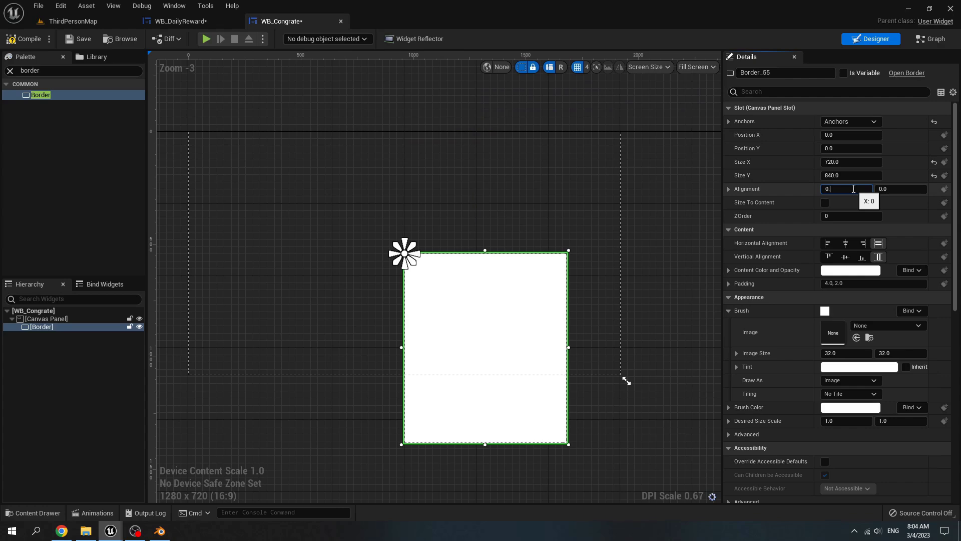
type(".5")
key("Return")
left_click(912, 189)
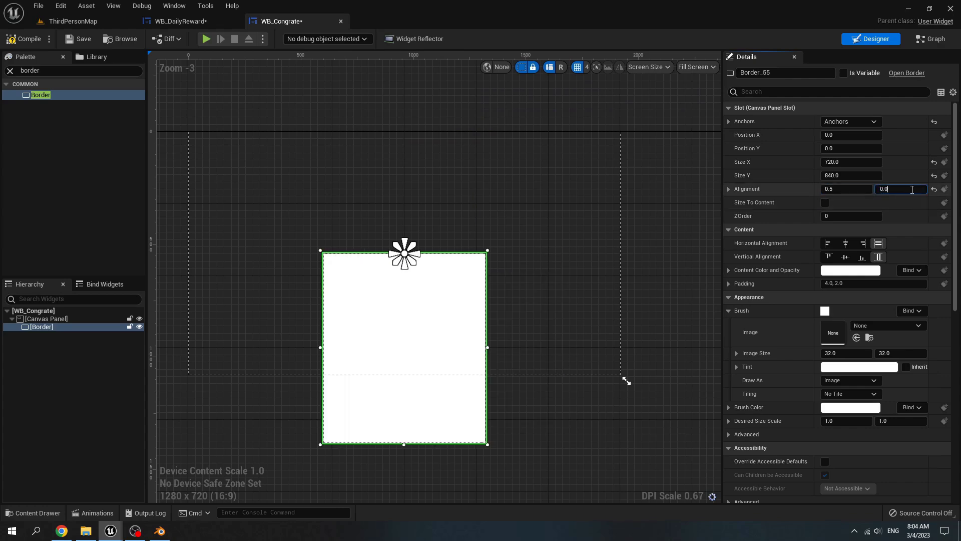
type(".5")
key("Return")
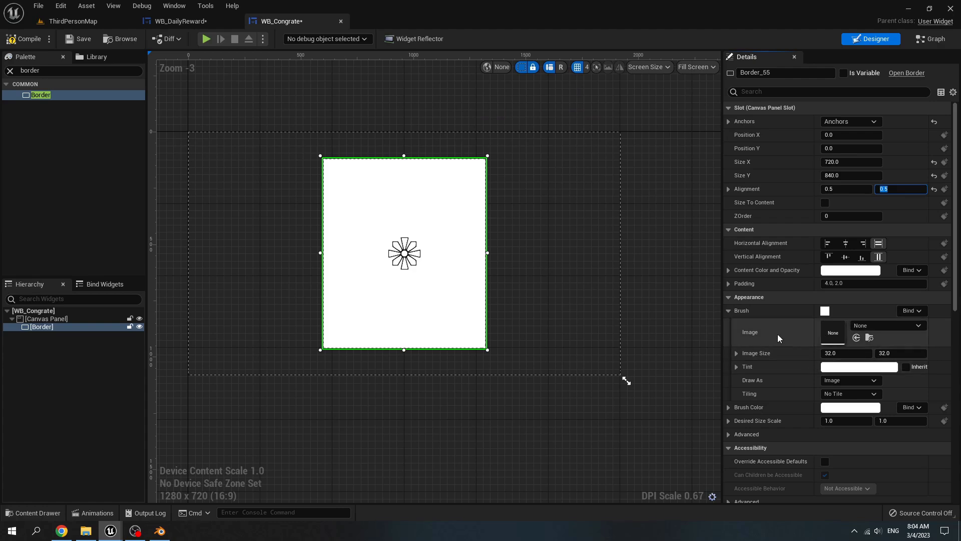
- Tint the Border's brush medium blue, about R 0.0, G 0.20, B 0.36
left_click(846, 369)
mouse_move(673, 345)
left_mouse_down()
mouse_move(626, 343)
mouse_move(603, 299)
left_mouse_up()
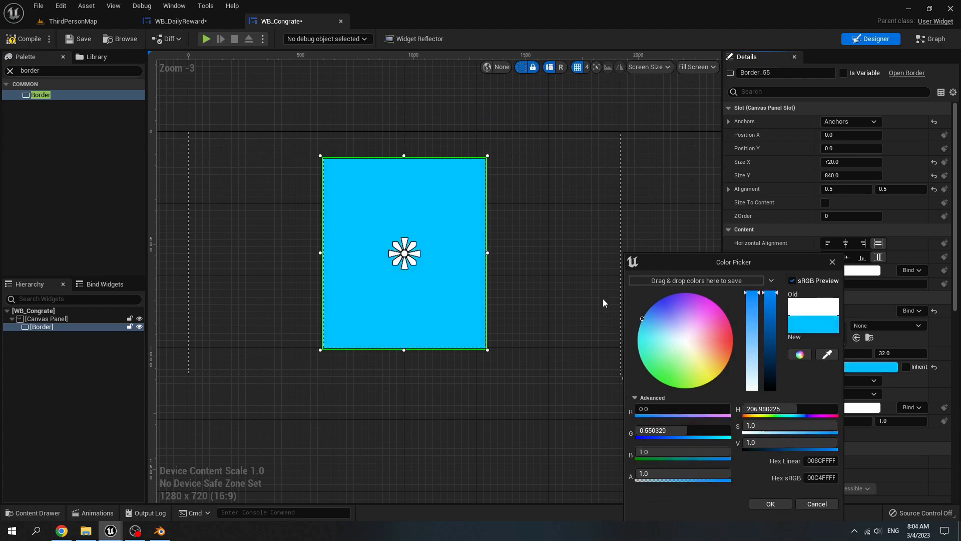
left_click_drag(769, 303, 768, 354)
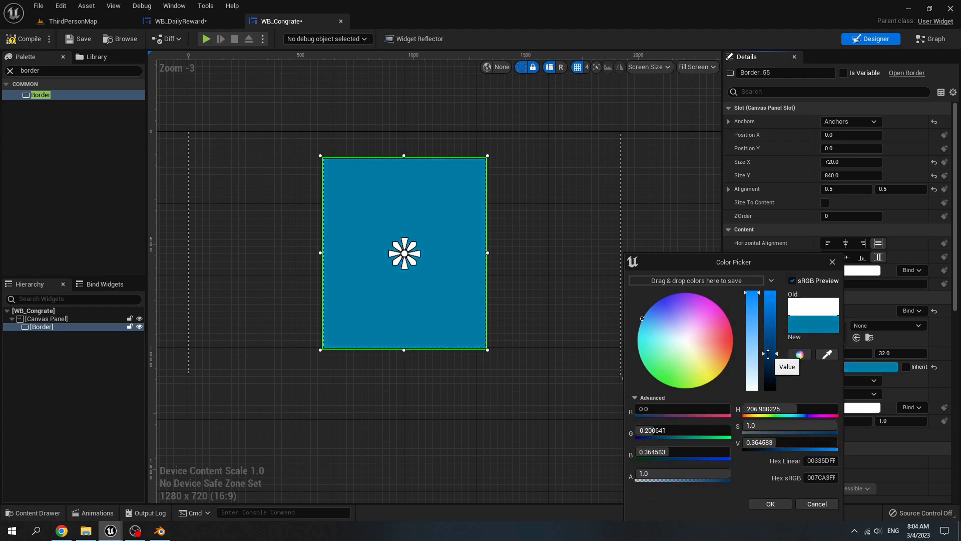
left_click(764, 502)
- Add a Text widget inside the Border
double_click(39, 72)
type("te")
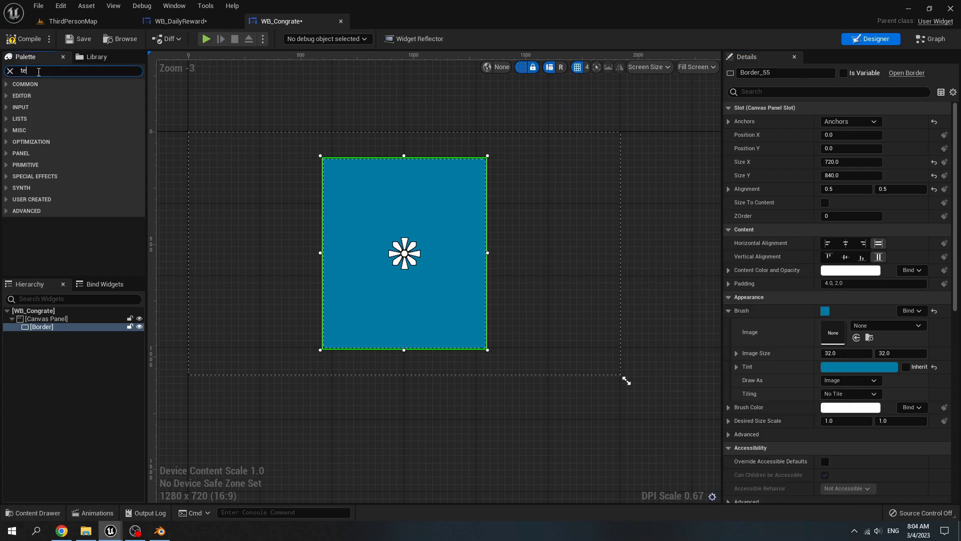
type("xt")
left_click_drag(37, 104, 72, 339)
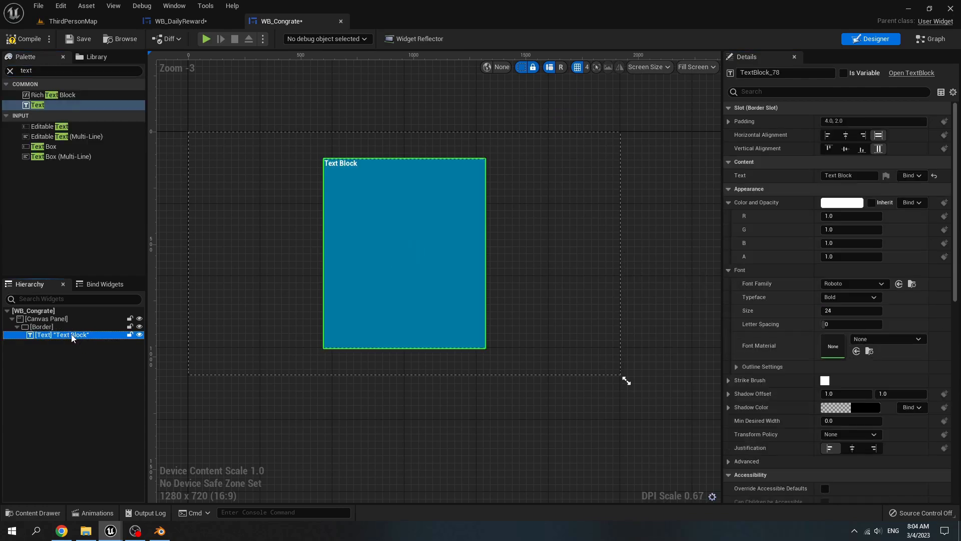
- Center the text horizontally and vertically in the Border and set its font size to 35
left_click(845, 136)
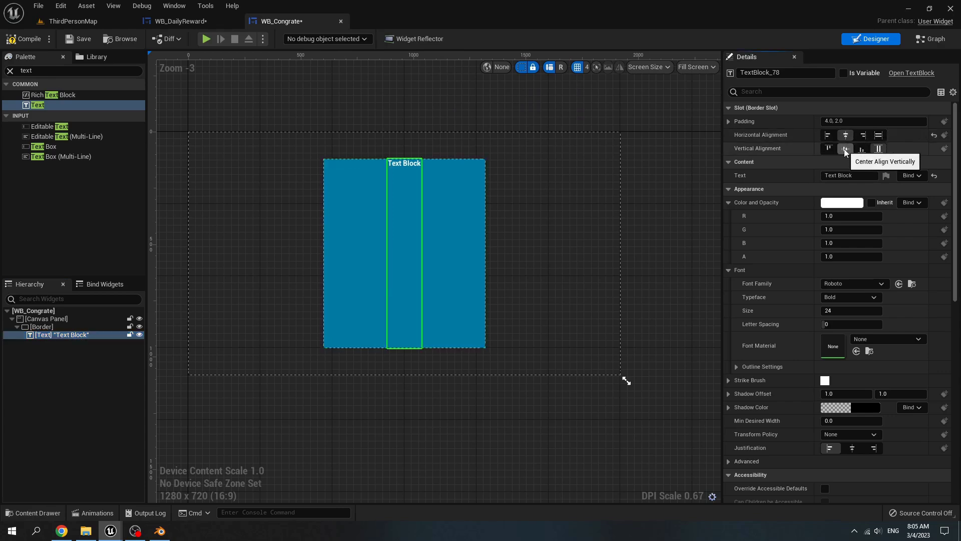
left_click(845, 150)
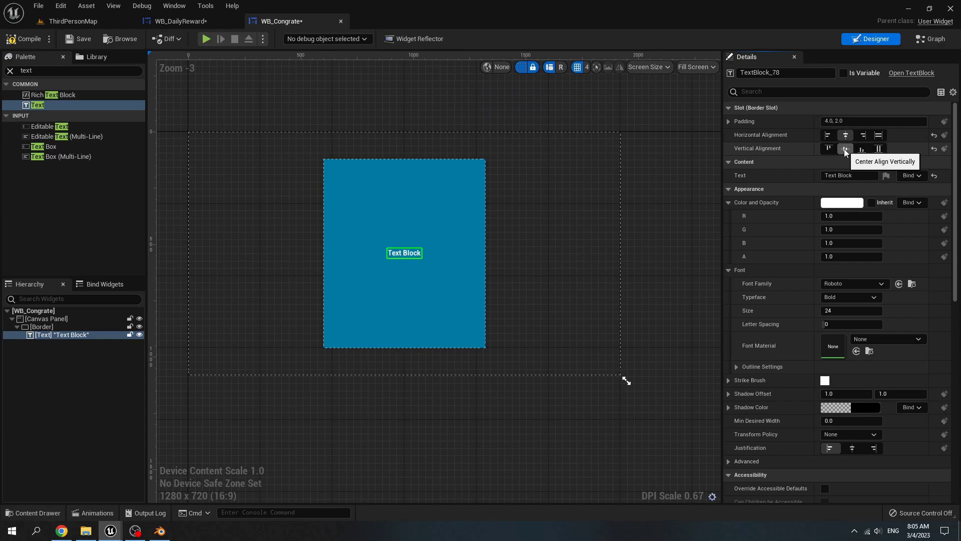
left_click(838, 312)
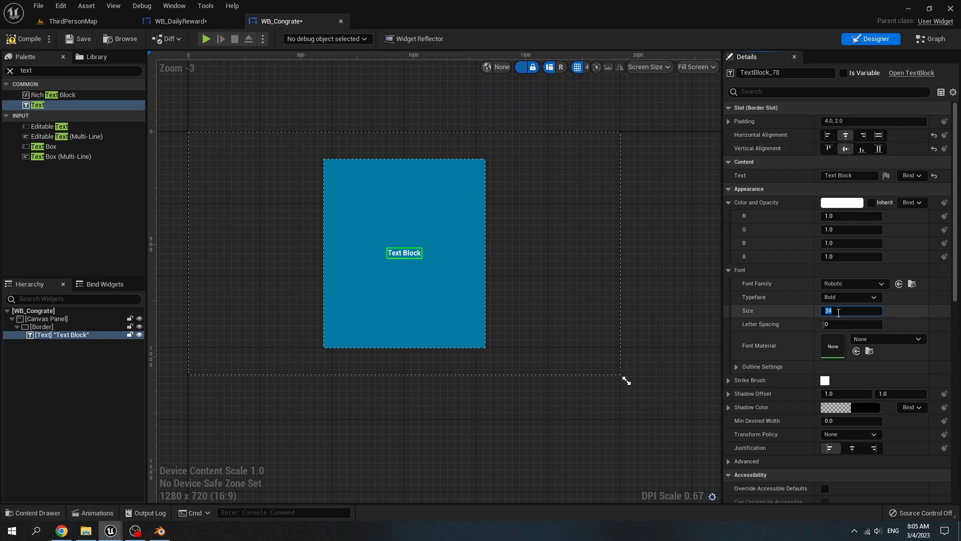
type("35")
key("Return")
left_click(671, 260)
- Add a Button widget directly under the Canvas Panel and select it
left_click(10, 71)
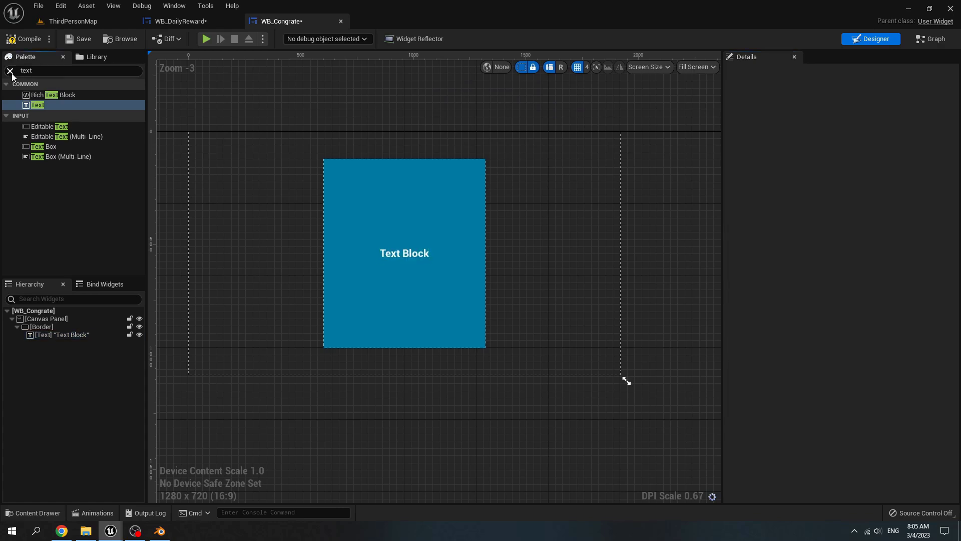
type("button")
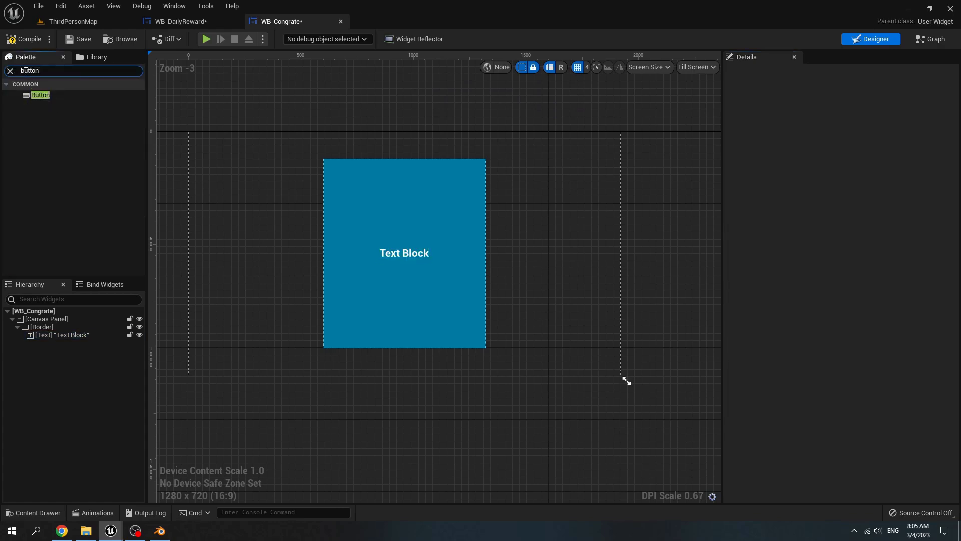
left_click_drag(40, 95, 65, 319)
left_click(64, 343)
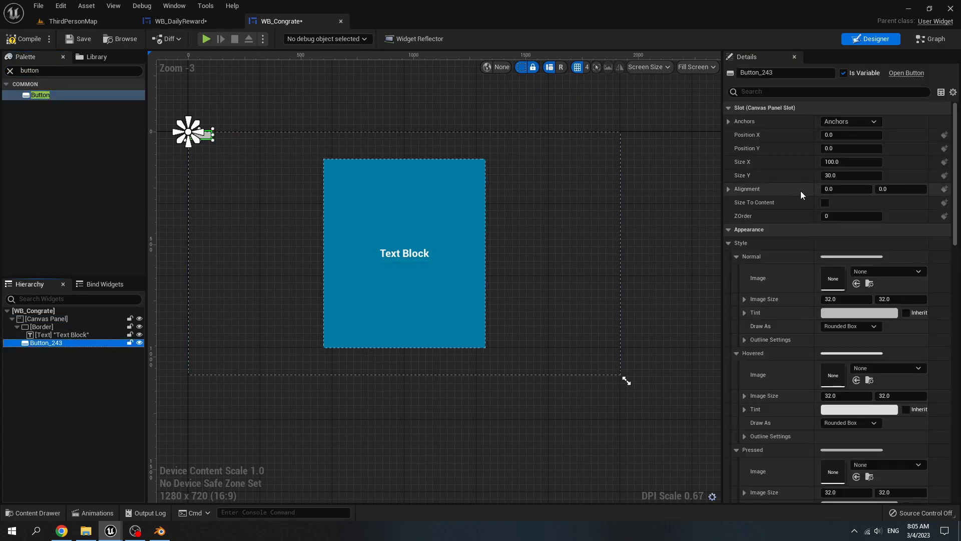
- Center the button on the canvas with a center anchor, position 0, 0 and alignment 0.5, 0.5
left_click(852, 123)
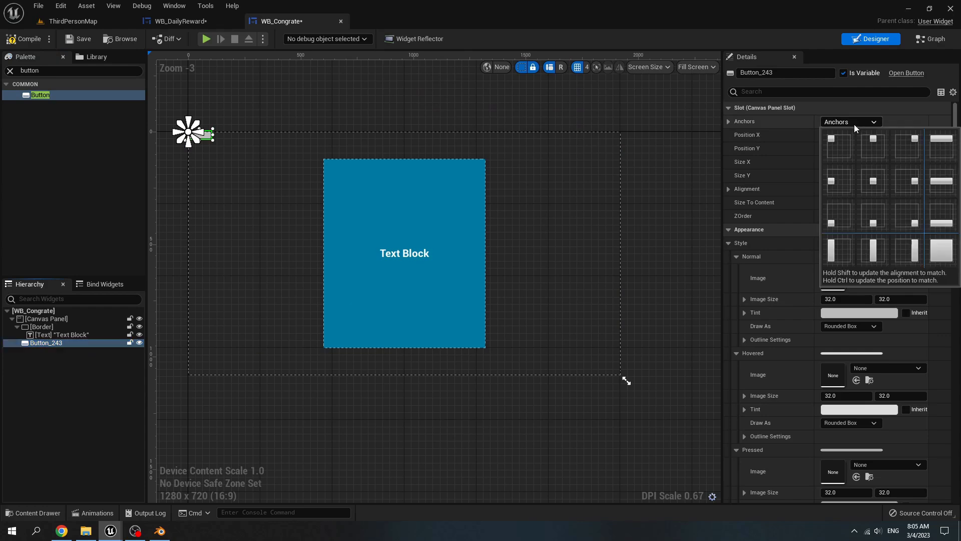
left_click(881, 180, "ctrl")
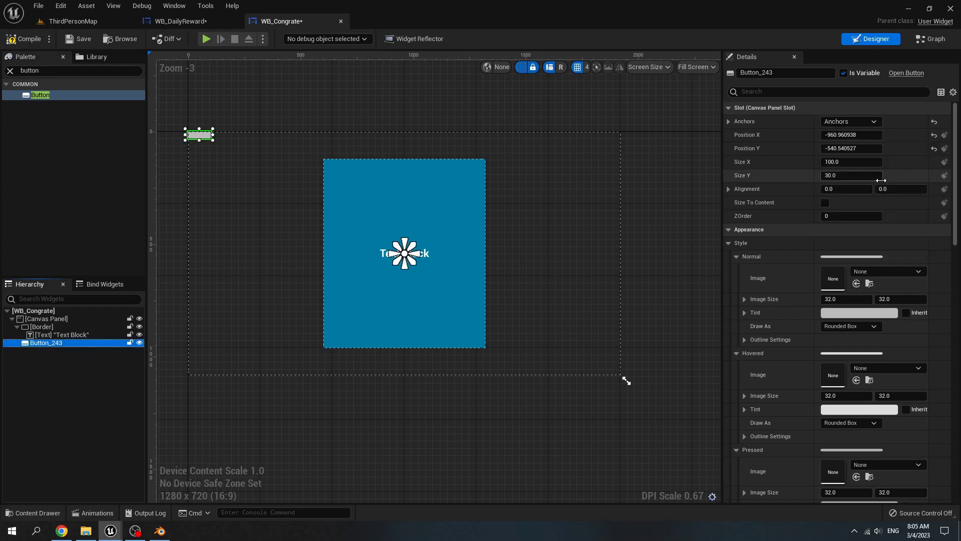
left_click(934, 135)
left_click(934, 149)
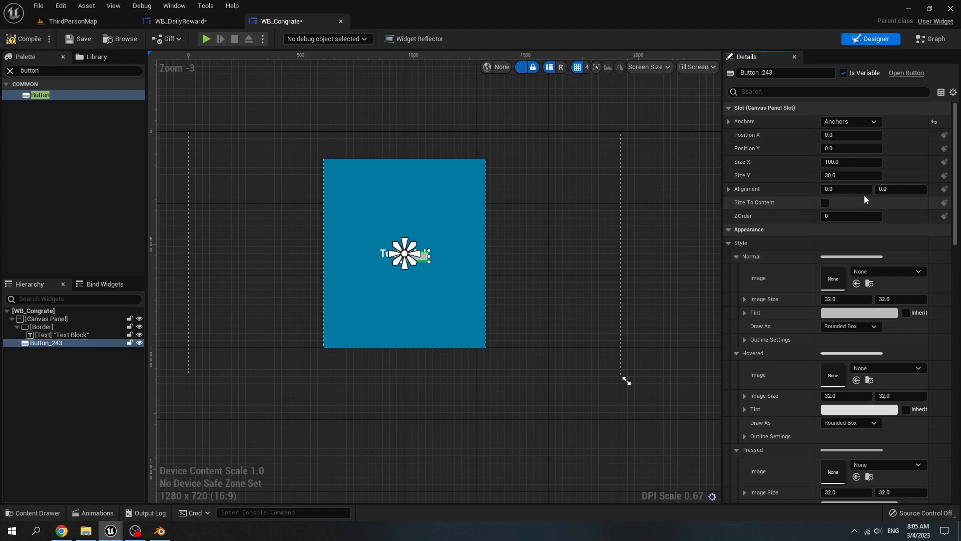
left_click(860, 189)
type("0.5")
key("Return")
left_click(909, 188)
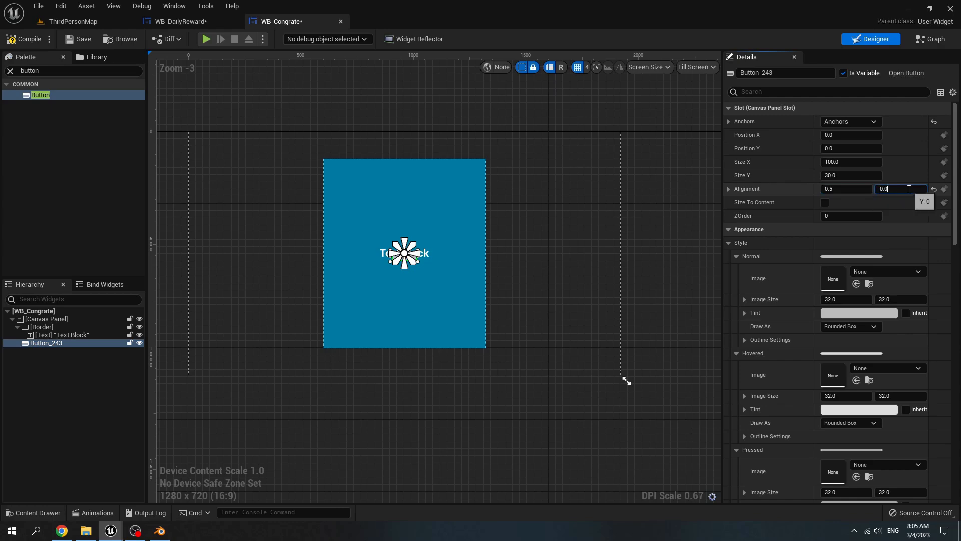
key("Return")
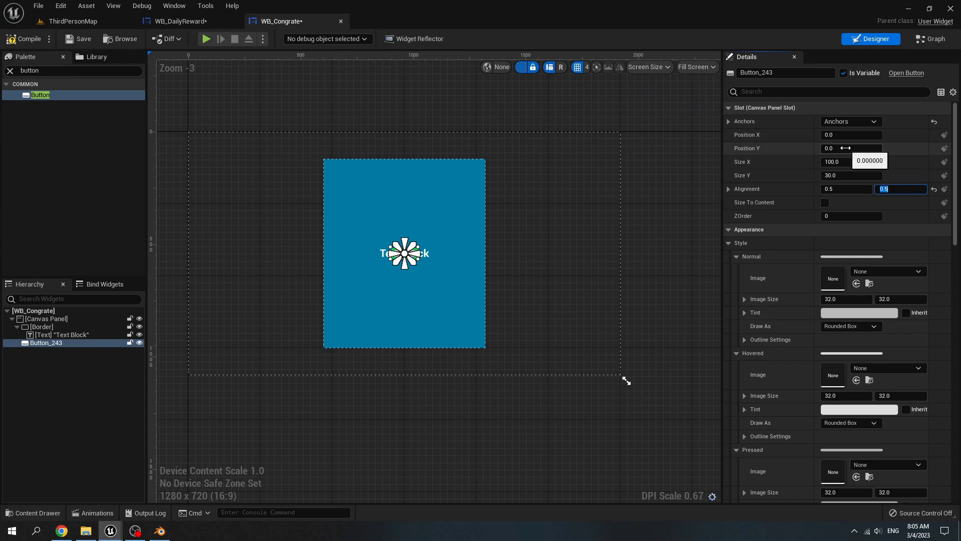
- Move the button down to a Y position of about 231 and set its size to 250 by 70
left_click_drag(845, 148, 872, 148)
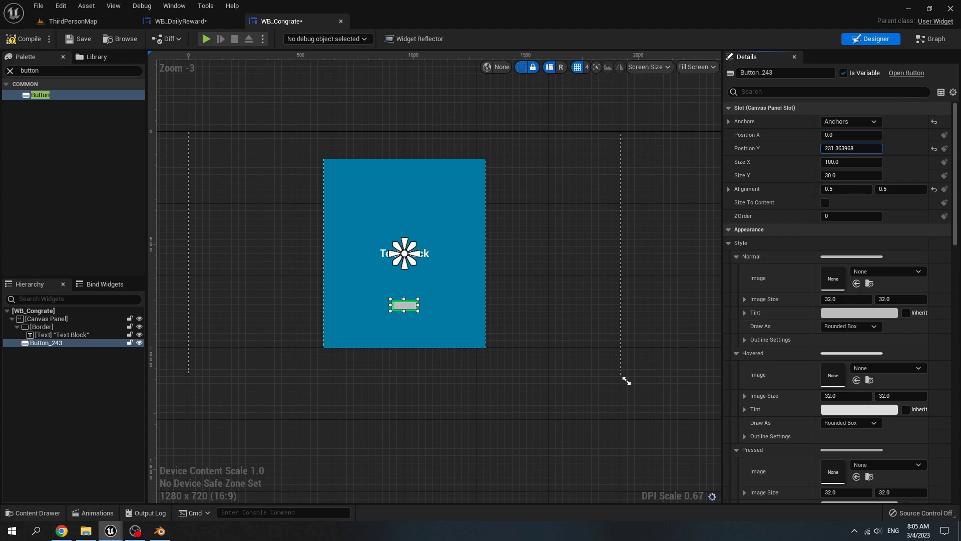
left_click(844, 162)
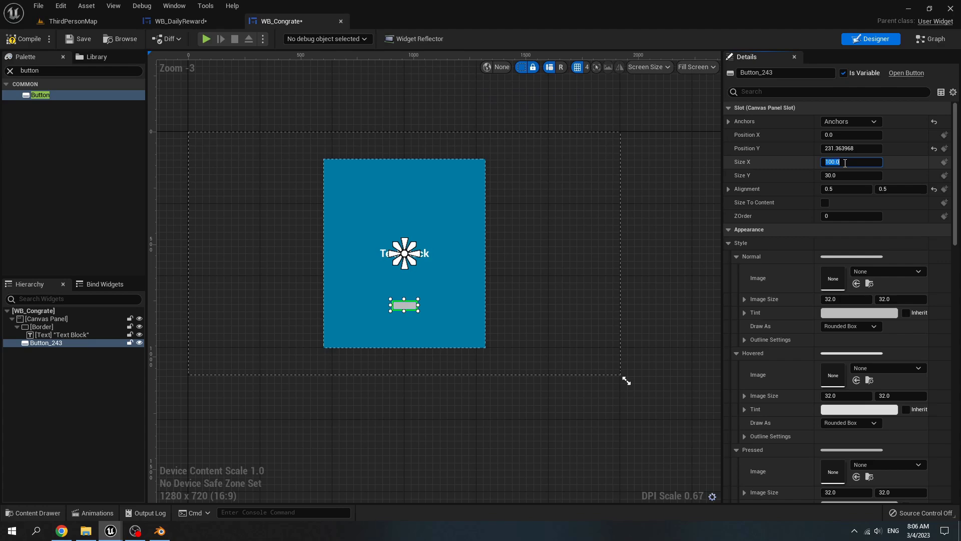
type("250")
key("Return")
left_click(862, 175)
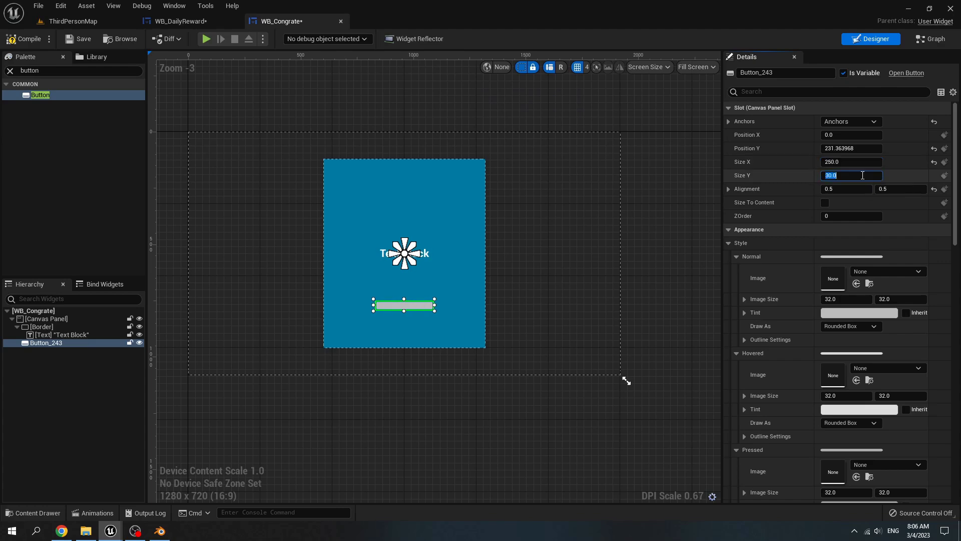
type("70")
key("Return")
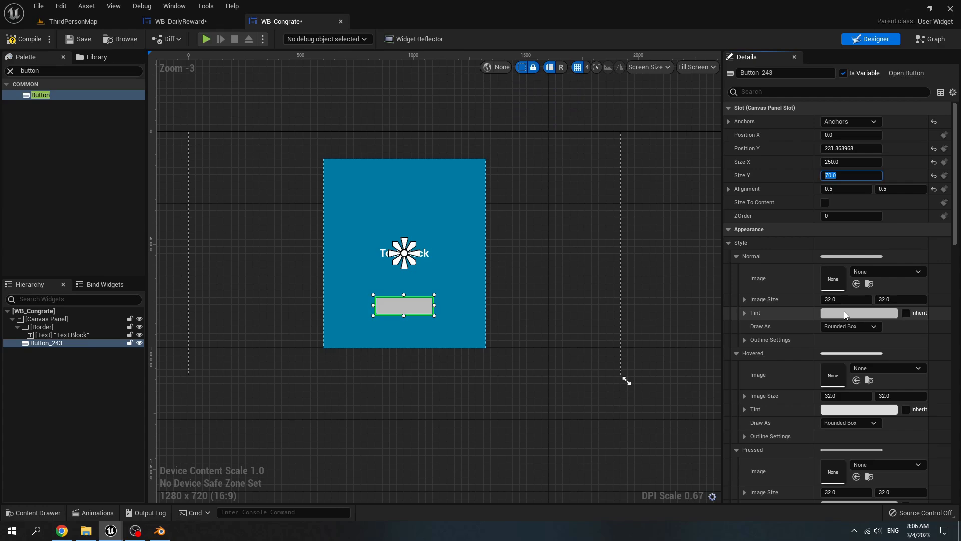
- Brighten the button's Normal tint to near white, with a value of about 0.95
left_click(845, 314)
left_click_drag(771, 345, 772, 295)
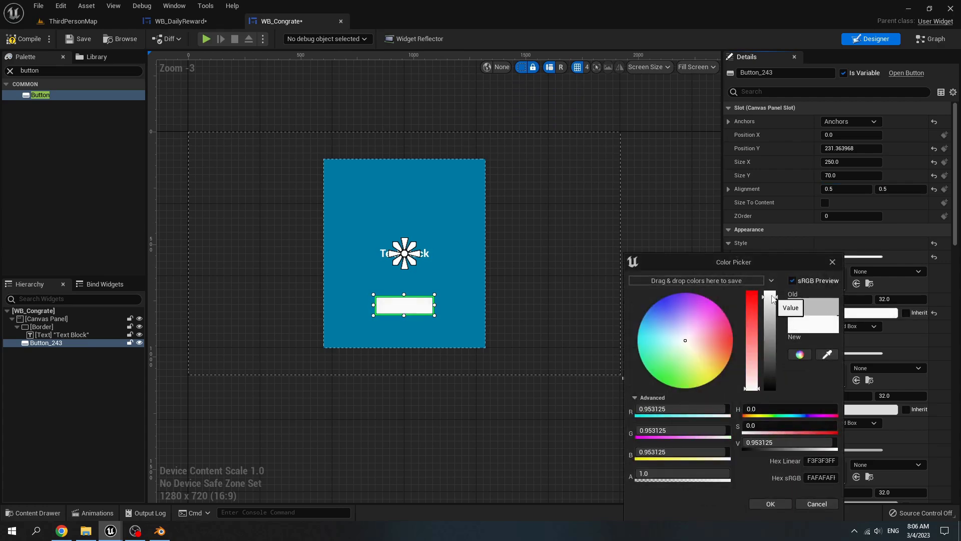
left_click(771, 504)
- Copy the Normal tint's linear hex value F3F3F3FF and apply it to the button's Hovered tint
left_click(851, 312)
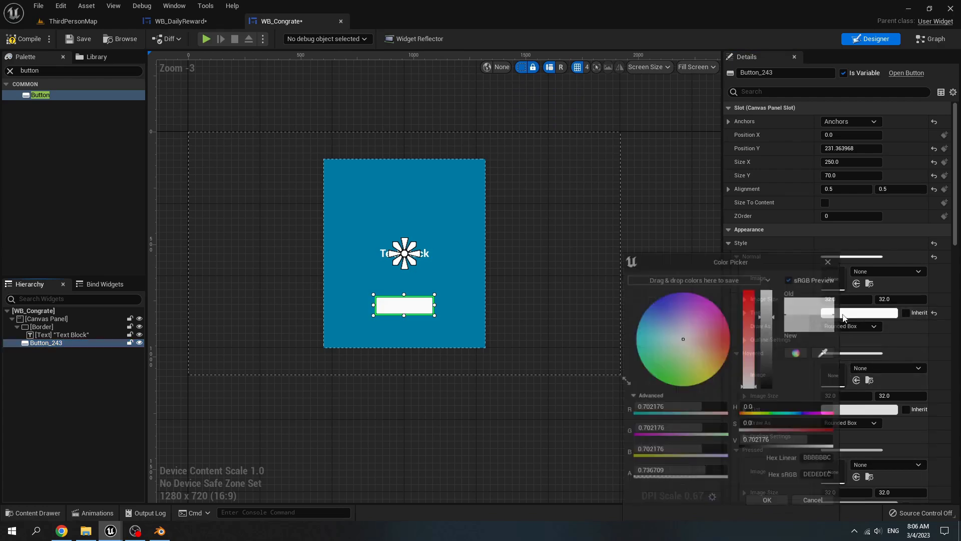
left_click(817, 460)
key("ctrl+c")
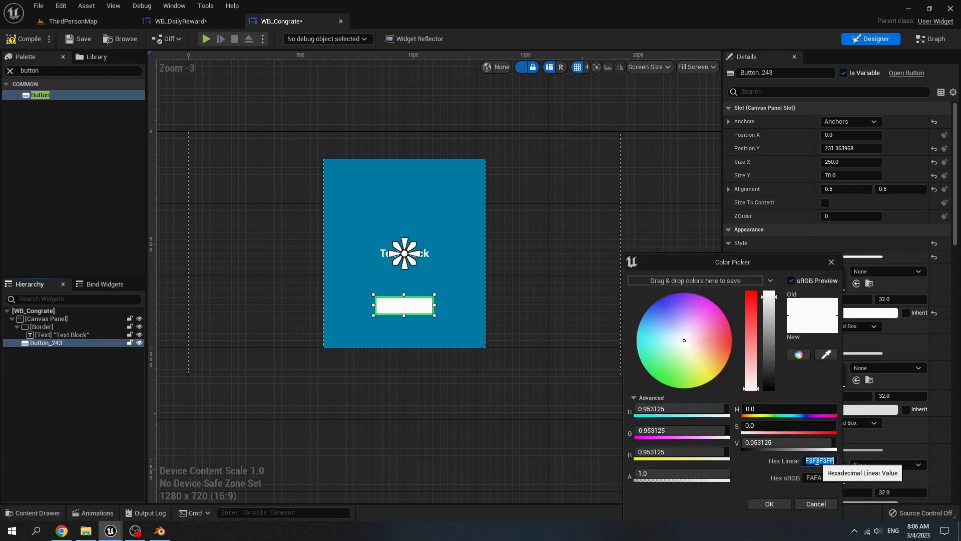
left_click(769, 503)
scroll(803, 338, "down", 3)
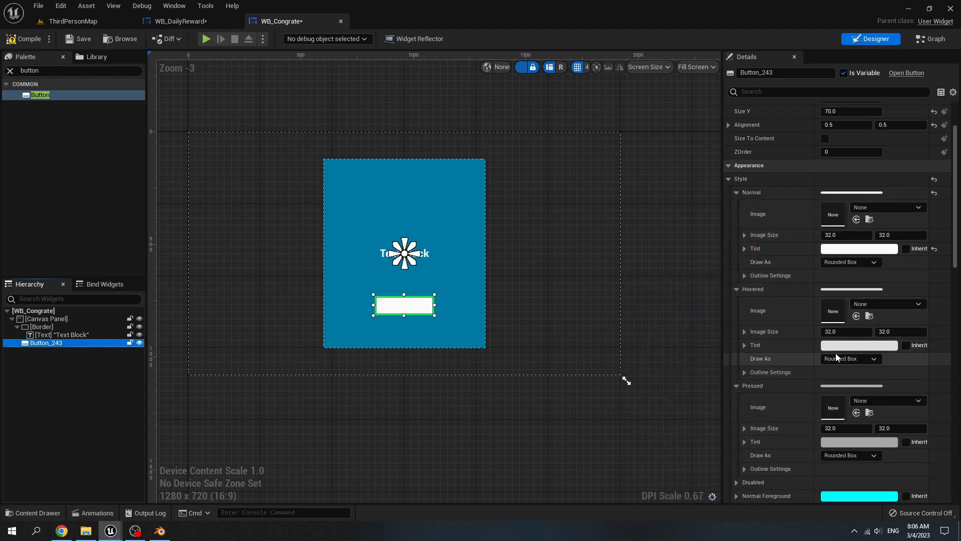
left_click(851, 345)
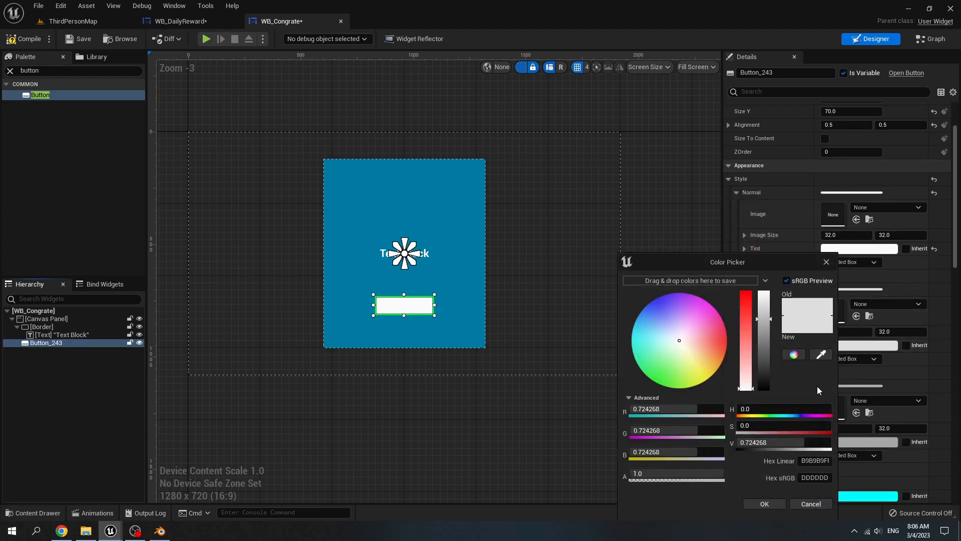
left_click(812, 460)
key("ctrl+v")
left_click(774, 502)
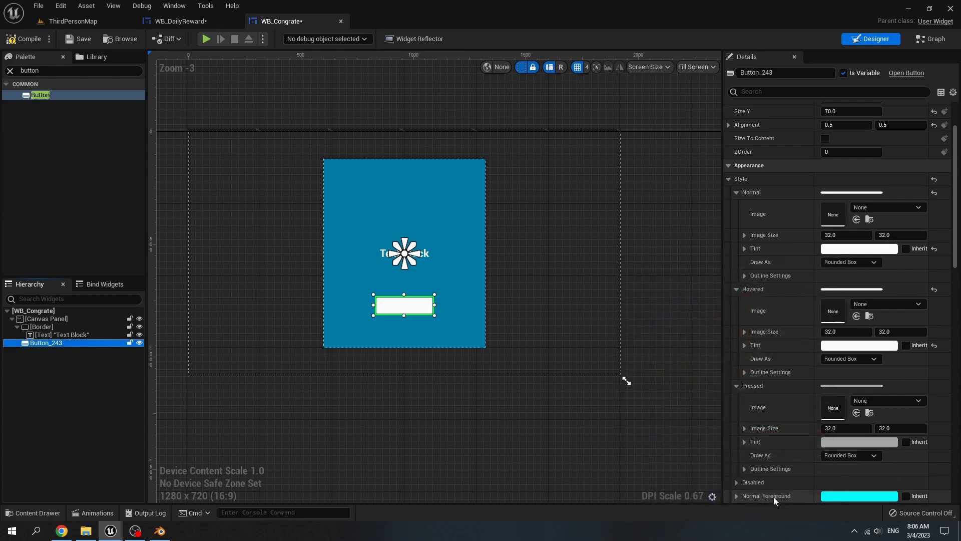
- Apply the copied linear hex value F3F3F3FF to the button's Pressed tint
left_click(846, 444)
left_click(817, 461)
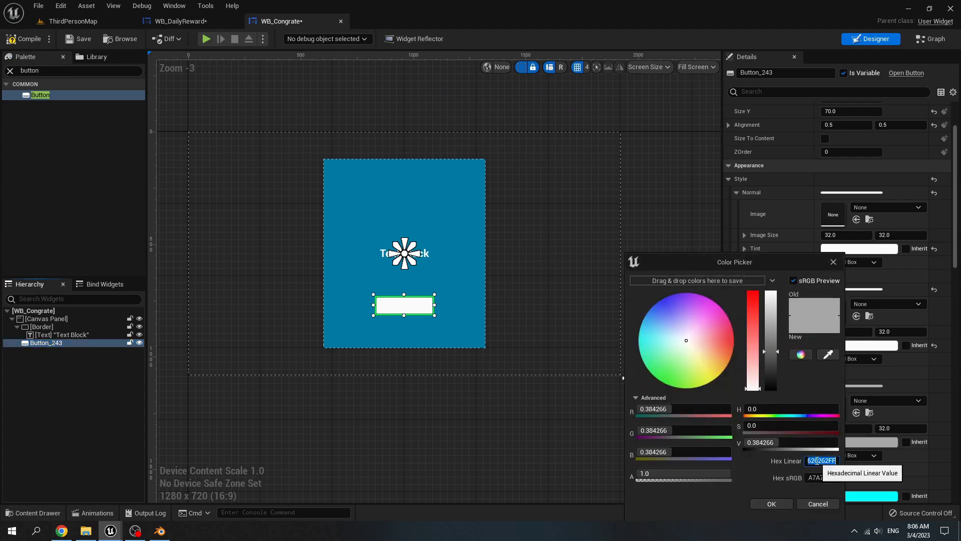
left_click(625, 379)
- Add a Text widget inside the button and set its content to "Next"
left_click(29, 71)
type("t")
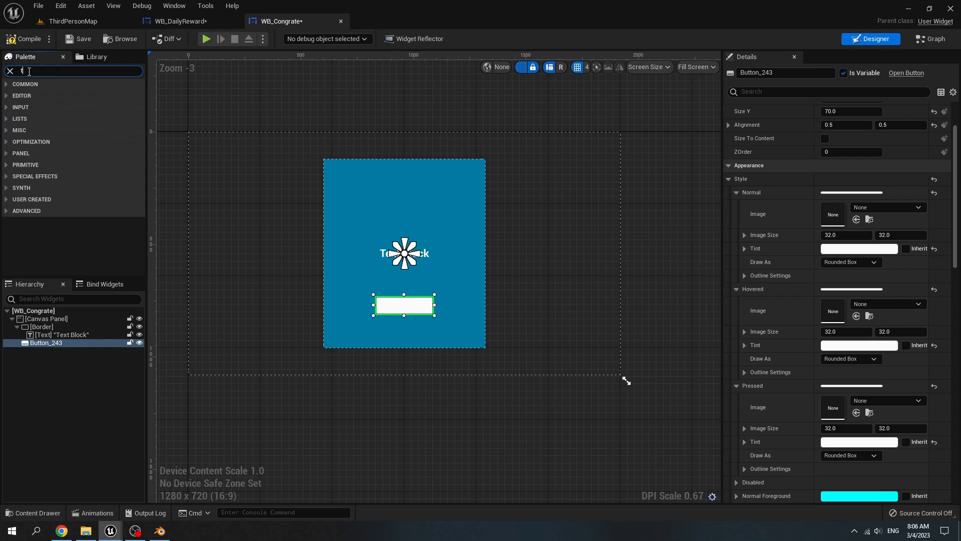
type("ext")
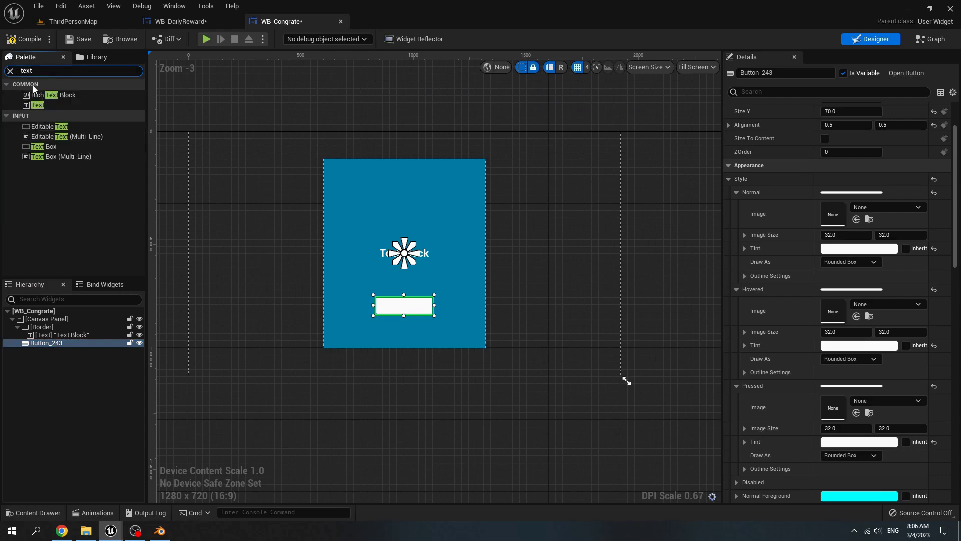
left_click_drag(61, 106, 61, 295)
left_click_drag(57, 339, 58, 353)
left_click(59, 350)
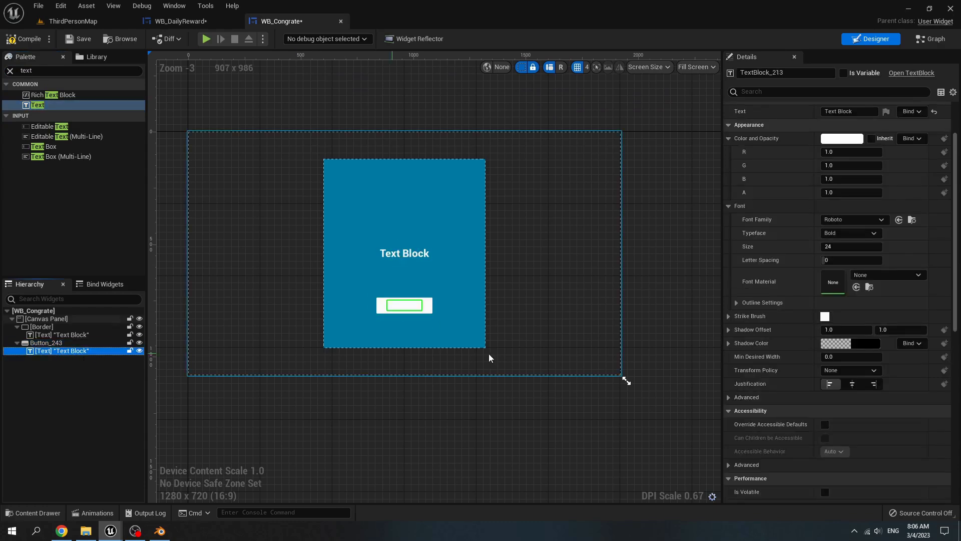
type("Next")
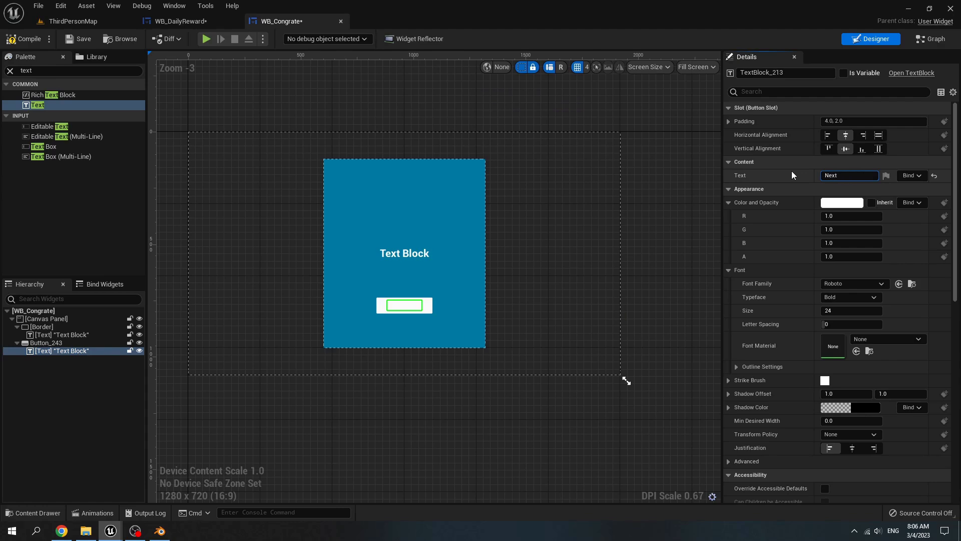
key("Return")
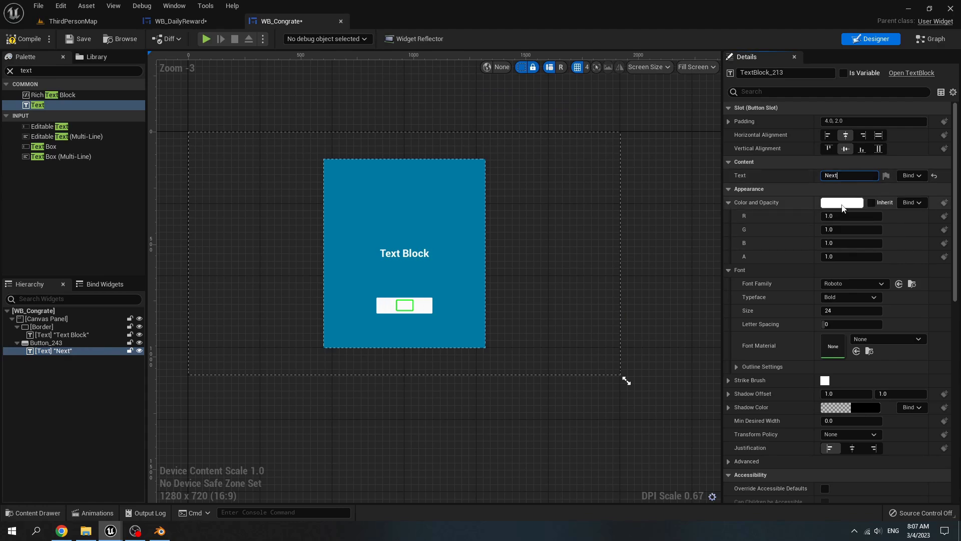
- Color the "Next" text black and set its font size to 35
left_click(843, 203)
left_click_drag(768, 248, 764, 408)
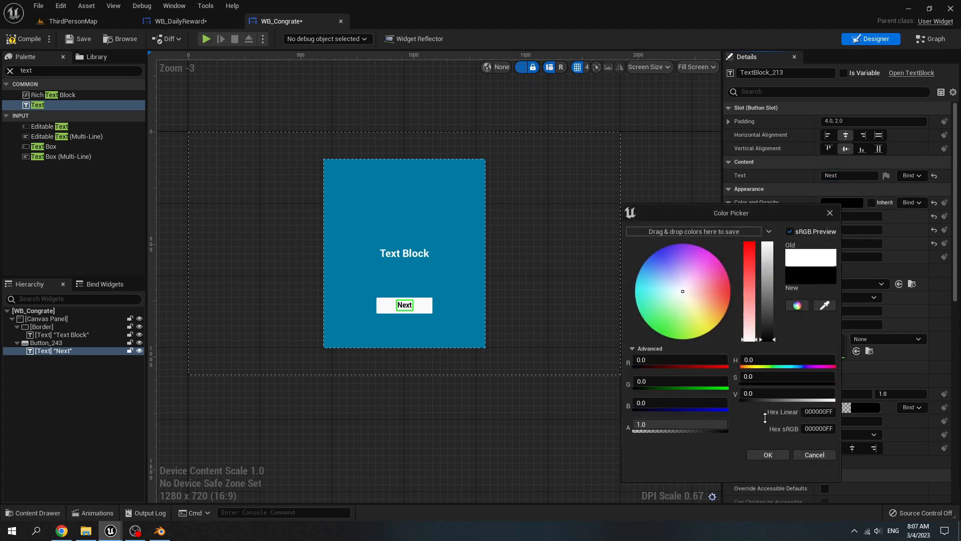
left_click(777, 456)
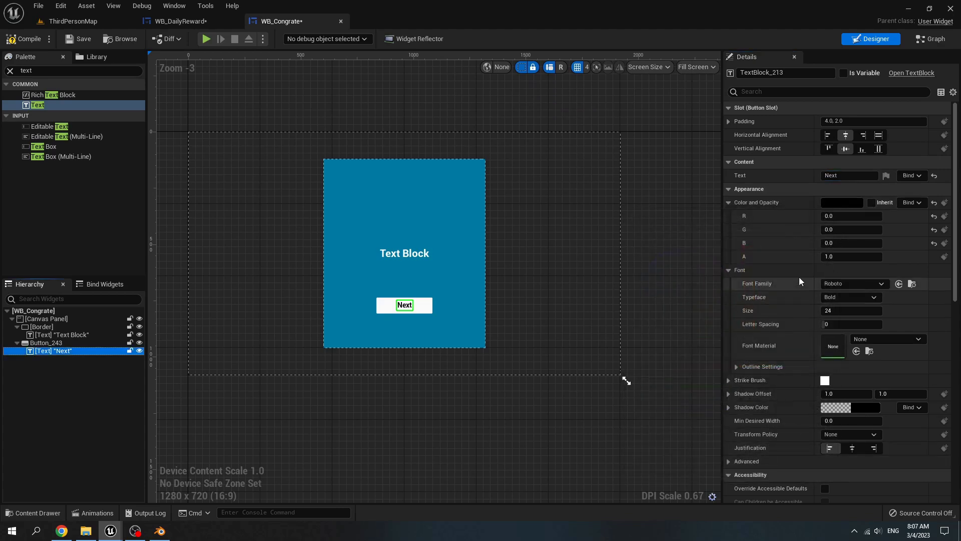
left_click(840, 311)
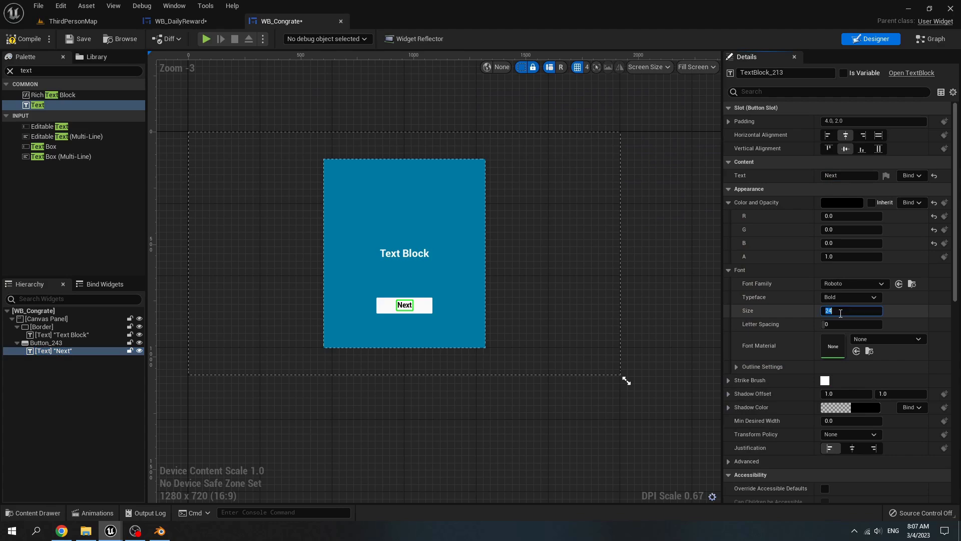
type("35")
key("Return")
scroll(165, 206, "up", 2)
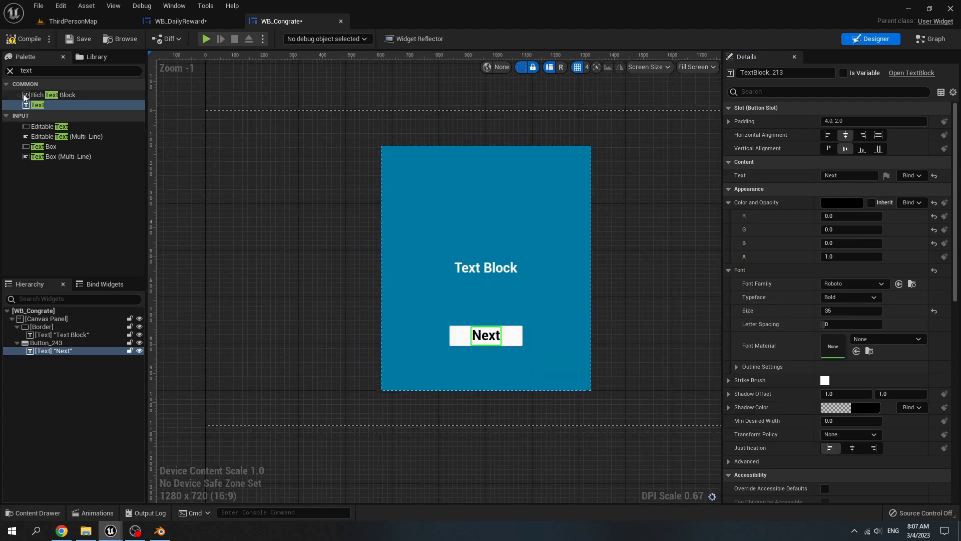
- Add another Text widget to the Canvas Panel and center it with a center anchor, position 0, 0 and alignment 0.5, 0.5
left_click_drag(36, 107, 58, 322)
left_click(68, 360)
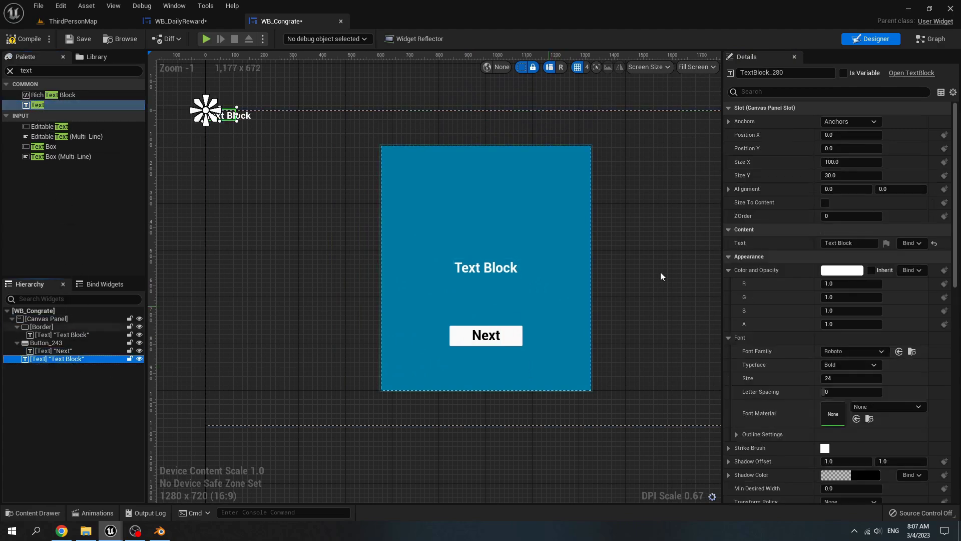
left_click(860, 122)
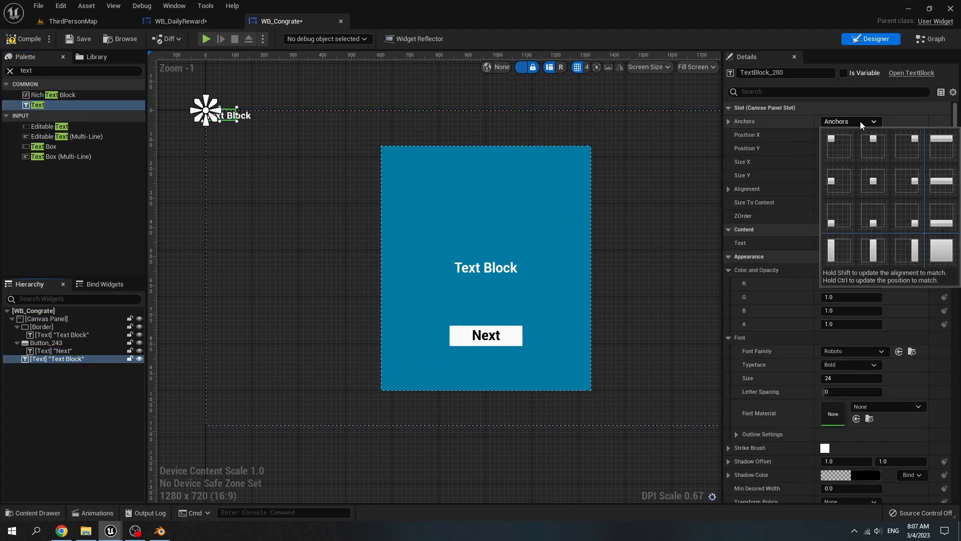
left_click(869, 181)
left_click(934, 135)
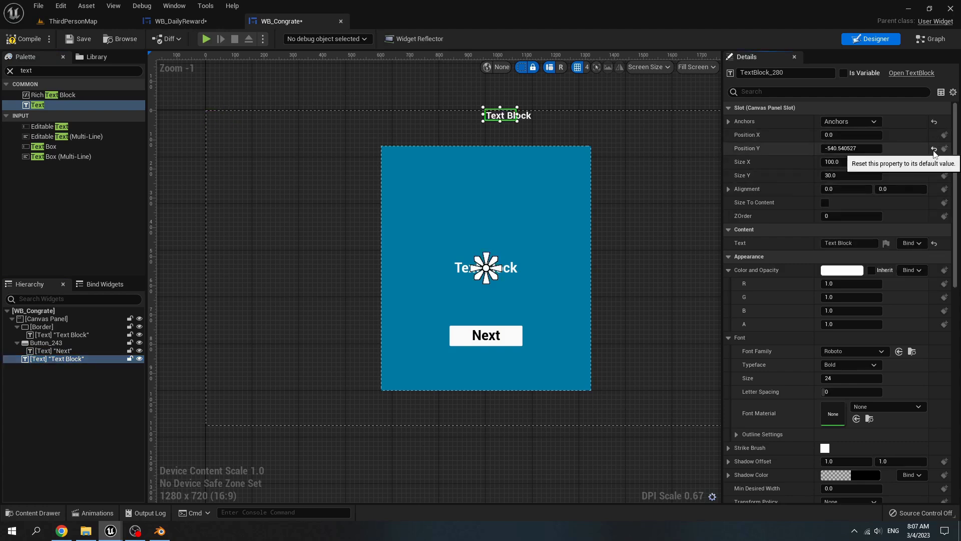
left_click(934, 149)
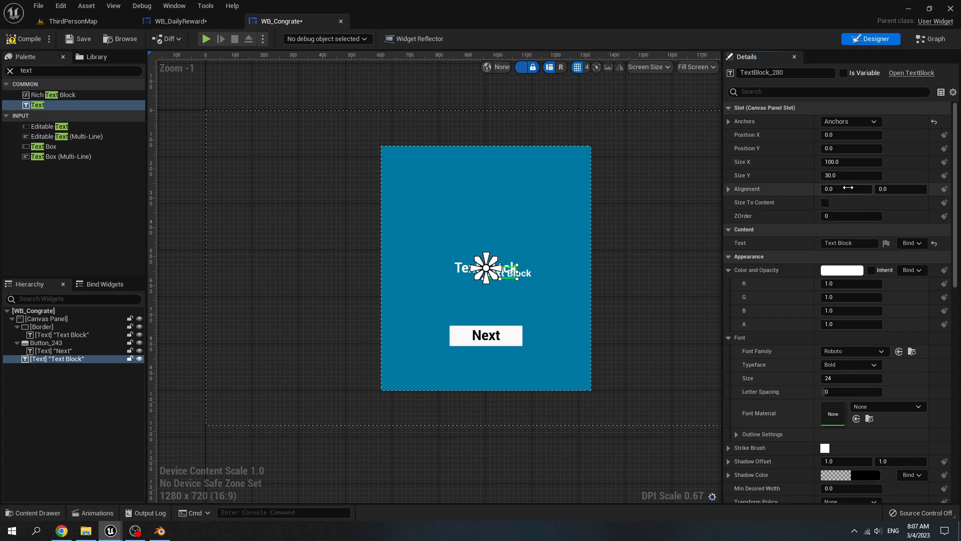
type(".5")
key("Return")
left_click(908, 190)
type("0.5")
key("Return")
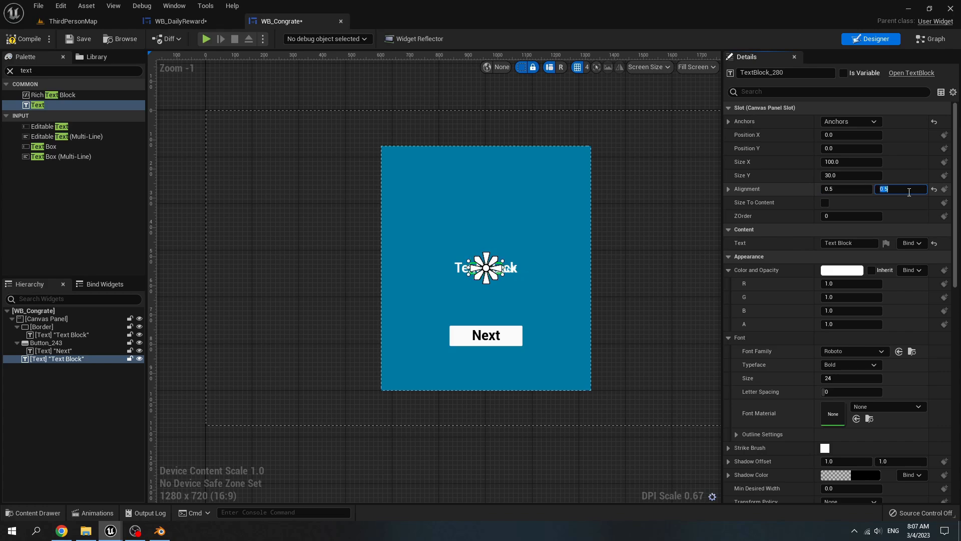
- Move the new canvas text up to a Y position of about -322, and enable Size To Content with font size 40
left_click_drag(851, 149, 828, 148)
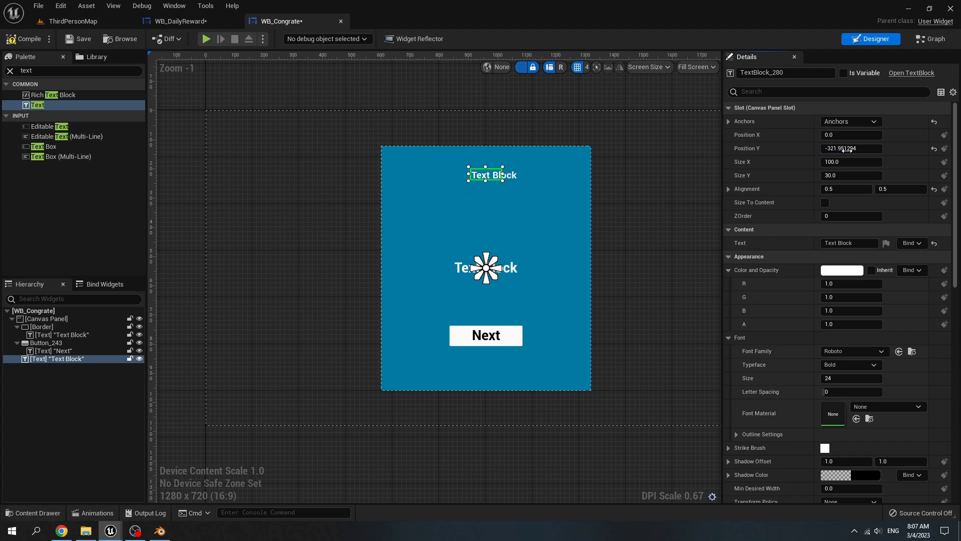
left_click(825, 203)
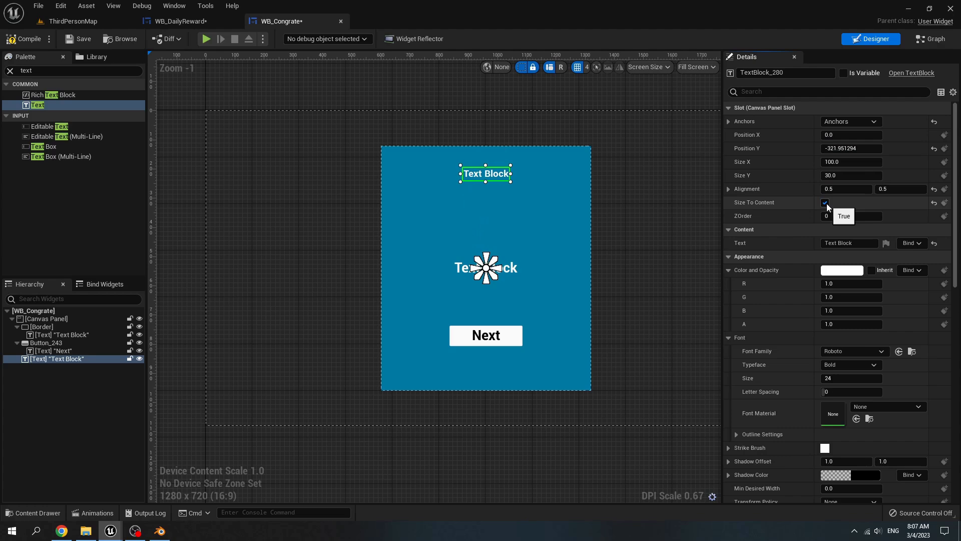
left_click(834, 378)
type("4")
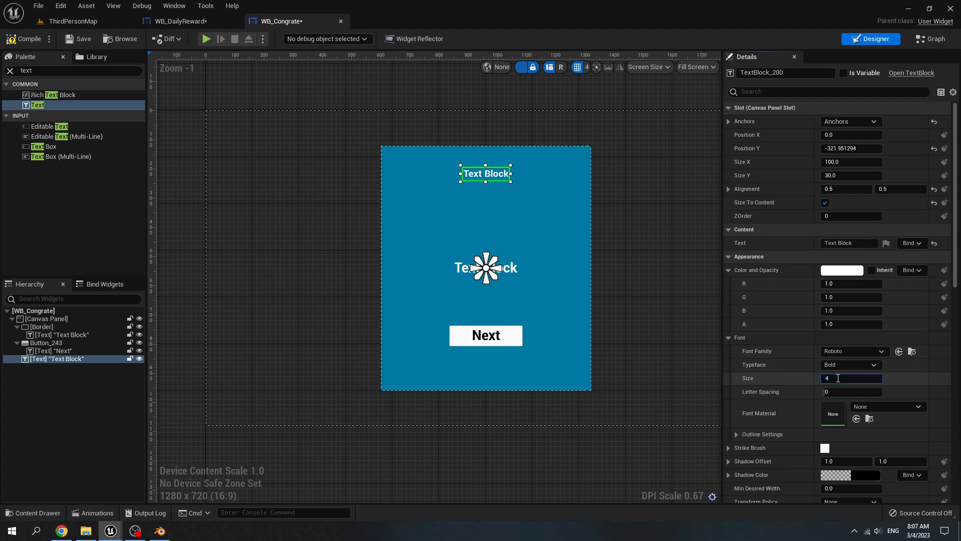
type("0")
key("Return")
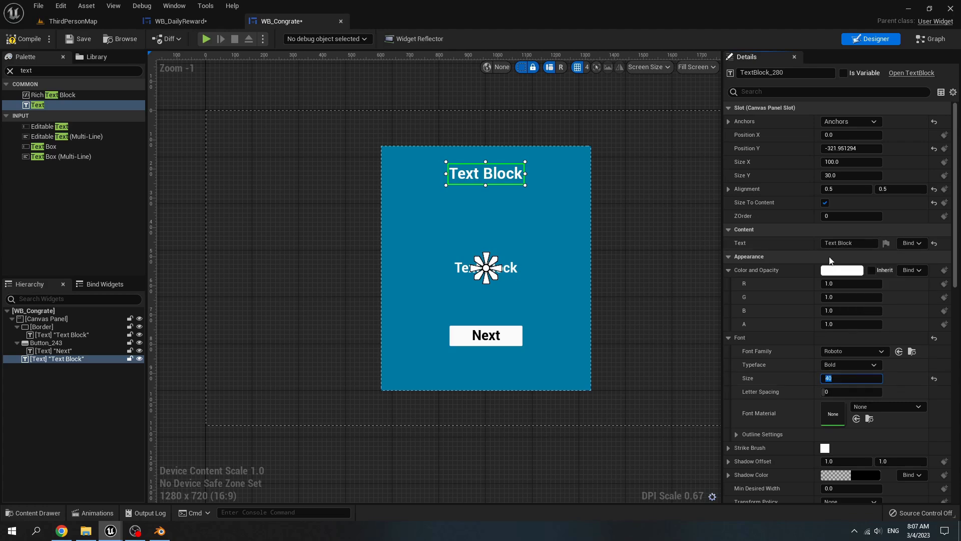
- Color the upper canvas text yellow, with a linear hex value of about FFCF00FF
left_click(828, 273)
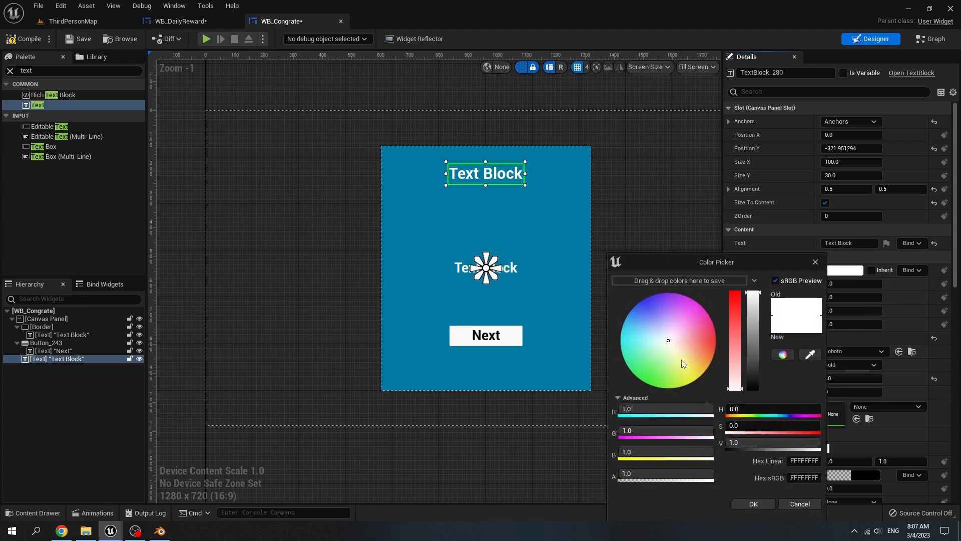
left_click_drag(681, 359, 707, 385)
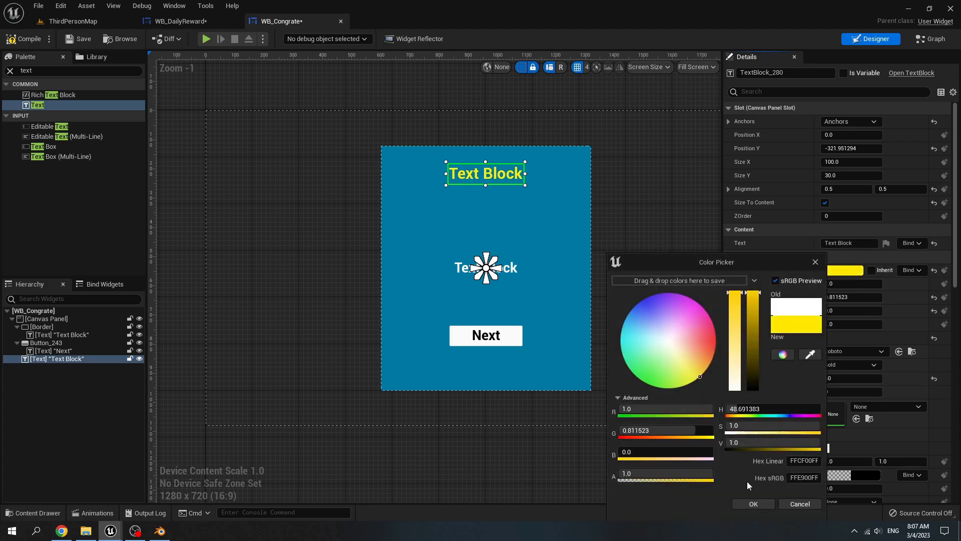
left_click(750, 502)
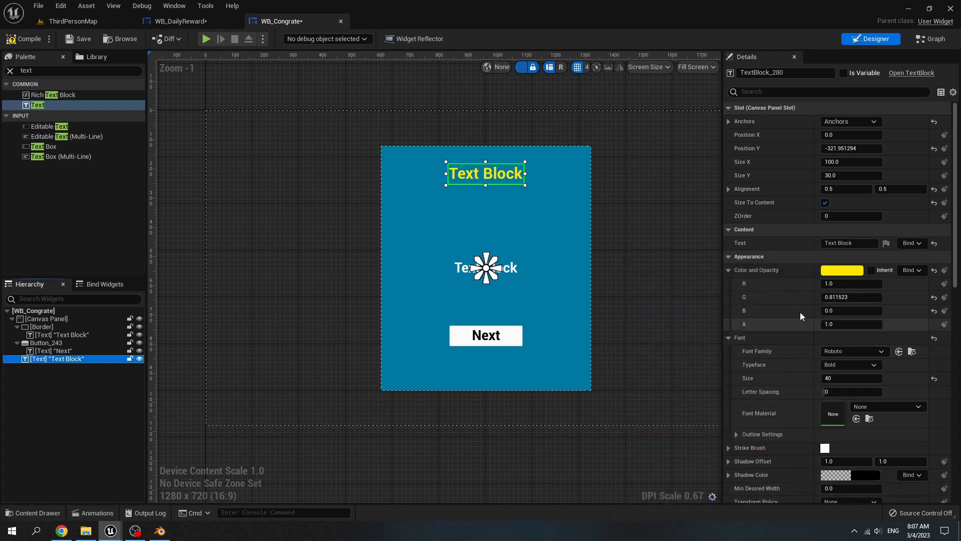
- Set the yellow heading's text to "CONGRATULATION!"
left_click(857, 245)
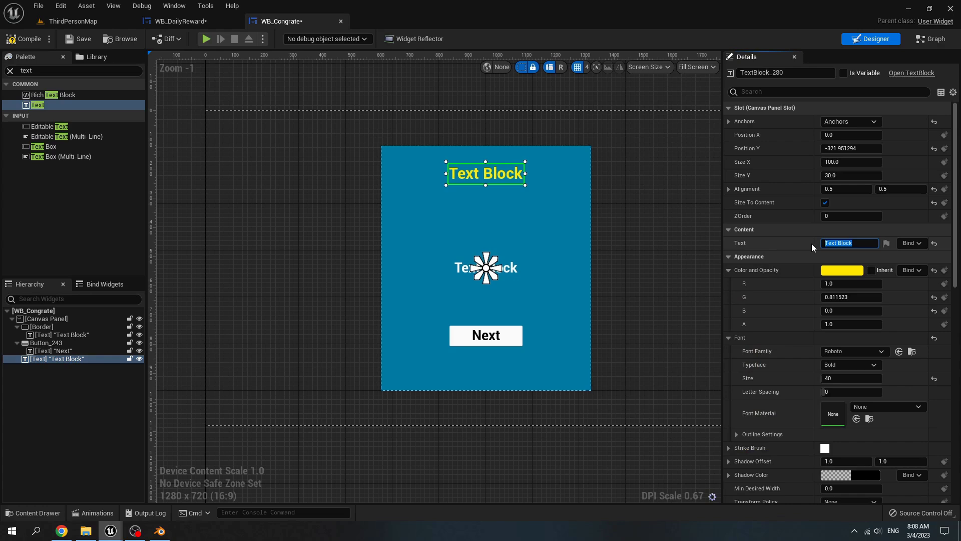
type("Congratulation")
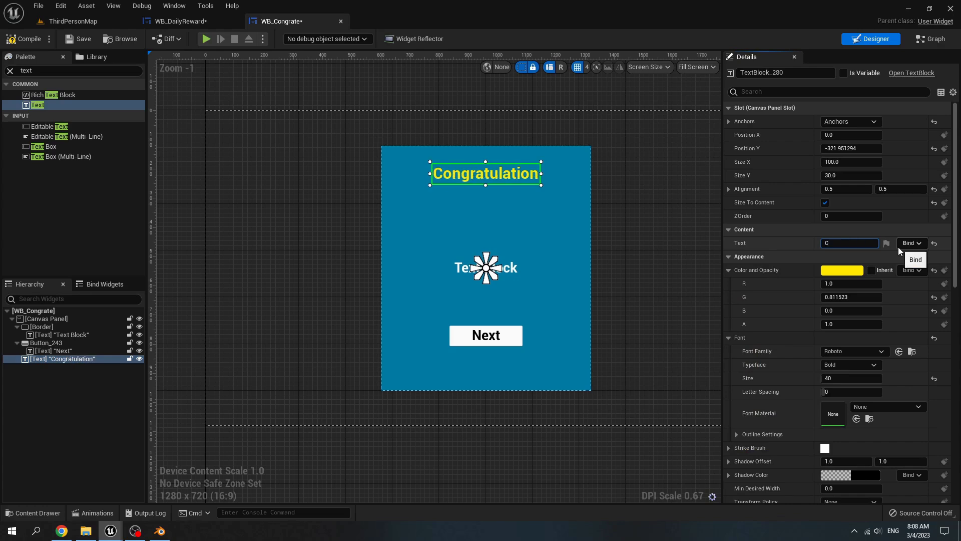
type("CONGRATULATION")
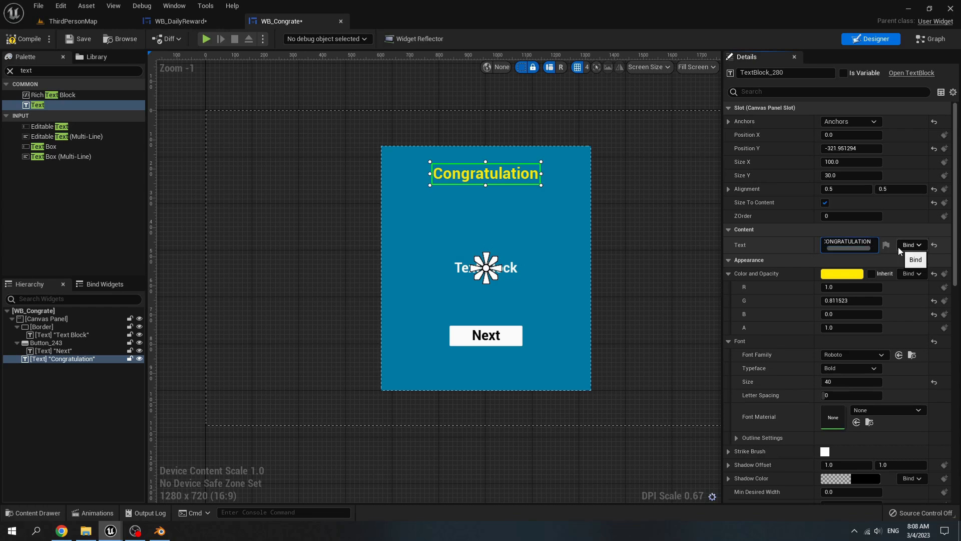
key("Return")
type("!")
key("Return")
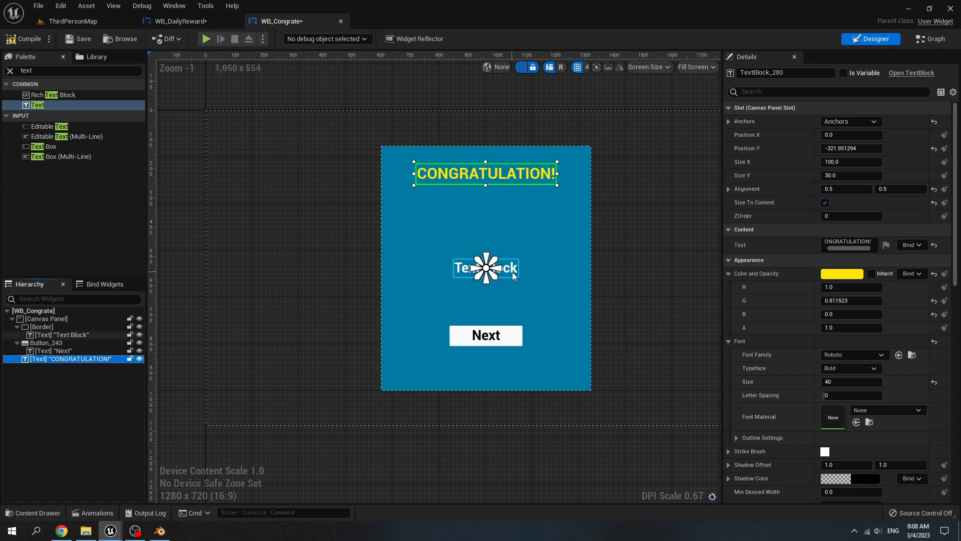
- Expose the text block in the middle of the border as a variable
left_click(512, 272)
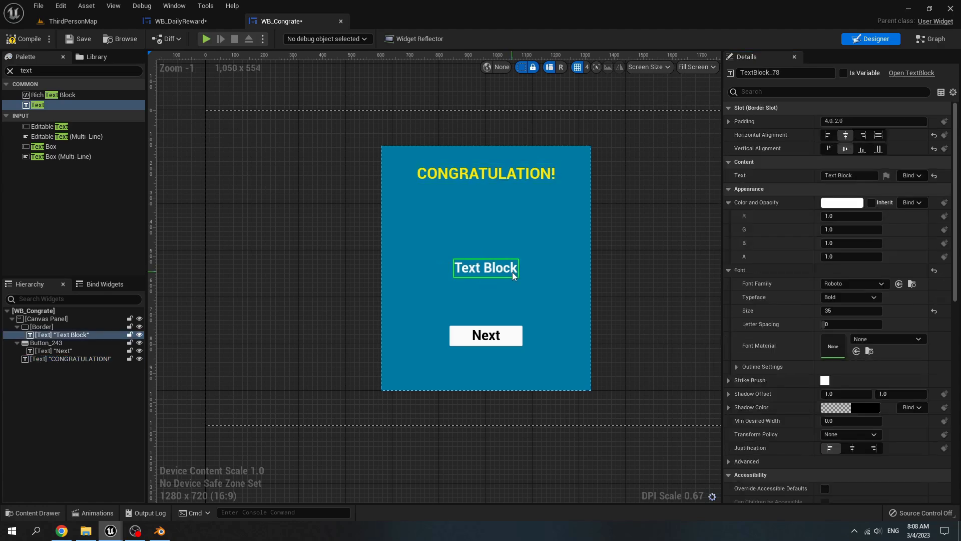
scroll(211, 322, "down", 1)
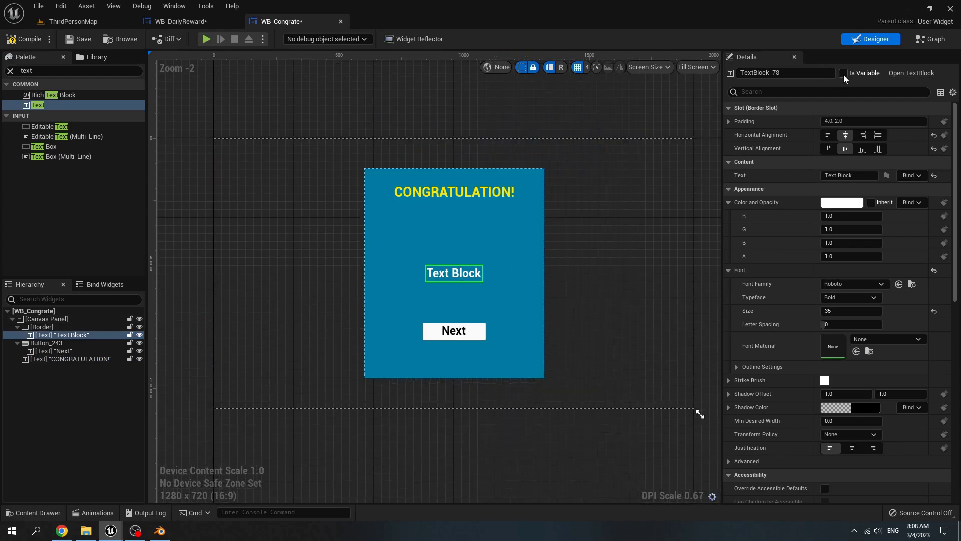
left_click(844, 74)
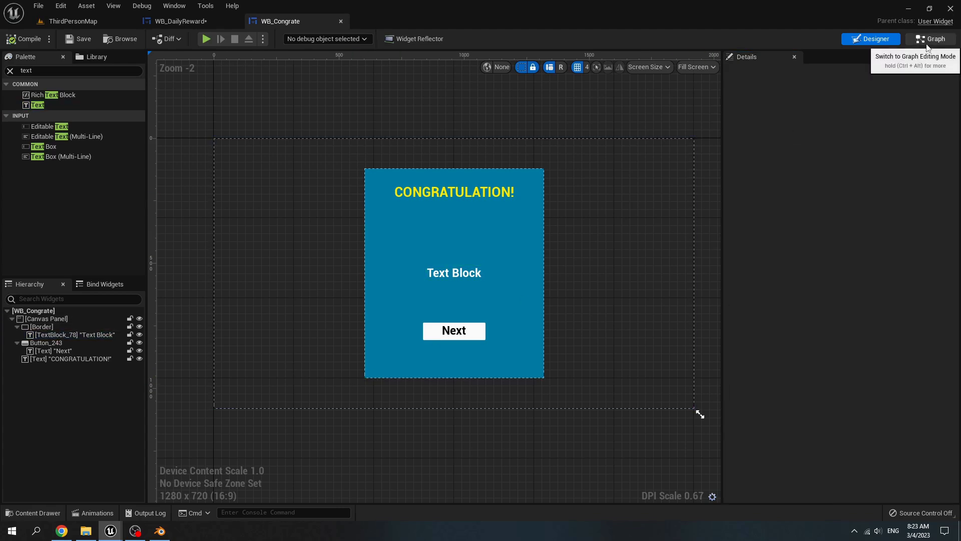
- Add an On Clicked event for Button_243 in the widget's event graph
left_click(926, 44)
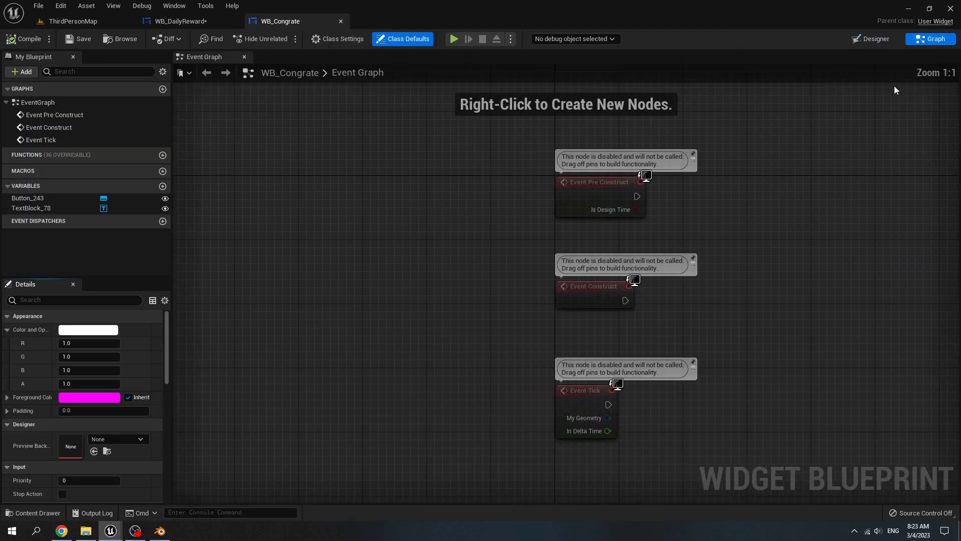
left_click(71, 197)
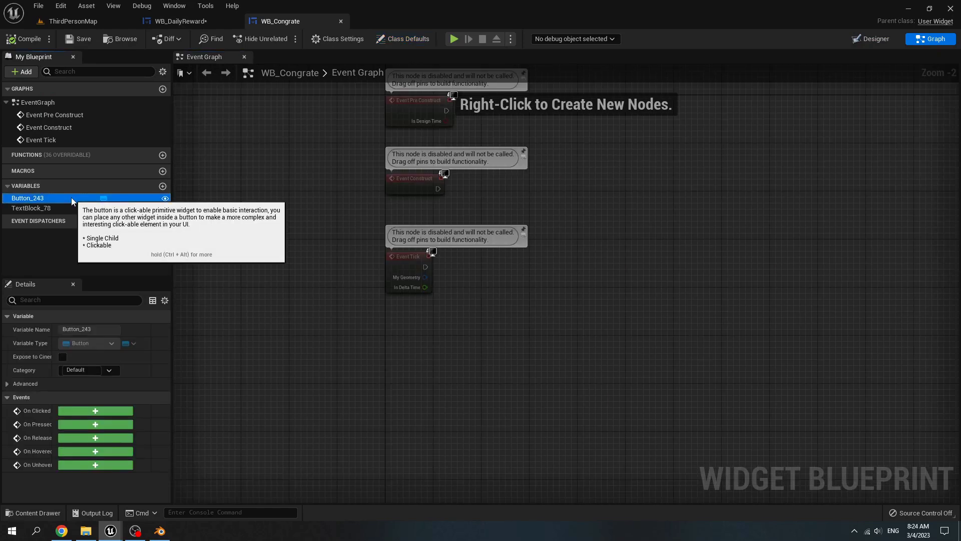
left_click(78, 411)
right_click_drag(448, 360, 394, 371)
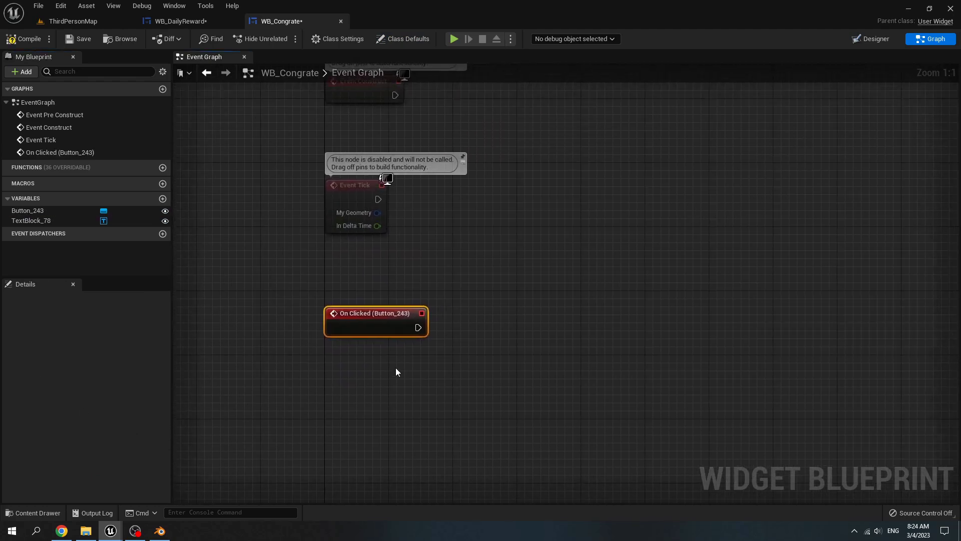
- Add a Set Visibility node targeting self next to the button's On Clicked event
right_click(503, 333)
type("SET S")
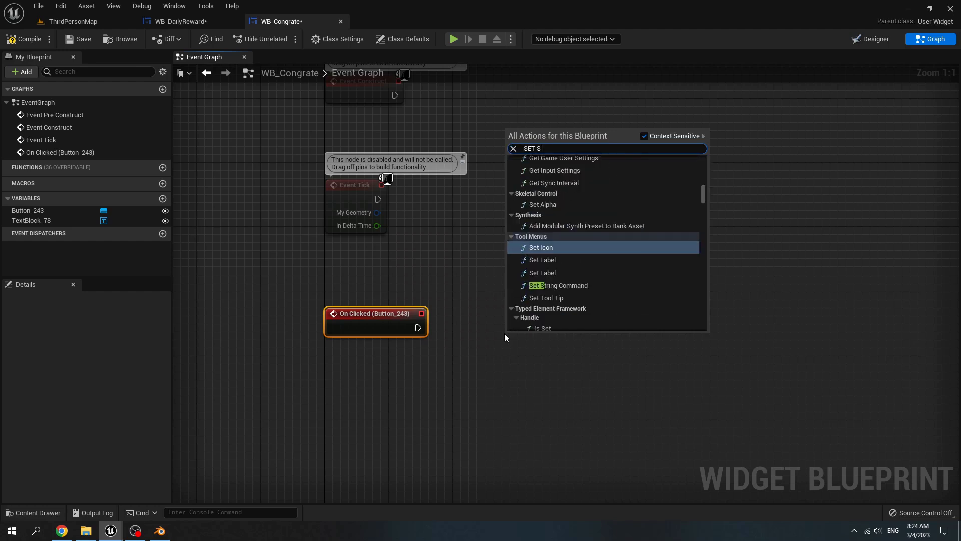
key("BackSpace")
type("VIS")
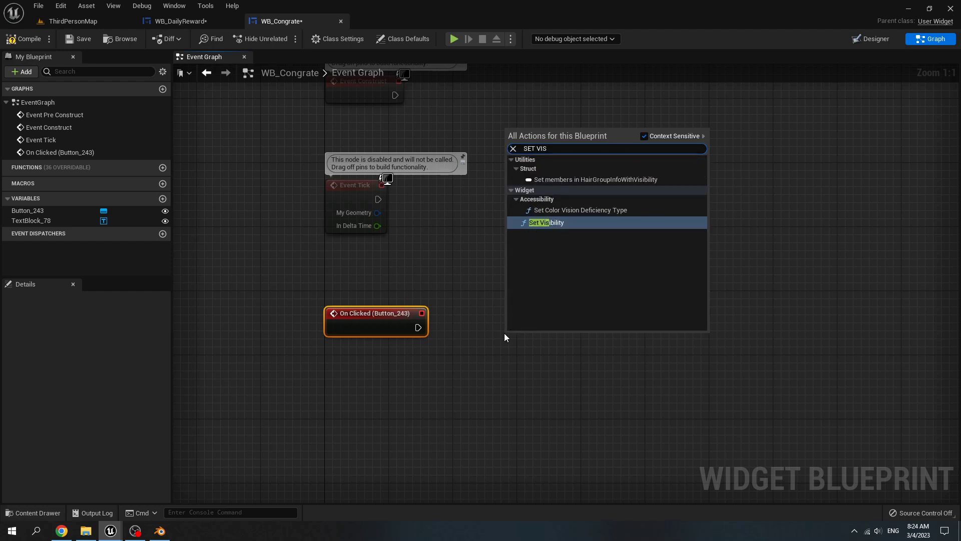
key("Return")
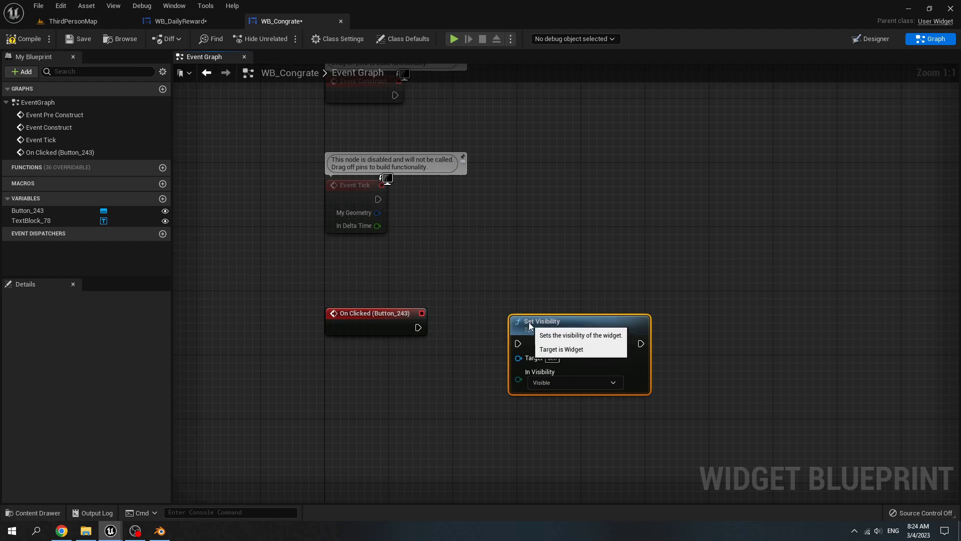
- Run Set Visibility from the On Clicked (Button_243) event and set its In Visibility to Hidden
left_click_drag(529, 328, 530, 320)
left_click_drag(418, 327, 521, 326)
left_click(550, 367)
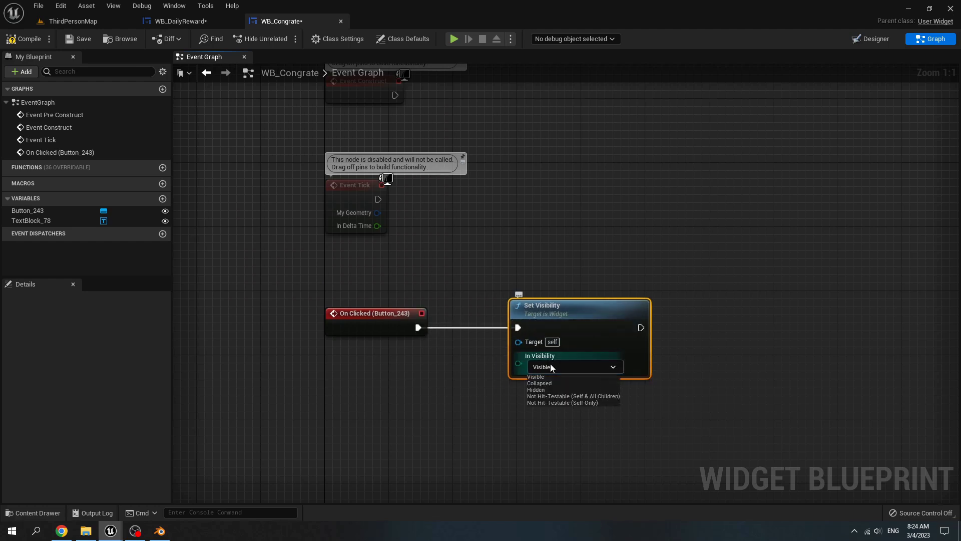
left_click(531, 389)
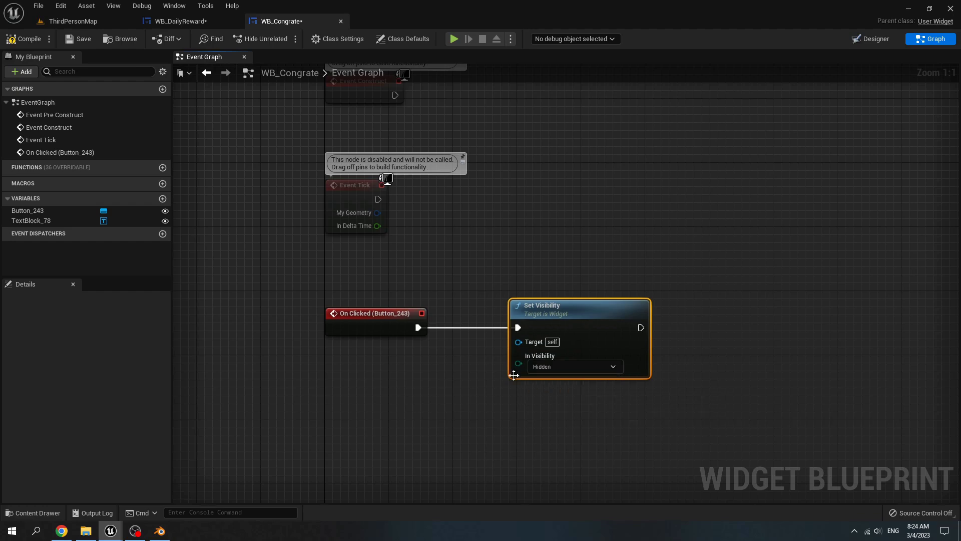
- Add a custom event named SetCoin below the On Clicked event in WB_Congrate's event graph
right_click_drag(344, 326, 344, 180)
scroll(344, 331, "down", 2)
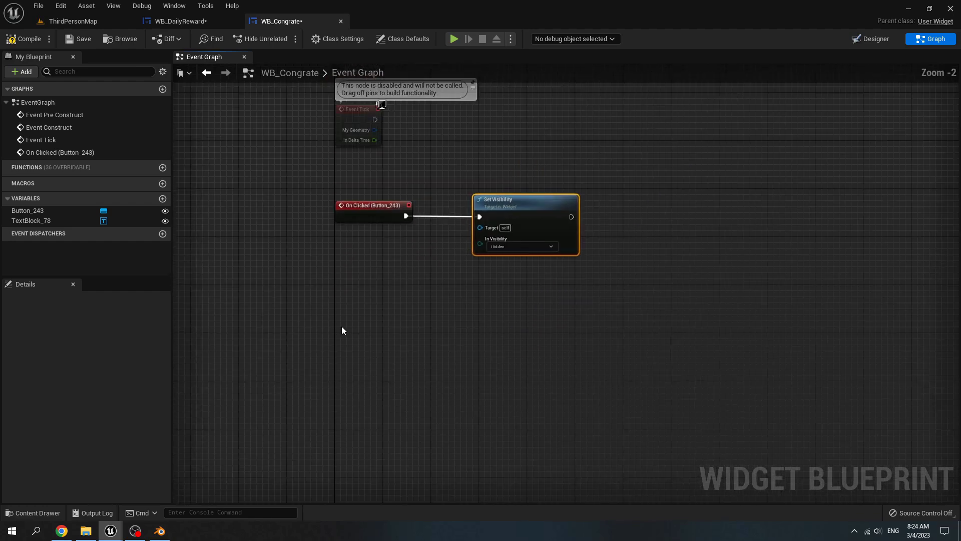
right_click(330, 312)
type("CUSTOM")
key("Return")
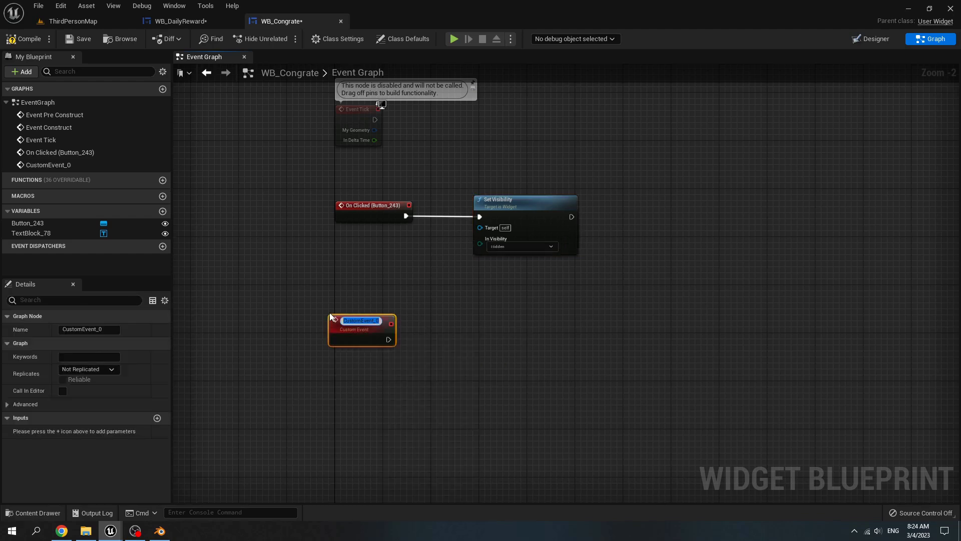
type("SetCoin")
key("Return")
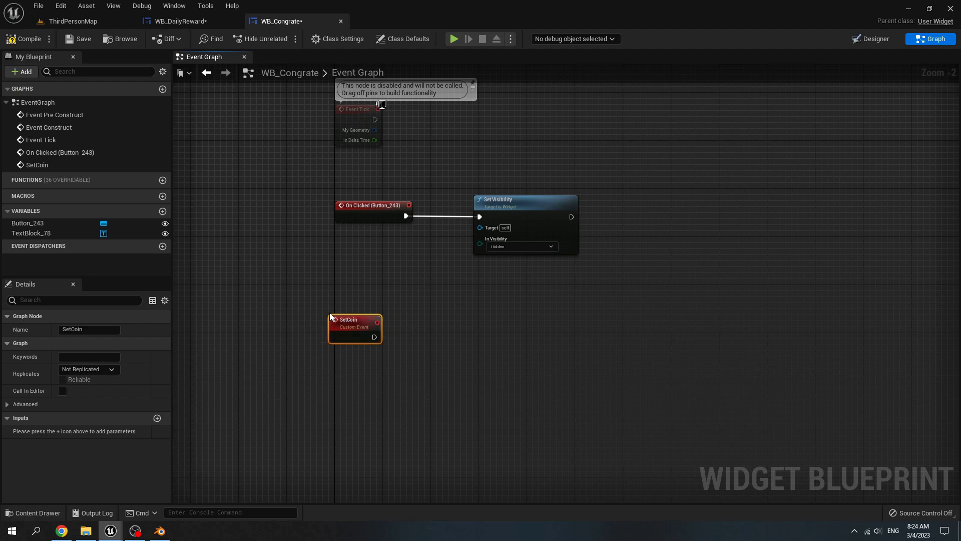
- Add an Integer input named "Coins Reward" to the SetCoin event
right_click_drag(410, 349, 329, 356)
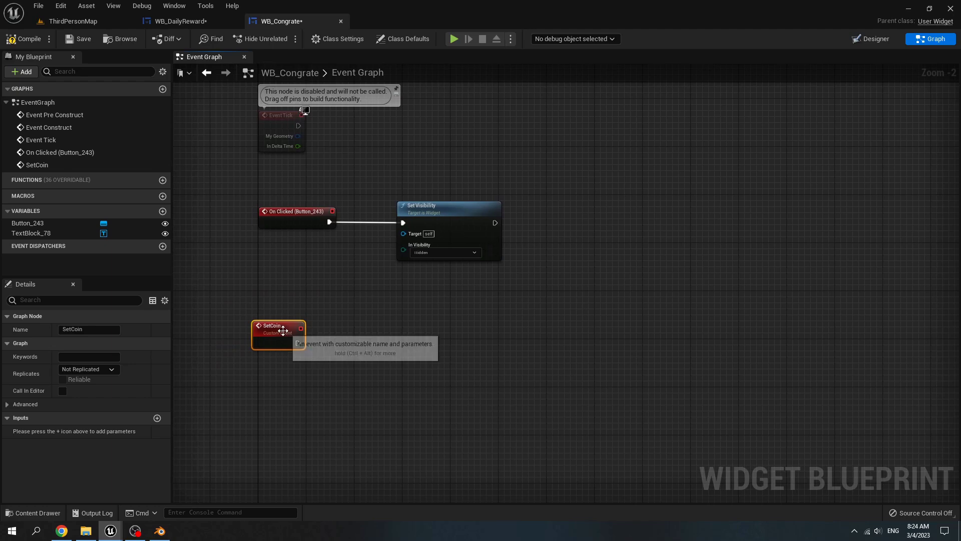
left_click(158, 418)
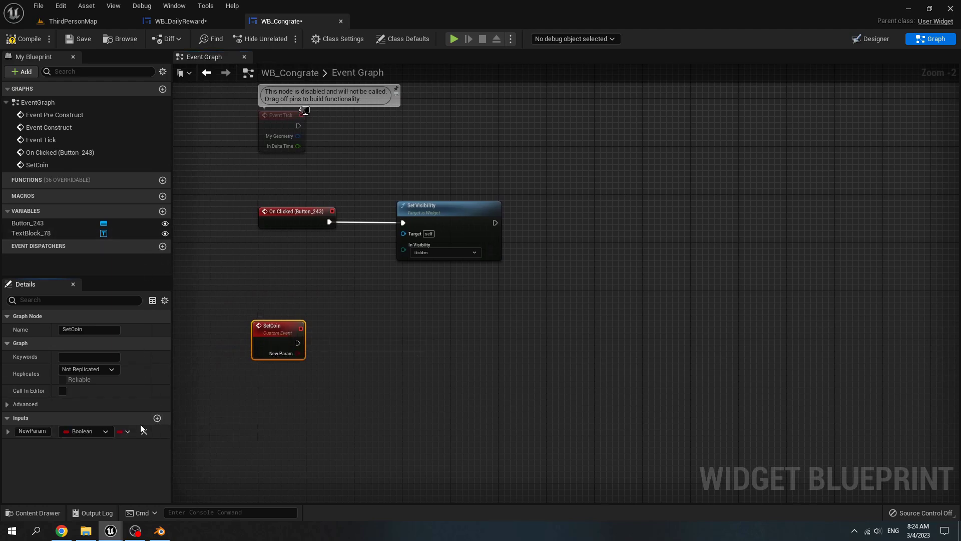
left_click(47, 430)
type("Coins Reward")
key("Return")
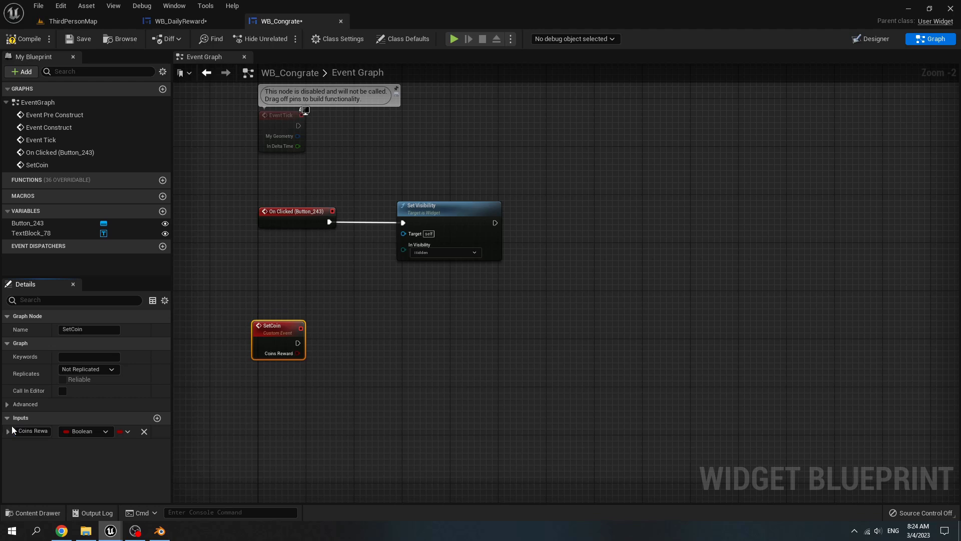
left_click(91, 433)
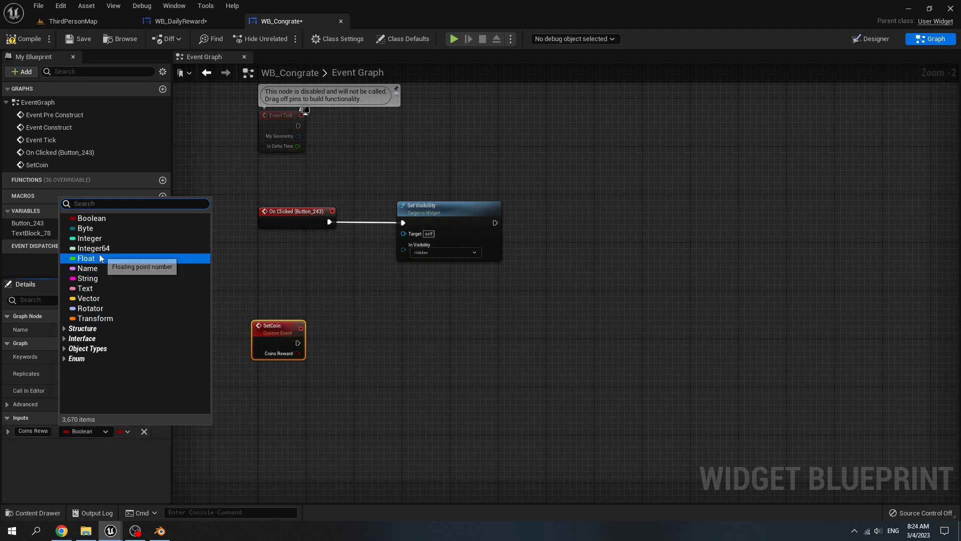
left_click(106, 239)
- Add a SetText (Text) node targeting TextBlock_78 and run it from the SetCoin event
right_click_drag(377, 411, 299, 383)
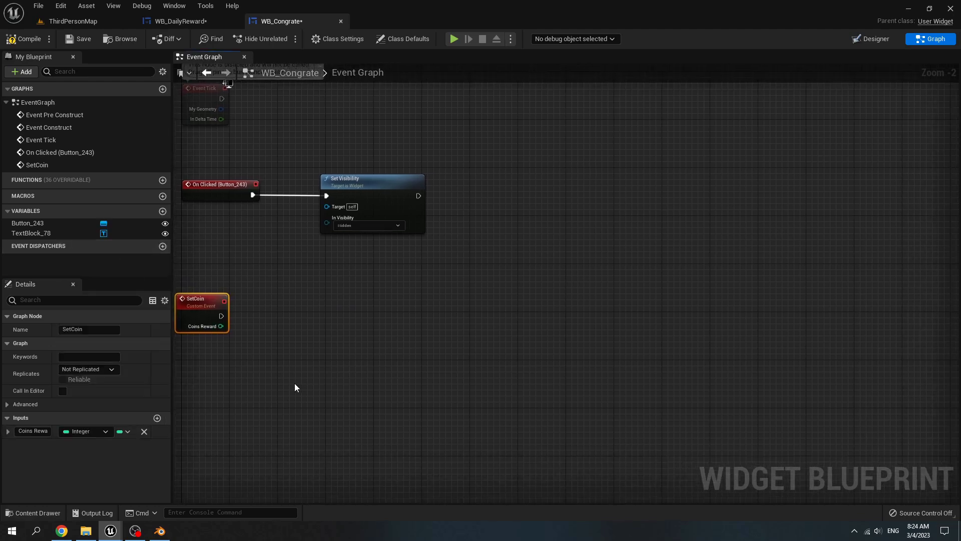
left_click_drag(68, 236, 471, 332)
left_click(402, 348)
type("set te")
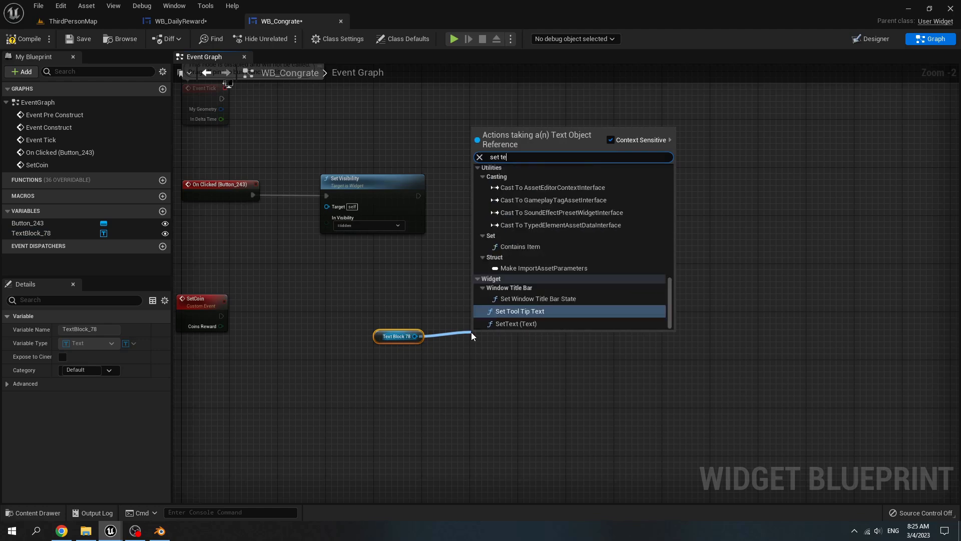
type("xt")
key("Down")
key("Return")
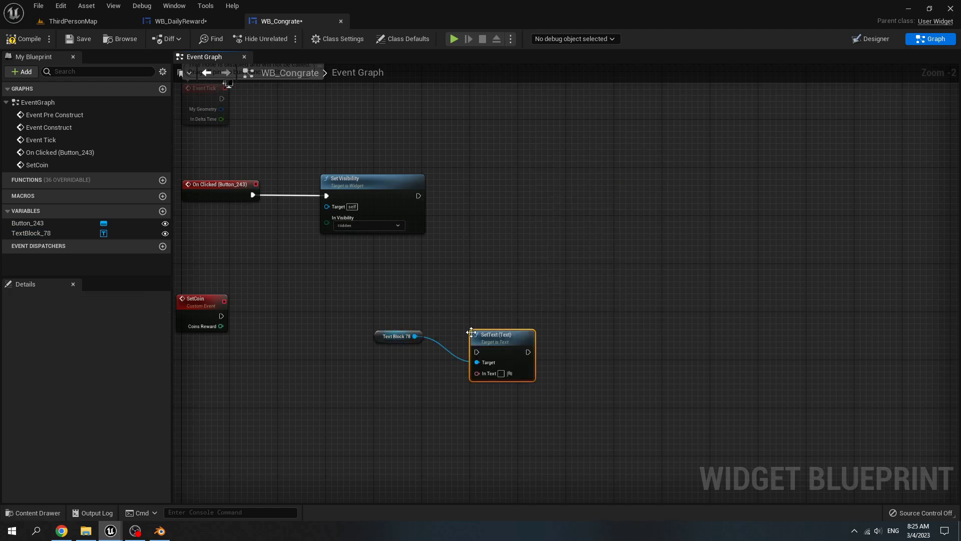
left_click_drag(489, 320, 489, 321)
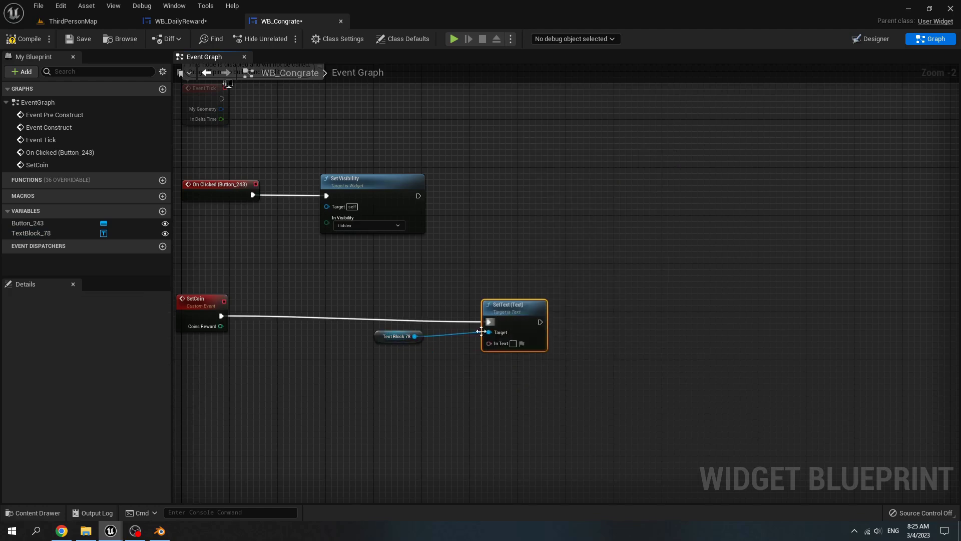
- Add a string Append node below the TextBlock_78 reference and set its A input to "+"
right_click_drag(410, 392, 477, 361)
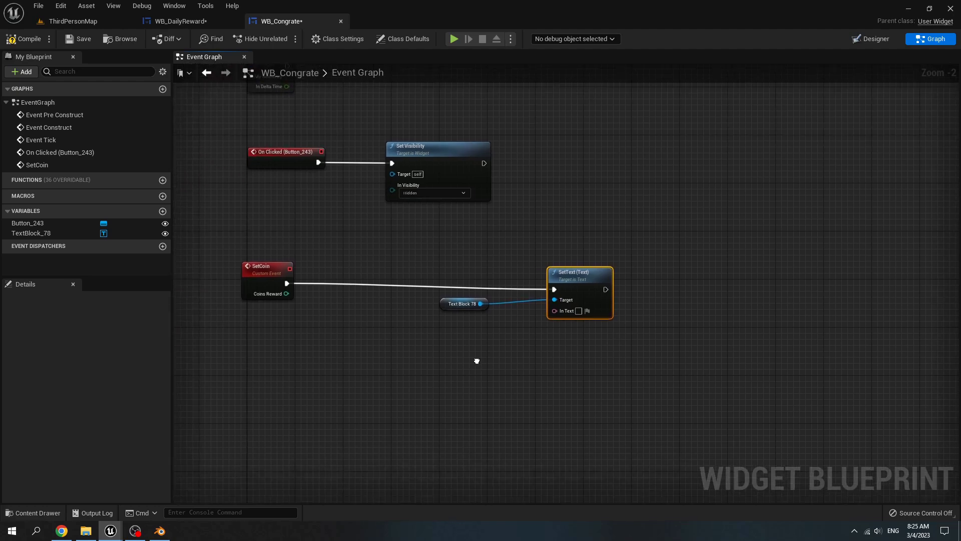
right_click(452, 353)
type("append")
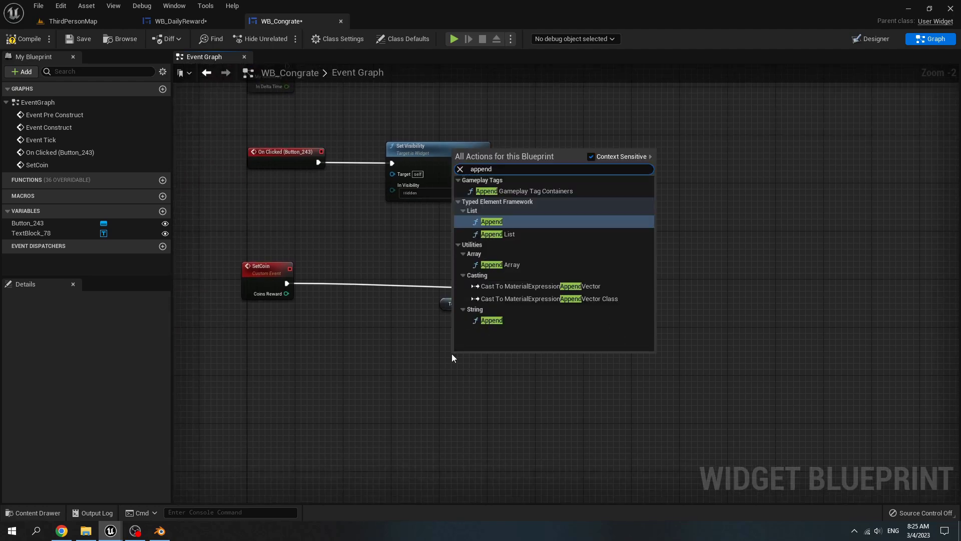
left_click(492, 320)
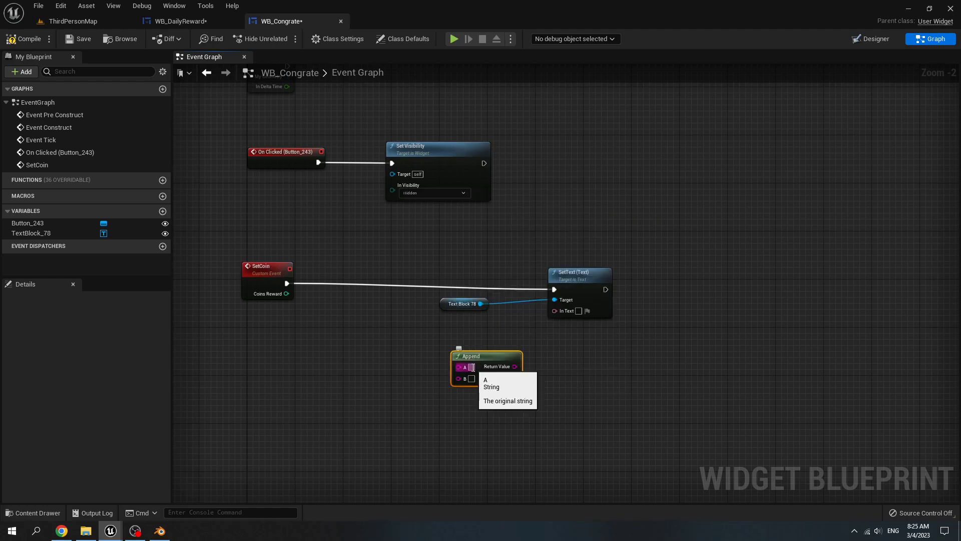
type("+")
key("Return")
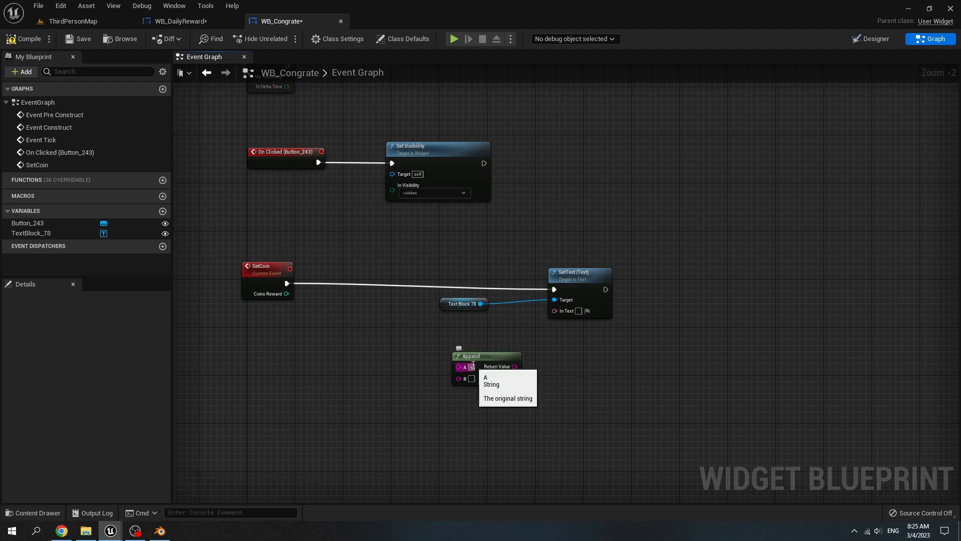
- Feed Coins Reward into Append's B input and connect the Append result to SetText's In Text, spacing out the nodes
left_click_drag(286, 294, 465, 380)
left_click_drag(386, 323, 382, 373)
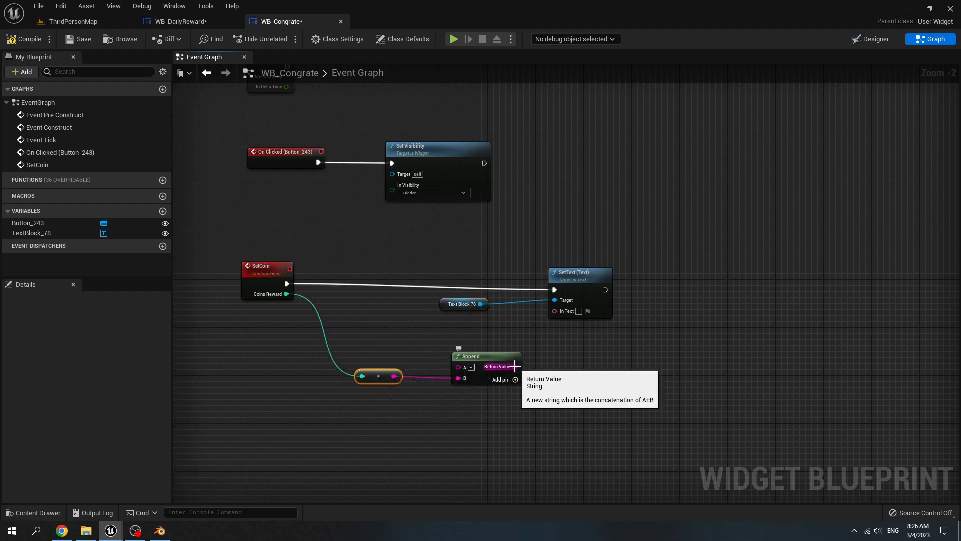
left_click_drag(515, 366, 563, 312)
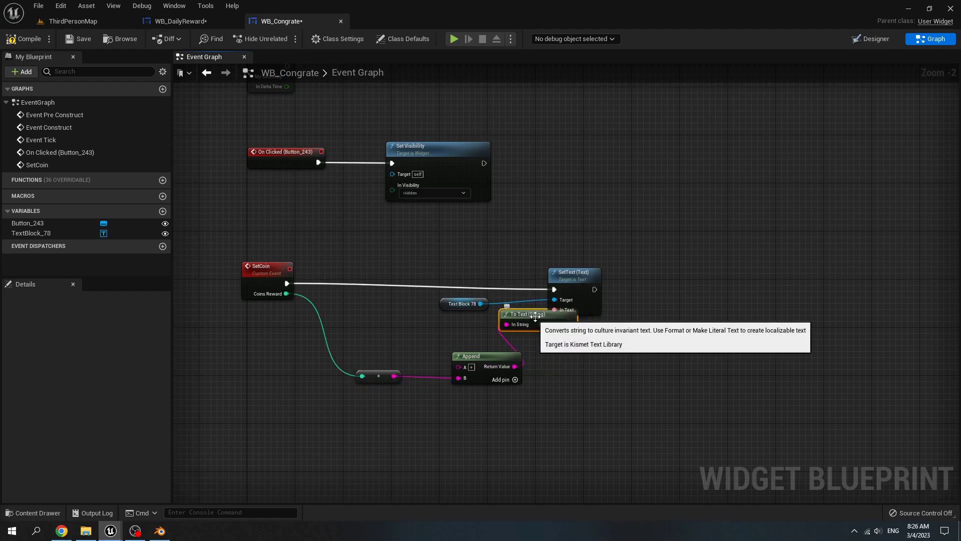
left_click_drag(573, 274, 655, 274)
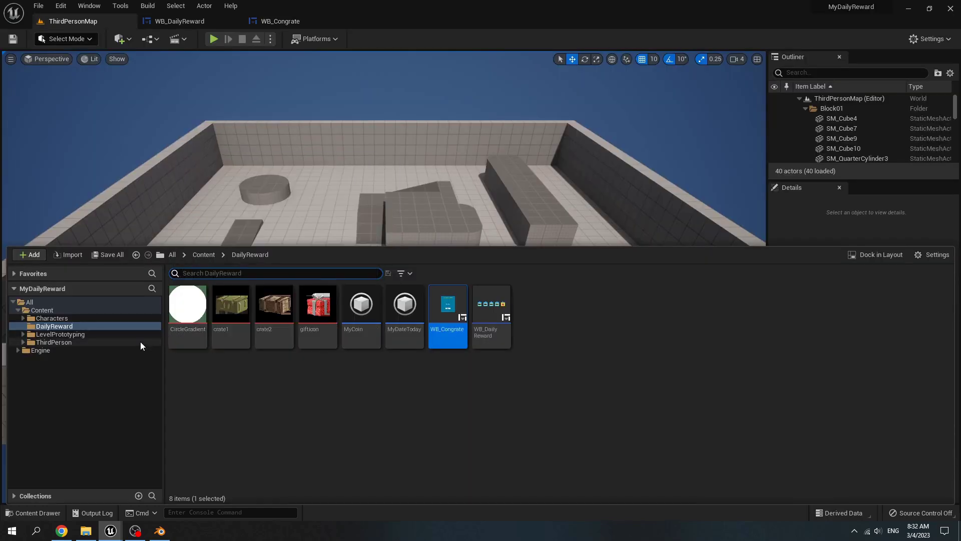
- Open the BP_ThirdPersonCharacter blueprint from the ThirdPerson/Blueprints folder
left_click(140, 342)
double_click(187, 350)
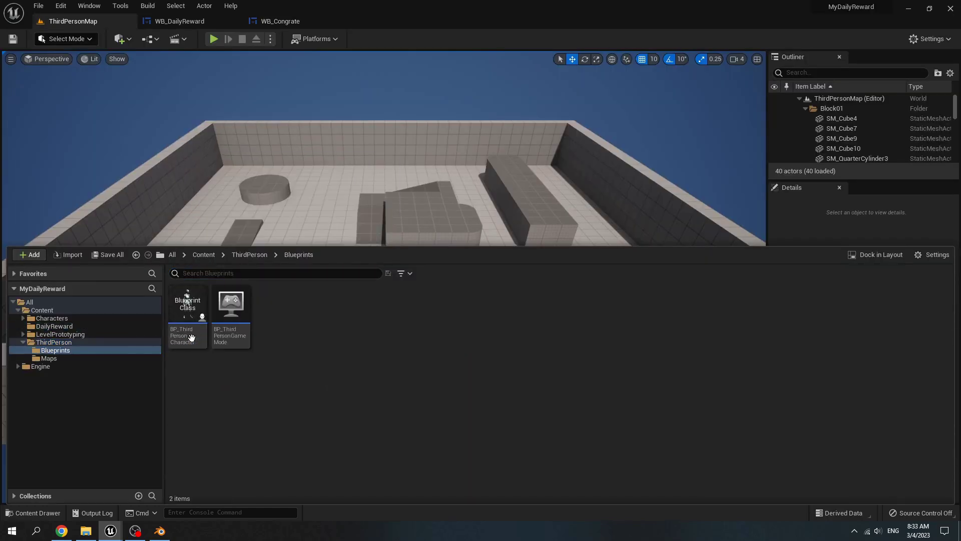
left_click(196, 323)
double_click(198, 324)
- Add an Event BeginPlay node in the empty area below the Jump Input comment group
scroll(430, 224, "down", 5)
scroll(429, 224, "up", 2)
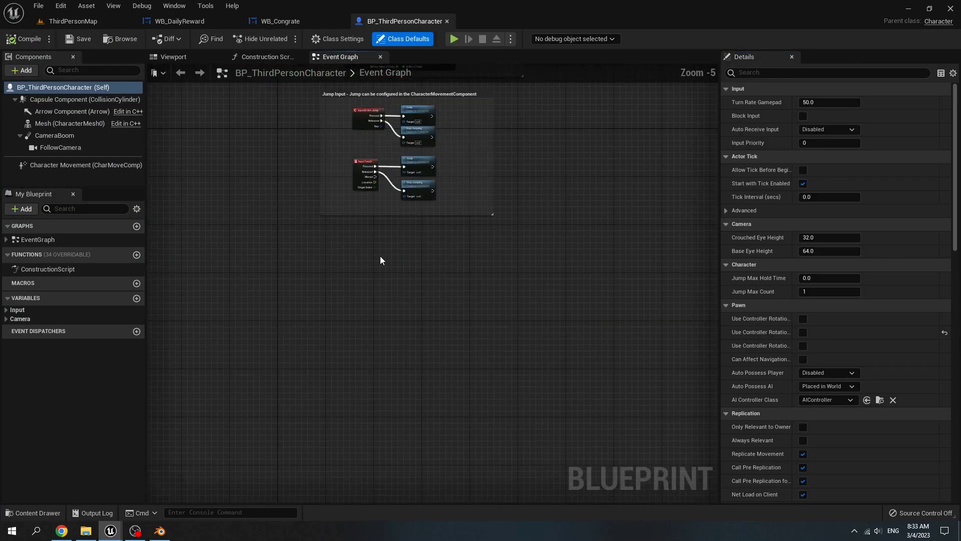
right_click(324, 305)
type("begin play")
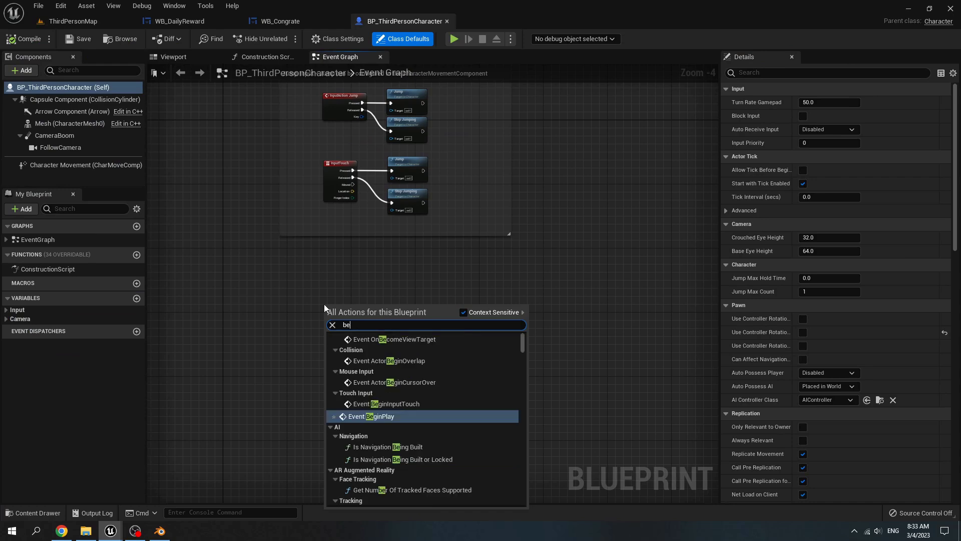
key("Return")
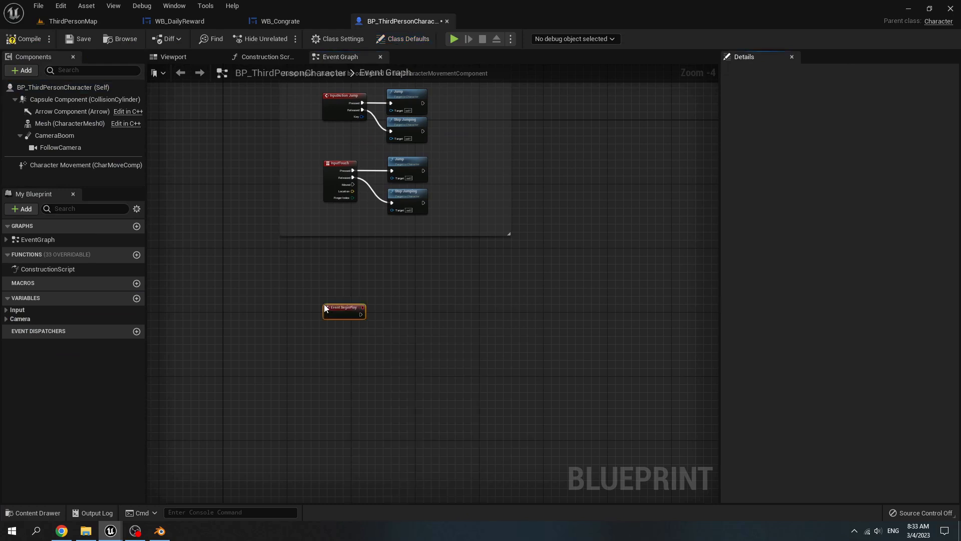
- Add a Does Save Game Exist node after Event BeginPlay with the slot name SaveCoin
scroll(325, 307, "up", 3)
left_click_drag(348, 322, 419, 327)
type("does")
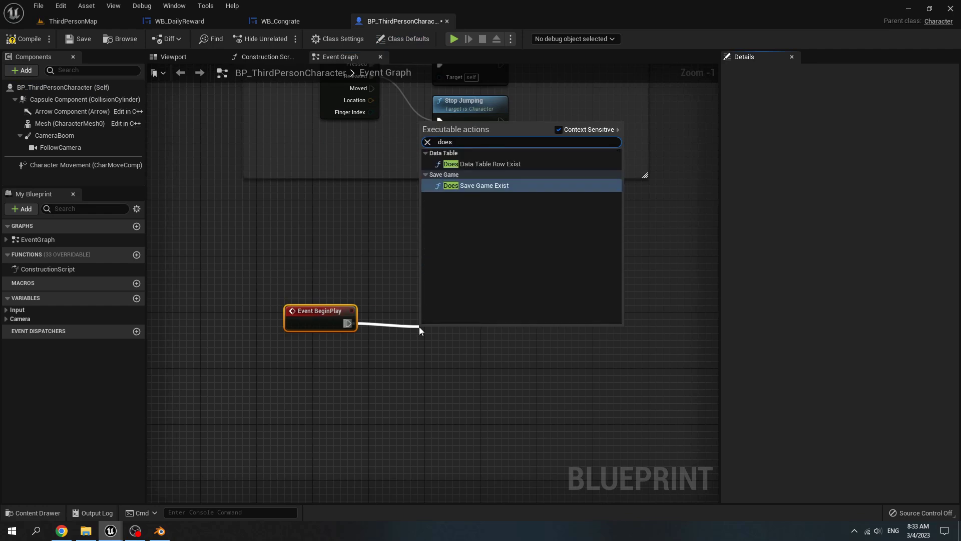
key("Return")
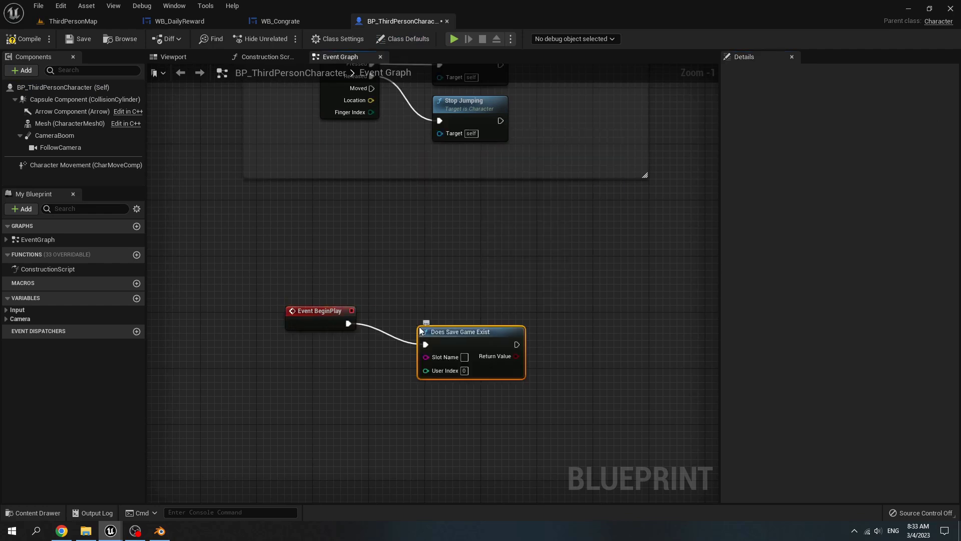
left_click_drag(440, 336, 426, 315)
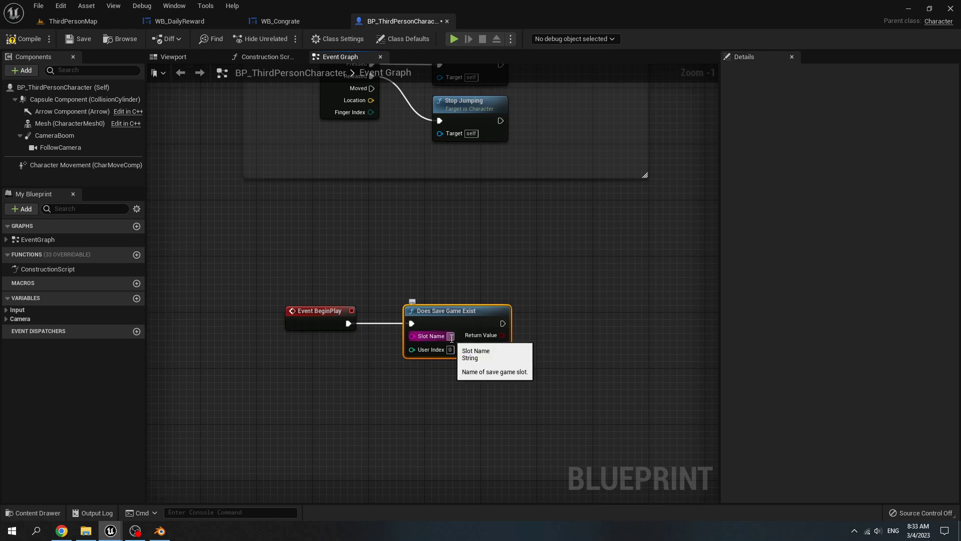
type("Save")
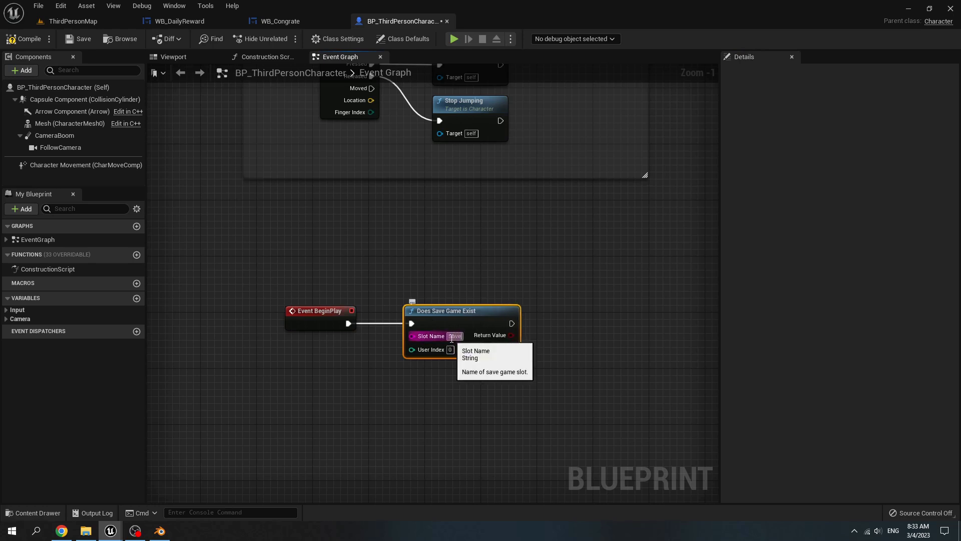
type("Coin")
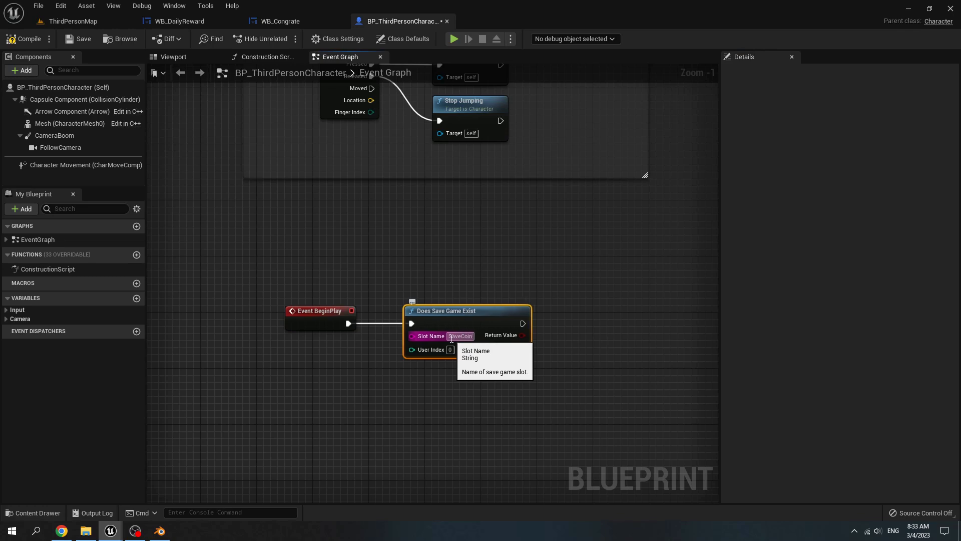
- Add a Branch node conditioned on the Return Value of Does Save Game Exist
right_click_drag(522, 396, 373, 381)
left_click_drag(367, 335, 422, 336)
type("bran")
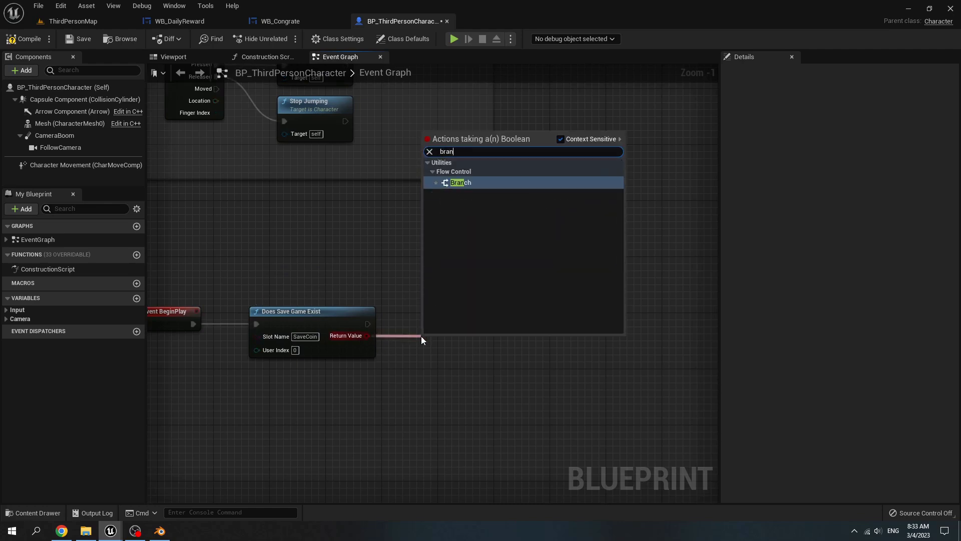
key("Return")
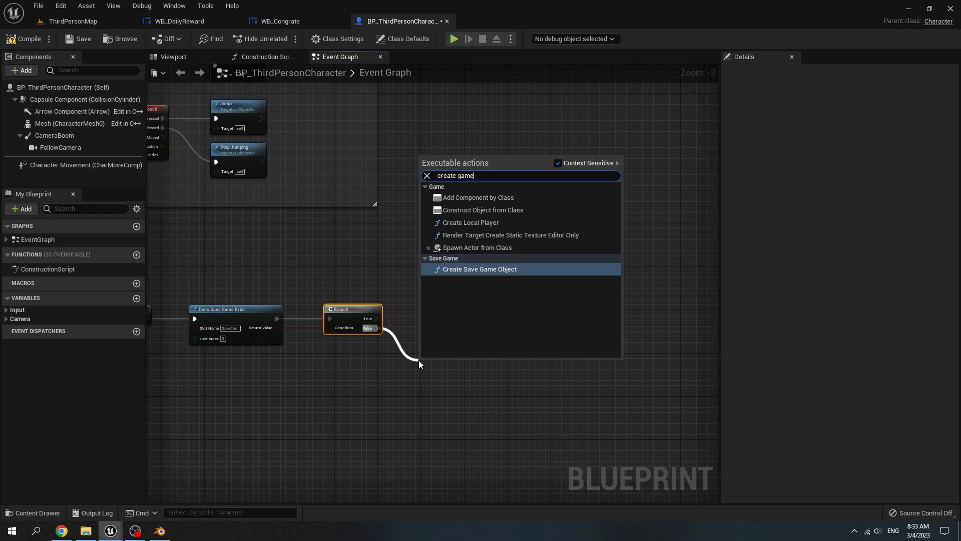
- Add a Create Save Game Object node on the Branch's False output with MyCoin as its Save Game Class
key("Return")
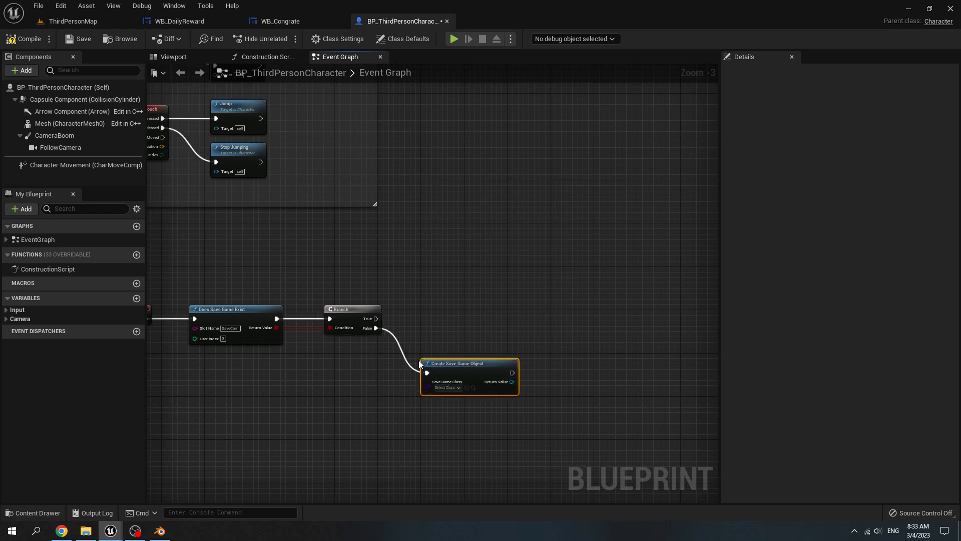
left_click(447, 387)
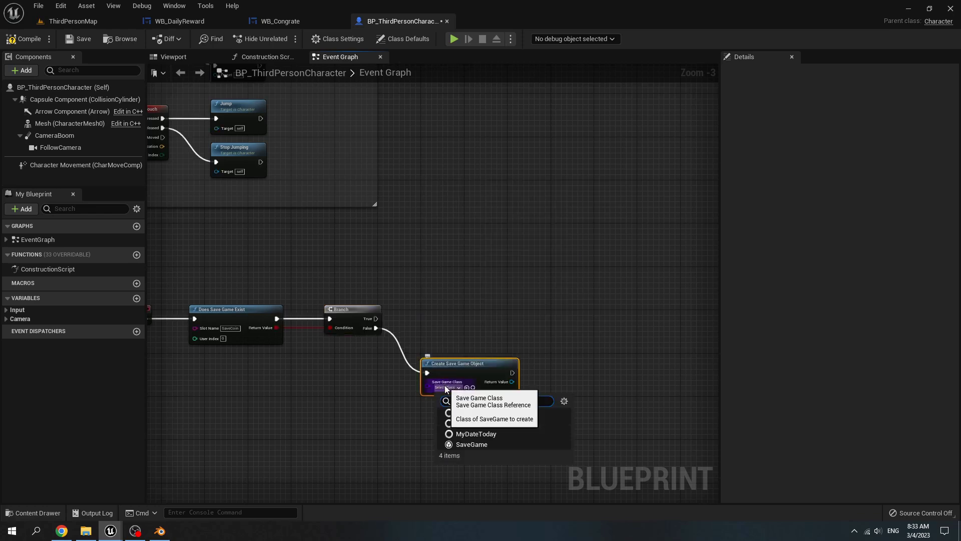
left_click(491, 427)
- Add a Save Game to Slot node from the Create Save Game Object's Return Value, with the slot name SaveCoin
scroll(490, 420, "up", 1)
right_click_drag(491, 420, 375, 363)
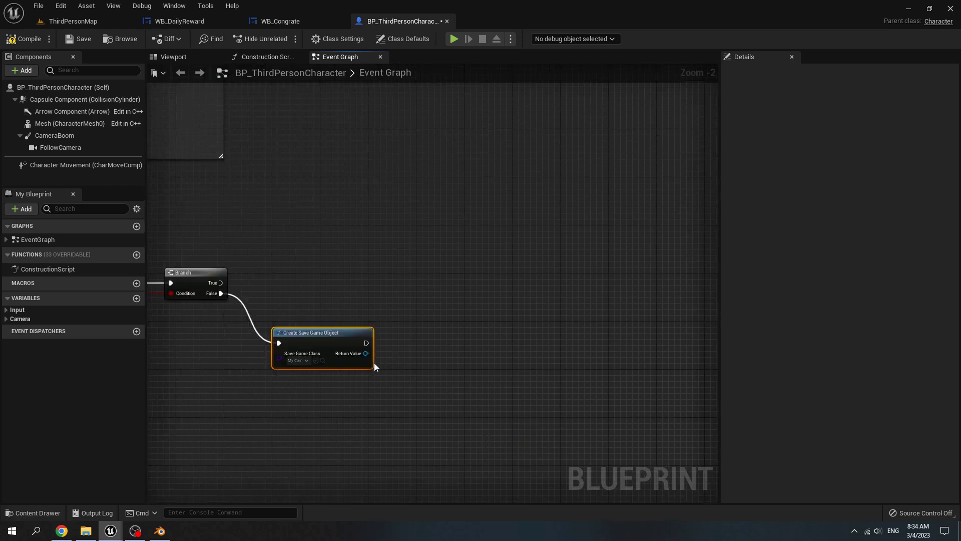
left_click_drag(366, 353, 438, 353)
type("save")
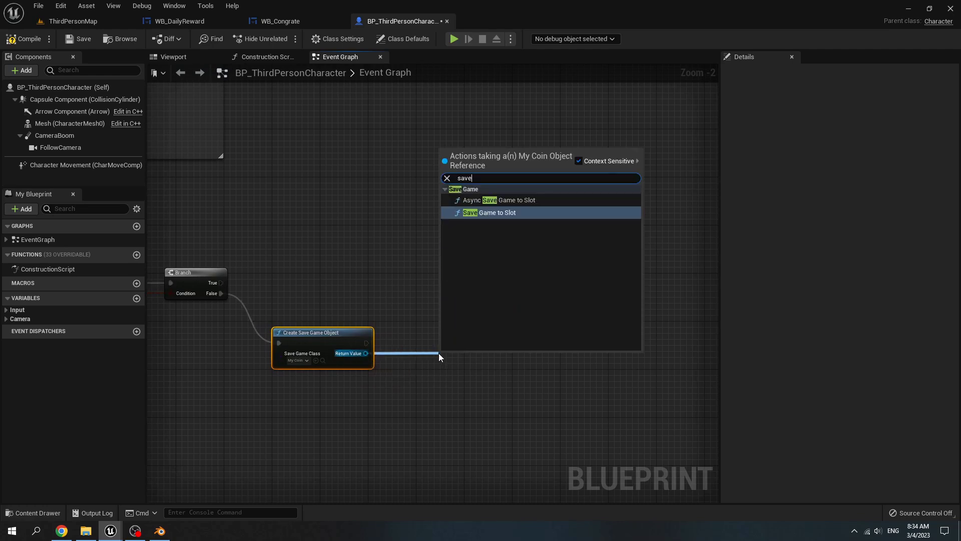
key("Return")
left_click_drag(477, 365, 459, 341)
right_click_drag(422, 383, 587, 397)
left_click(627, 378)
type("SaveCoin")
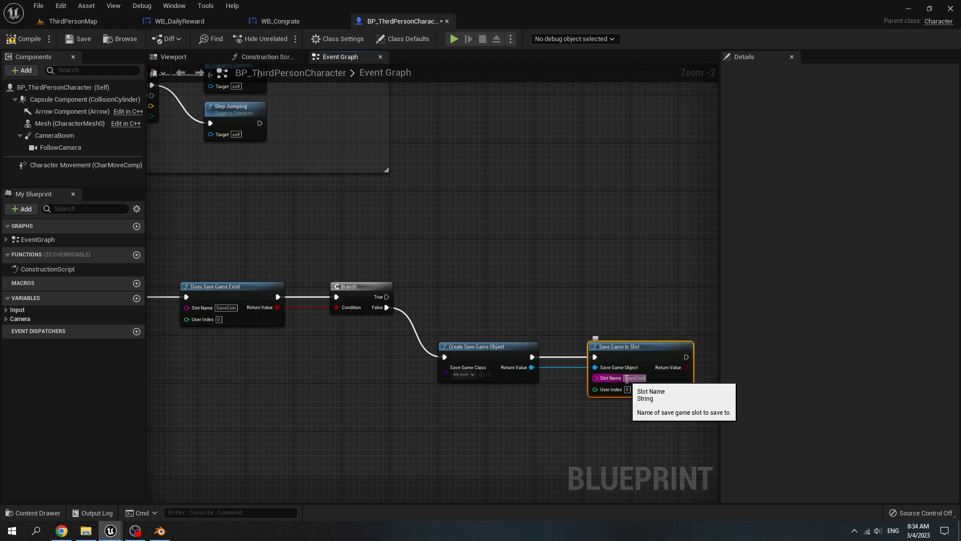
- Add a Create Widget node of class WB_DailyReward after Save Game to Slot, and connect the Branch's True output to it as well
right_click_drag(520, 413, 292, 376)
scroll(428, 320, "up", 1)
left_click_drag(440, 322, 512, 290)
type("create w")
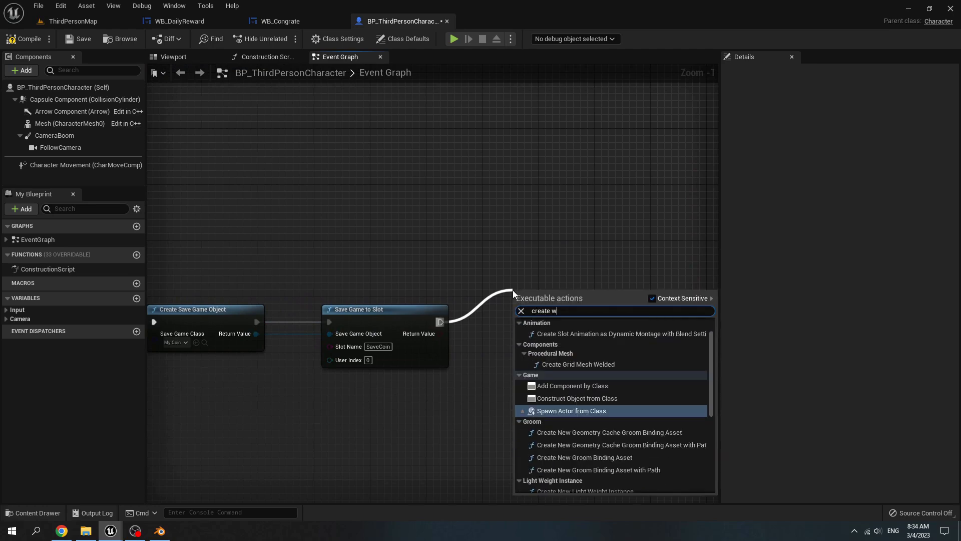
type("idget")
key("Return")
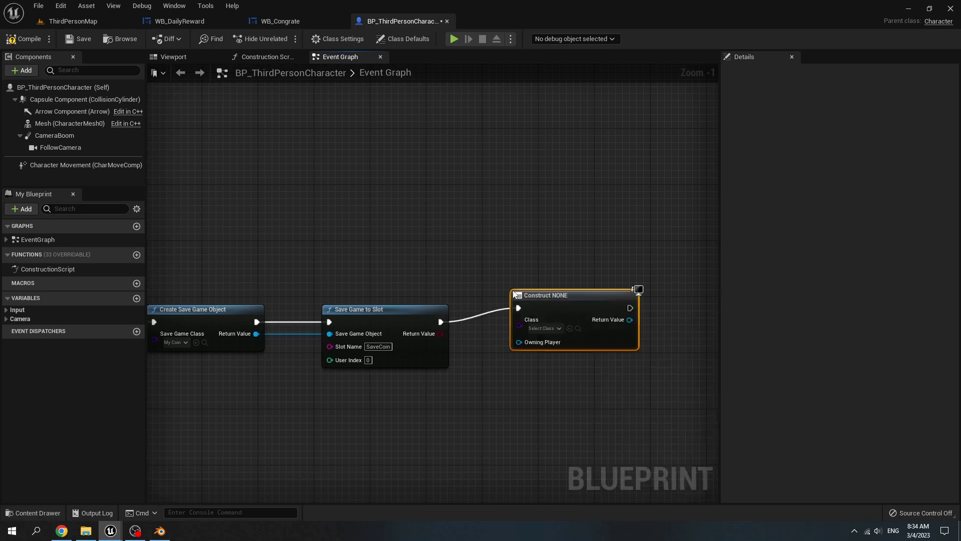
left_click(546, 330)
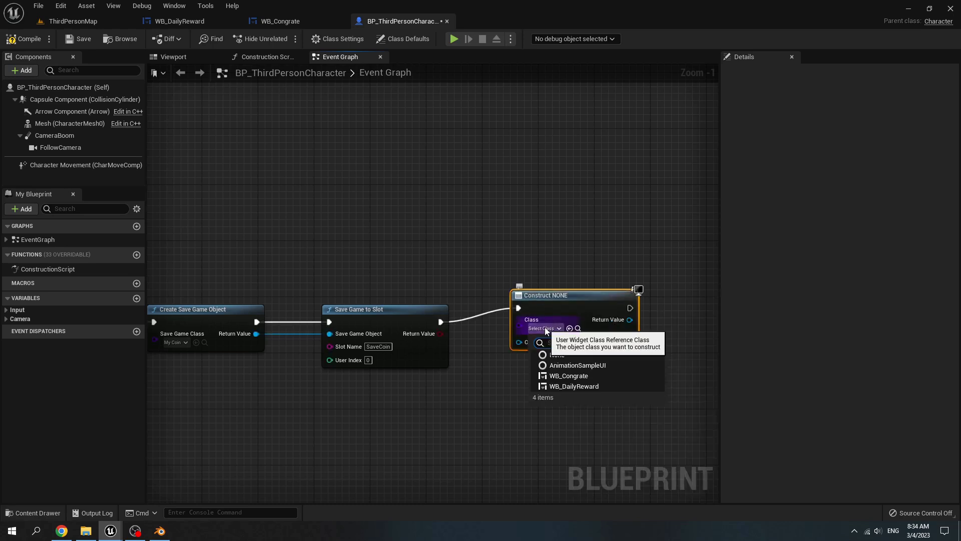
left_click(565, 388)
scroll(509, 381, "down", 2)
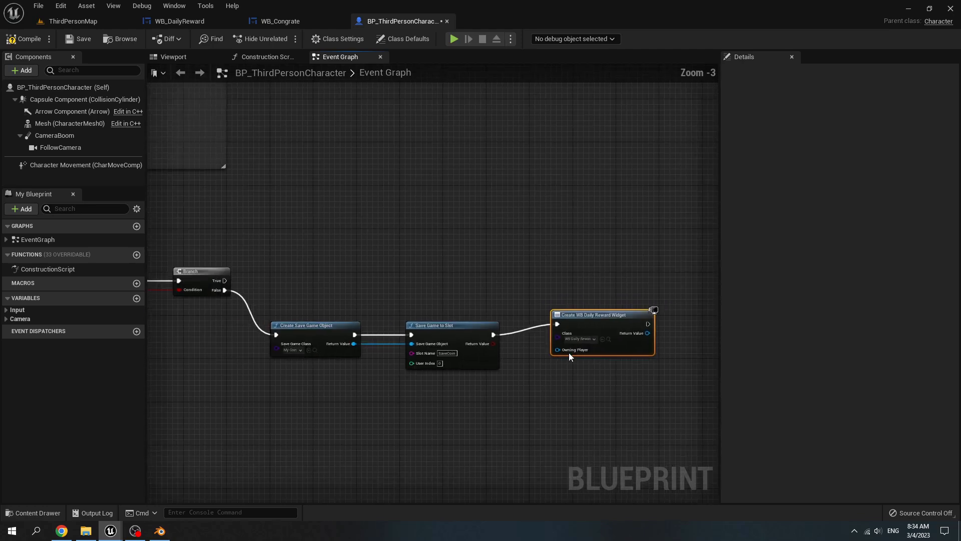
left_click_drag(224, 280, 581, 289)
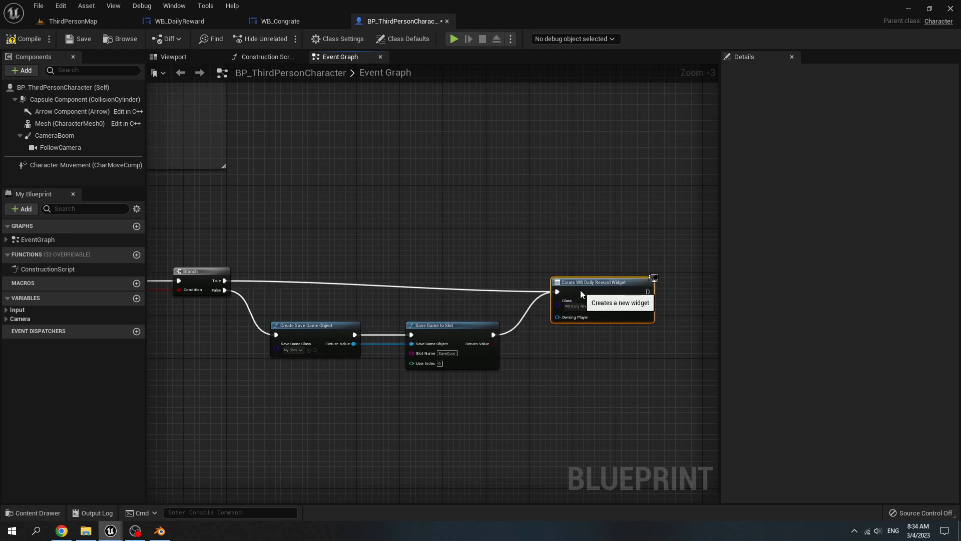
- Add an Add to Viewport node targeting the created WB_DailyReward widget
right_click_drag(563, 335, 281, 371)
left_click_drag(360, 317, 424, 318)
type("add vid")
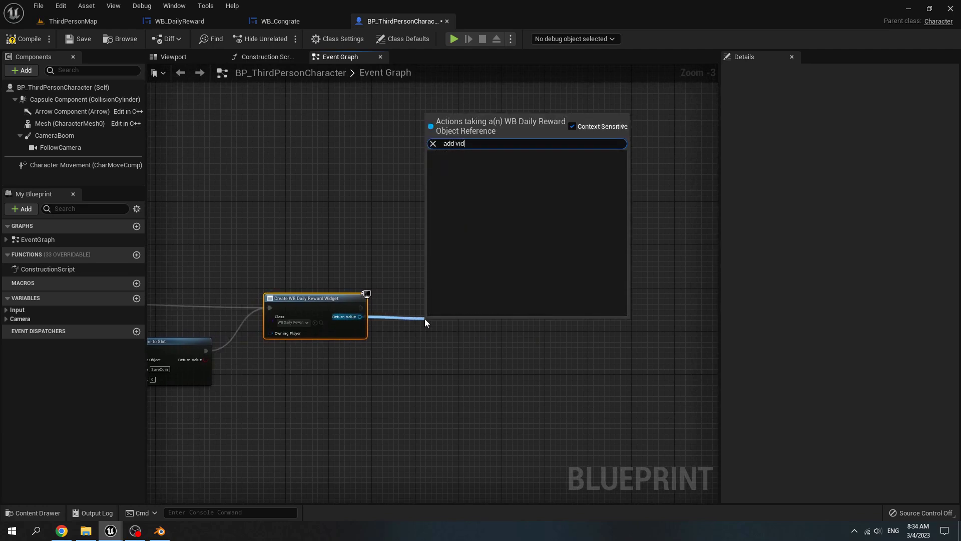
key("BackSpace")
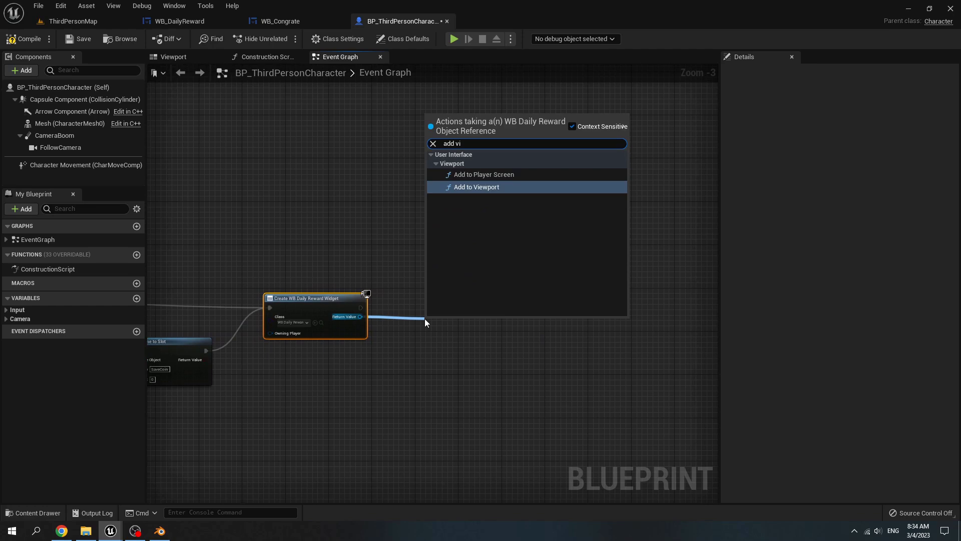
key("Return")
- Add a Set Input Mode Game And UI node after Add to Viewport
left_click_drag(438, 324, 549, 308)
type("se")
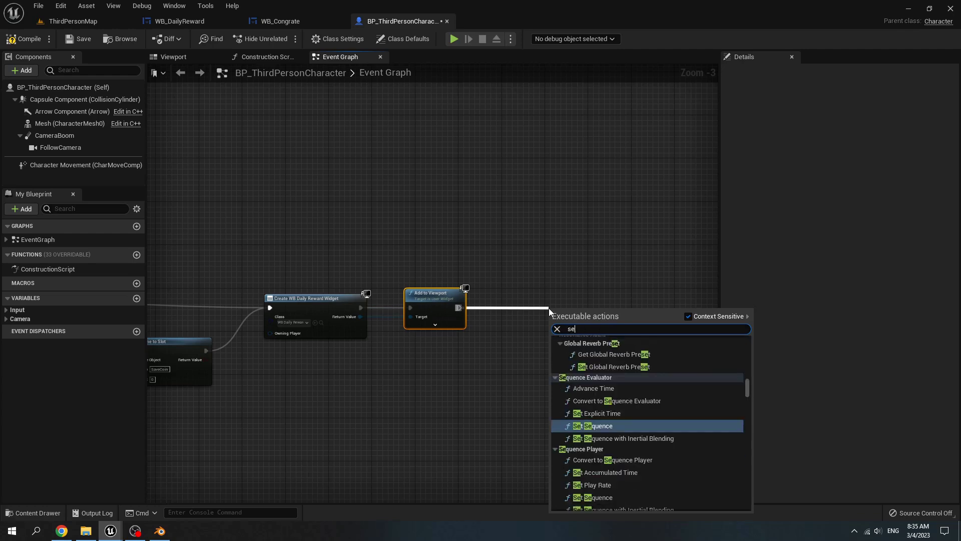
type("t input")
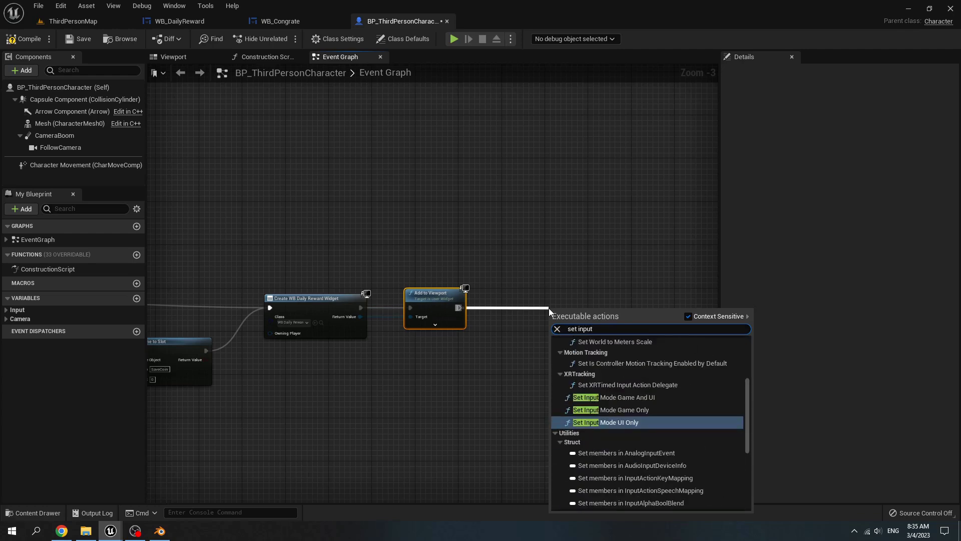
key("Up")
key("Up")
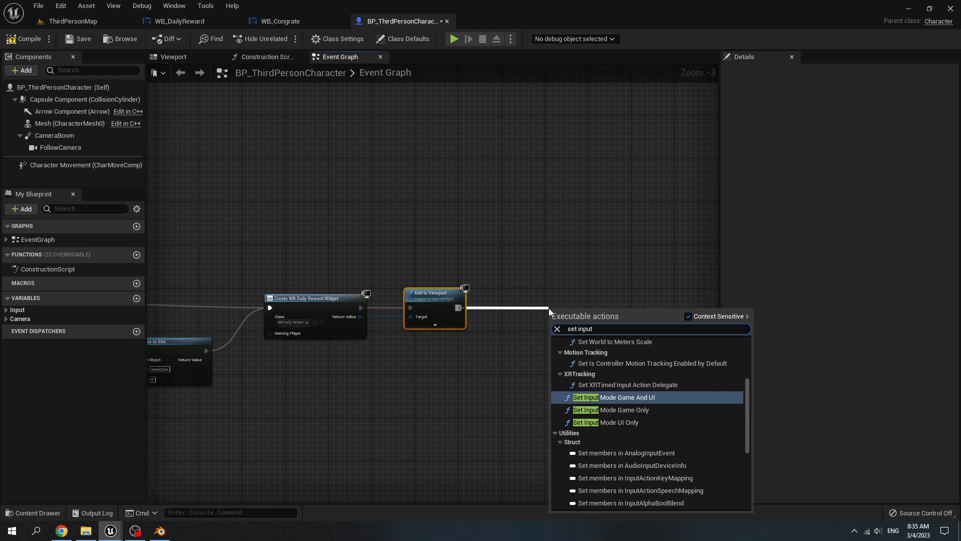
key("Return")
mouse_move(566, 312)
left_mouse_down()
mouse_move(558, 286)
mouse_move(557, 298)
left_mouse_up()
- Add a Get Player Controller node and connect its Return Value to the Player Controller input of Set Input Mode Game And UI
right_click(406, 380)
type("ge")
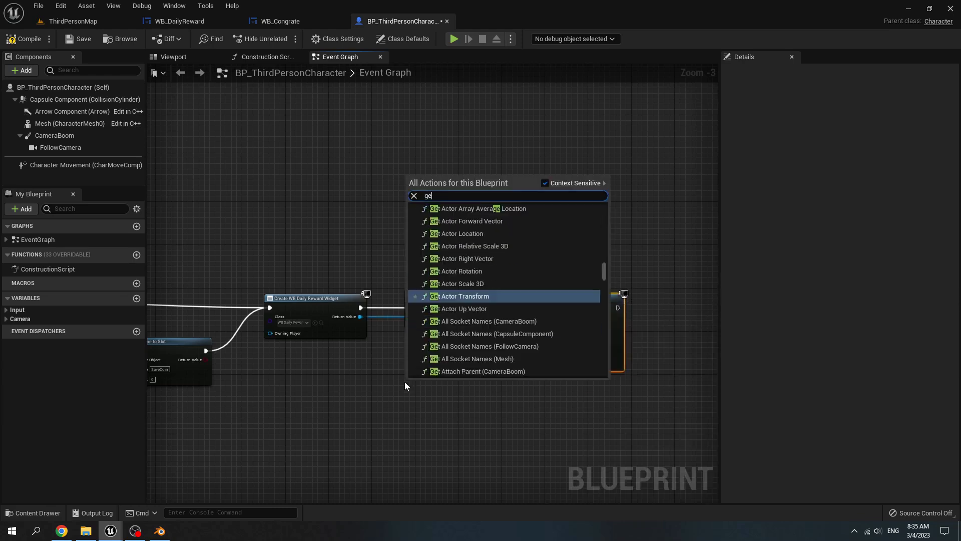
type("t player con")
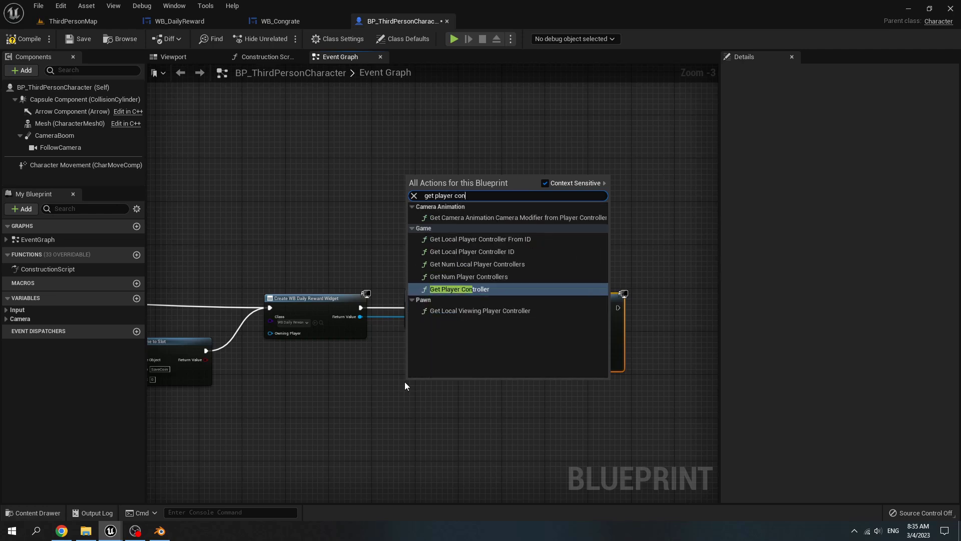
key("Return")
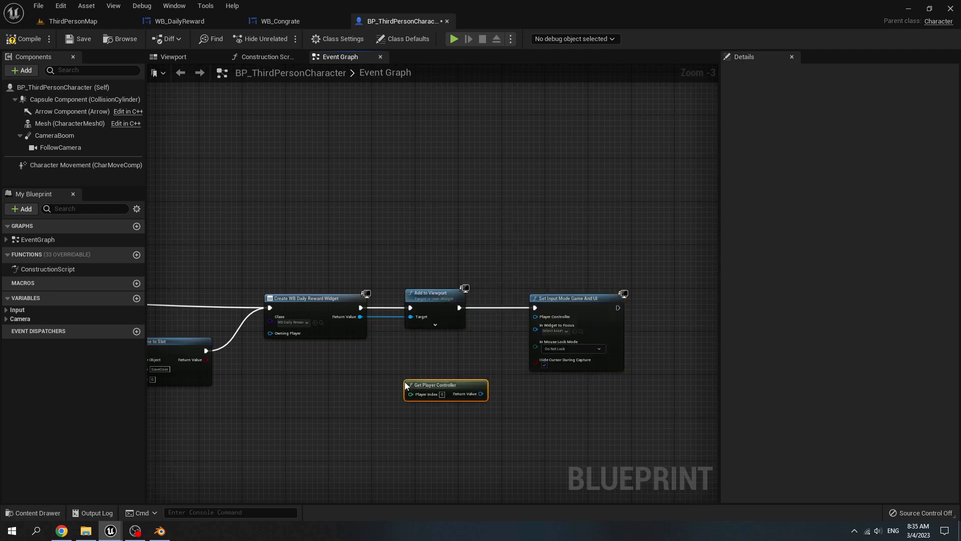
scroll(512, 384, "up", 3)
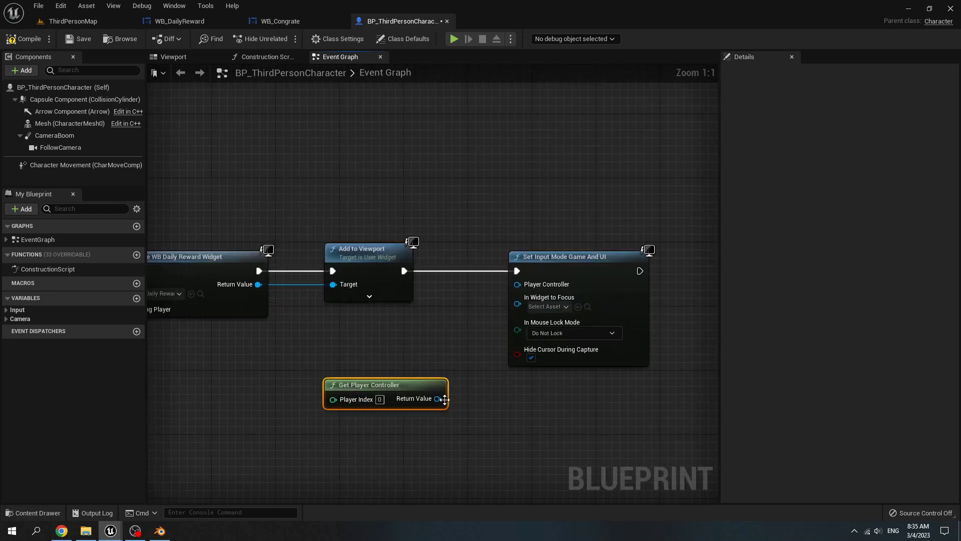
left_click_drag(438, 398, 518, 284)
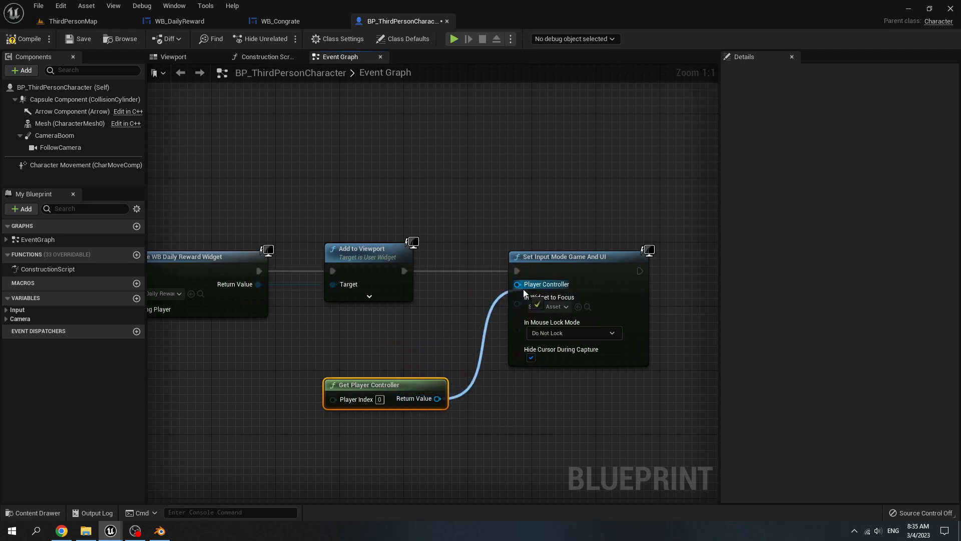
- Connect the created widget to In Widget to Focus, and chain an enabled Set Show Mouse Cursor node targeting the player controller after Set Input Mode
scroll(303, 338, "down", 1)
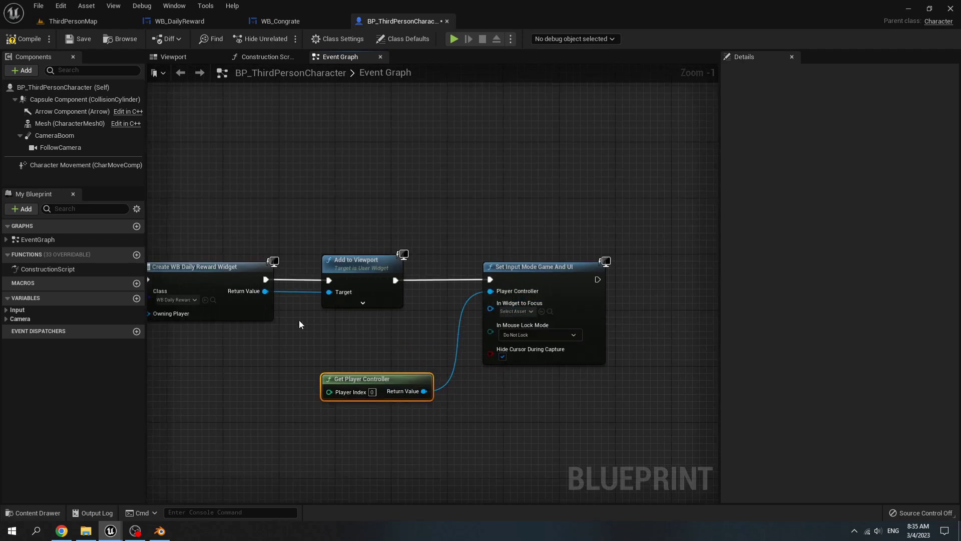
scroll(298, 320, "down", 1)
left_click_drag(266, 297, 465, 312)
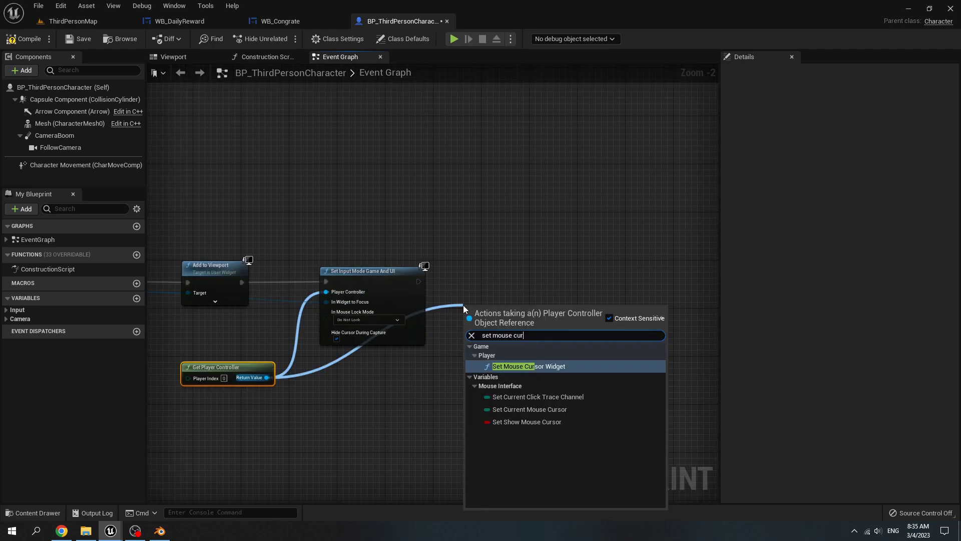
key("Down")
key("Down")
key("Down")
key("Return")
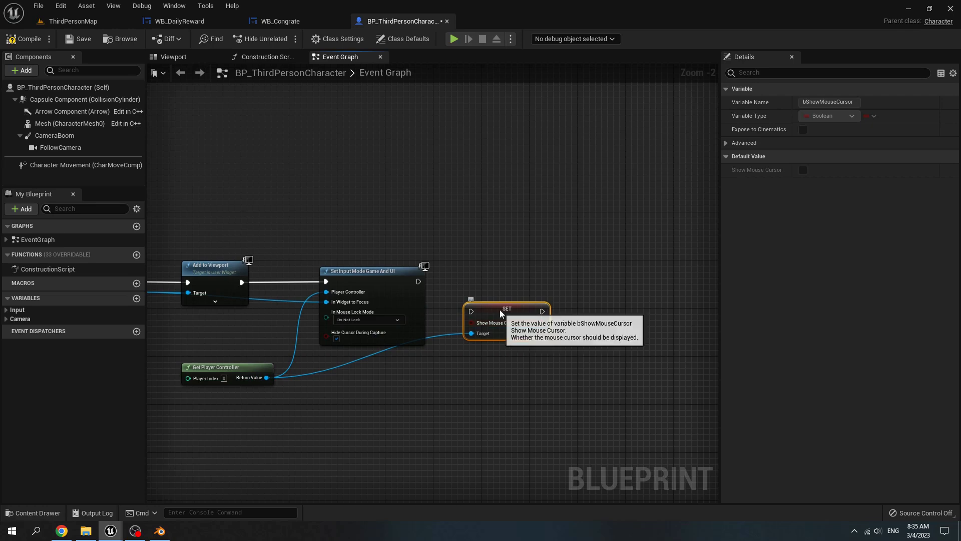
left_click_drag(500, 311, 500, 280)
left_click(522, 292)
left_click_drag(418, 281, 471, 281)
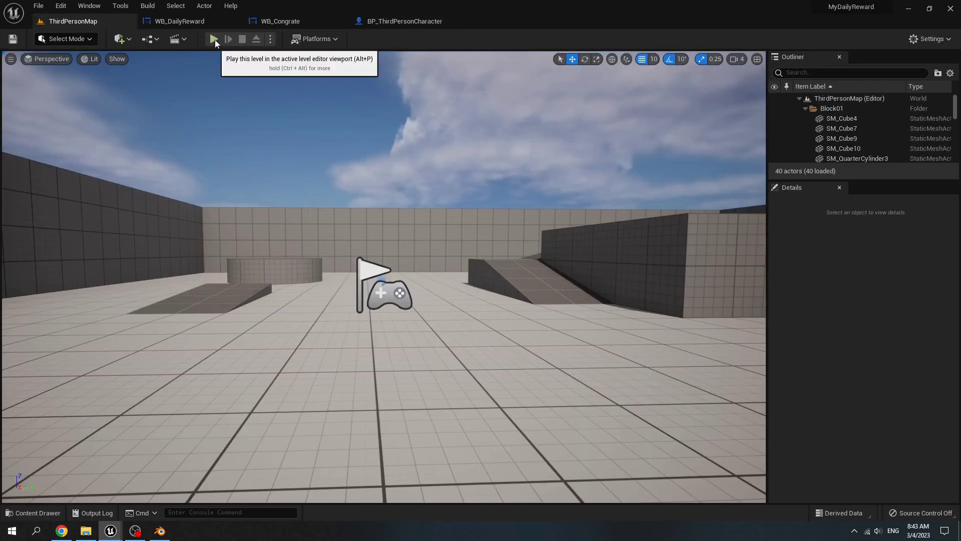
- Play ThirdPersonMap in the editor viewport and check the daily reward widget, mouse cursor and camera control
left_click(214, 39)
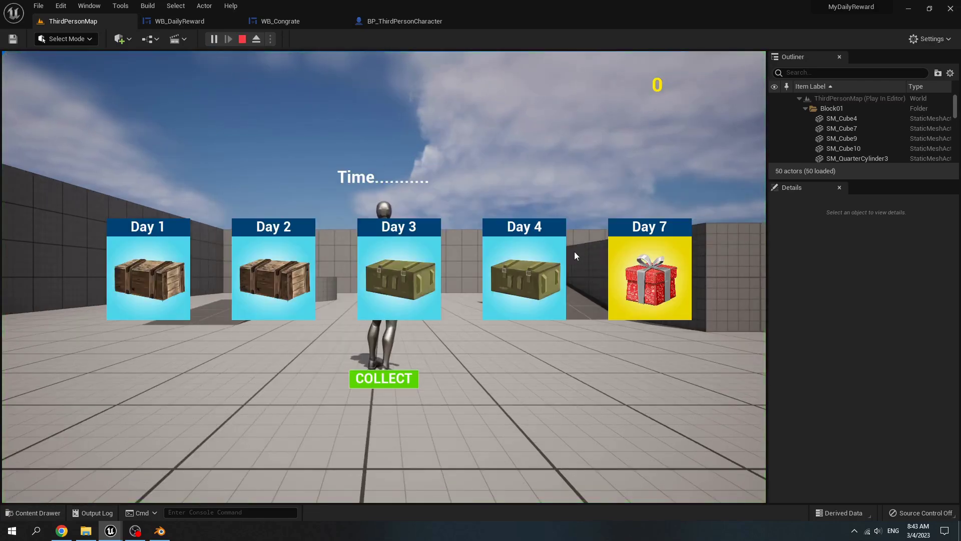
left_click_drag(595, 260, 592, 274)
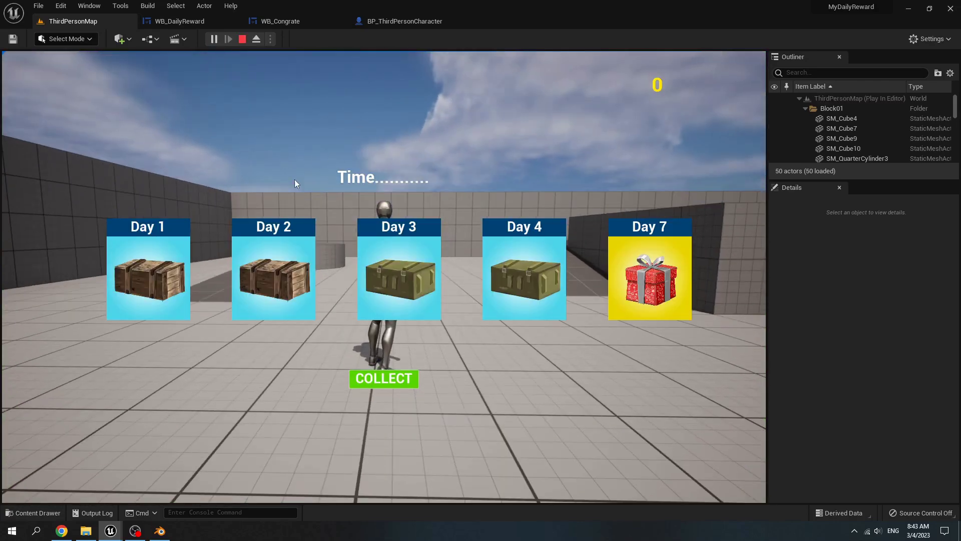
left_click(450, 265)
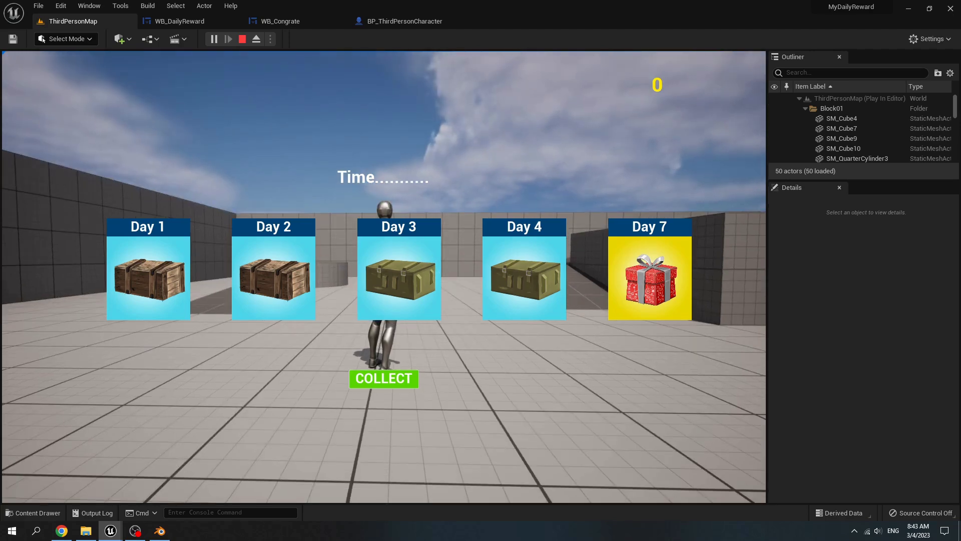
left_click(450, 265)
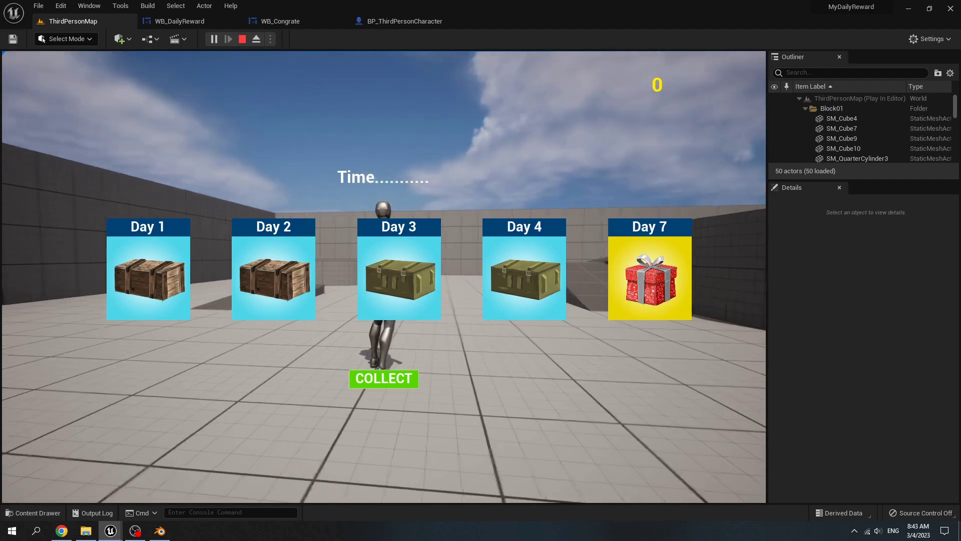